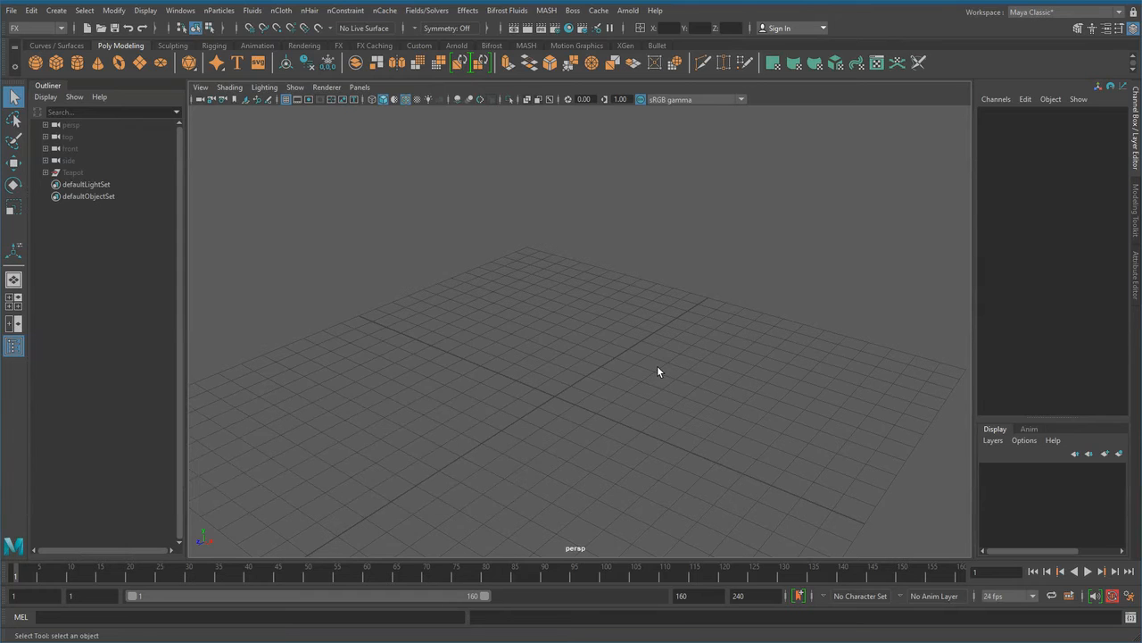
Create a polygon cube at the origin of the scene and rename it box
right_click_drag(563, 292, 560, 334, "shift")
double_click(1013, 112)
type("bo")
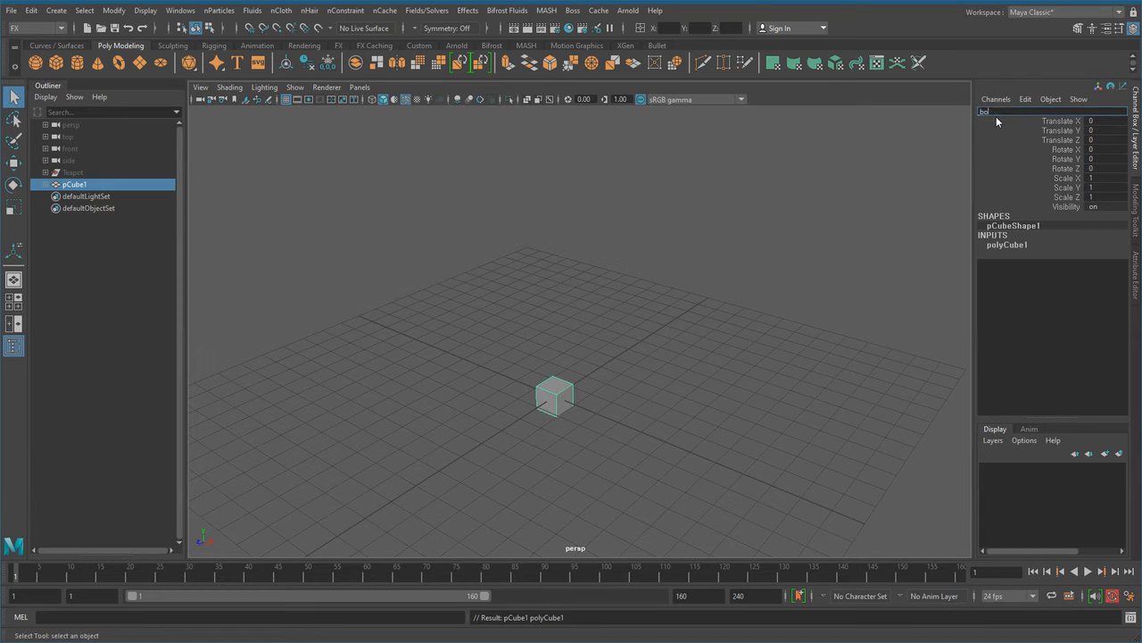
type("x")
key("Return")
Open the options for creating a MASH network with the box selected
middle_click_drag(573, 416, 564, 390, "alt")
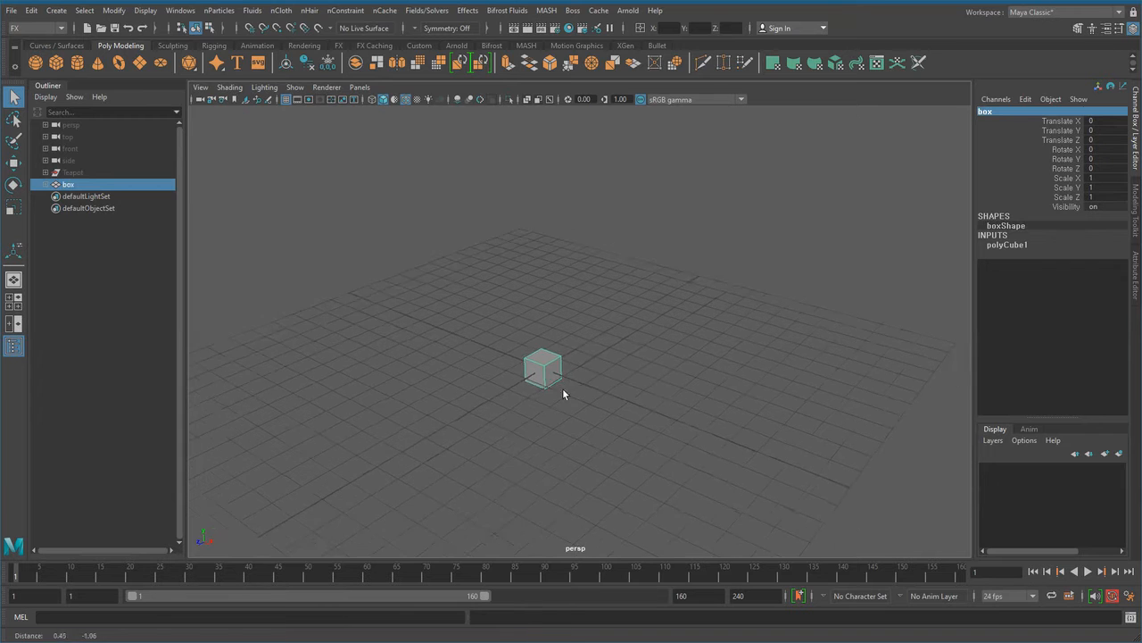
right_click_drag(564, 390, 685, 362, "alt")
left_click(685, 362)
left_click_drag(448, 324, 599, 452)
right_click_drag(599, 451, 655, 436, "alt")
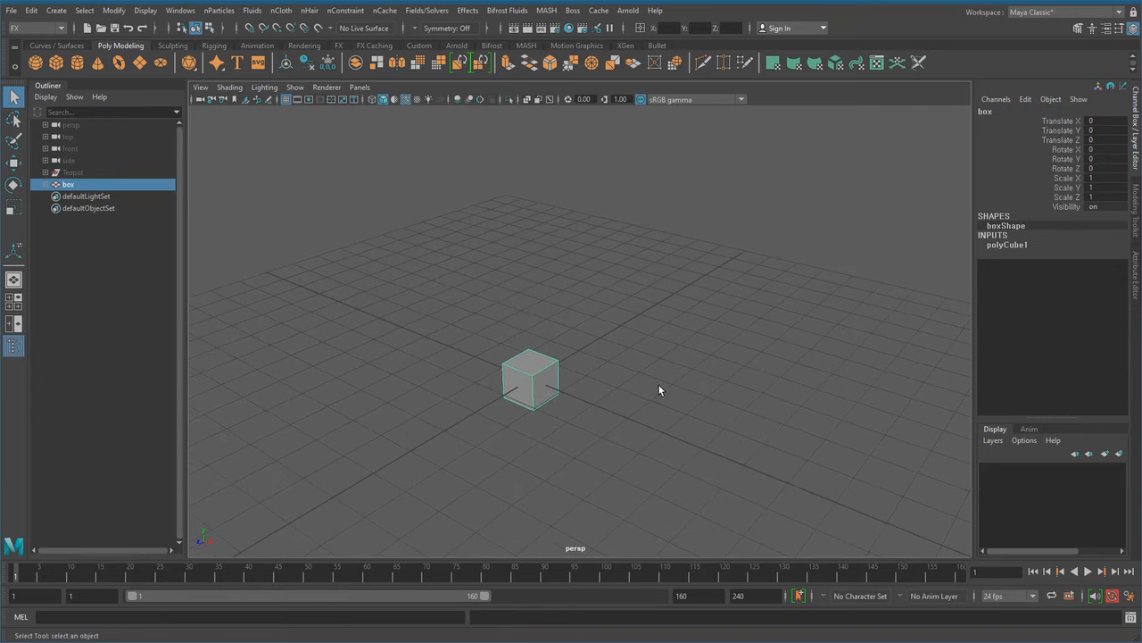
left_click(546, 10)
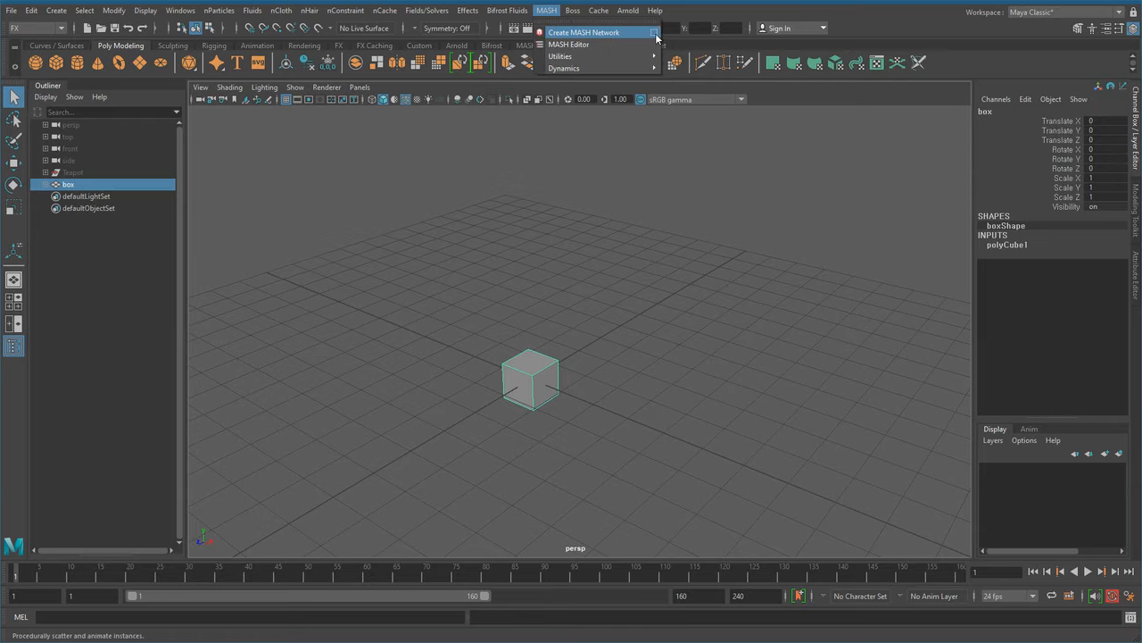
left_click(656, 34)
left_click_drag(596, 235, 879, 149)
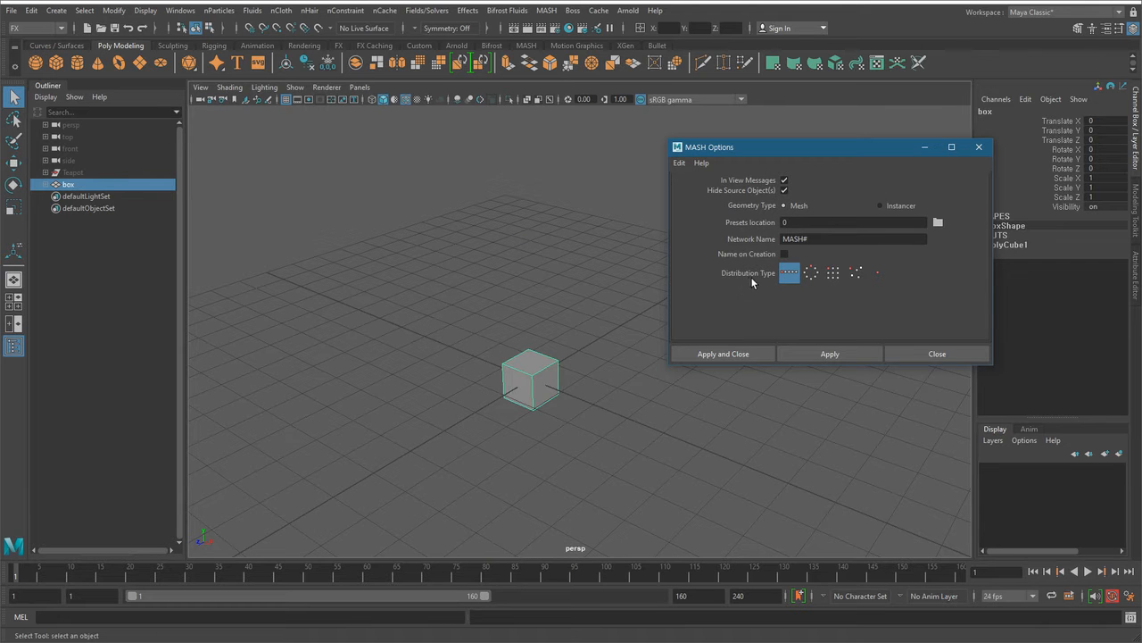
Try out the other distribution types for the new MASH network, including Grid
left_click(810, 273)
left_click(834, 273)
left_click(858, 271)
left_click(875, 273)
left_click(854, 276)
left_click(830, 275)
left_click(807, 275)
left_click(789, 273)
left_click(833, 273)
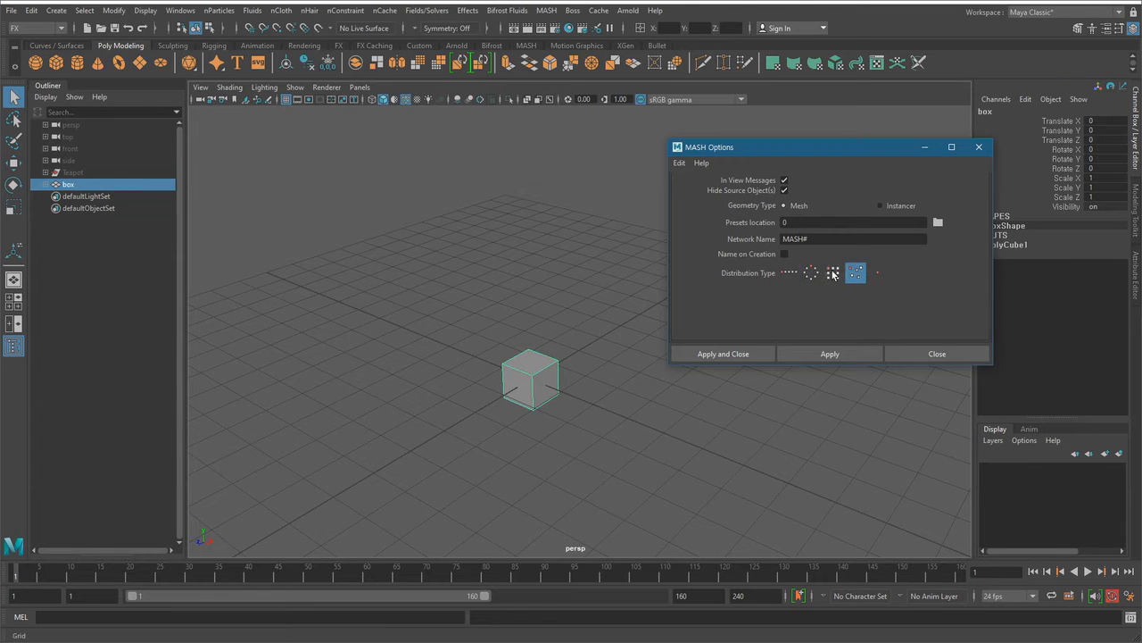
Create a MASH network from the box with the linear distribution type and close the options
left_click(789, 273)
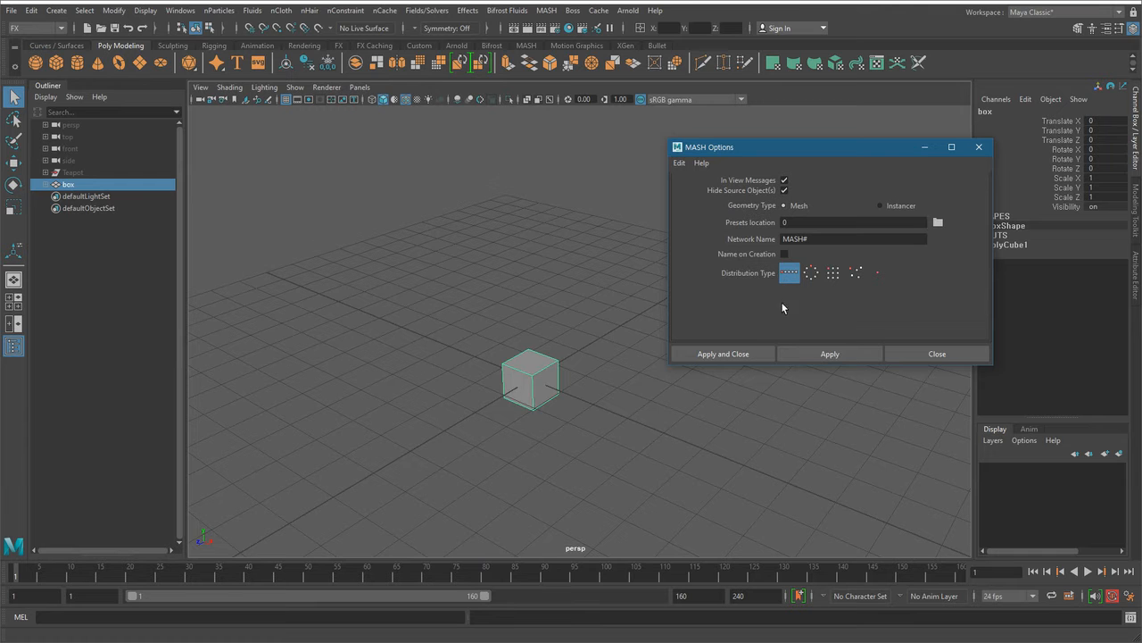
left_click(855, 353)
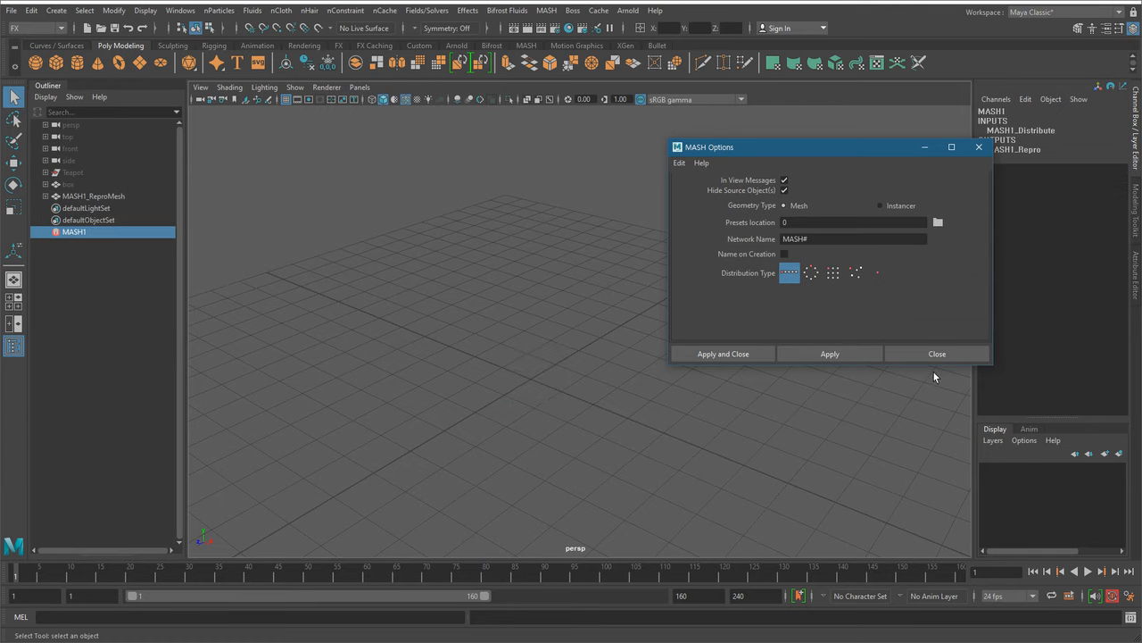
left_click(937, 354)
middle_click_drag(875, 438, 471, 359, "alt")
left_click_drag(471, 359, 378, 357, "alt")
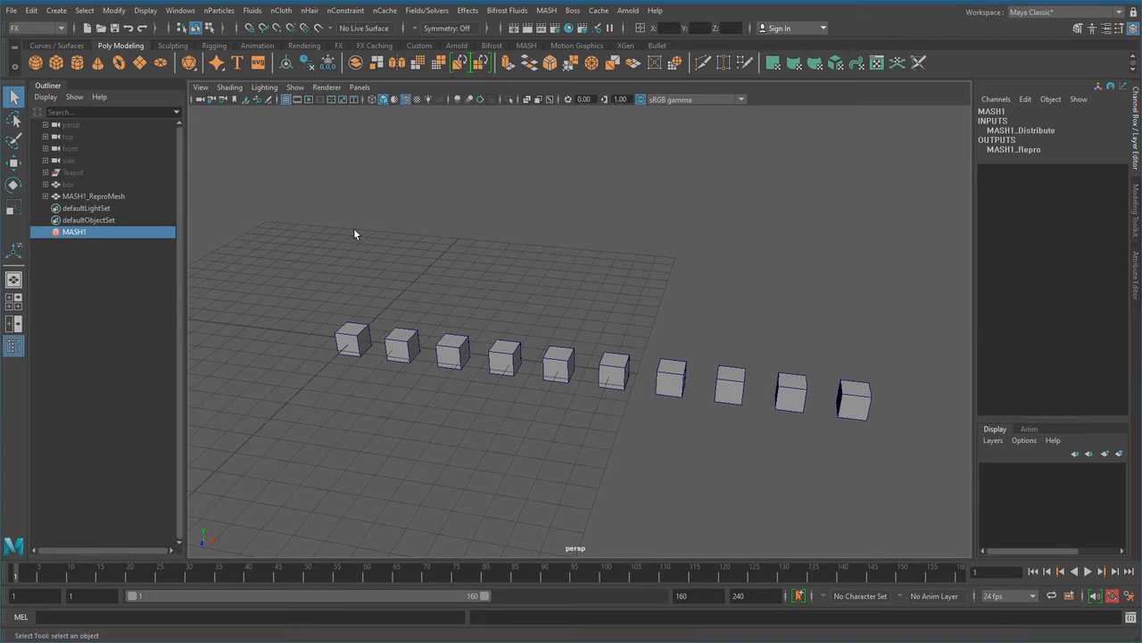
Open the MASH Editor and show the attributes of the MASH1_Distribute node
left_click(546, 9)
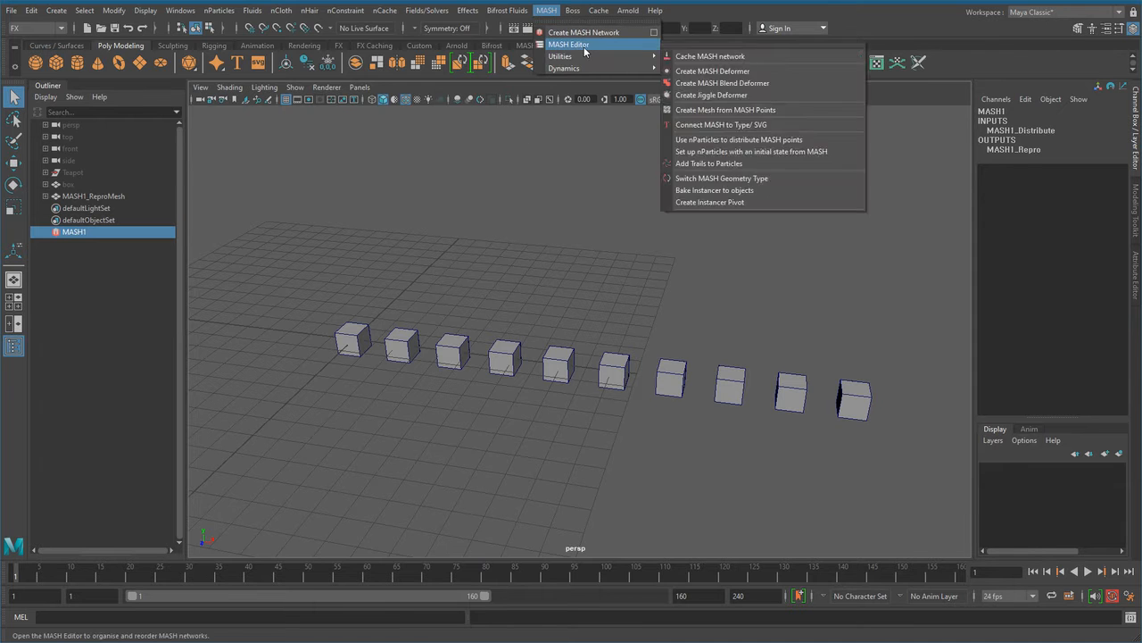
left_click(582, 47)
left_click_drag(230, 110, 187, 314)
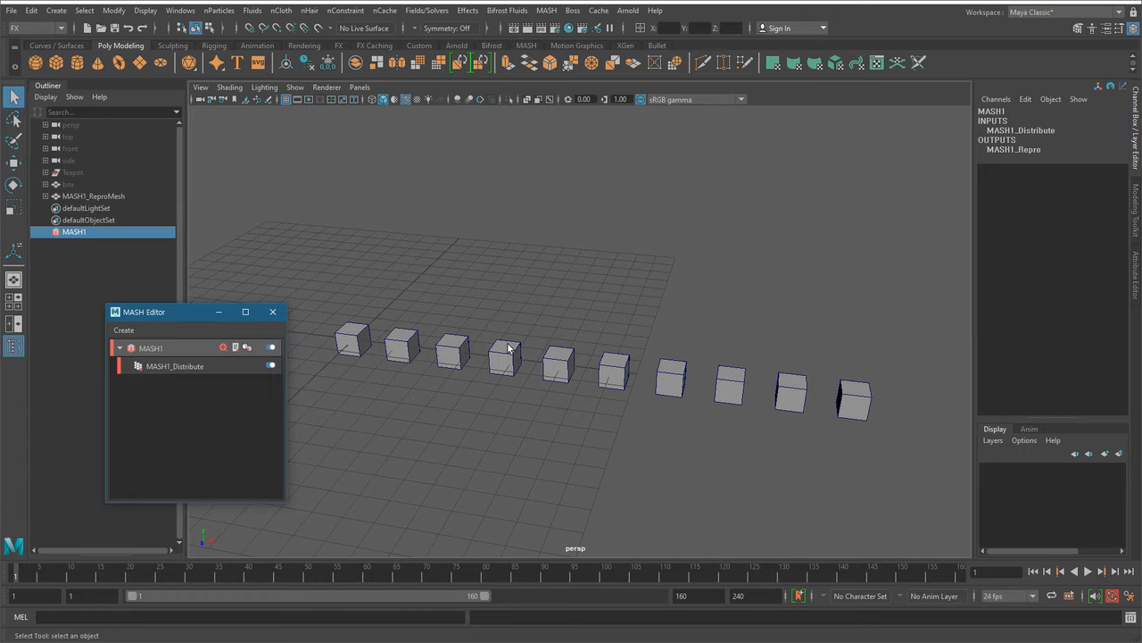
double_click(178, 366)
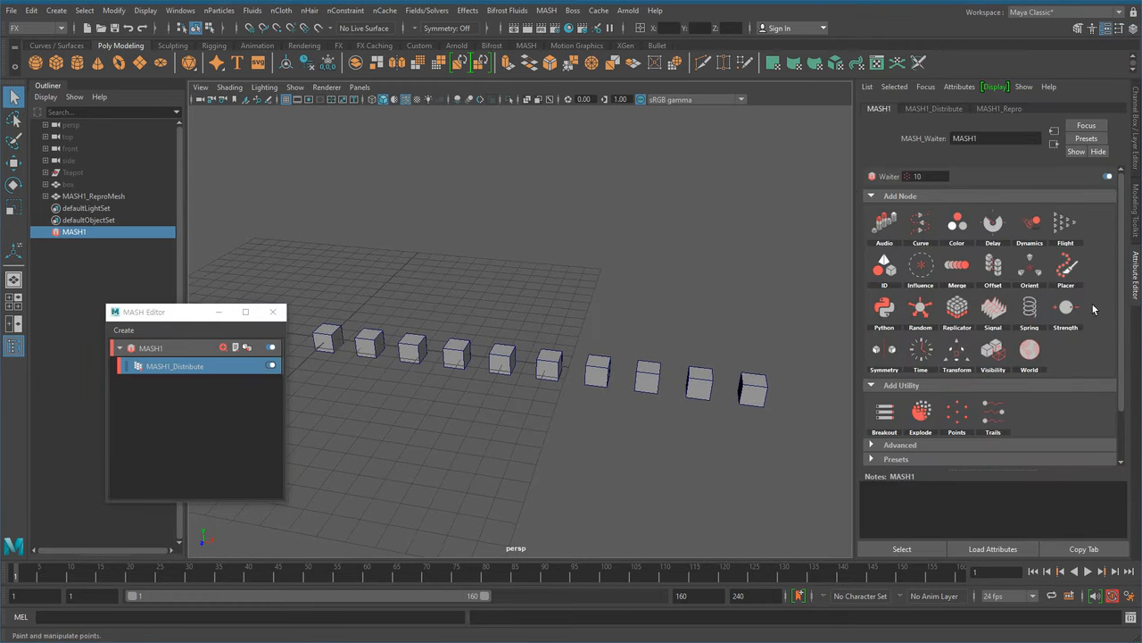
left_click(941, 110)
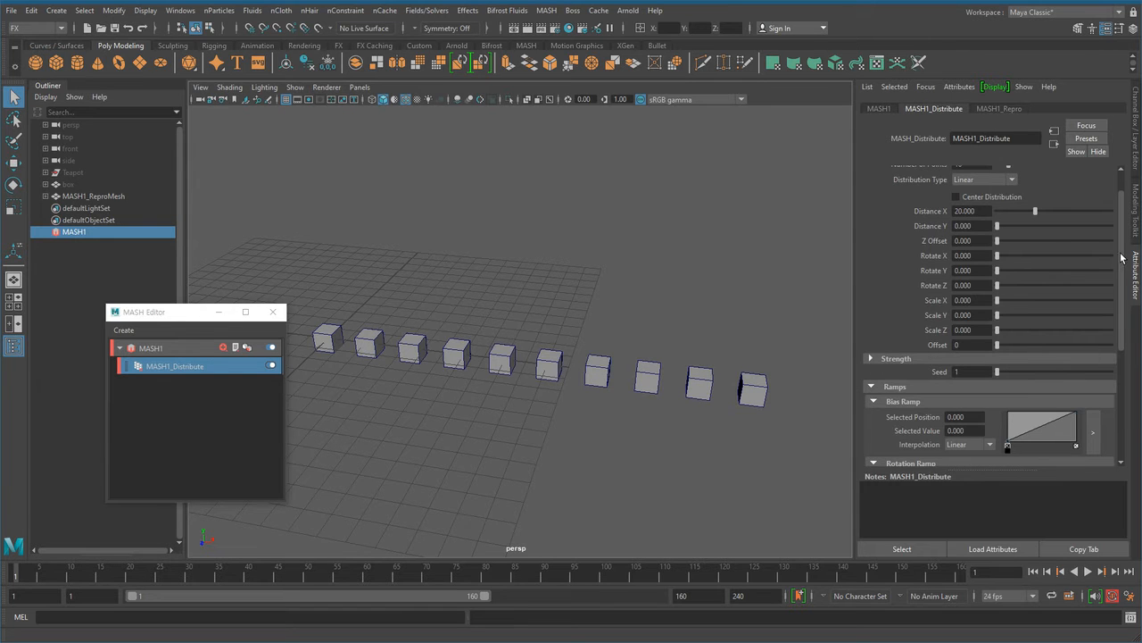
left_click_drag(1121, 255, 1121, 220)
left_click_drag(186, 313, 102, 311)
Keep the distribution type Linear and raise the number of points to 26
left_click(986, 212)
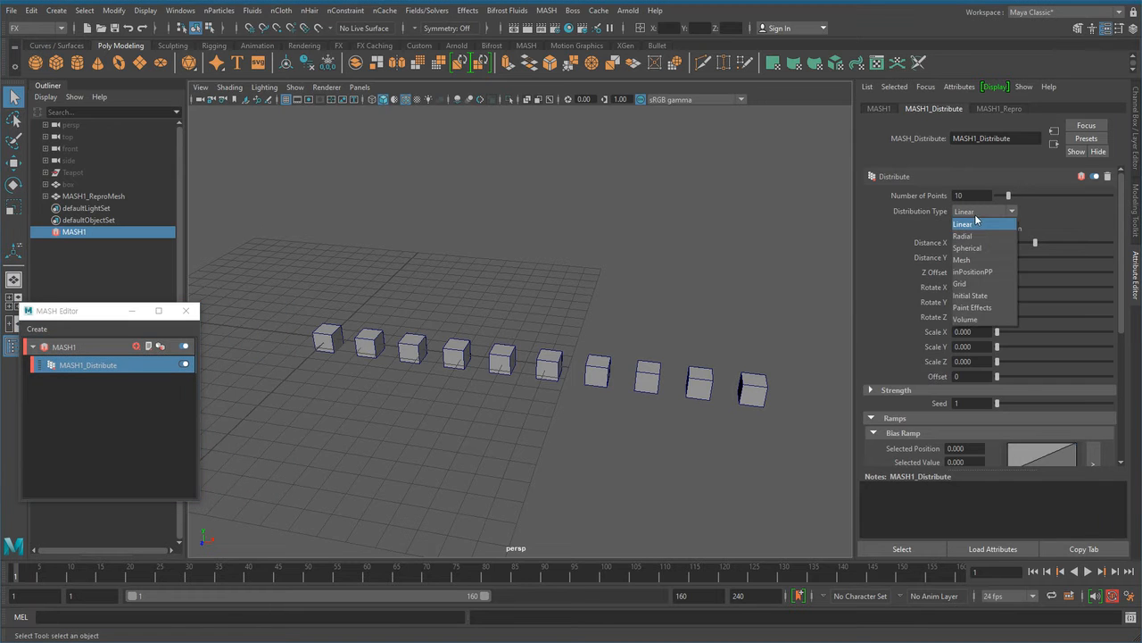
left_click(976, 224)
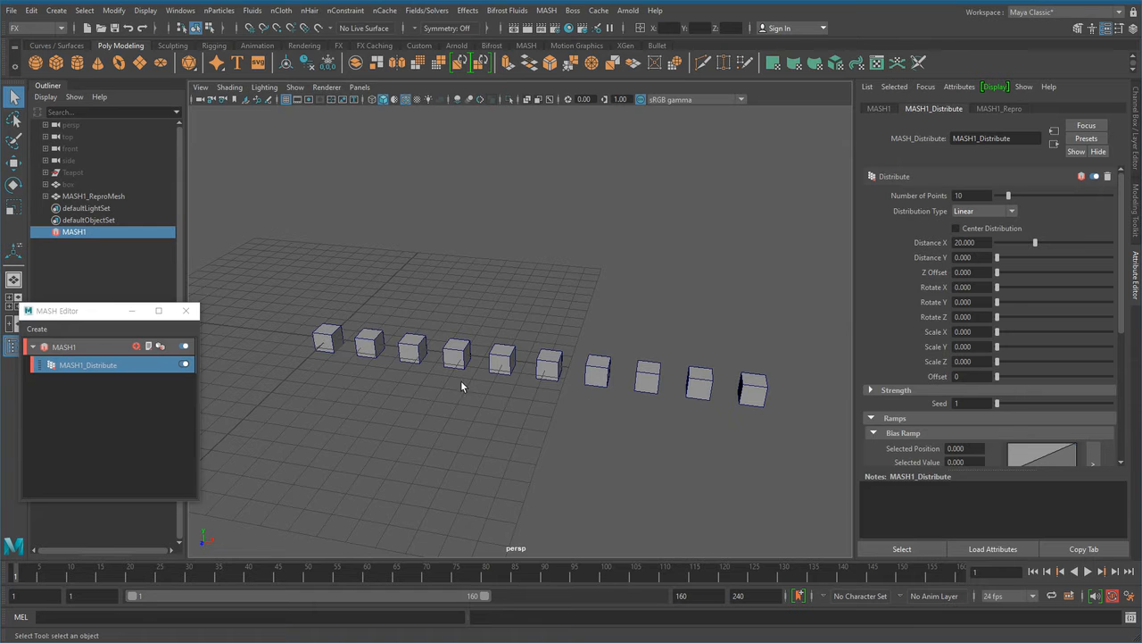
left_click_drag(540, 440, 527, 464, "alt")
left_click(961, 195)
left_click_drag(1009, 195, 1027, 209)
left_click_drag(555, 396, 536, 380, "alt")
right_click_drag(536, 380, 577, 408, "alt")
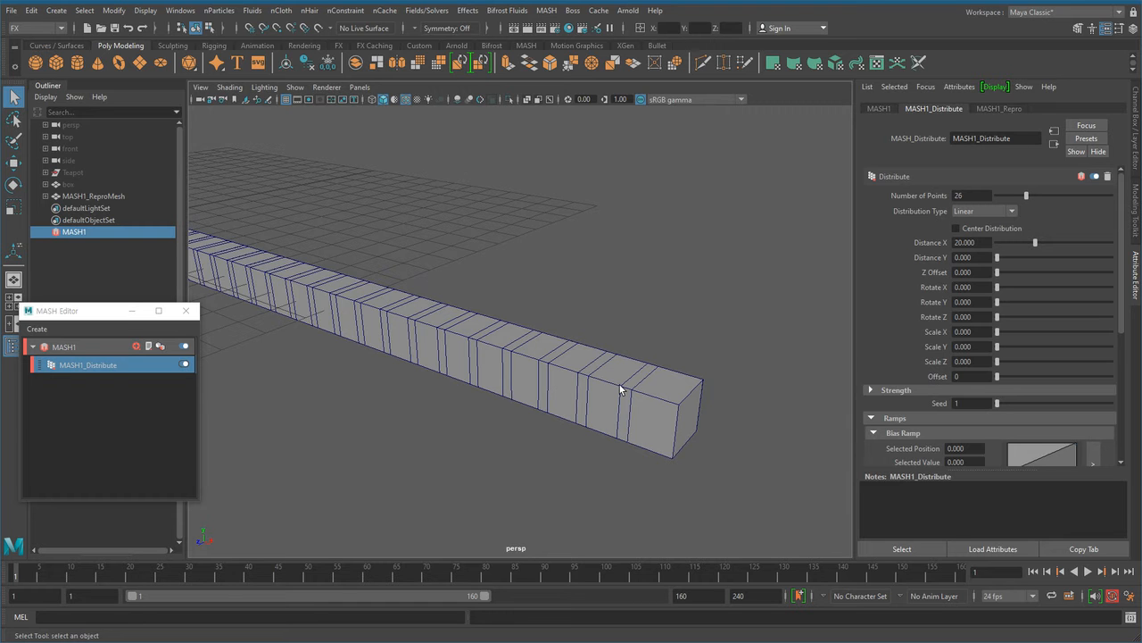
scroll(593, 411, "down", 5)
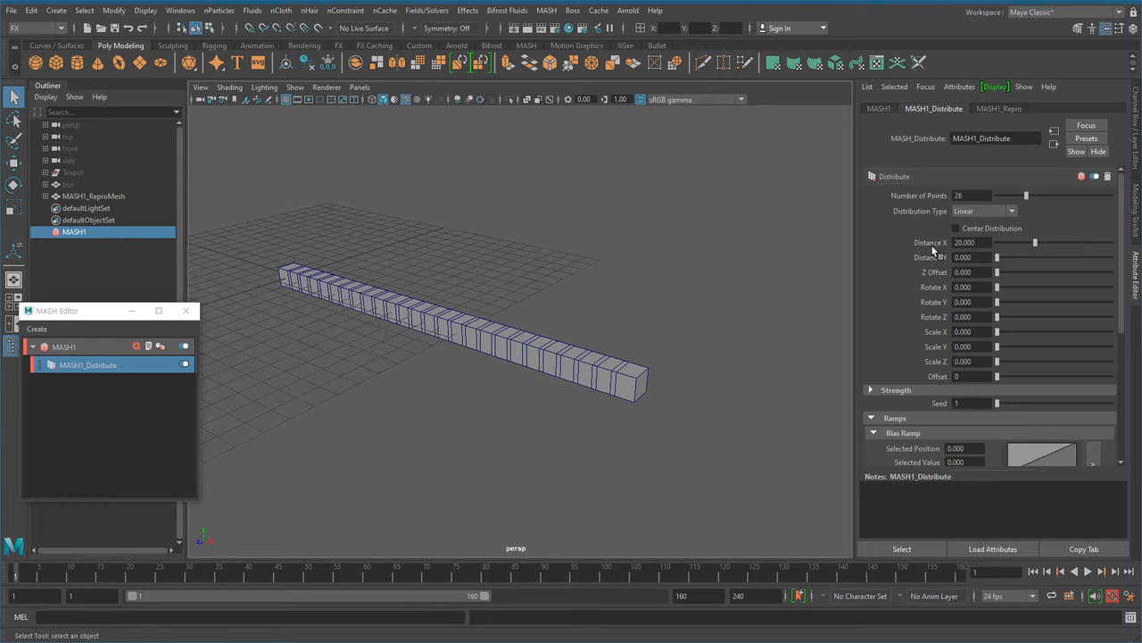
Increase Distance X to about 29.37 to space the 26 boxes apart
left_click_drag(976, 242, 1052, 242, "ctrl")
double_click(967, 242)
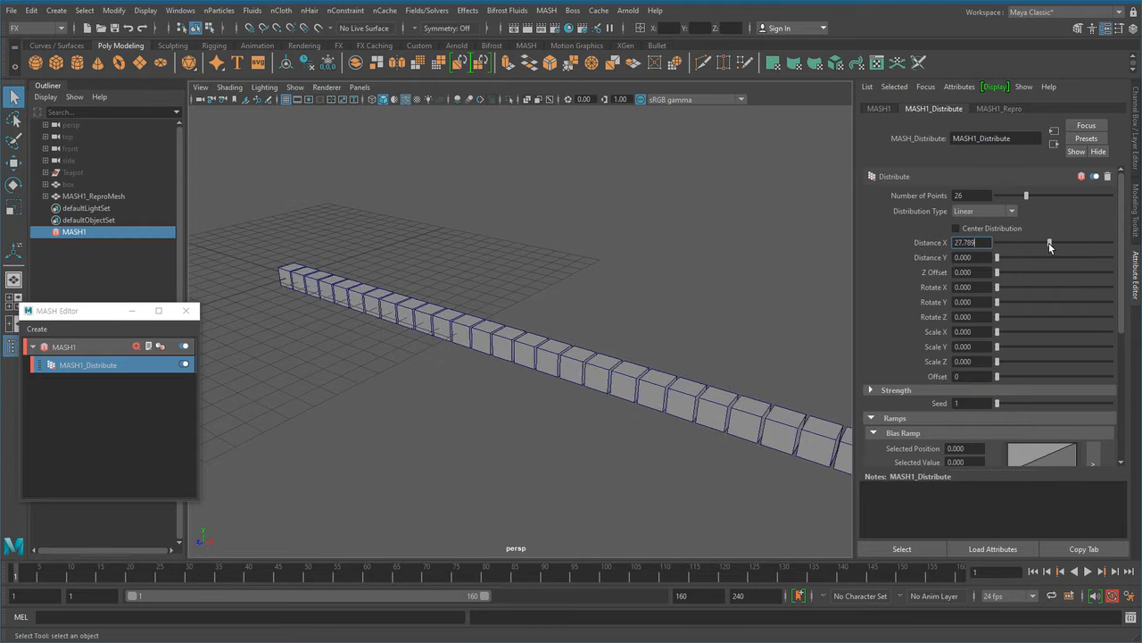
scroll(592, 383, "up", 4)
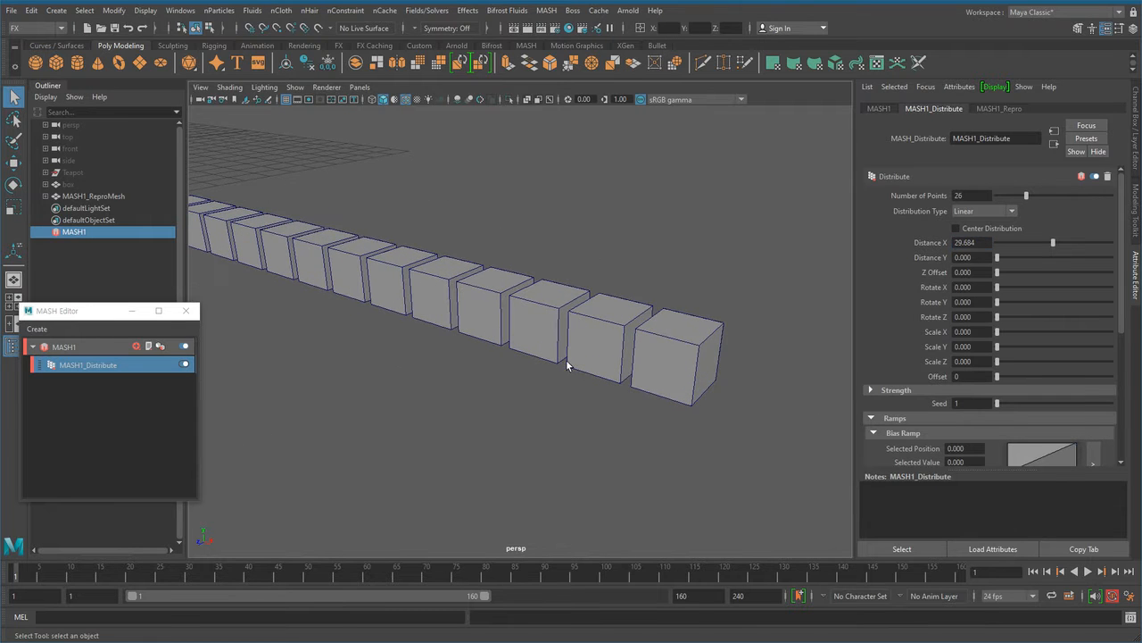
mouse_move(1053, 243)
left_mouse_down()
mouse_move(1078, 244)
mouse_move(1053, 245)
left_mouse_up()
scroll(352, 404, "down", 4)
left_click_drag(352, 403, 695, 440, "alt")
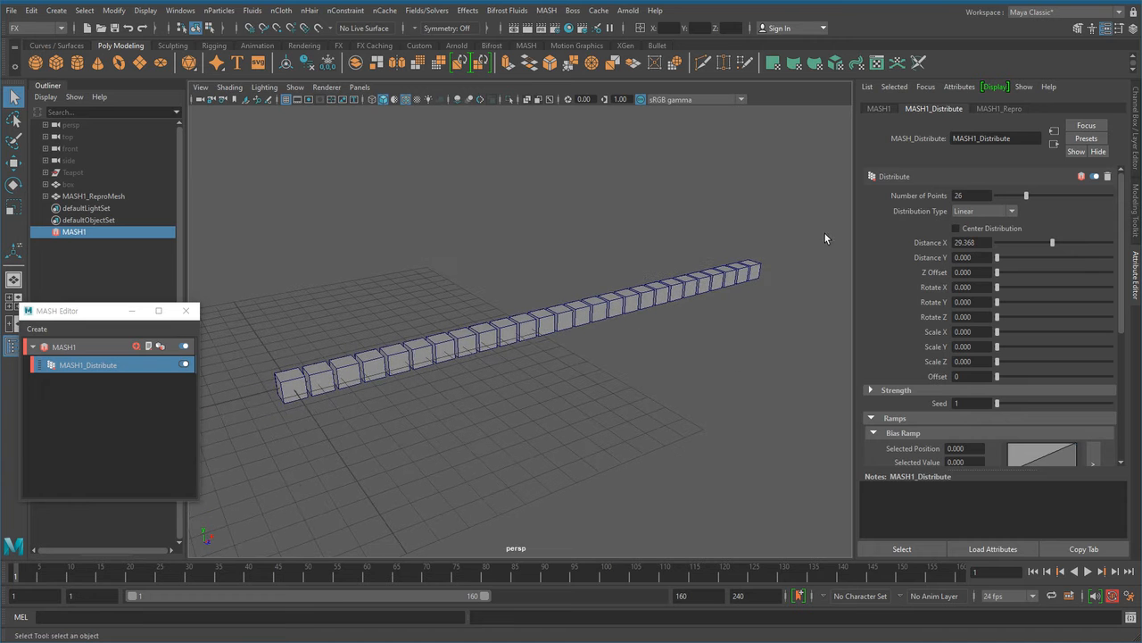
Toggle Center Distribution on and off to compare the row's placement, leaving it off
left_click_drag(596, 401, 656, 350, "alt")
left_click(1000, 228)
left_click_drag(690, 304, 623, 383, "alt")
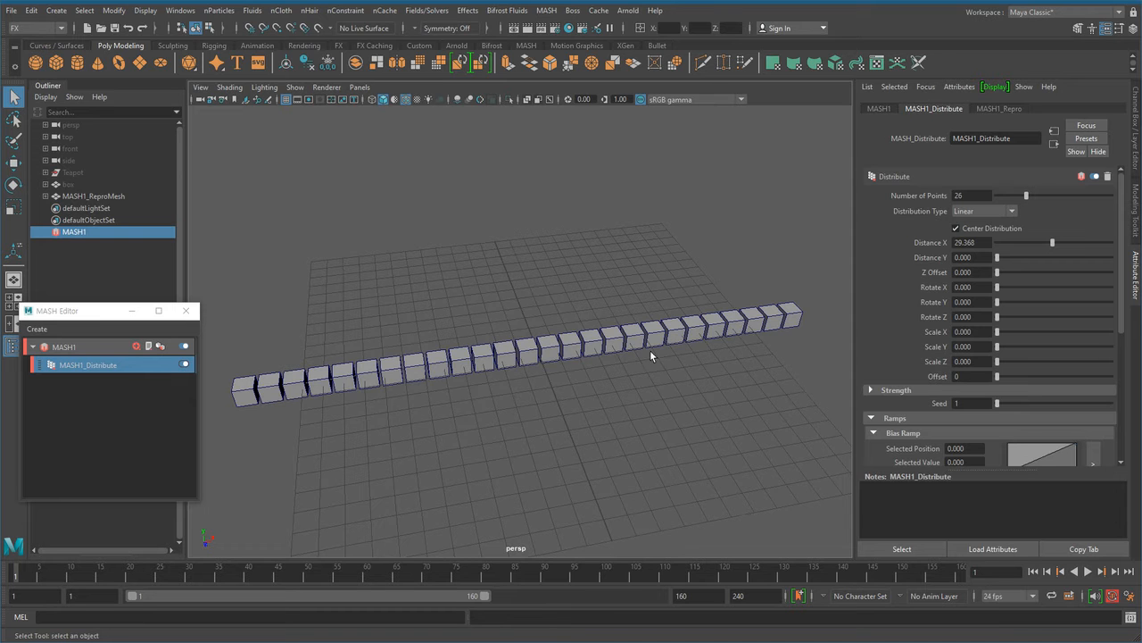
left_click(976, 229)
left_click(978, 227)
left_click(979, 227)
left_click(979, 227)
left_click(978, 227)
left_click(978, 227)
left_click(978, 226)
left_click_drag(696, 355, 575, 426, "alt")
Set the number of points to 10 and reduce Distance X to about 18.95
double_click(952, 196)
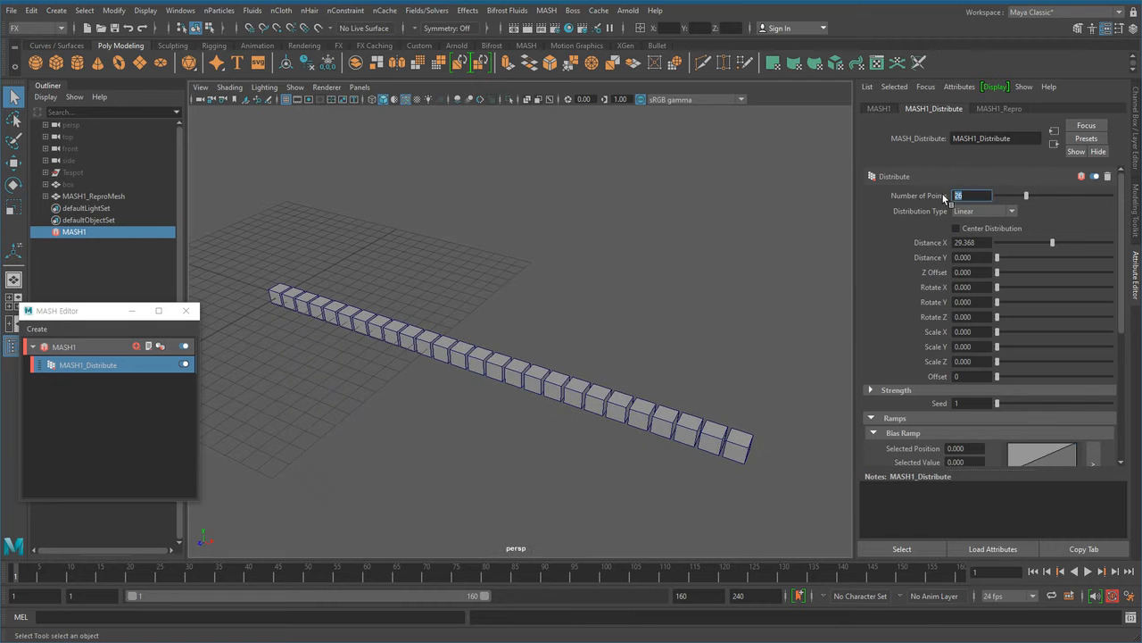
key("Return")
left_click_drag(685, 378, 602, 419, "alt")
left_click_drag(1054, 243, 1033, 252)
left_click_drag(723, 355, 649, 415, "alt")
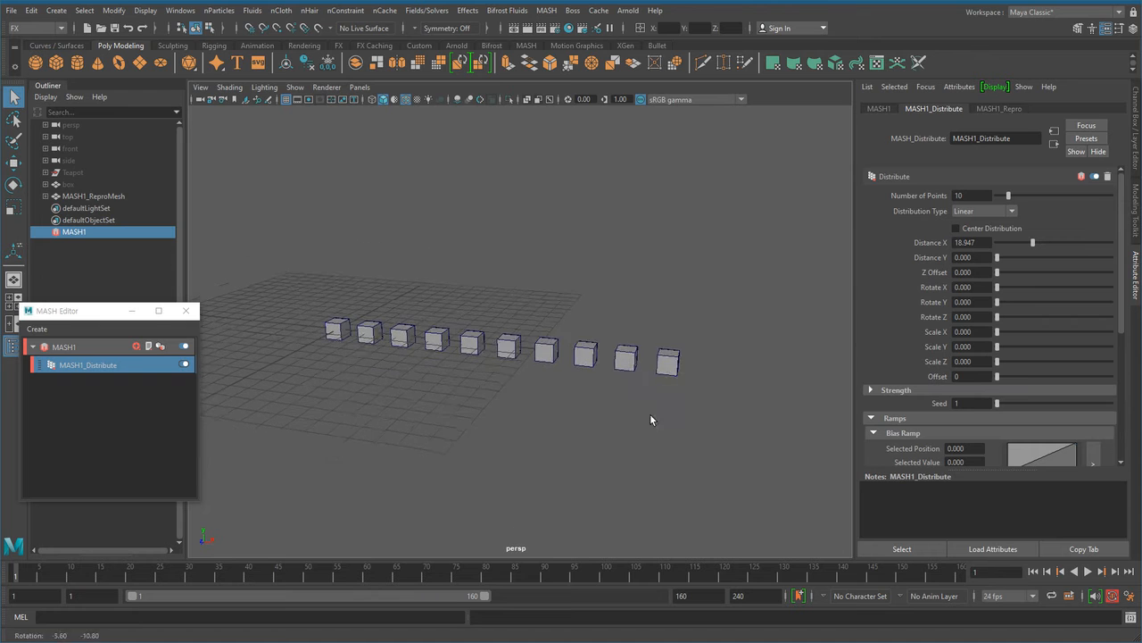
scroll(649, 415, "up", 1)
Raise Distance Y to about 10.74 so the boxes climb like a staircase
left_click_drag(998, 257, 1018, 258)
middle_click_drag(744, 319, 517, 404, "alt")
right_click_drag(517, 404, 548, 459, "alt")
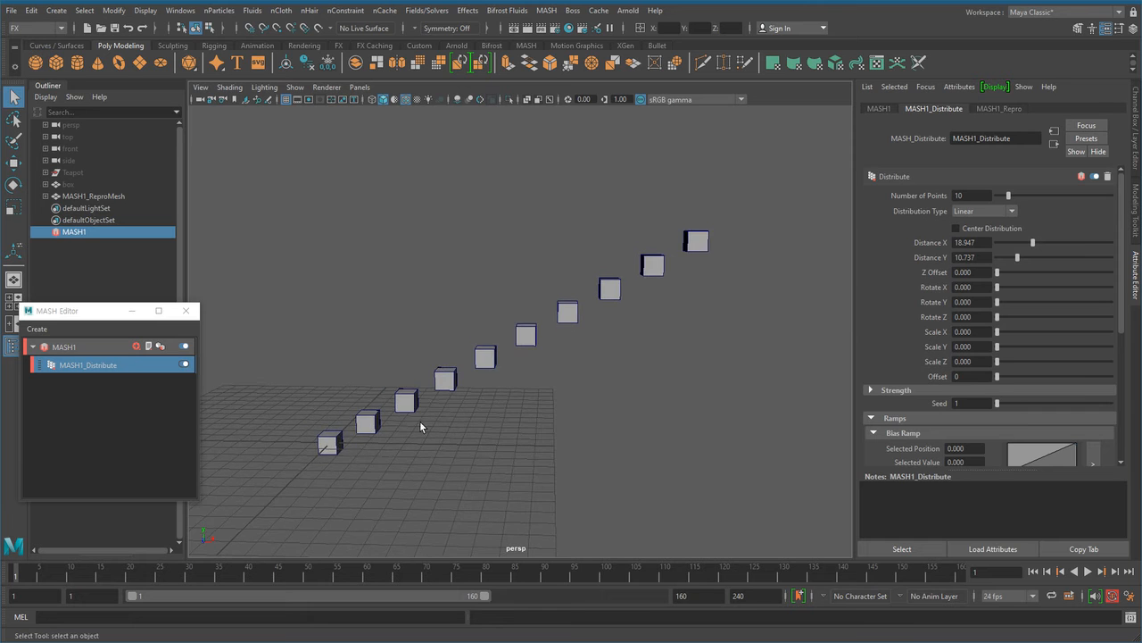
left_click_drag(417, 409, 467, 446, "alt")
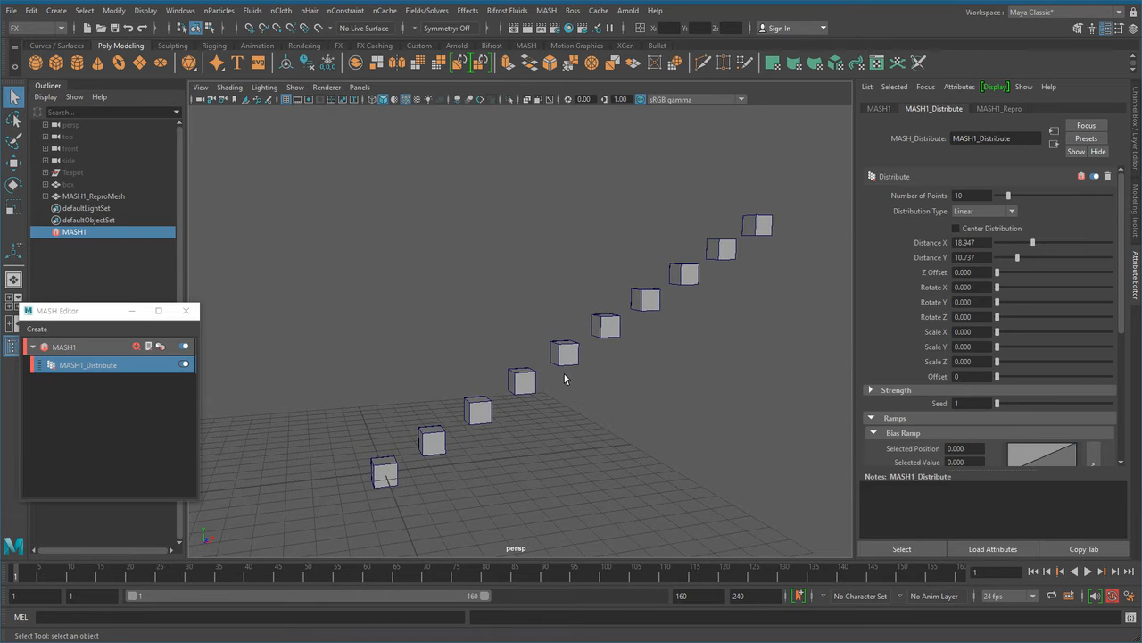
right_click_drag(730, 404, 507, 412, "alt")
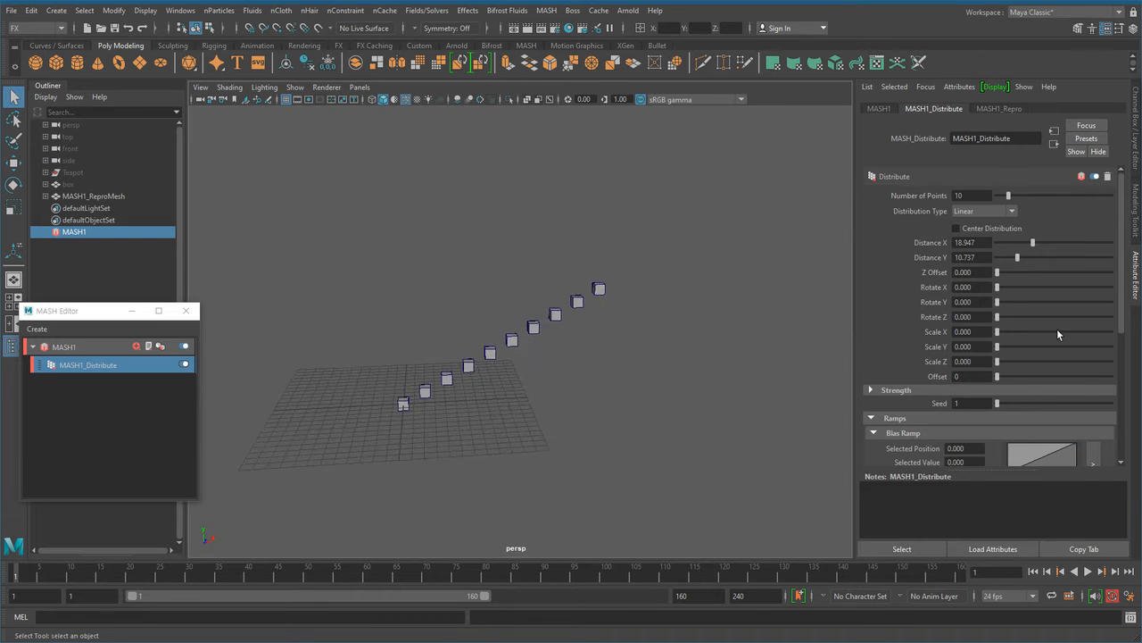
Set Z Offset to about 35.05 to spread the boxes in depth
left_click(968, 271)
left_click_drag(998, 271, 1063, 274)
right_click_drag(665, 375, 483, 378, "alt")
left_click_drag(482, 377, 461, 415, "alt")
right_click_drag(461, 416, 607, 498, "alt")
middle_click_drag(607, 498, 541, 416, "alt")
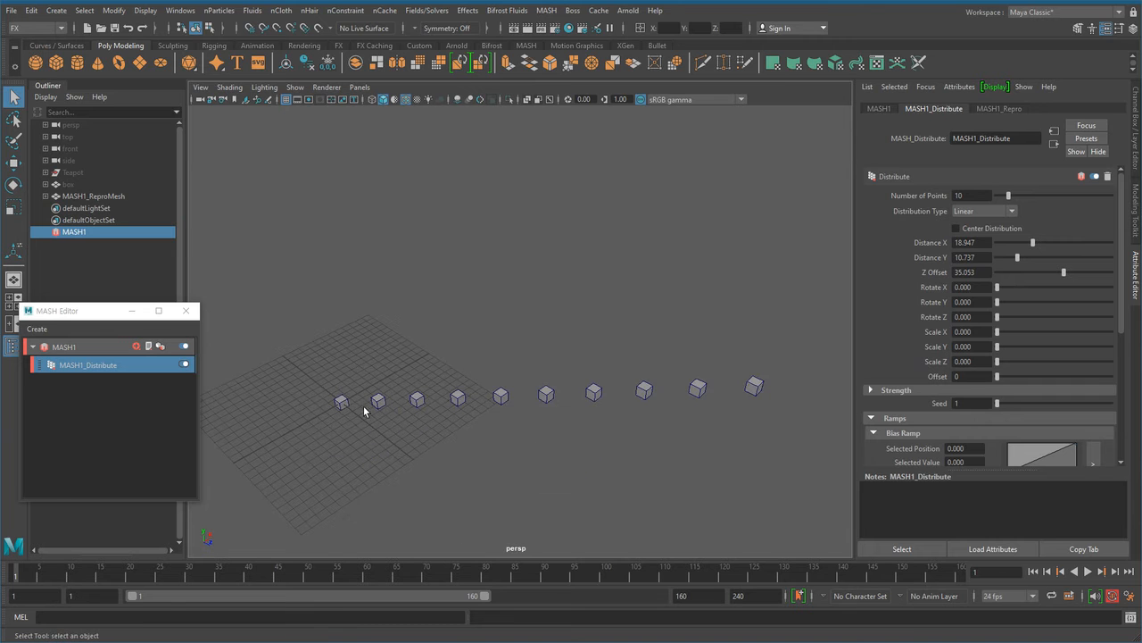
Reset Z Offset and Distance Y of the distribution to 0
left_click_drag(1064, 273, 986, 282)
left_click_drag(500, 375, 523, 434, "alt")
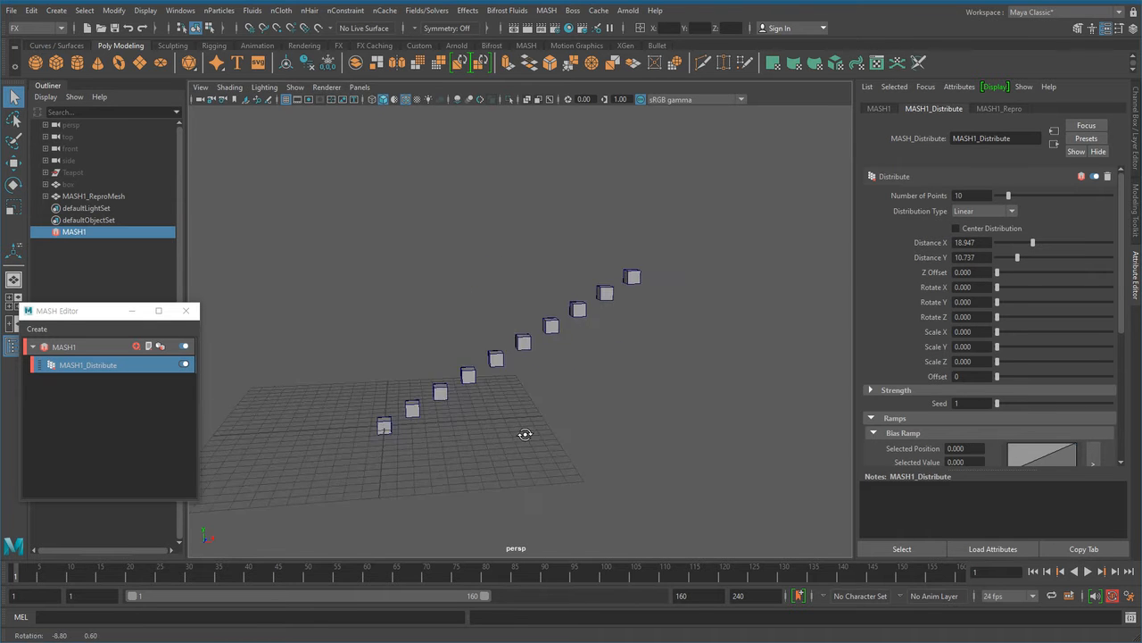
left_click_drag(1018, 259, 997, 259)
left_click_drag(613, 330, 553, 429, "alt")
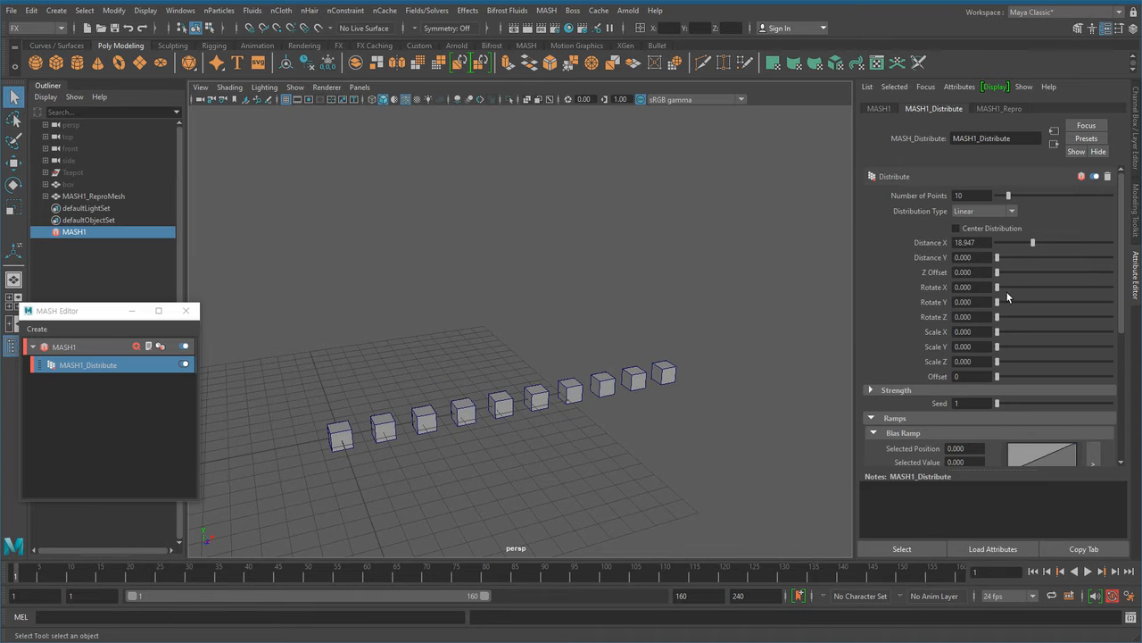
Try a progressive Rotate X on the row of boxes and reset it to 0
left_click_drag(997, 287, 1055, 287)
left_click_drag(803, 375, 401, 372, "alt")
left_click_drag(733, 336, 413, 413, "alt")
right_click_drag(688, 382, 600, 393, "alt")
middle_click_drag(601, 394, 622, 405, "alt")
left_click_drag(1055, 287, 985, 293)
Try a Rotate Y of about 119.4 on the row of boxes and reset it to 0
left_click_drag(992, 303, 1034, 302)
left_click_drag(830, 351, 602, 429, "alt")
right_click_drag(602, 430, 616, 438, "alt")
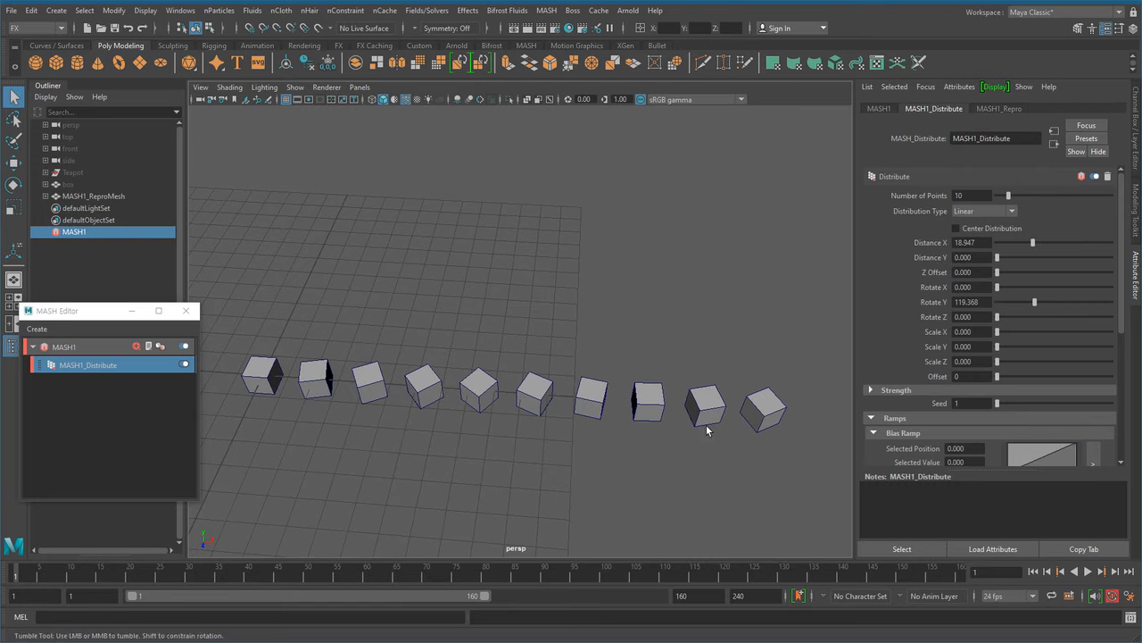
left_click_drag(1028, 300, 987, 307)
left_click_drag(650, 404, 539, 410, "alt")
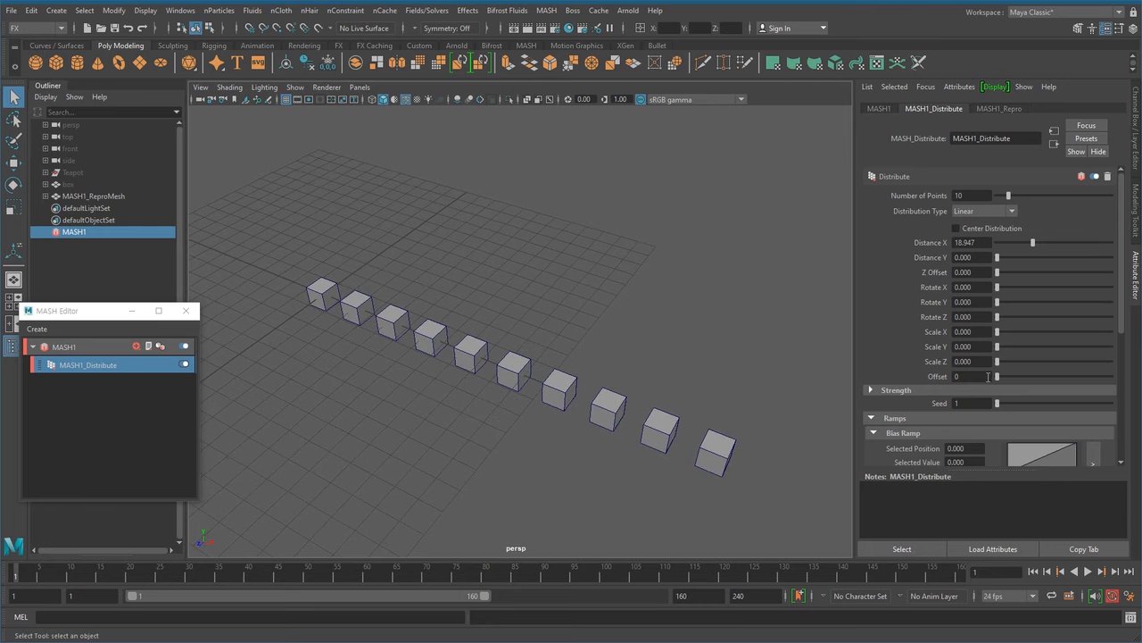
Try a progressive Rotate Z on the row of boxes and reset it to 0
mouse_move(998, 318)
left_mouse_down()
mouse_move(1115, 330)
mouse_move(989, 333)
left_mouse_up()
left_click_drag(513, 445, 657, 425, "alt")
right_click_drag(657, 425, 678, 427, "alt")
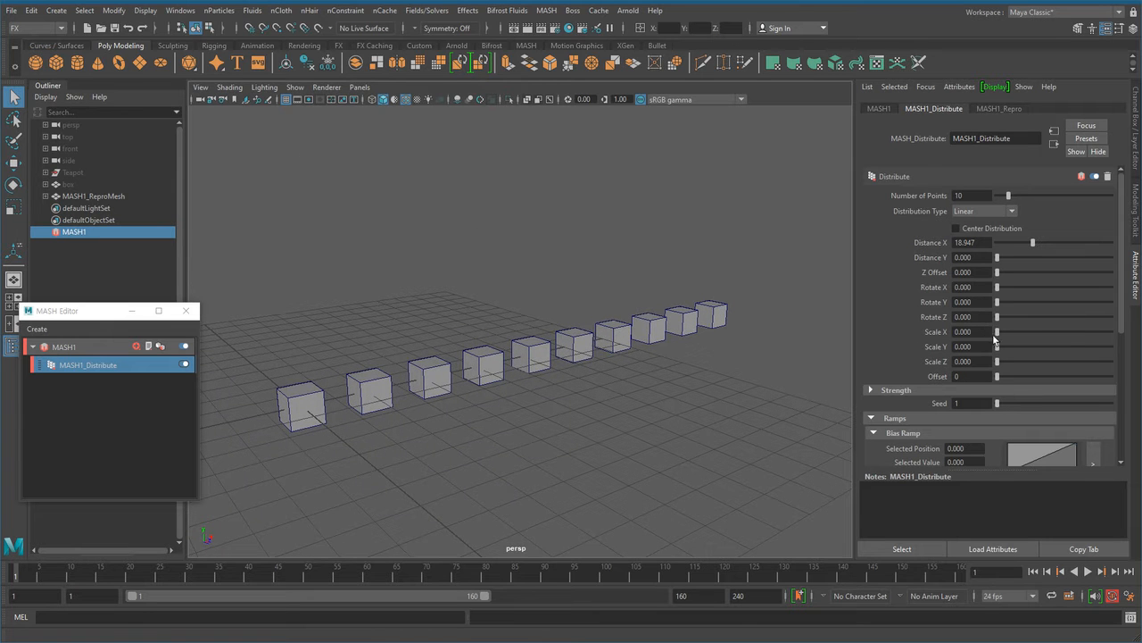
Try a Scale Y of about 8.68 to make the boxes progressively taller and reset it to 0
left_click_drag(998, 334, 1096, 346)
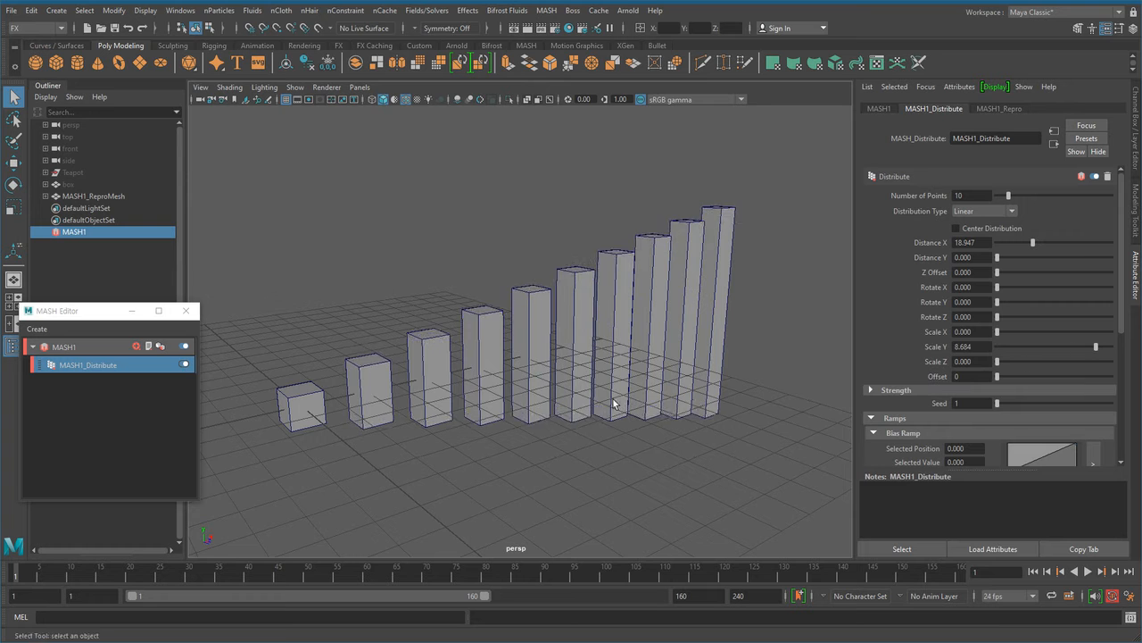
left_click_drag(764, 393, 418, 395, "alt")
left_click_drag(1096, 347, 972, 367)
left_click_drag(837, 391, 770, 435, "alt")
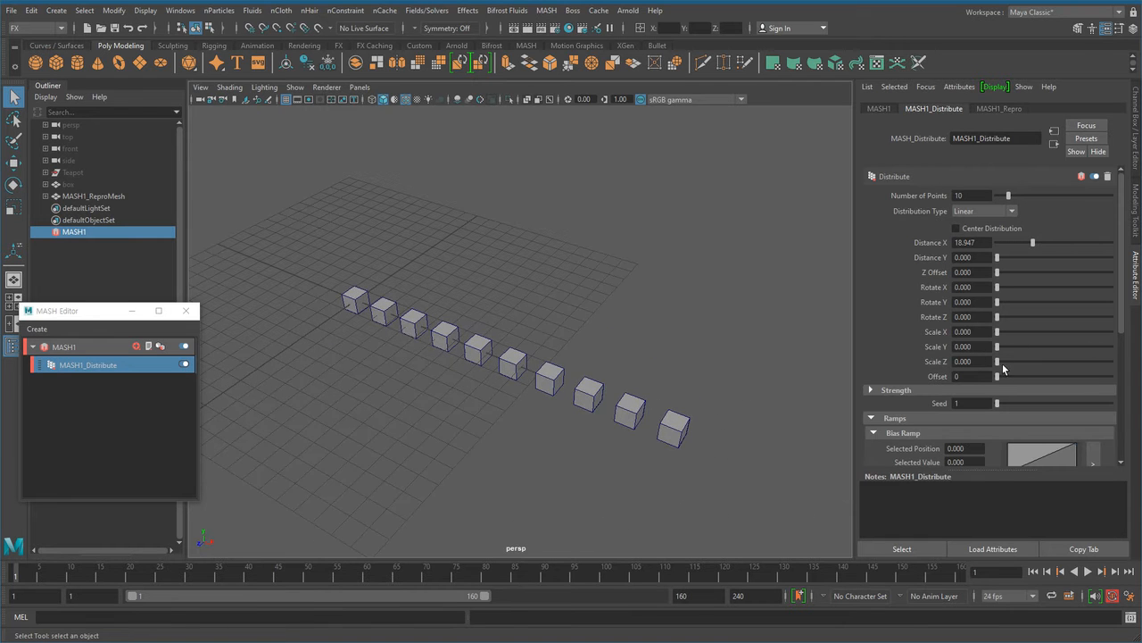
Try a progressive Scale Z on the row of boxes and reset it to 0
left_click_drag(997, 362, 934, 378)
left_click_drag(551, 479, 644, 469, "alt")
right_click_drag(644, 469, 670, 473, "alt")
scroll(711, 429, "down", 1)
left_click_drag(606, 450, 555, 470, "alt")
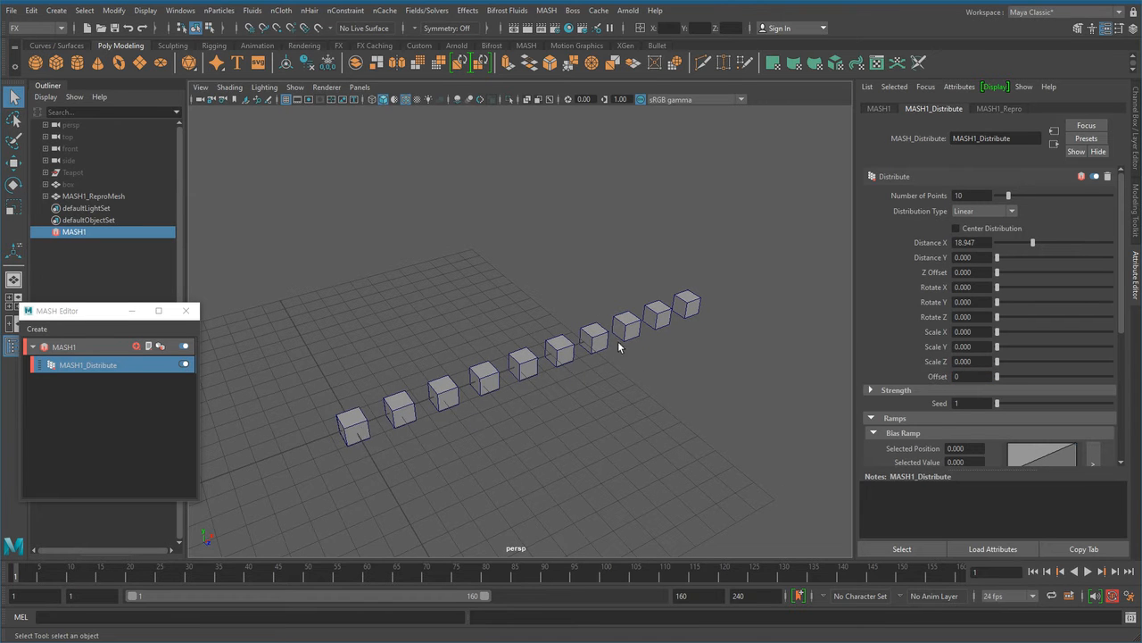
Try shifting the row of boxes with the Offset value and reset it to 0
mouse_move(998, 377)
left_mouse_down()
mouse_move(1038, 378)
mouse_move(996, 381)
left_mouse_up()
middle_click_drag(610, 428, 499, 437, "alt")
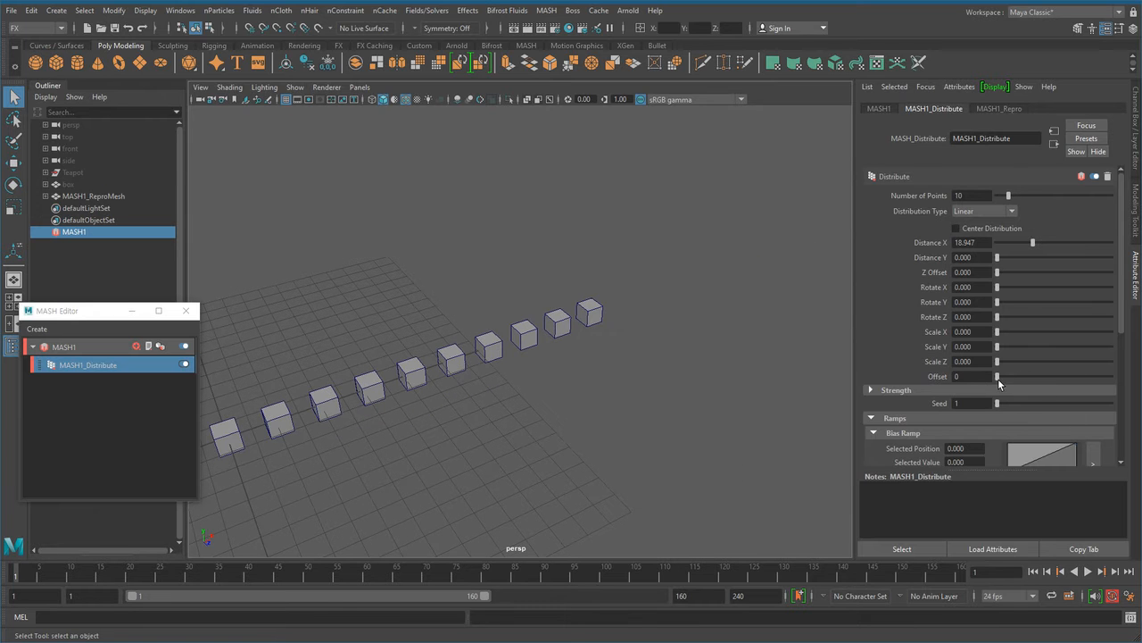
left_click_drag(998, 378, 966, 388)
middle_click_drag(590, 433, 660, 439, "alt")
scroll(625, 436, "up", 3)
scroll(660, 438, "up", 1)
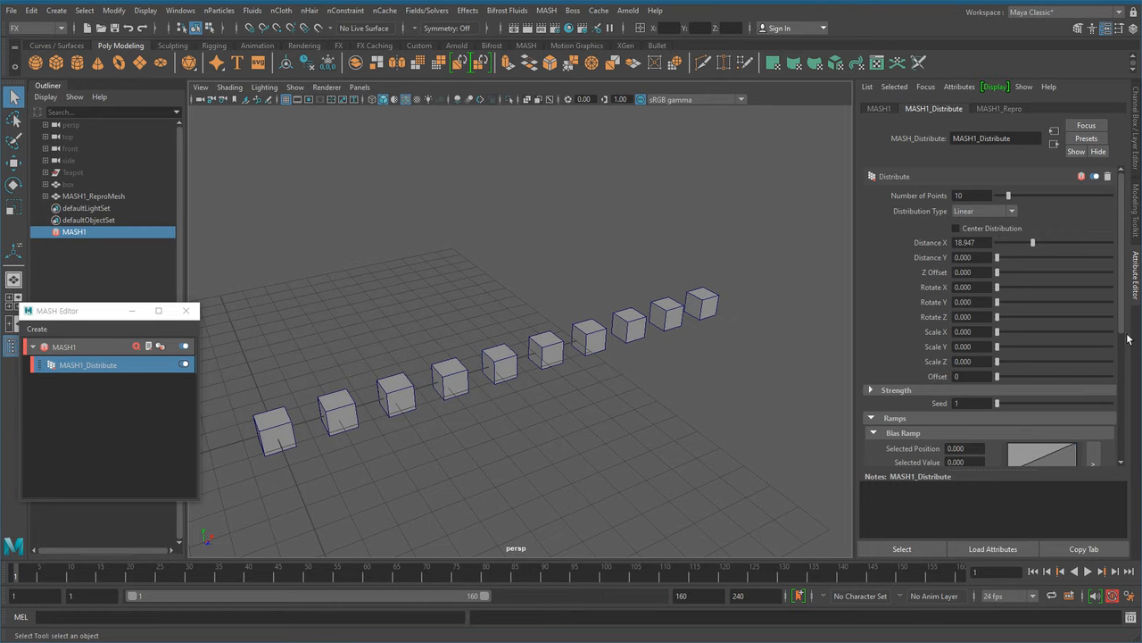
Examine the Distribute node's Ramps section with its Bias, Rotation and Scale ramps
scroll(900, 384, "down", 2)
left_click(892, 355)
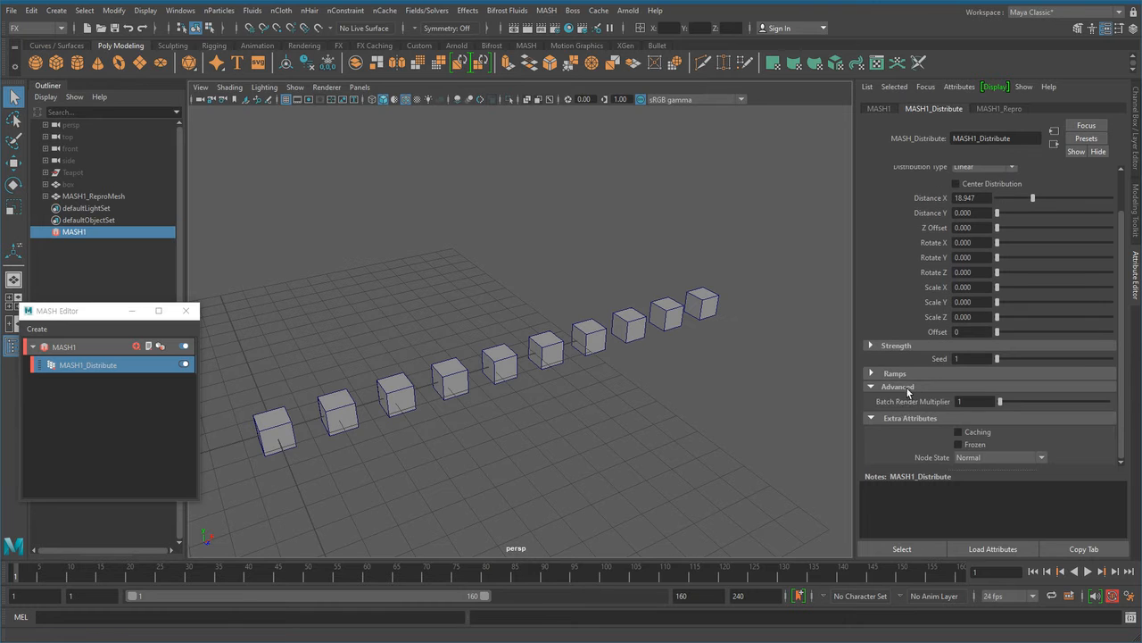
left_click(896, 375)
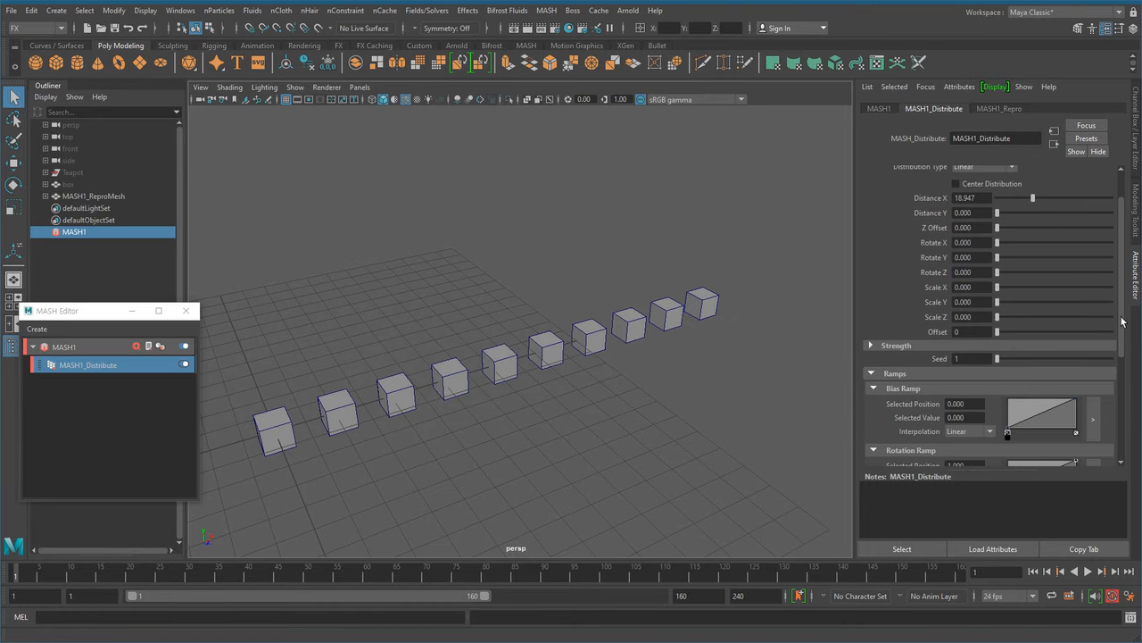
scroll(1026, 339, "down", 4)
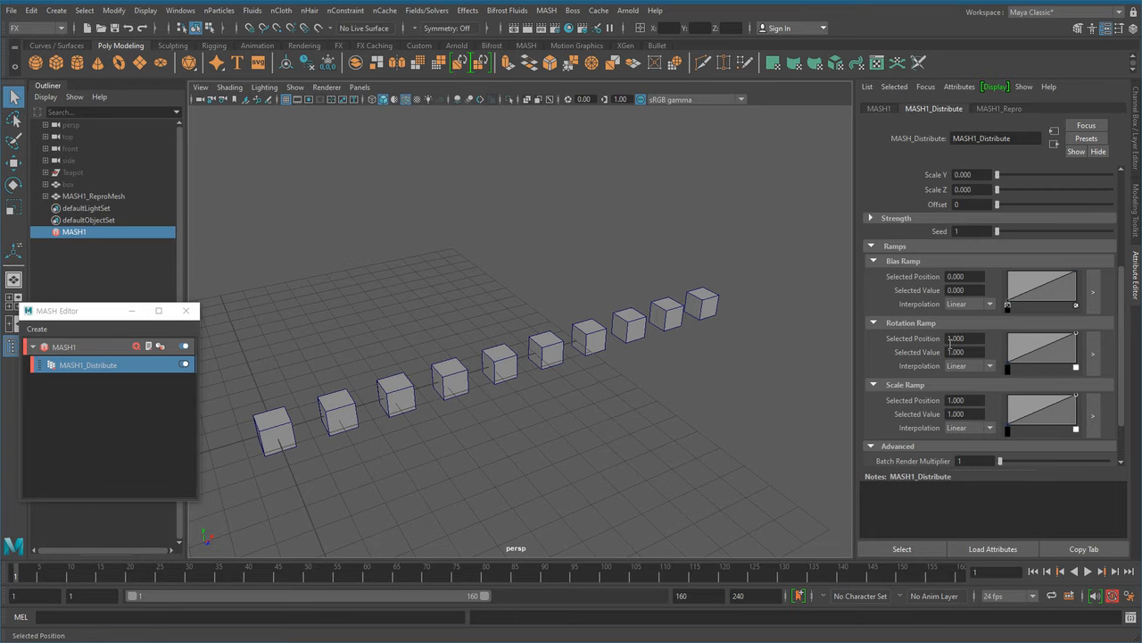
Set the Distribute node's Distance Y to about 8.526 so the row of boxes climbs diagonally
left_click_drag(1122, 332, 1129, 255)
left_click_drag(997, 220, 1013, 220)
scroll(571, 358, "down", 2)
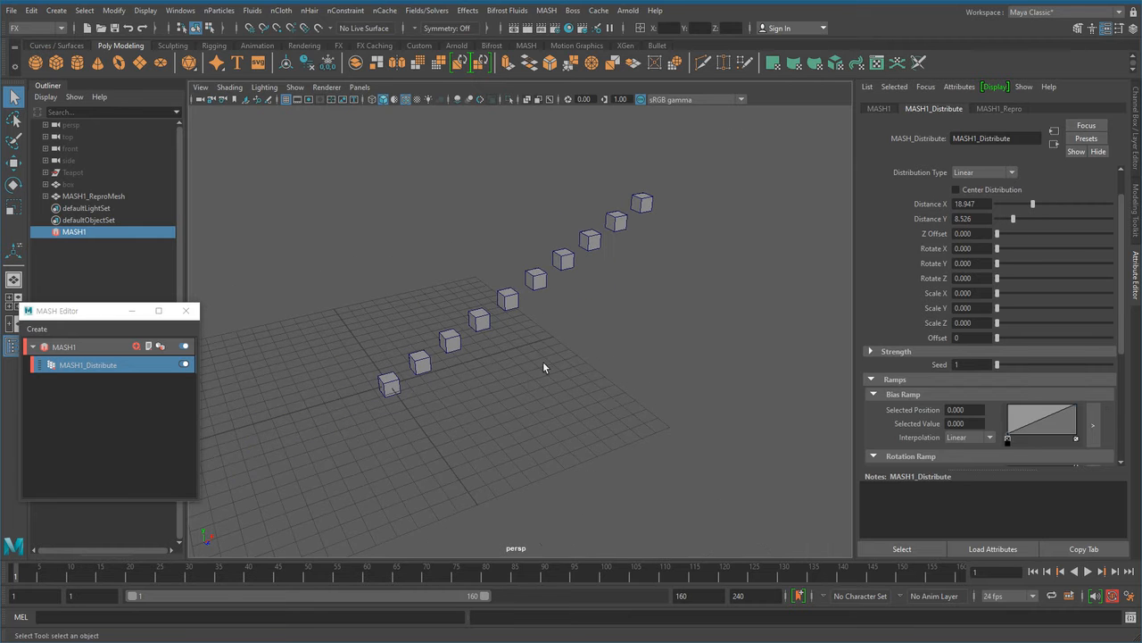
left_click_drag(611, 356, 624, 450, "alt")
Try a Bias Ramp point at about position 0.476, value 0.547, and delete it again
left_click_drag(1120, 343, 1121, 409)
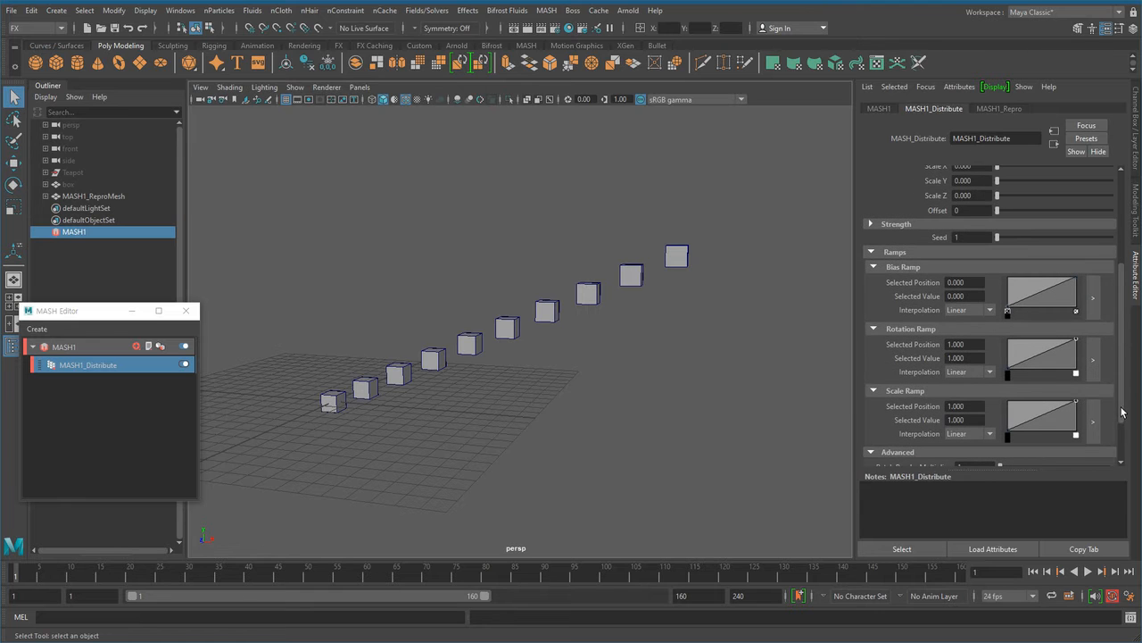
left_click(1092, 297)
left_click_drag(776, 355, 695, 375)
left_click_drag(922, 386, 944, 379)
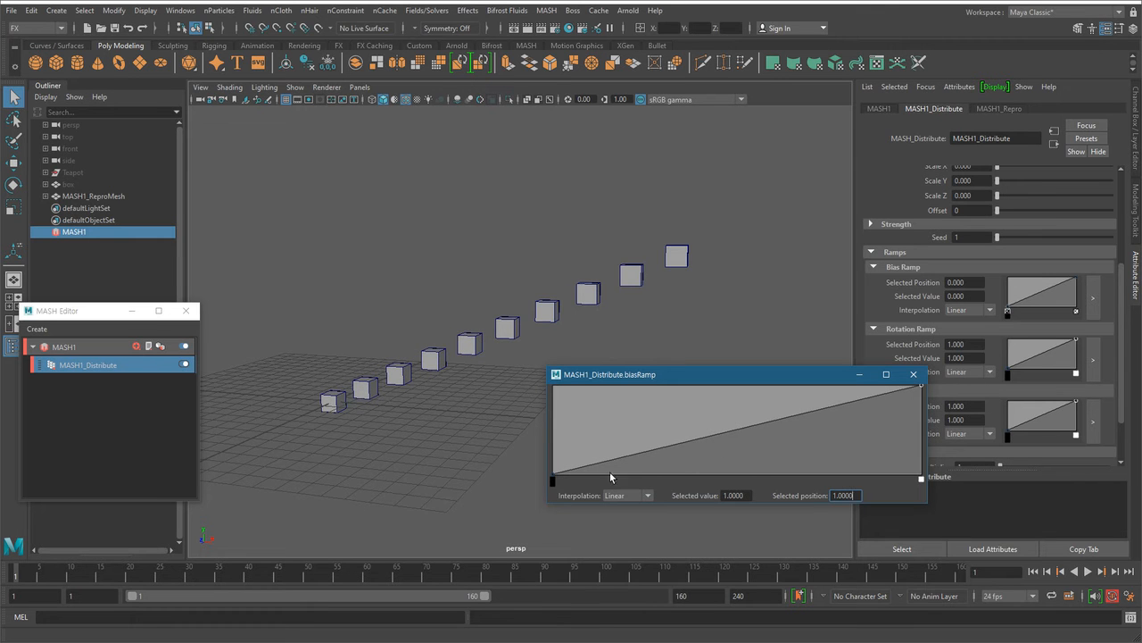
mouse_move(553, 473)
left_mouse_down()
mouse_move(549, 408)
mouse_move(550, 486)
left_mouse_up()
left_click(735, 430)
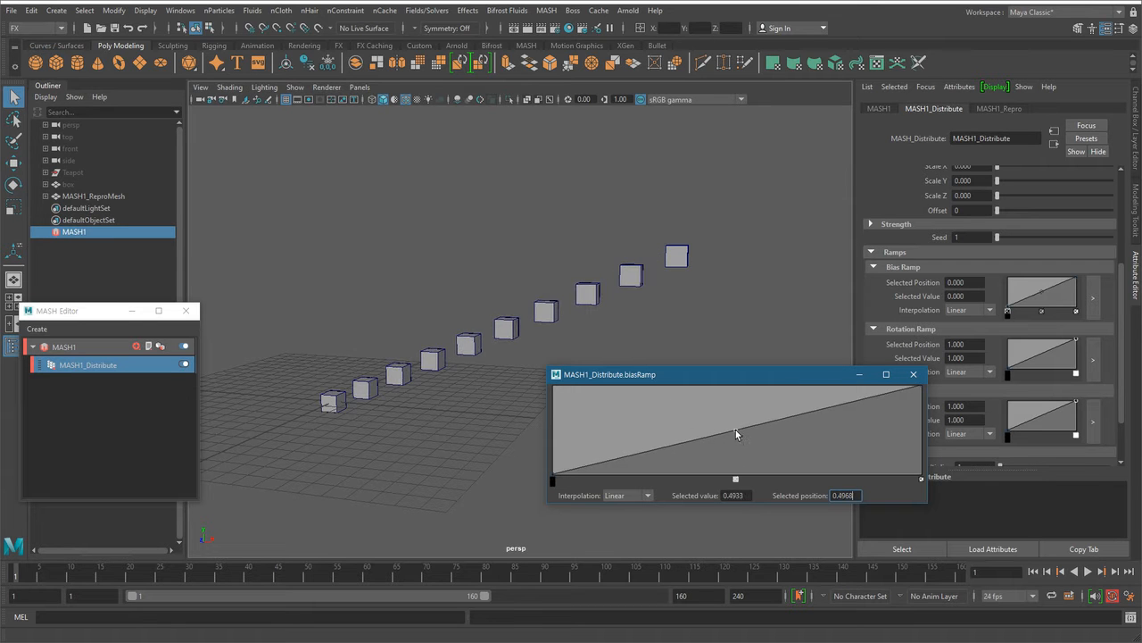
mouse_move(737, 430)
left_mouse_down()
mouse_move(704, 408)
mouse_move(711, 426)
mouse_move(791, 450)
mouse_move(711, 396)
mouse_move(763, 431)
mouse_move(728, 425)
left_mouse_up()
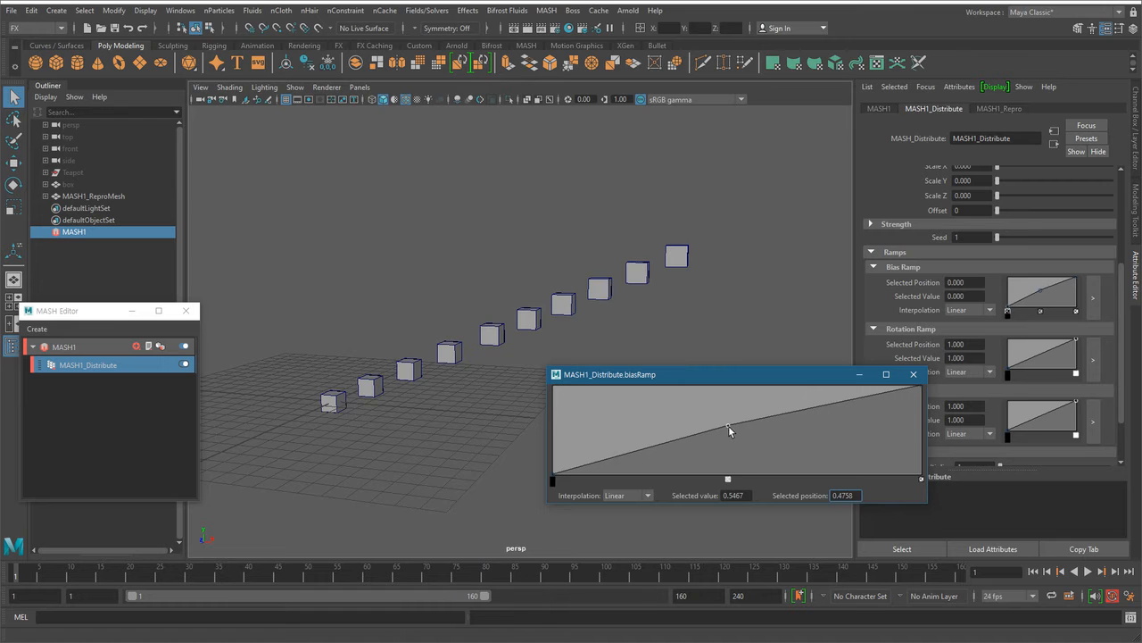
left_click(728, 481)
left_click(911, 376)
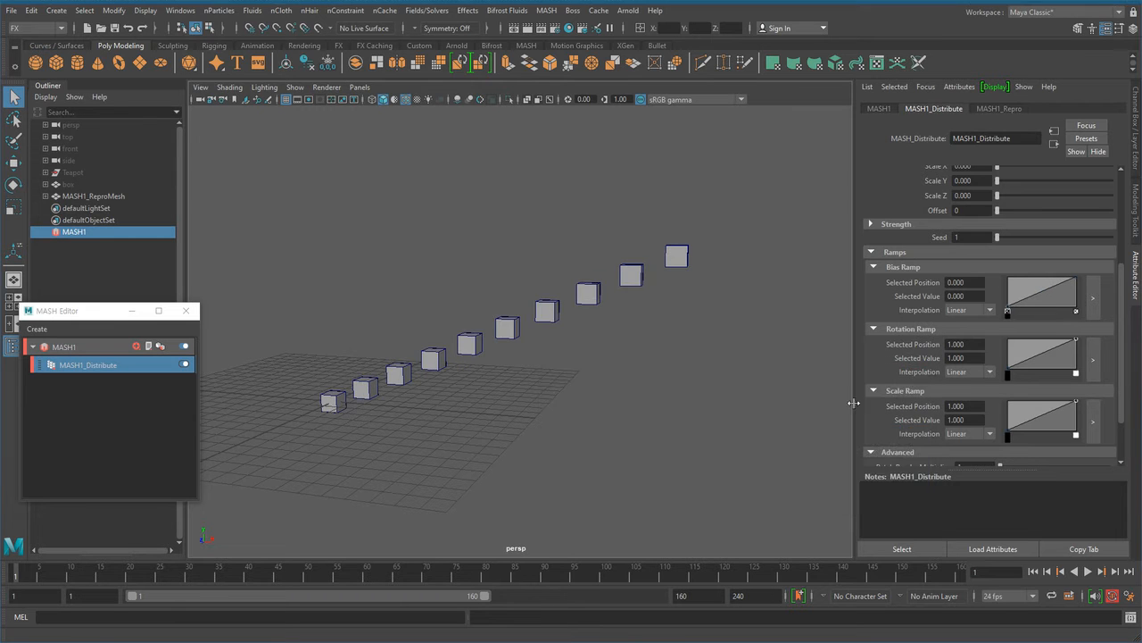
Set the Distribute node's Rotate X to about 204.632 for a progressive rotation of the boxes
scroll(646, 459, "up", 3)
scroll(1038, 238, "up", 3)
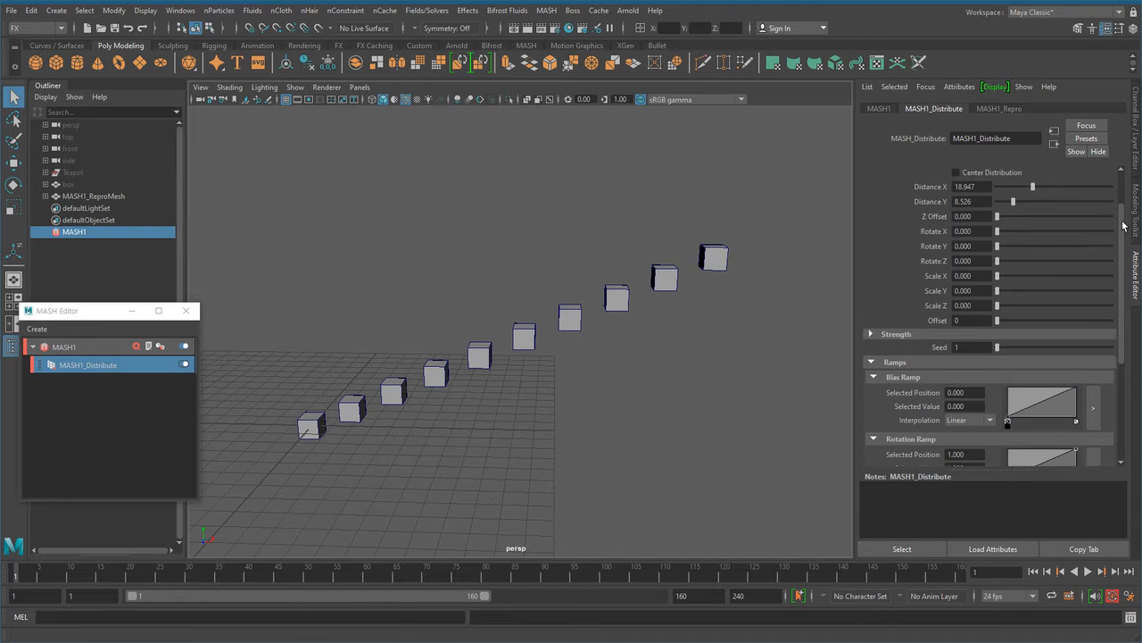
left_click_drag(997, 253, 1061, 254)
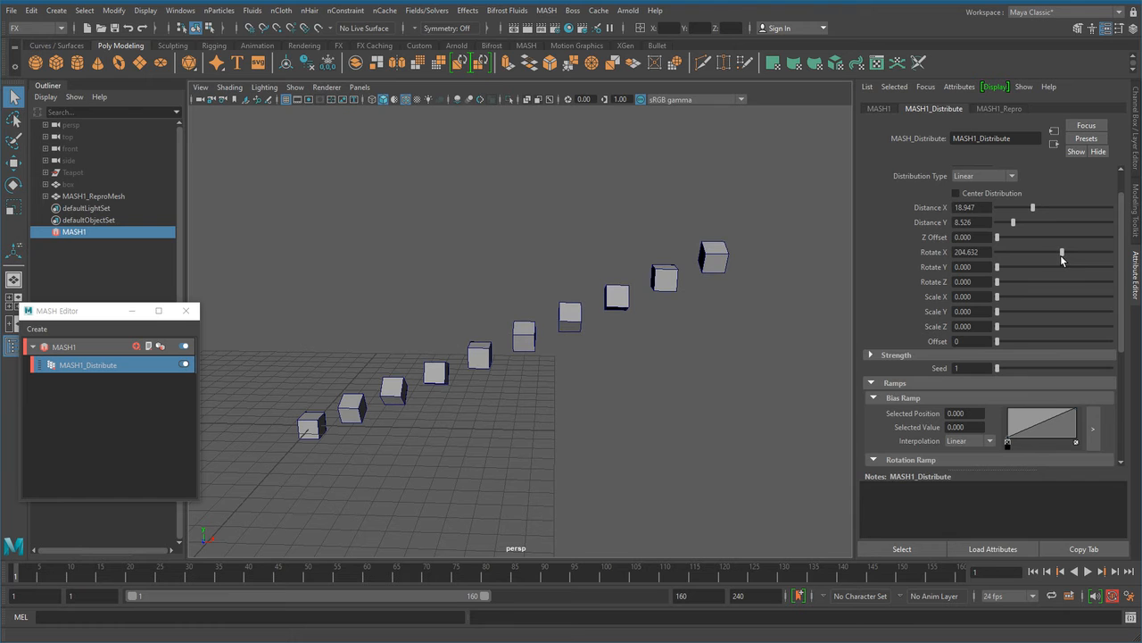
Try reshaping the Rotation Ramp with additional points, delete them and close the enlarged ramp
scroll(897, 312, "down", 5)
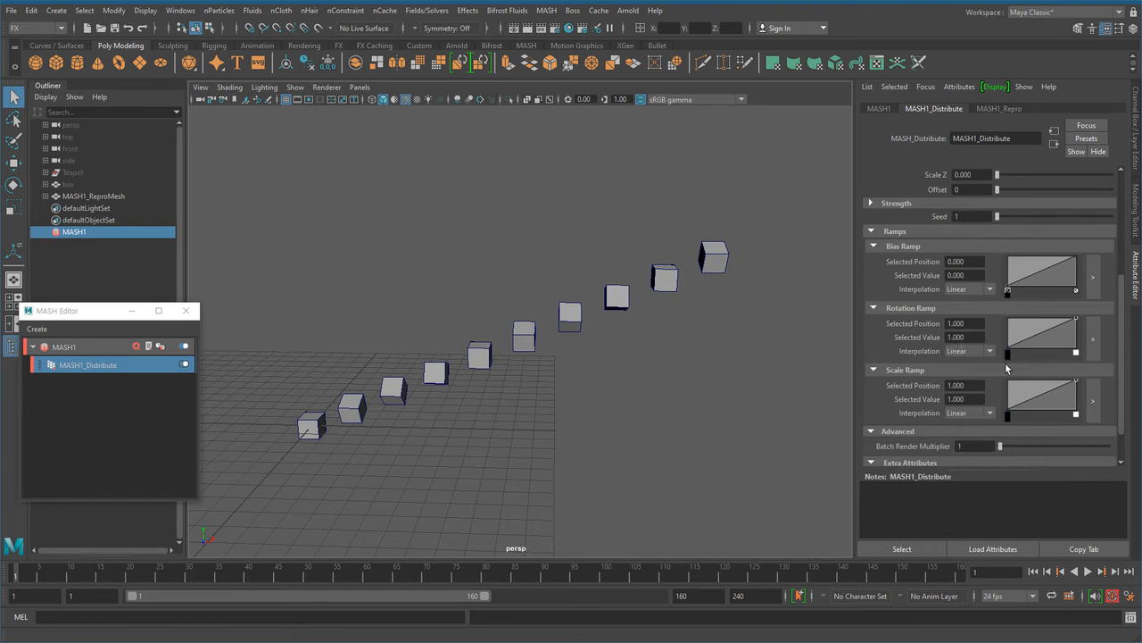
left_click(1094, 338)
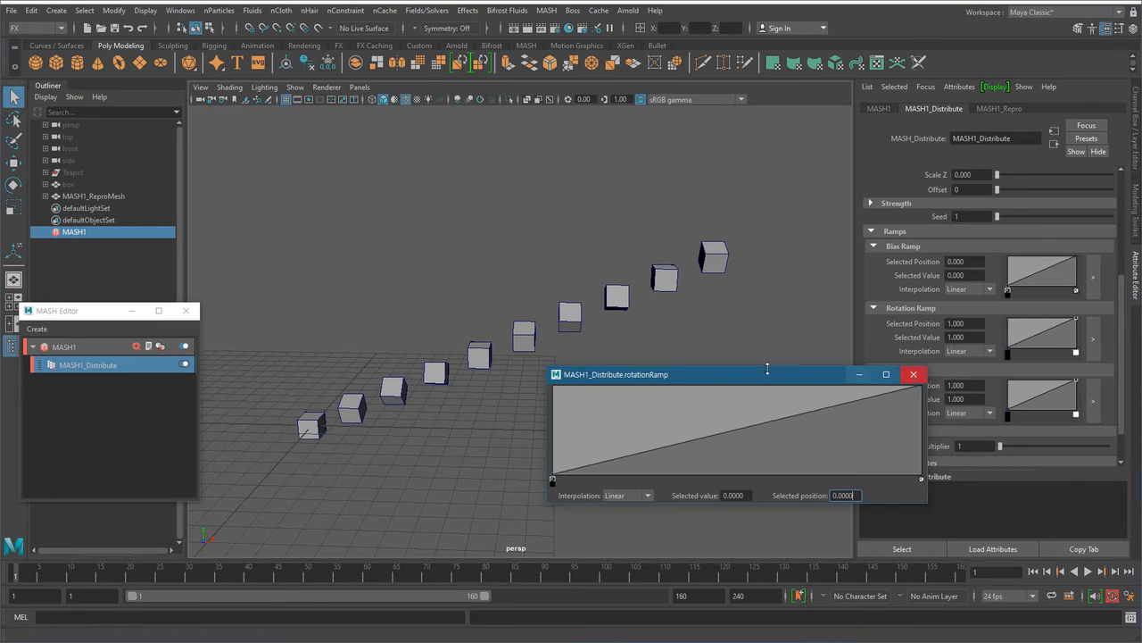
left_click_drag(734, 382, 687, 403)
left_click_drag(875, 410, 897, 401)
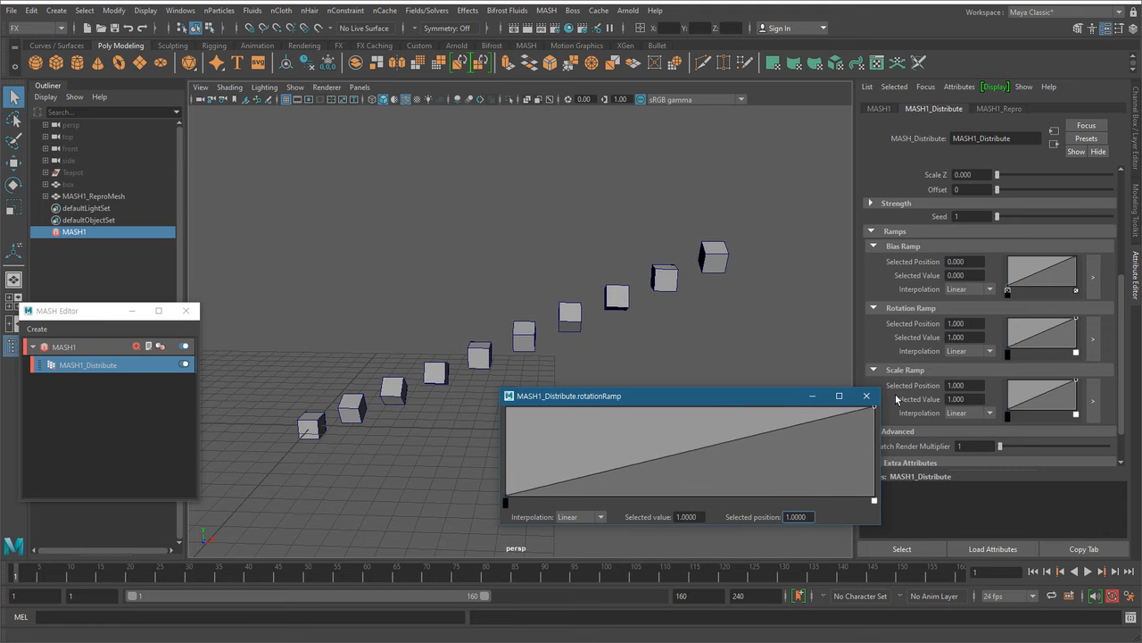
left_click_drag(713, 444, 739, 460)
left_click_drag(608, 479, 610, 429)
mouse_move(740, 462)
left_mouse_down()
mouse_move(739, 425)
mouse_move(742, 477)
mouse_move(740, 423)
mouse_move(743, 478)
mouse_move(740, 455)
left_mouse_up()
left_click(743, 500)
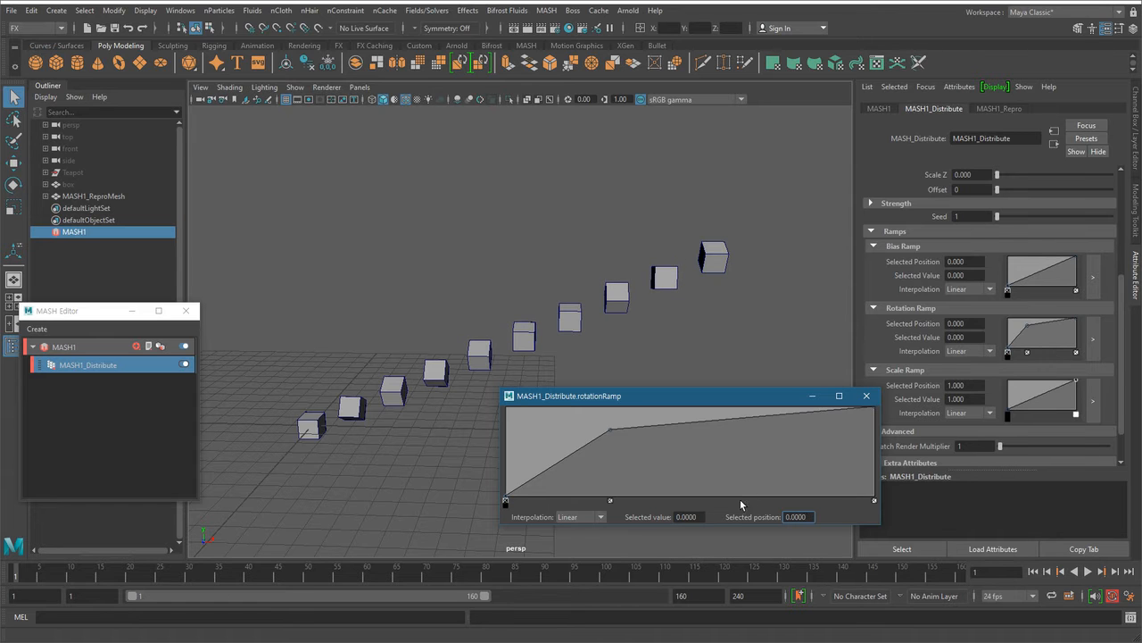
left_click(611, 501)
left_click(866, 395)
Set the boxes' Scale Y to 6 and reset their Rotate X to 0
left_click_drag(1120, 327, 1119, 277)
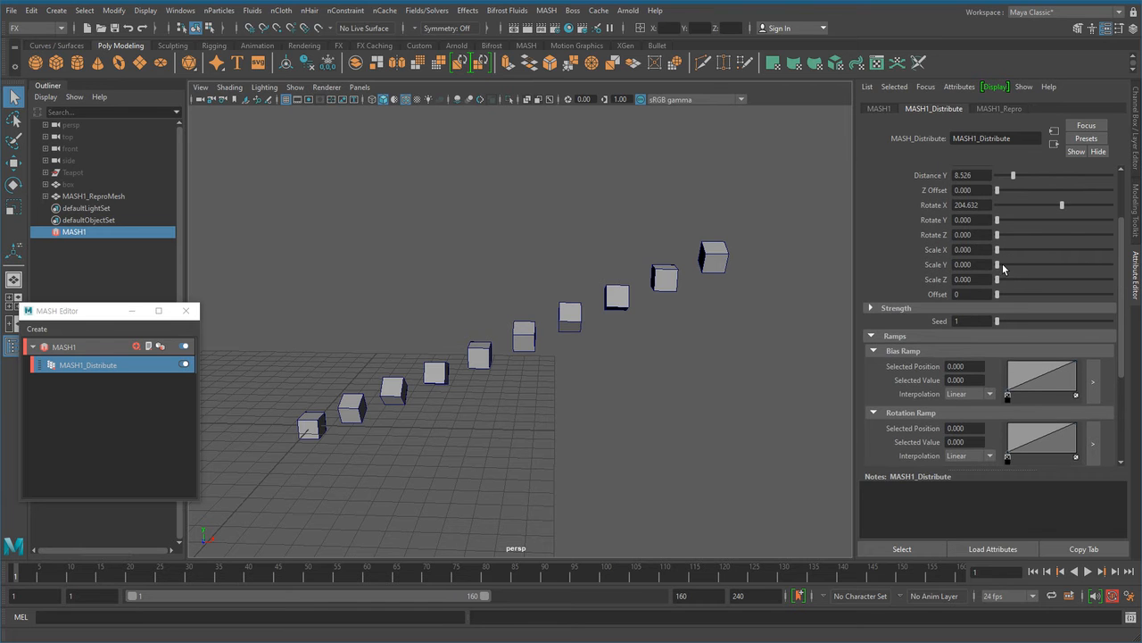
left_click_drag(1000, 265, 1065, 265)
right_click_drag(715, 424, 572, 433, "alt")
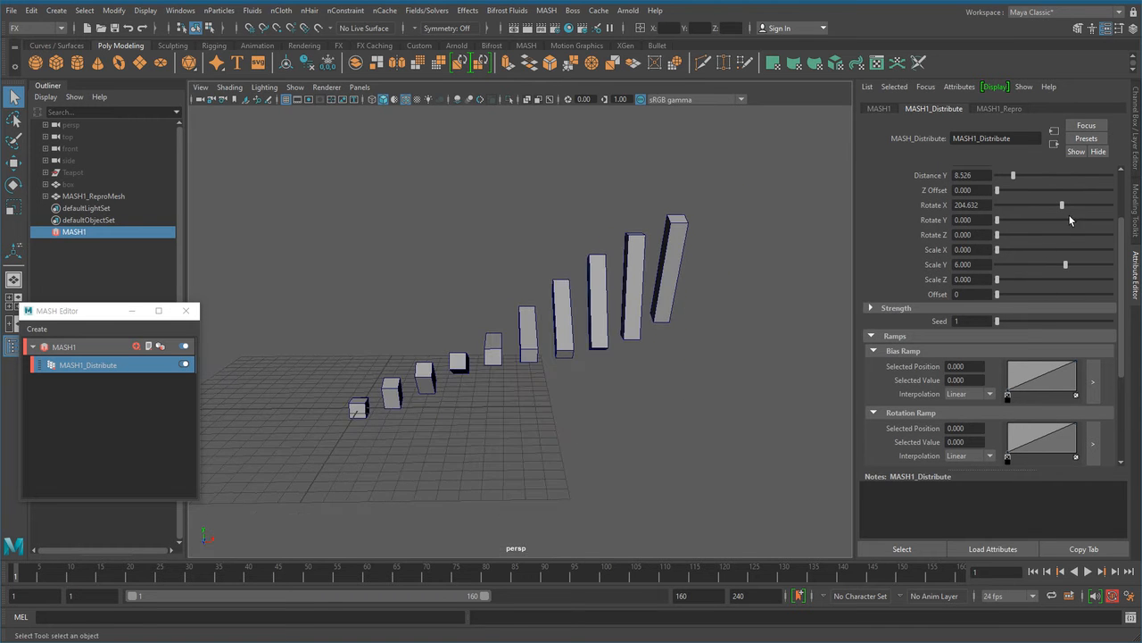
left_click_drag(1062, 206, 991, 212)
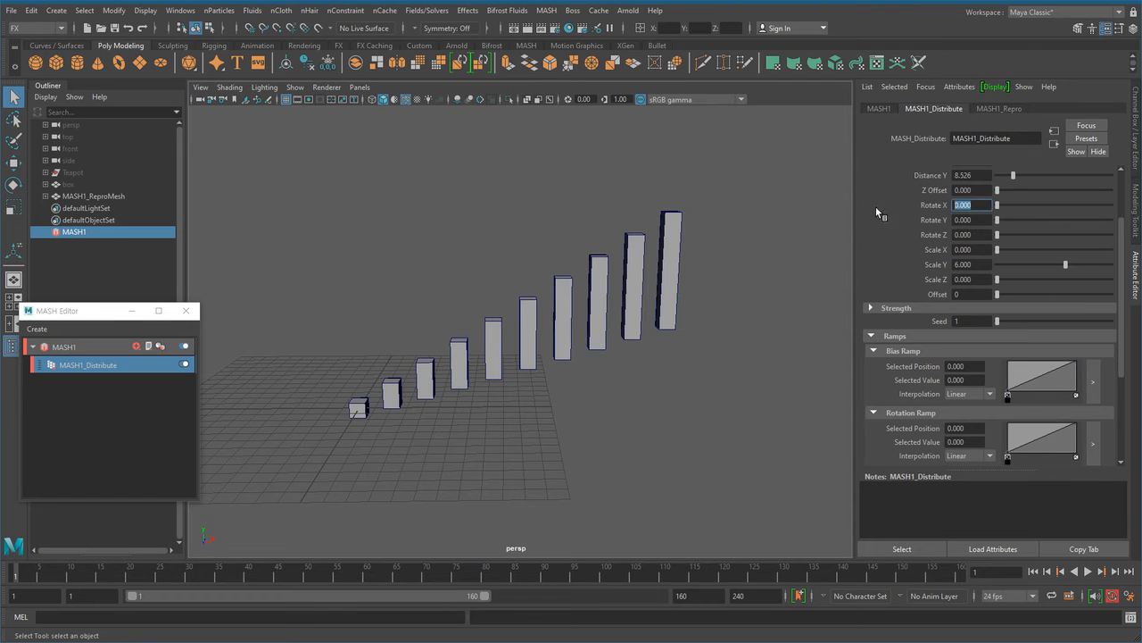
left_click_drag(617, 410, 632, 453, "alt")
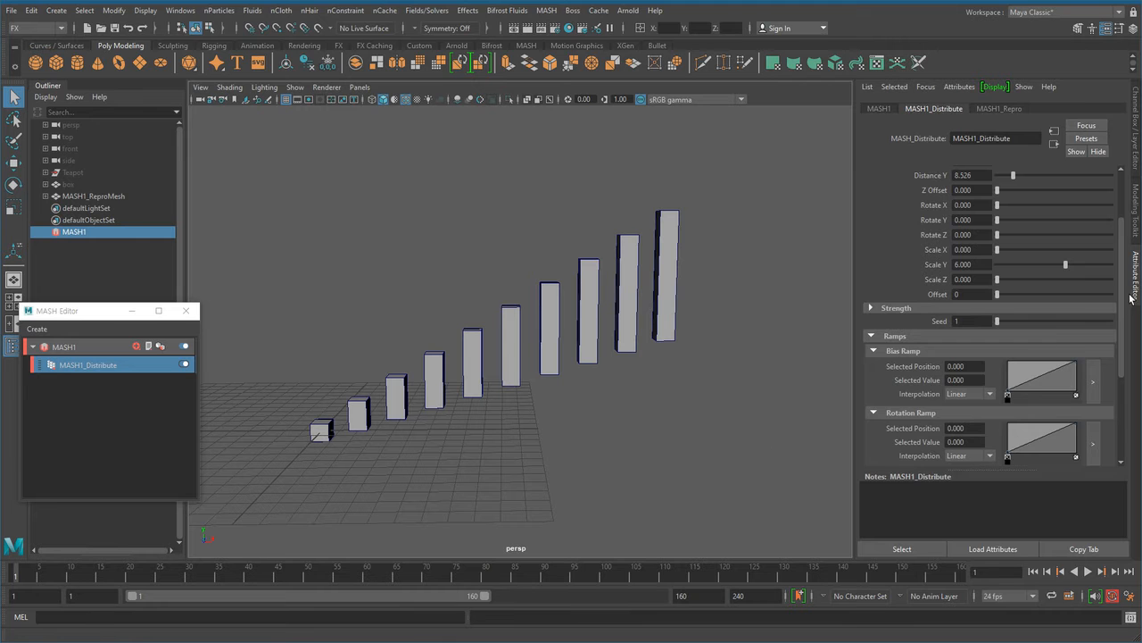
Try reshaping the Scale Ramp with a low point near position 0.72 and a high point at about position 0.305, value 0.787
scroll(1121, 303, "down", 5)
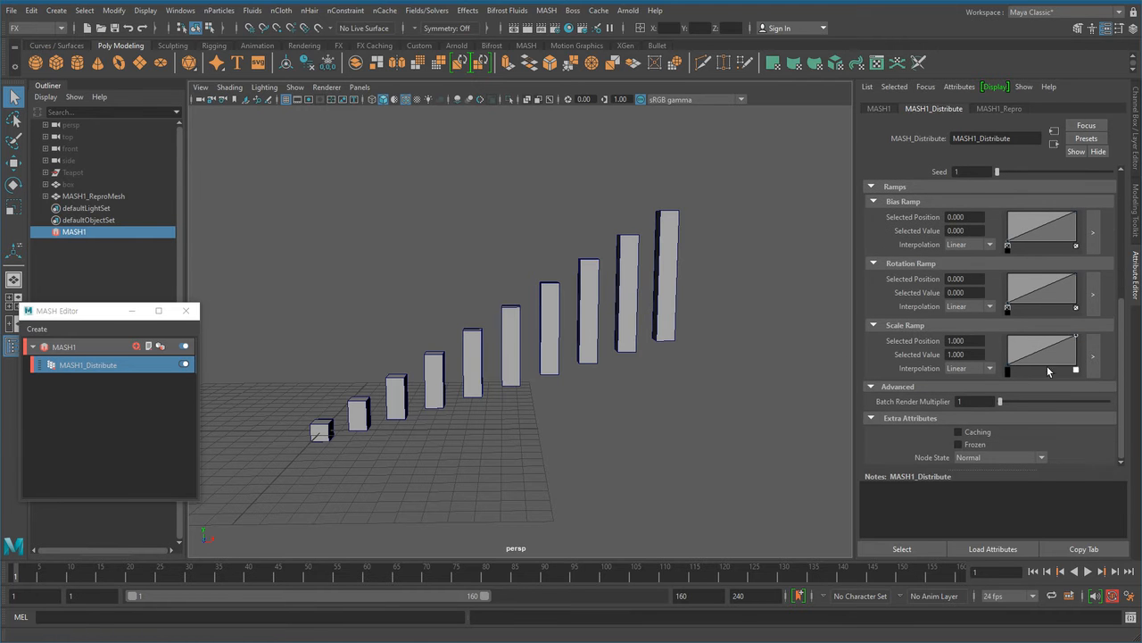
left_click(1096, 356)
left_click_drag(740, 402, 778, 410)
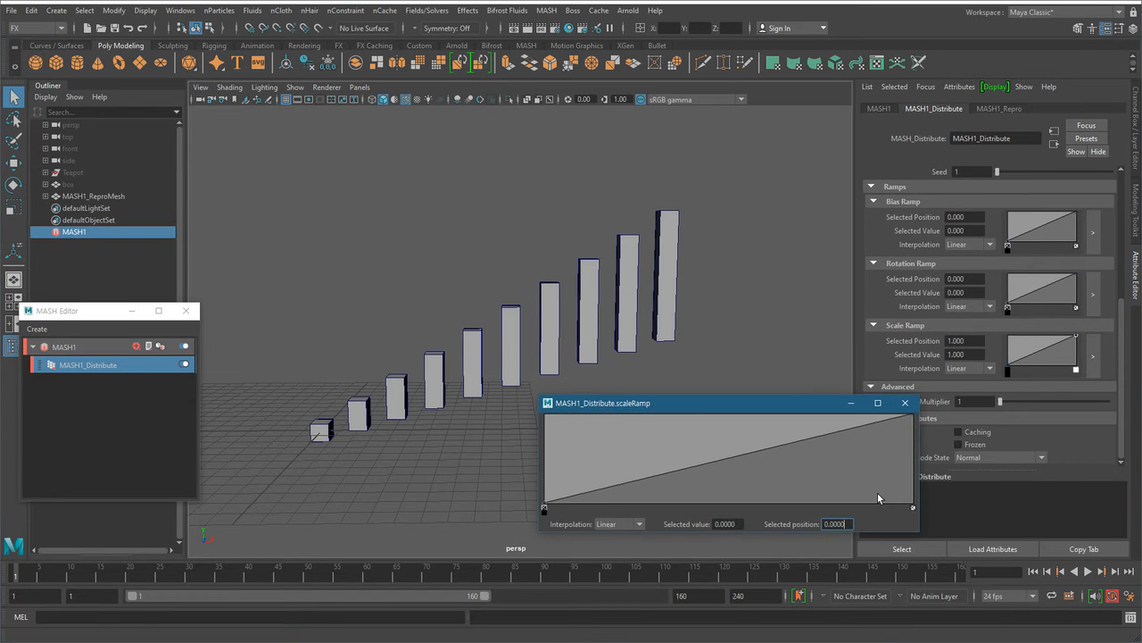
mouse_move(911, 419)
left_mouse_down()
mouse_move(923, 502)
mouse_move(926, 413)
left_mouse_up()
left_click_drag(772, 450, 808, 478)
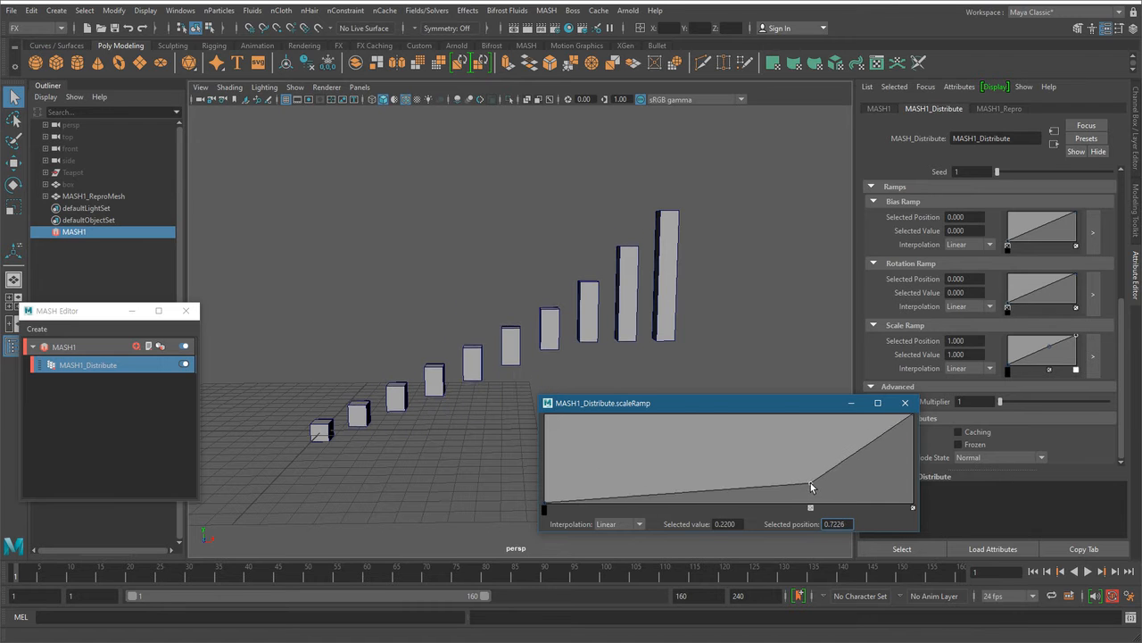
left_click_drag(679, 489, 656, 433)
left_click_drag(449, 394, 458, 399, "alt")
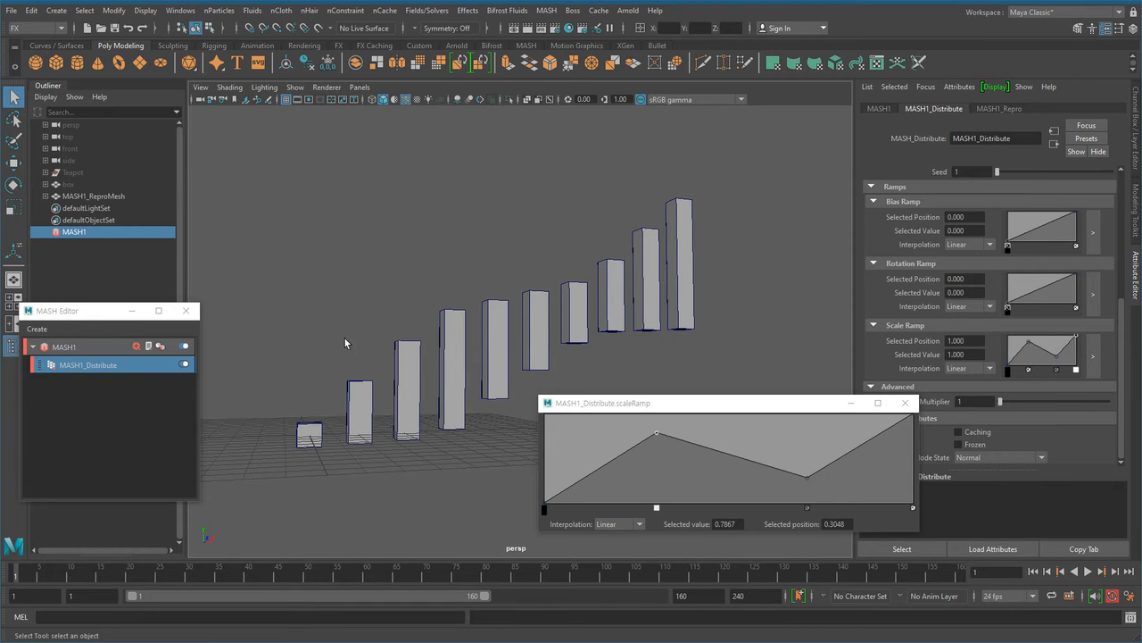
left_click_drag(395, 384, 450, 390, "alt")
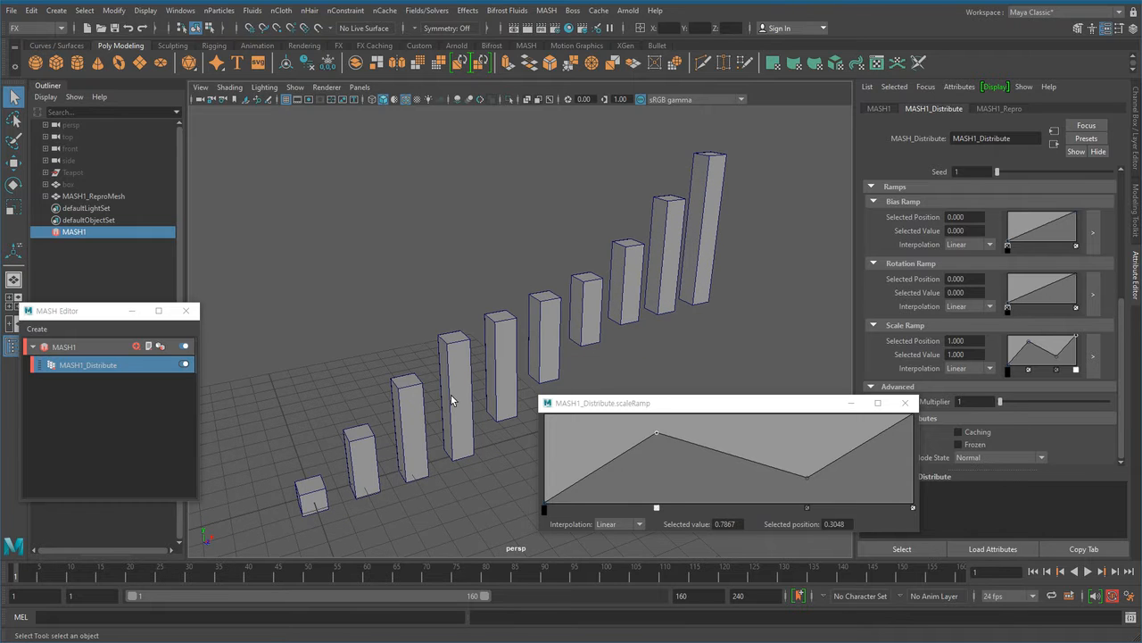
Delete both added points from the Scale Ramp and close the enlarged ramp
left_click(656, 507)
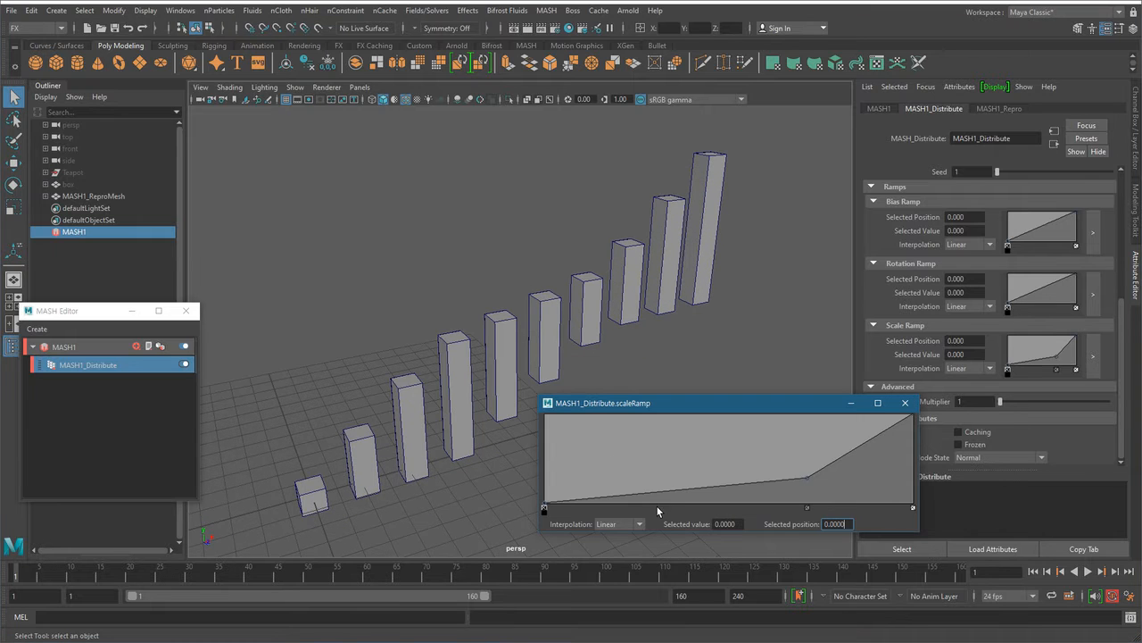
left_click(807, 508)
left_click(905, 403)
Reset the Distribute node's Scale Y and Distance Y to 0
left_click_drag(1118, 378, 1126, 236)
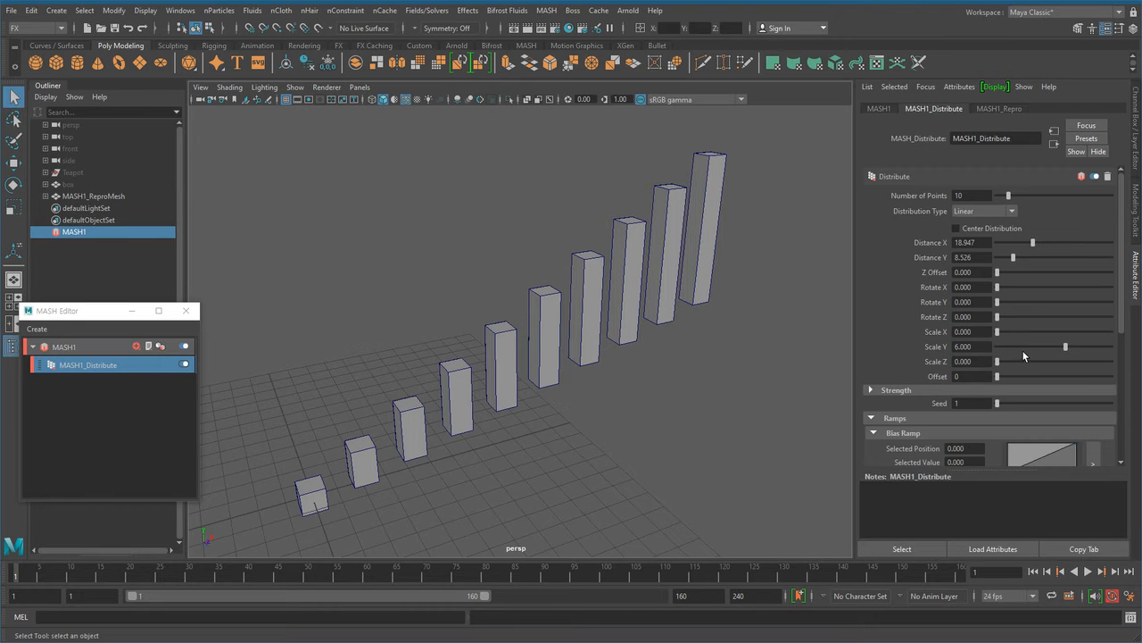
double_click(963, 347)
type("0")
key("Return")
scroll(732, 390, "down", 2)
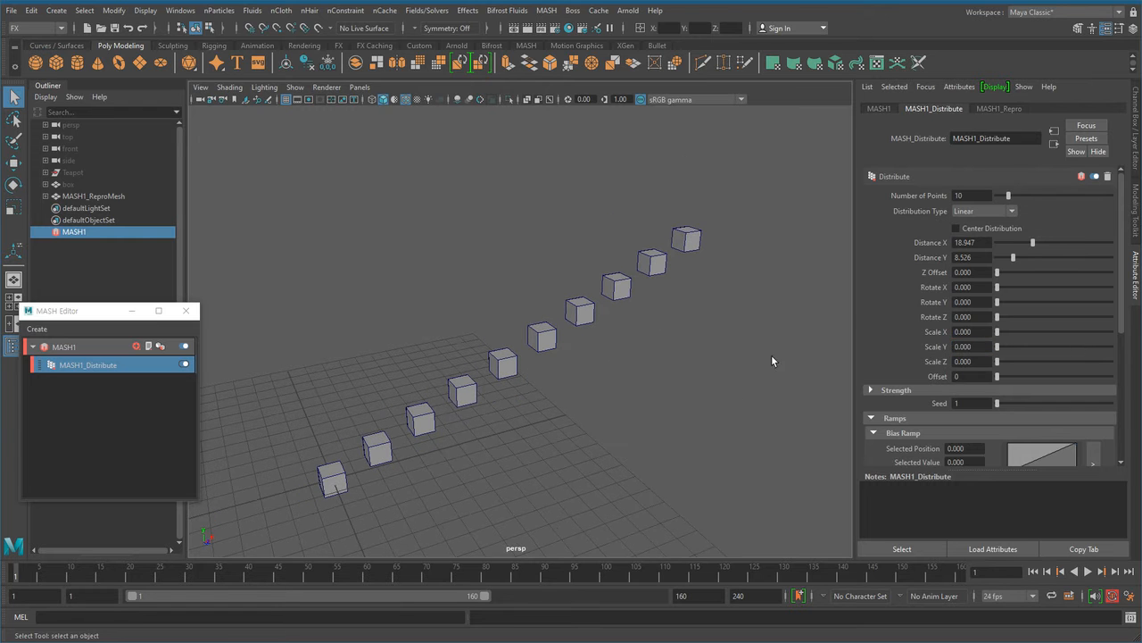
double_click(966, 257)
type("0")
key("Return")
Change the Distribute node's Distribution Type from Linear to Radial
right_click_drag(598, 420, 597, 432, "alt")
middle_click_drag(597, 432, 590, 410, "alt")
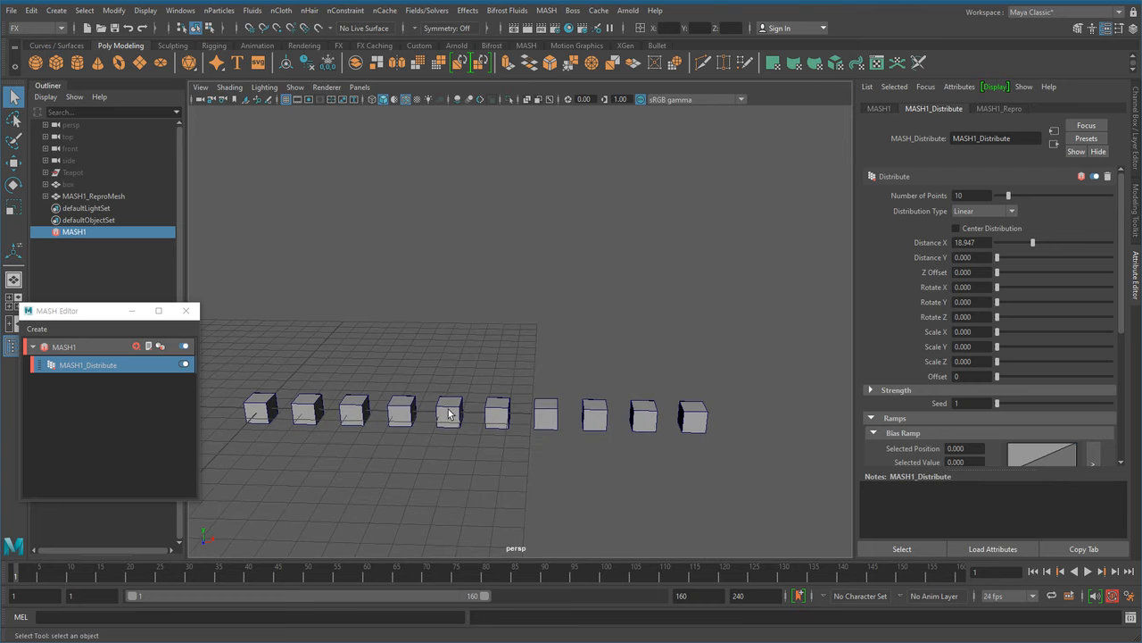
left_click_drag(643, 449, 707, 413, "alt")
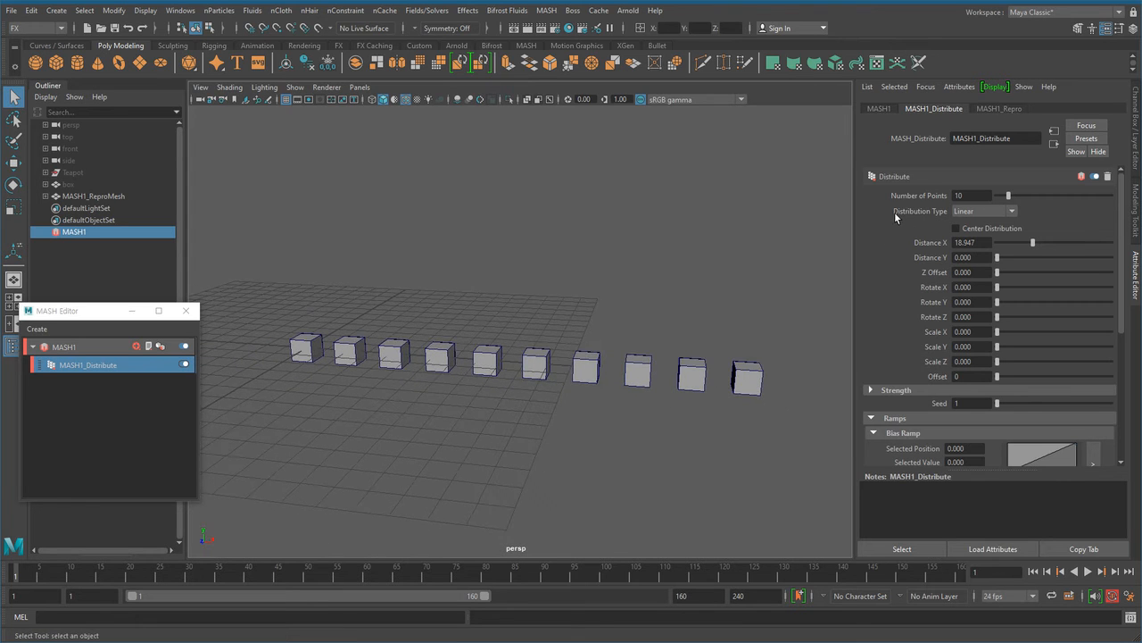
left_click(1006, 211)
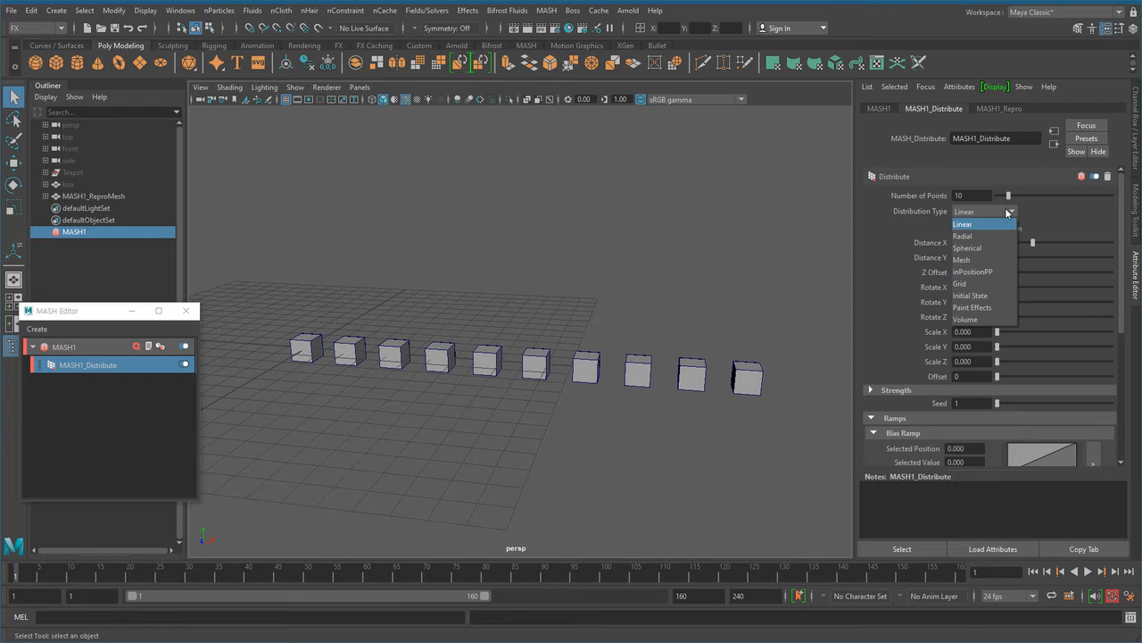
left_click(992, 238)
right_click_drag(672, 390, 528, 413, "alt")
middle_click_drag(527, 412, 591, 391, "alt")
middle_click_drag(497, 375, 561, 382, "alt")
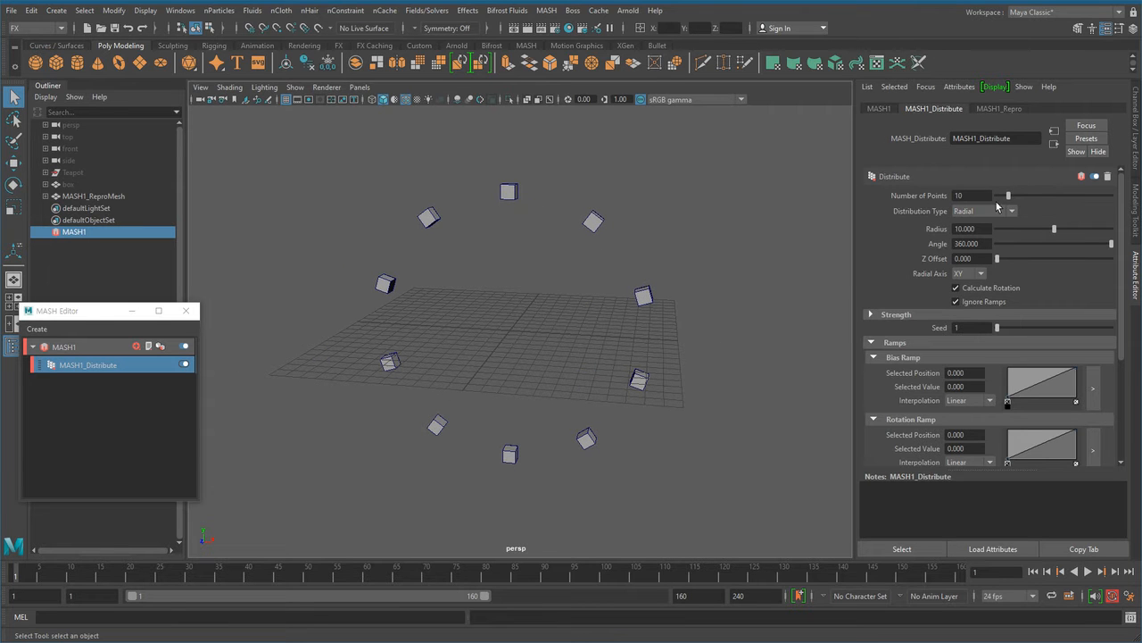
Set the radial distribution's Number of Points to 18
mouse_move(1010, 195)
left_mouse_down()
mouse_move(1093, 195)
mouse_move(1014, 201)
left_mouse_up()
left_click(966, 195)
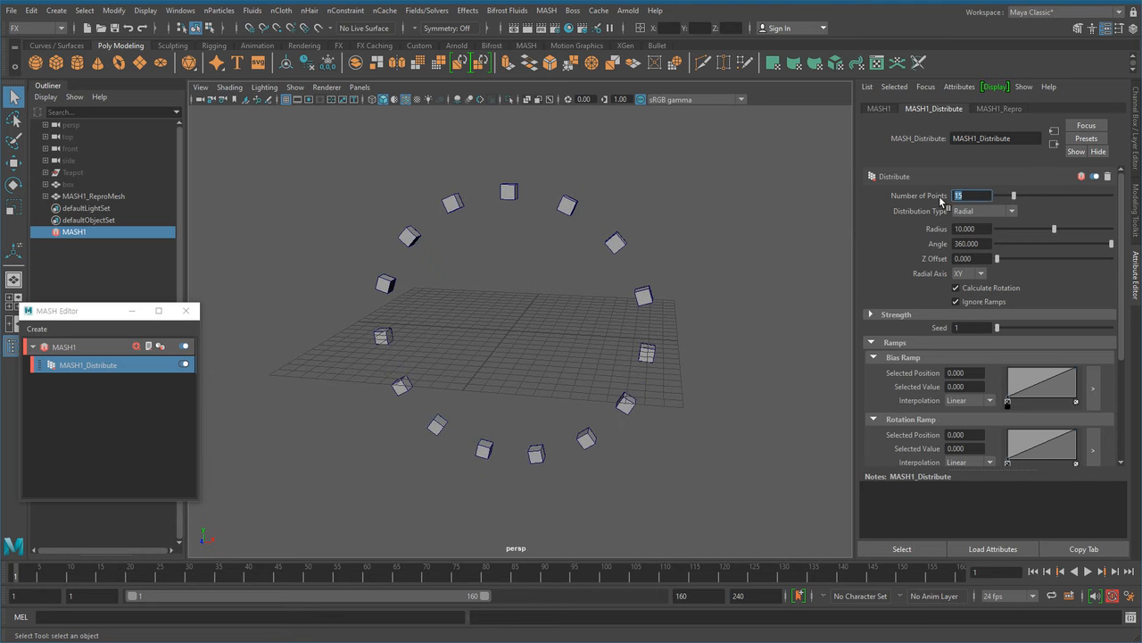
type("18")
key("Return")
right_click_drag(525, 390, 578, 407, "alt")
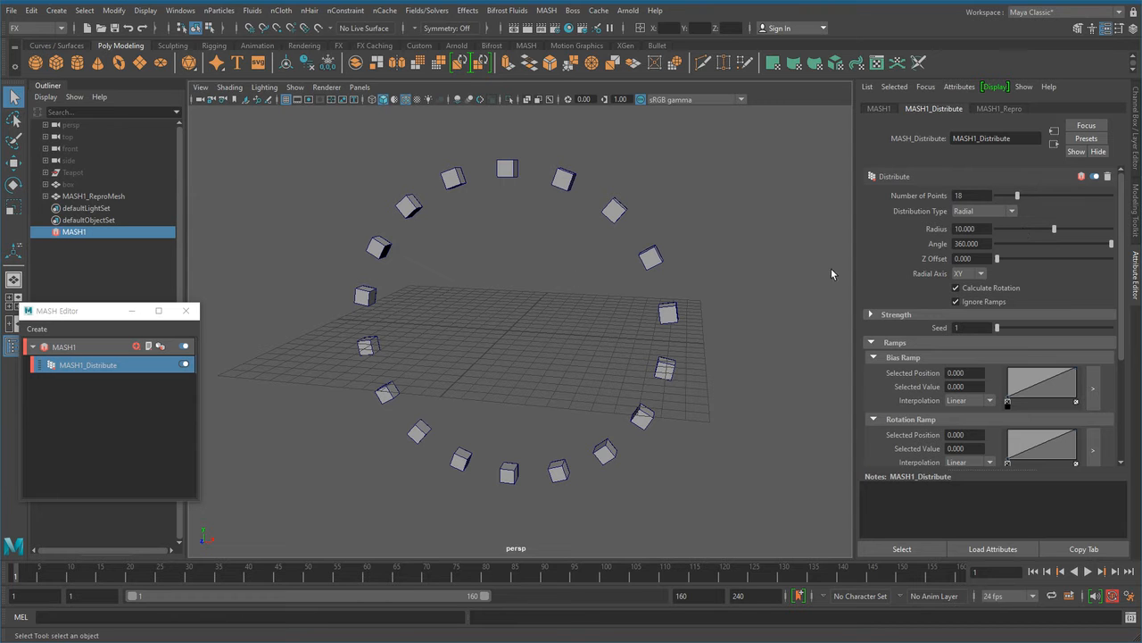
Lower the radial distribution's Radius to about 8.4 and set it back to 10
mouse_move(1054, 232)
left_mouse_down()
mouse_move(1007, 245)
mouse_move(1121, 239)
mouse_move(1043, 248)
left_mouse_up()
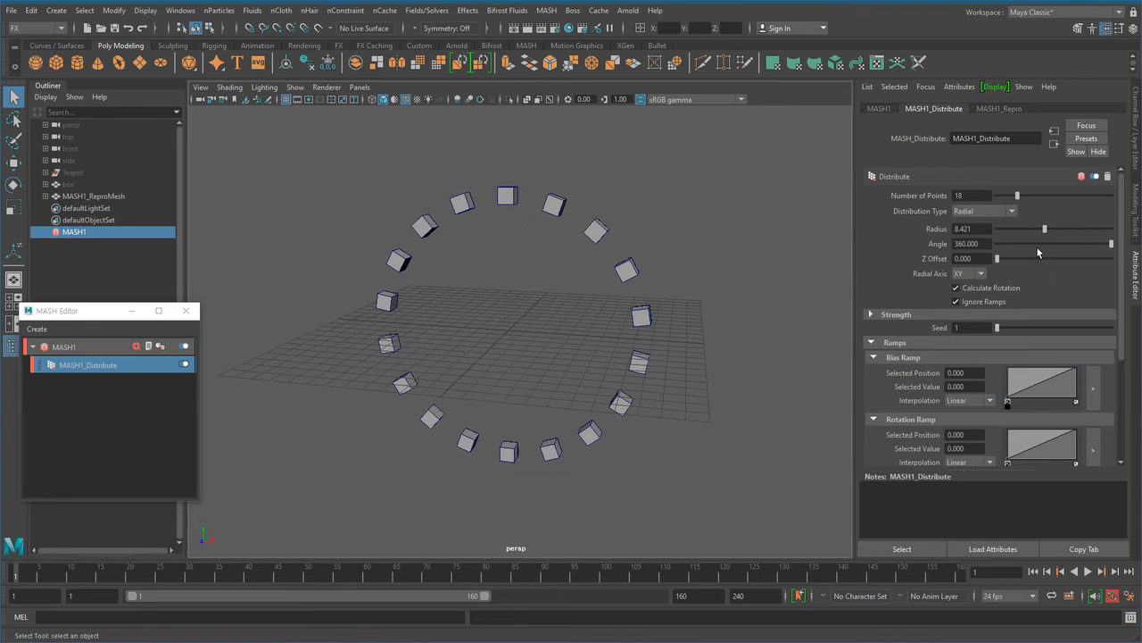
double_click(982, 229)
type("10")
key("Return")
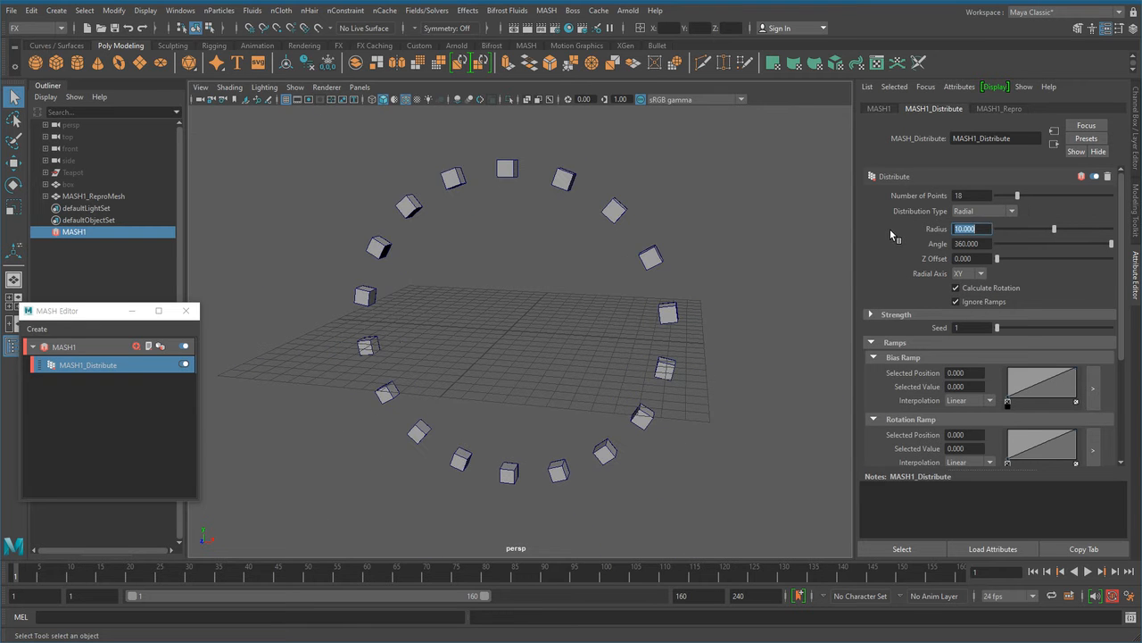
Set the radial distribution's Angle to 90 and reduce the Number of Points to 10
left_click_drag(638, 346, 613, 366, "alt")
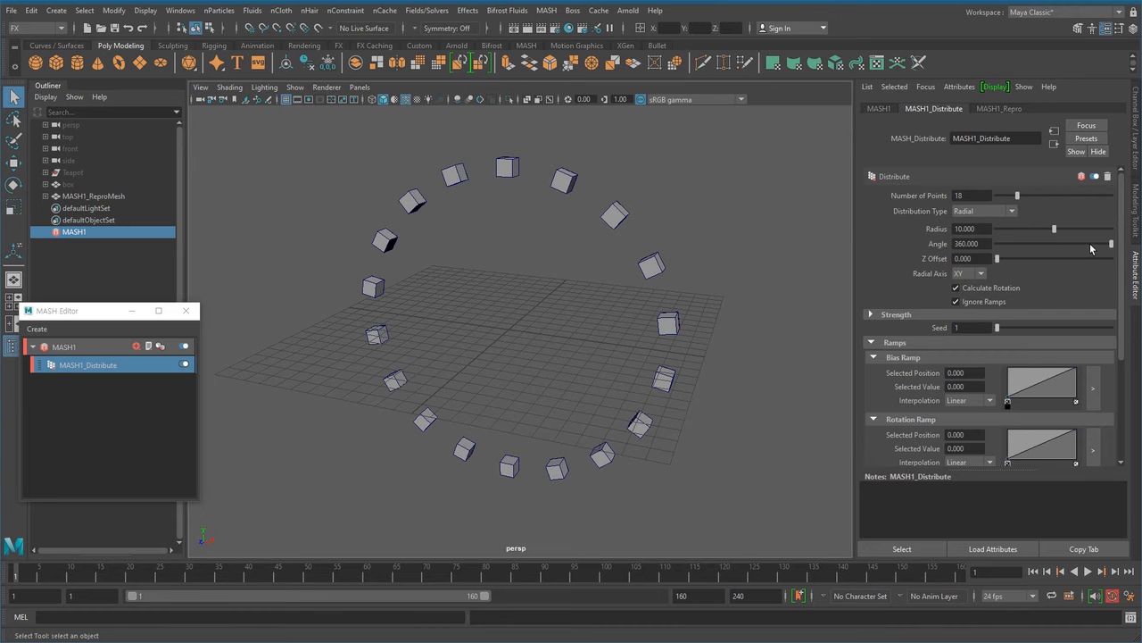
left_click_drag(1100, 247, 1061, 244)
left_click_drag(673, 301, 719, 312, "alt")
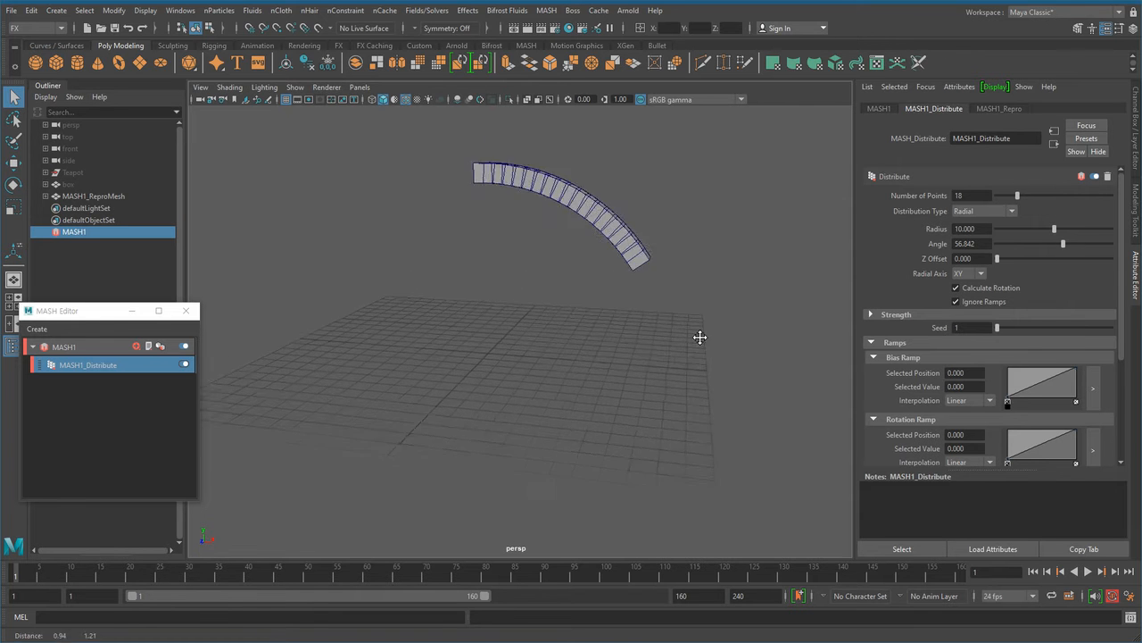
middle_click_drag(720, 313, 696, 359, "alt")
double_click(956, 244)
type("90")
key("Return")
left_click_drag(788, 355, 669, 374, "alt")
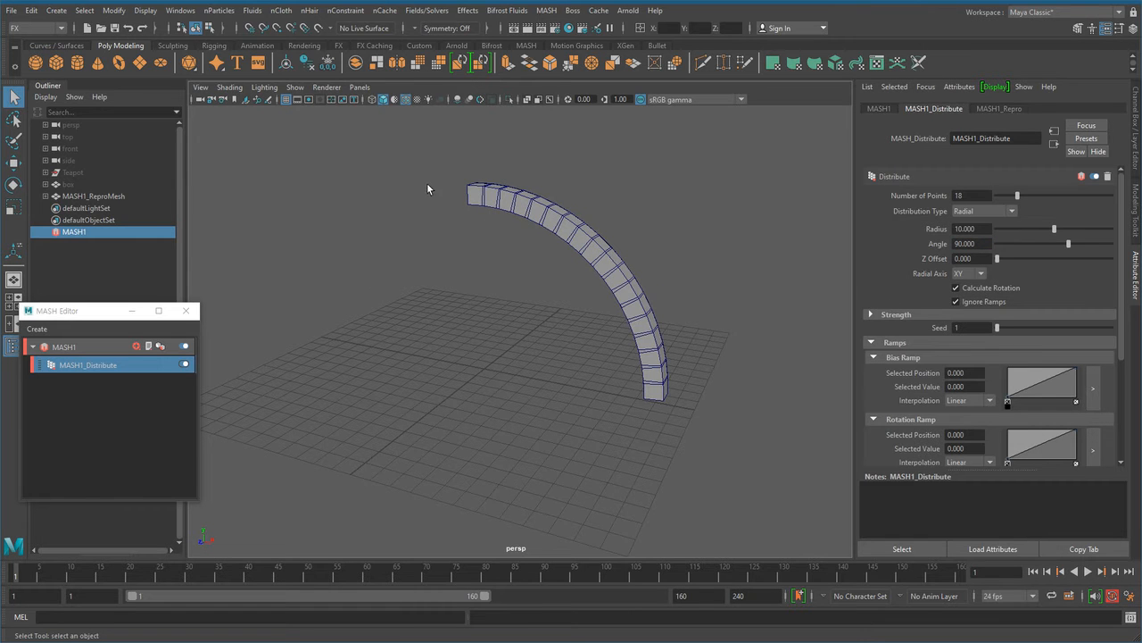
left_click_drag(1018, 198, 1009, 198)
left_click_drag(830, 312, 675, 400, "alt")
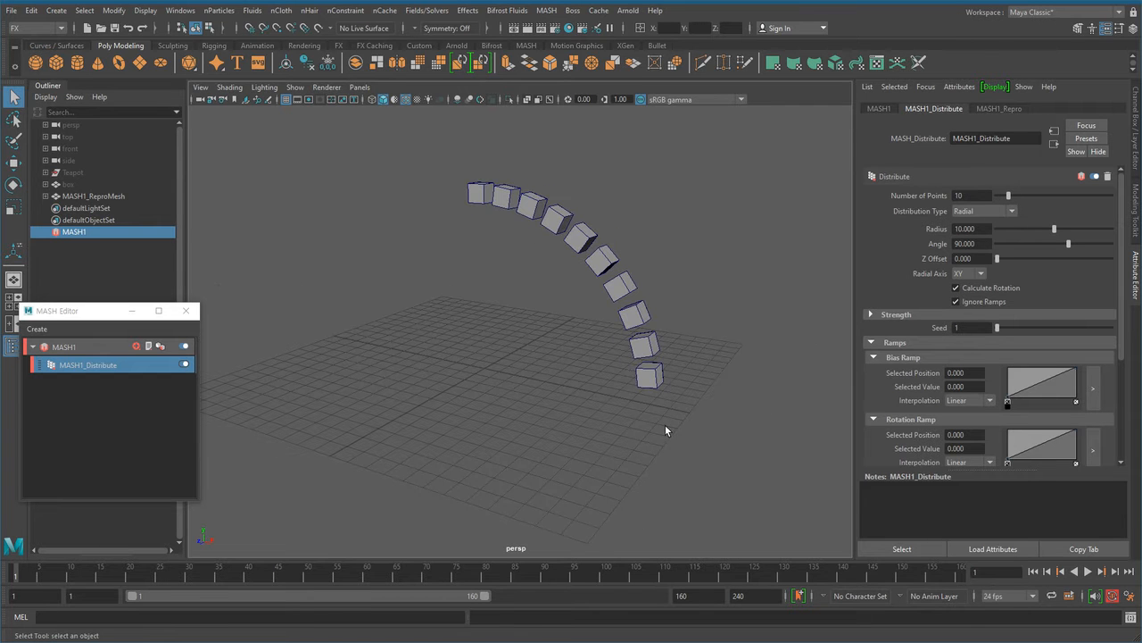
Set the radial distribution's Angle to 360 and raise the Number of Points to 25
left_click_drag(1068, 243, 1127, 254)
scroll(642, 311, "down", 2)
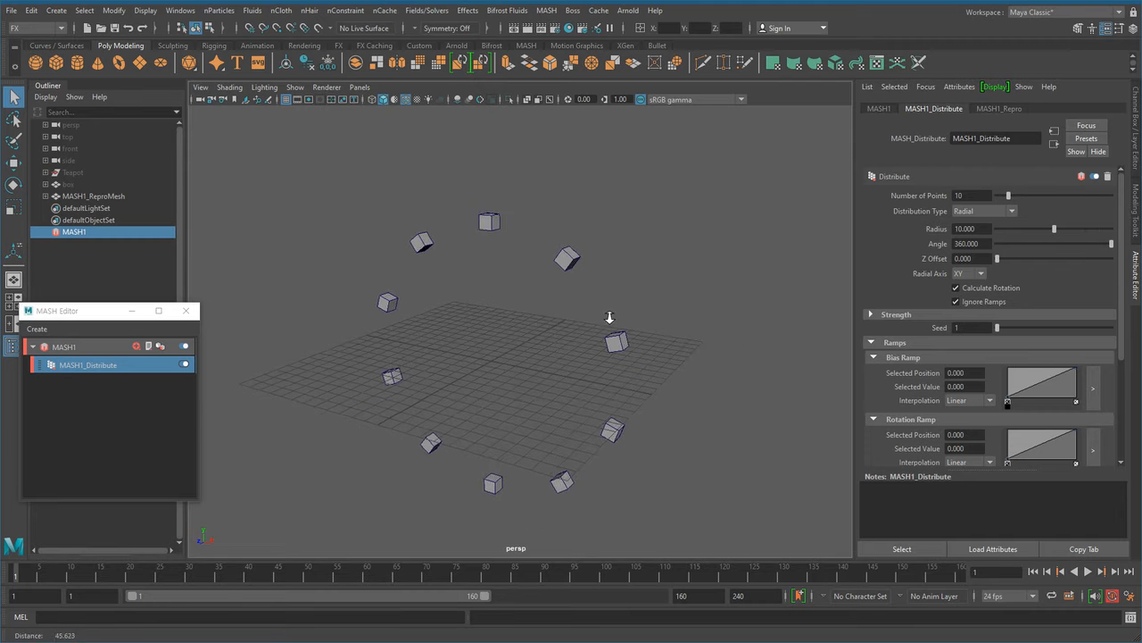
middle_click_drag(643, 311, 652, 299, "alt")
left_click_drag(1014, 199, 1032, 199)
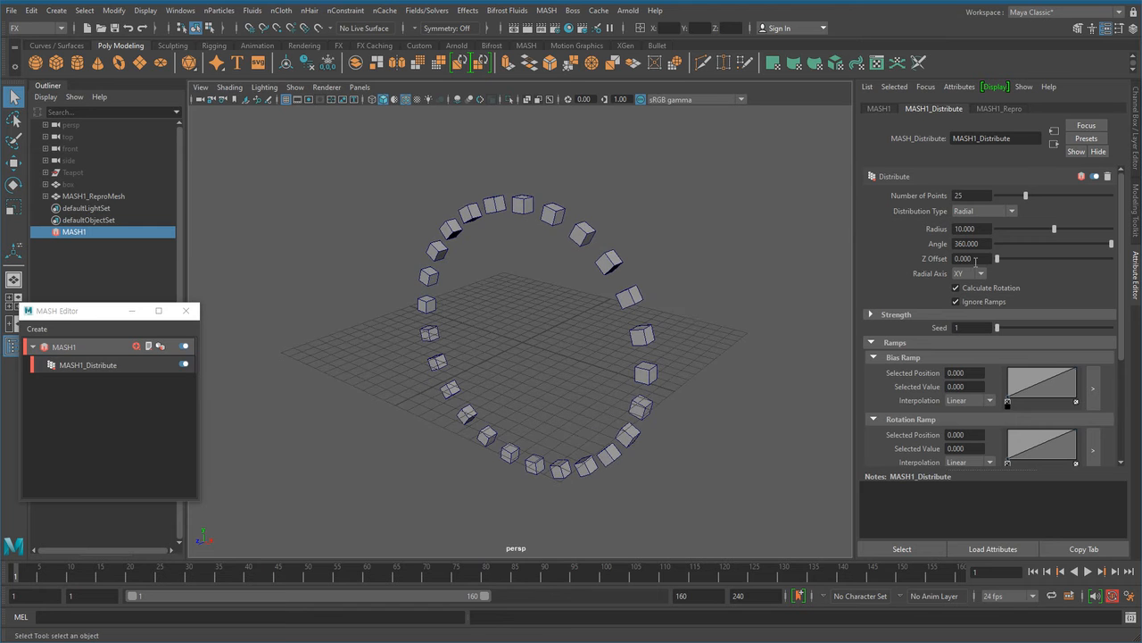
left_click_drag(676, 339, 694, 351, "alt")
middle_click_drag(693, 350, 695, 339, "alt")
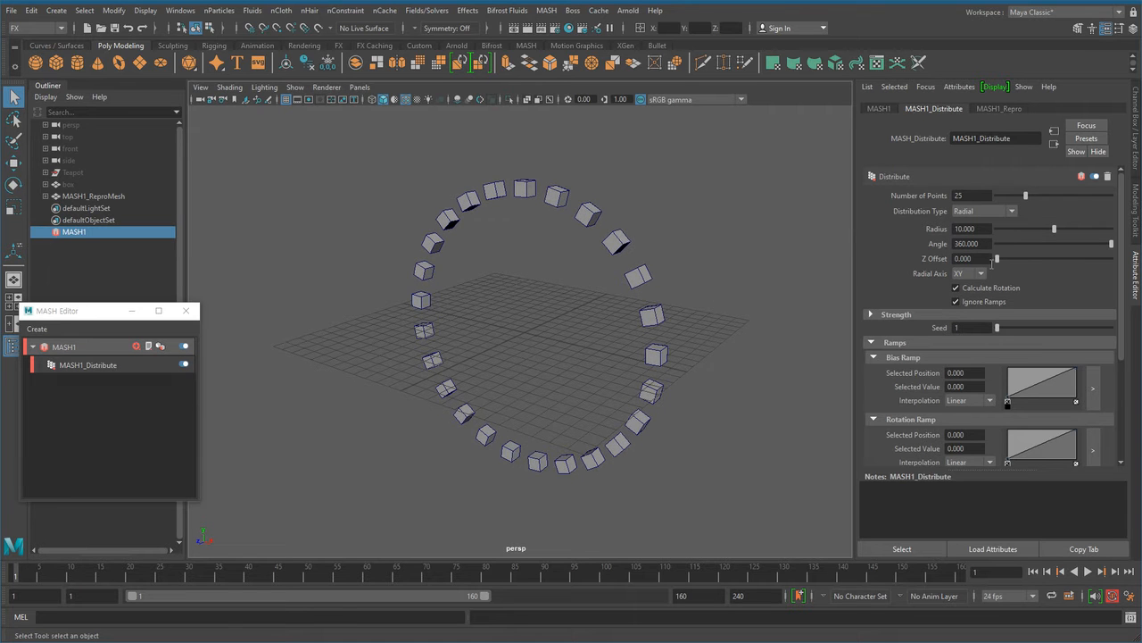
left_click_drag(617, 351, 557, 346, "alt")
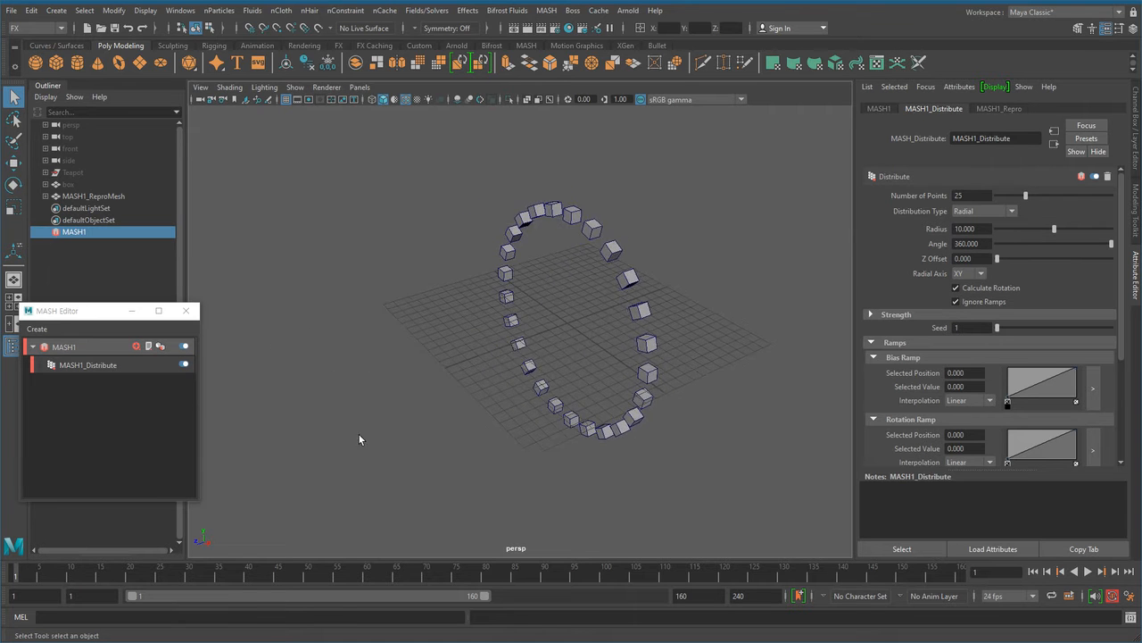
Set the radial distribution's Z Offset to 60 to stretch the ring of cubes into a helix
left_click_drag(999, 259, 1131, 262)
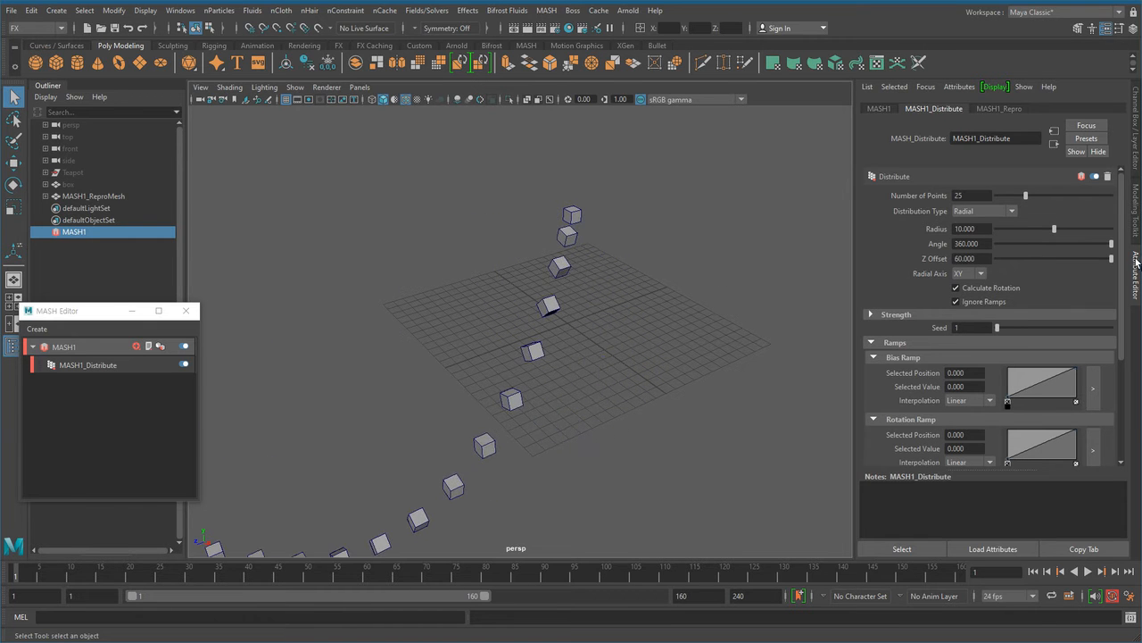
left_click_drag(754, 304, 665, 393, "alt")
middle_click_drag(665, 394, 618, 417, "alt")
right_click_drag(618, 417, 628, 404, "alt")
middle_click_drag(629, 404, 610, 412, "alt")
Set the radial distribution's Angle to 720 to give the helix two turns
left_click_drag(983, 245, 961, 243)
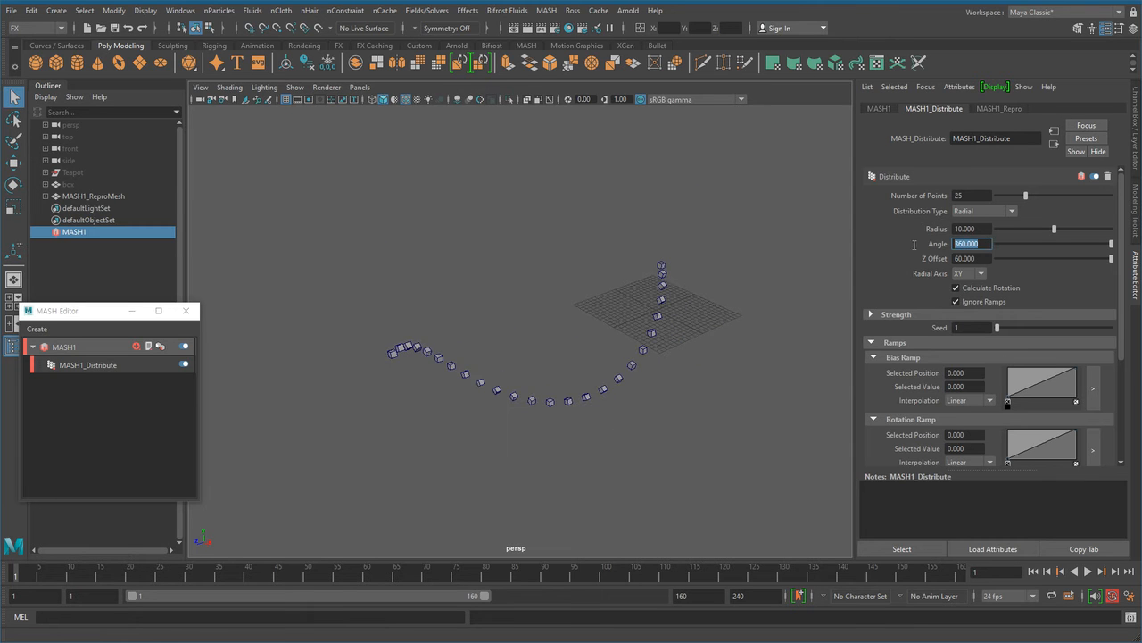
type("720")
key("Return")
mouse_move(525, 406)
left_mouse_down("alt")
mouse_move(582, 392)
mouse_move(525, 413)
left_mouse_up("alt")
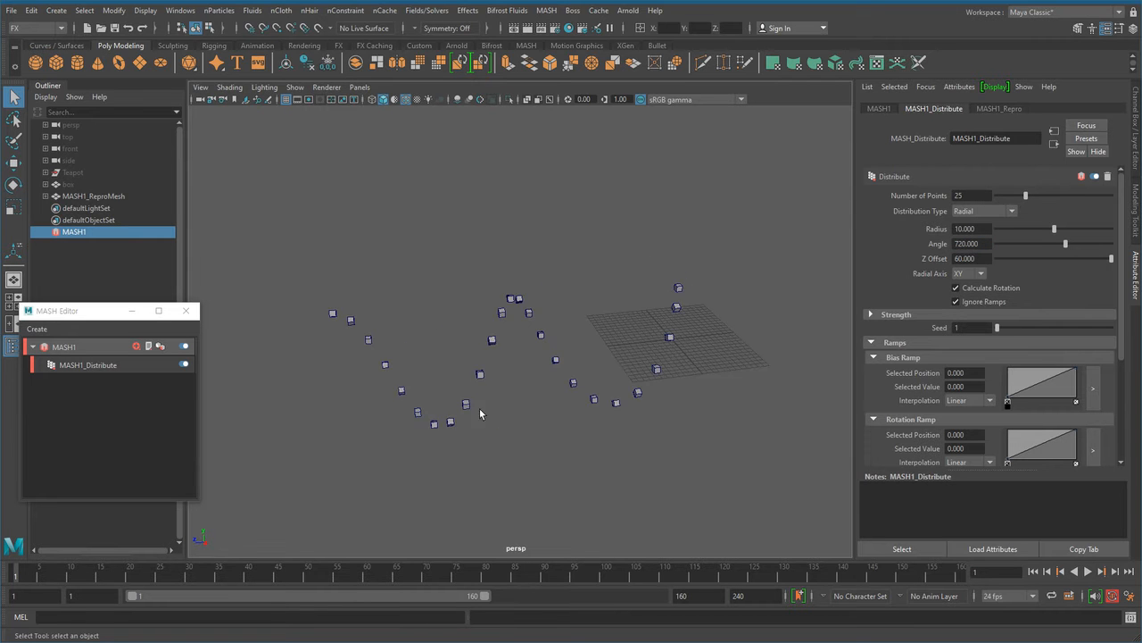
left_click_drag(690, 356, 462, 429, "alt")
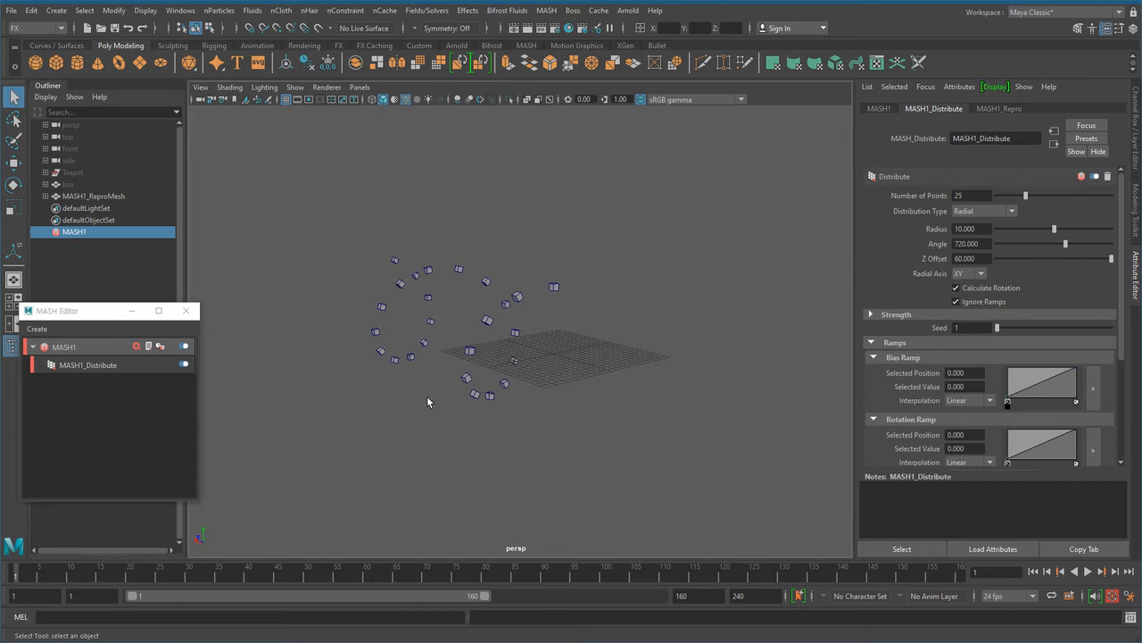
right_click_drag(350, 365, 591, 415, "alt")
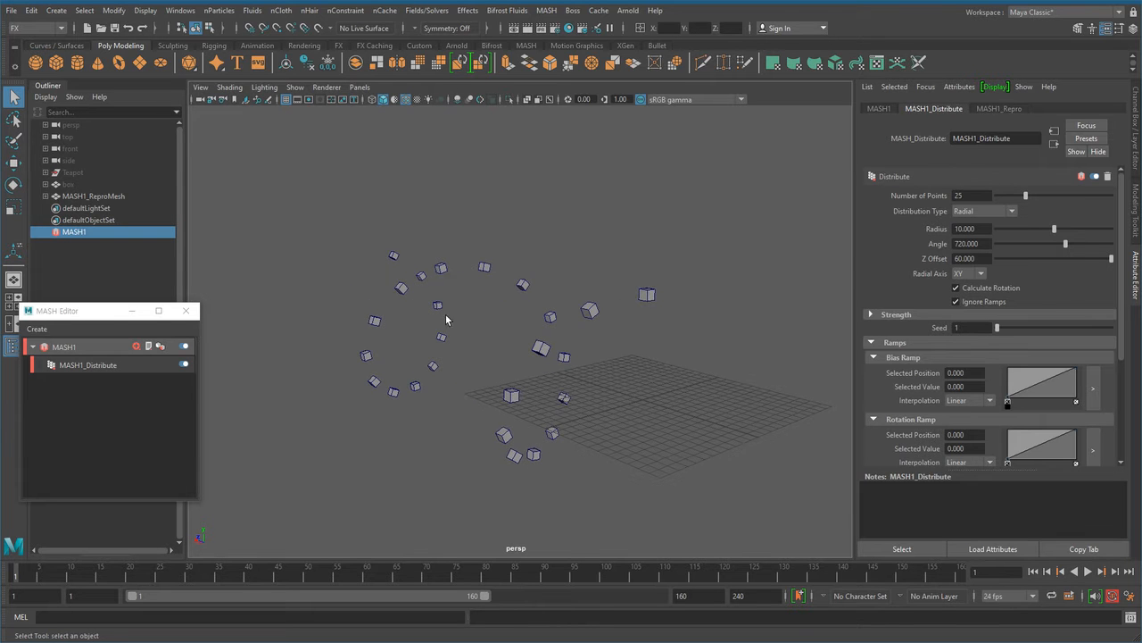
Raise the helix's Number of Points to 100
left_click_drag(1026, 198, 1116, 194)
left_click_drag(451, 394, 707, 466, "alt")
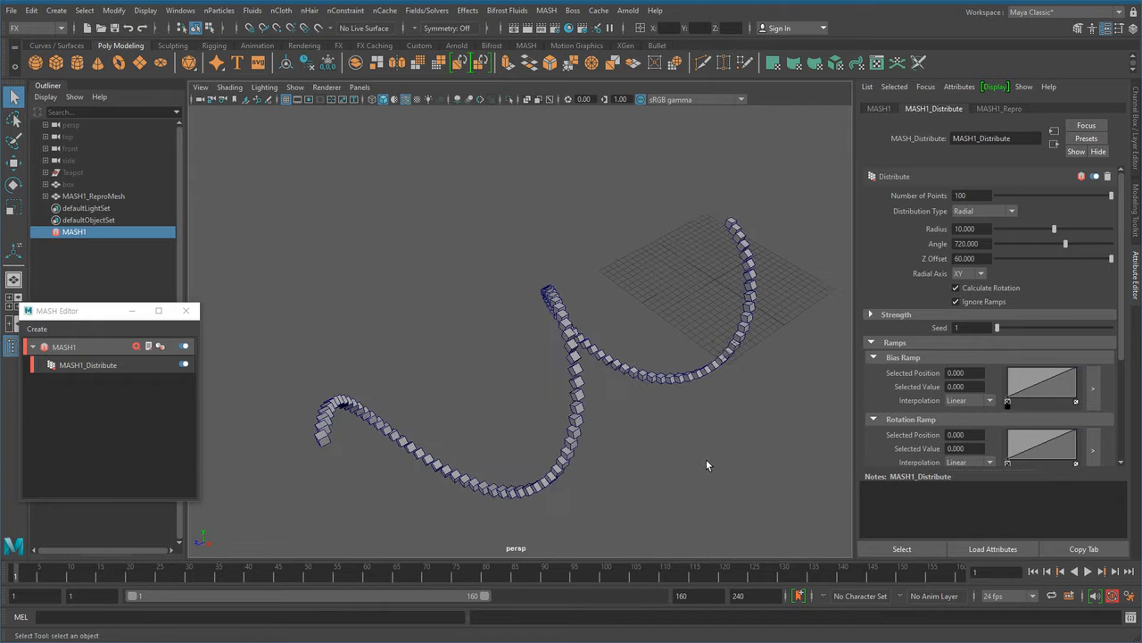
scroll(707, 460, "up", 5)
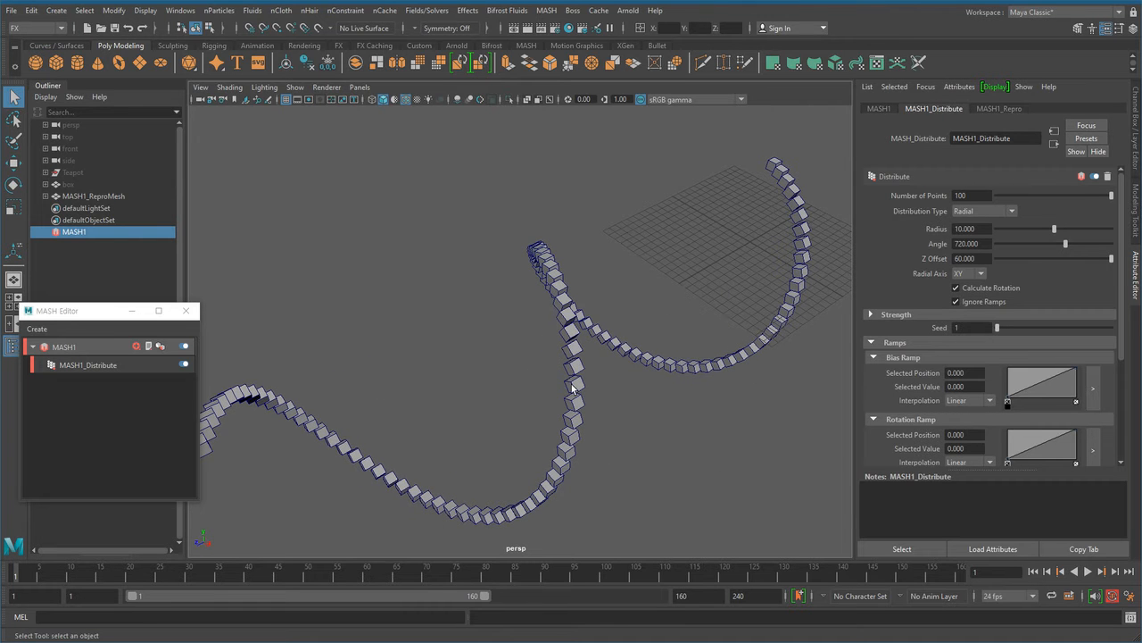
scroll(508, 370, "down", 3)
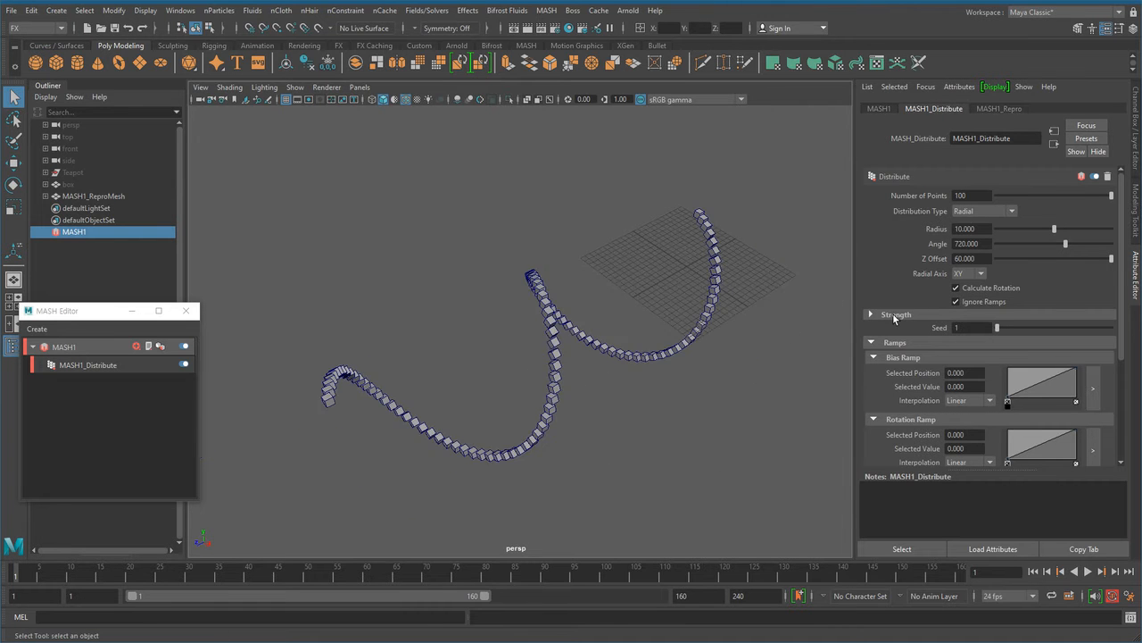
Reset the radial distribution's Z Offset to 0 and its Angle to 360
double_click(989, 258)
type("0")
key("Return")
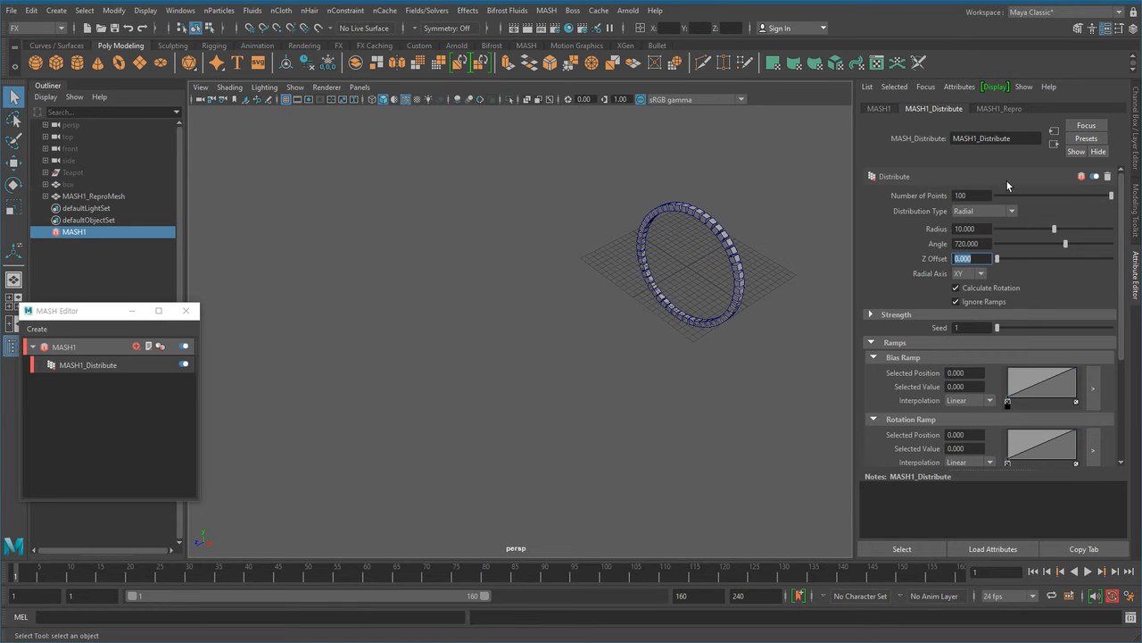
double_click(968, 243)
type("360")
key("Return")
Reduce the radial distribution's Number of Points to 23
left_click_drag(1091, 201, 1023, 196)
middle_click_drag(641, 330, 545, 381, "alt")
right_click_drag(546, 381, 684, 393, "alt")
left_click_drag(684, 392, 617, 361, "alt")
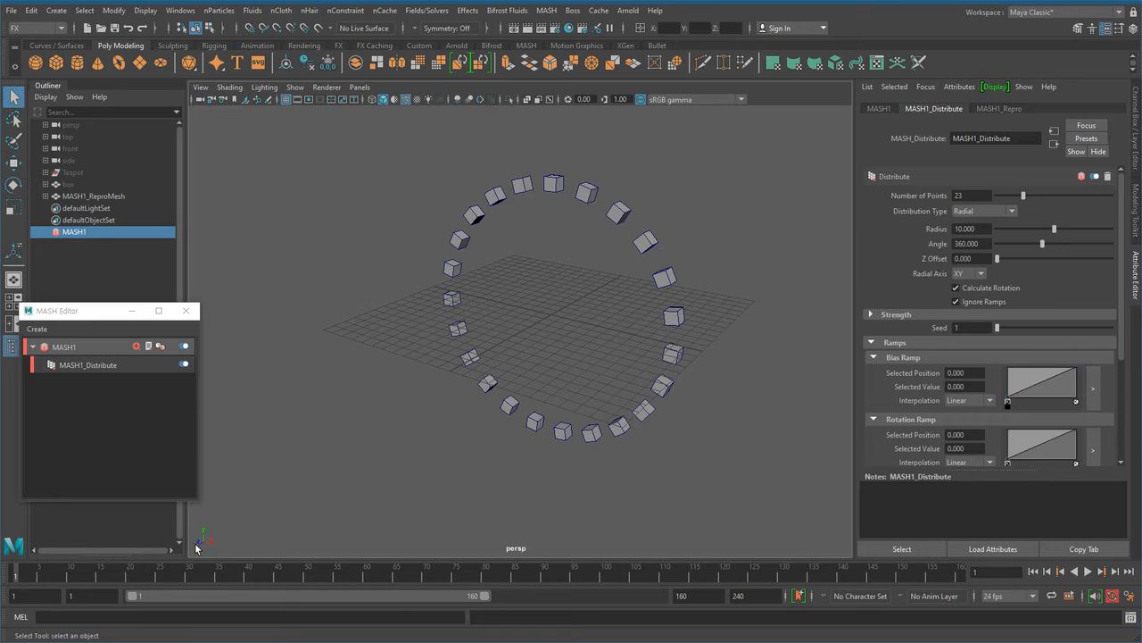
Change the Radial Axis from XY to YZ and view the ring from several sides
left_click_drag(533, 412, 418, 389, "alt")
left_click_drag(671, 286, 691, 325, "alt")
left_click(970, 274)
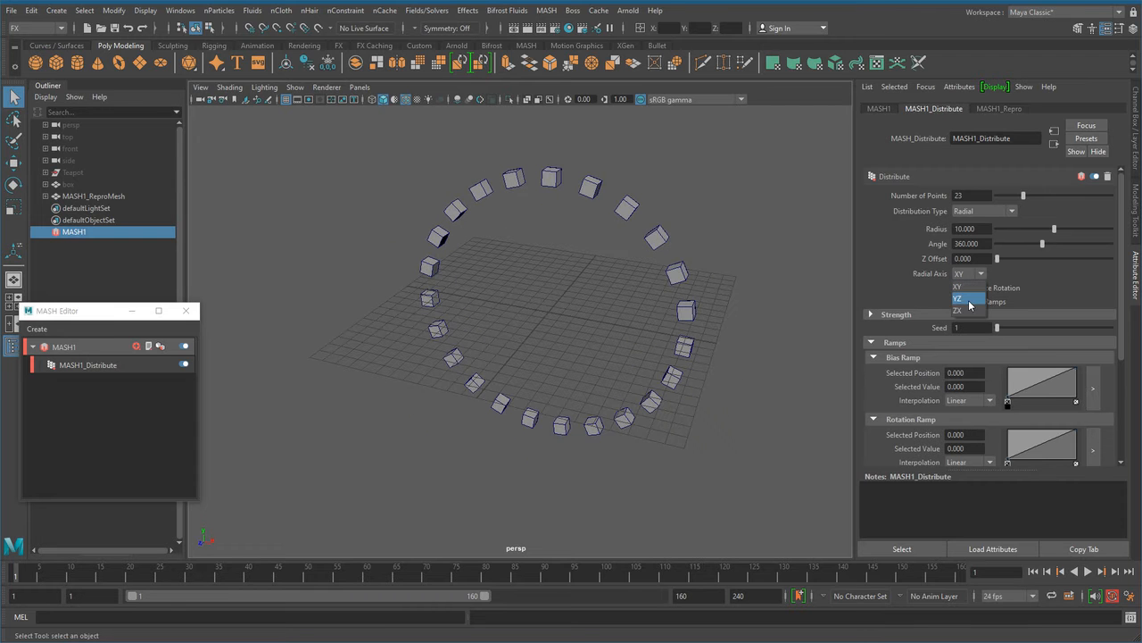
left_click(972, 301)
left_click_drag(701, 375, 508, 437, "alt")
left_click_drag(268, 535, 626, 459, "alt")
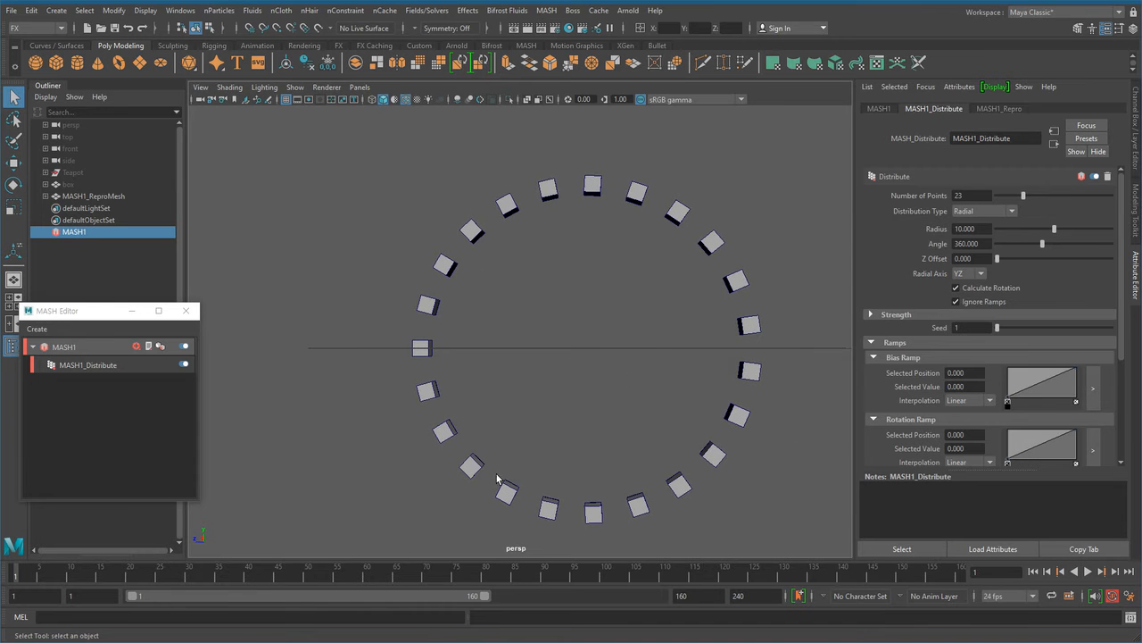
left_click_drag(659, 393, 658, 418, "alt")
scroll(659, 419, "down", 2)
Change the Radial Axis to ZX so that the ring of cubes lies flat on the grid
left_click(966, 274)
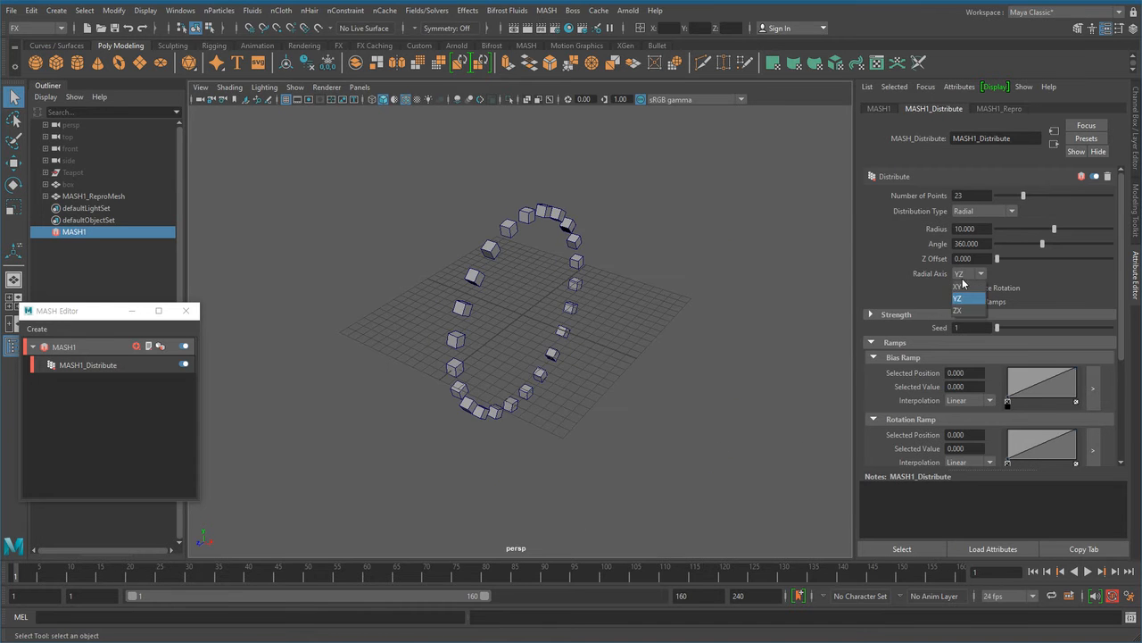
left_click(964, 313)
left_click_drag(553, 330, 413, 393, "alt")
left_click_drag(556, 400, 586, 366, "alt")
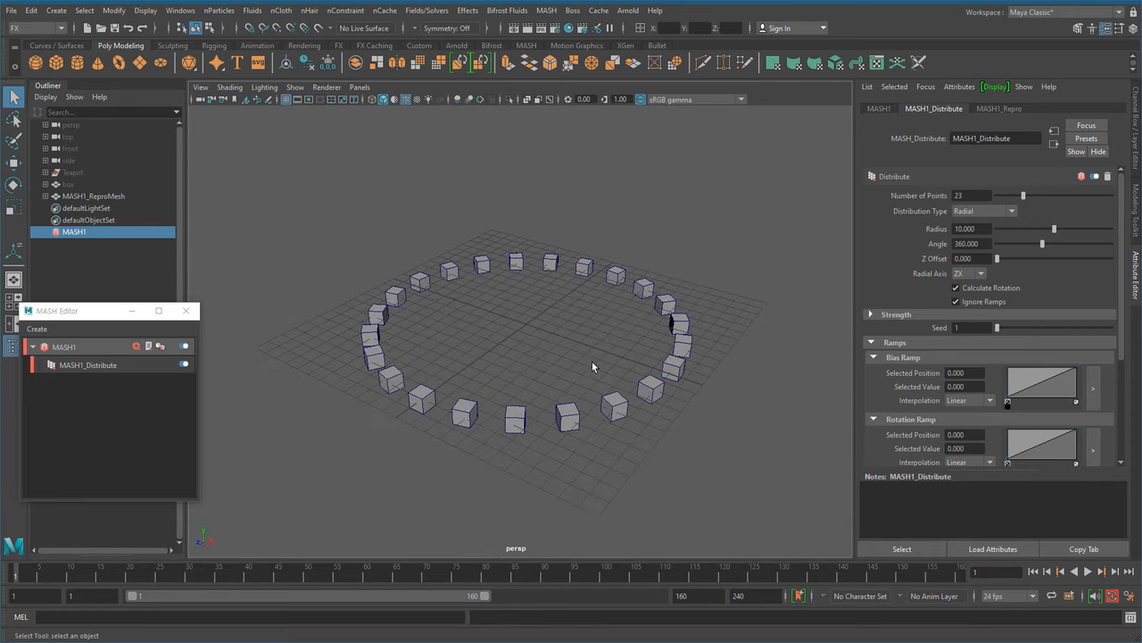
right_click_drag(650, 371, 706, 403, "alt")
left_click_drag(706, 402, 581, 431, "alt")
right_click_drag(581, 431, 627, 436, "alt")
Examine how the individual cubes are rotated around the flat ring
left_click_drag(983, 244, 967, 243)
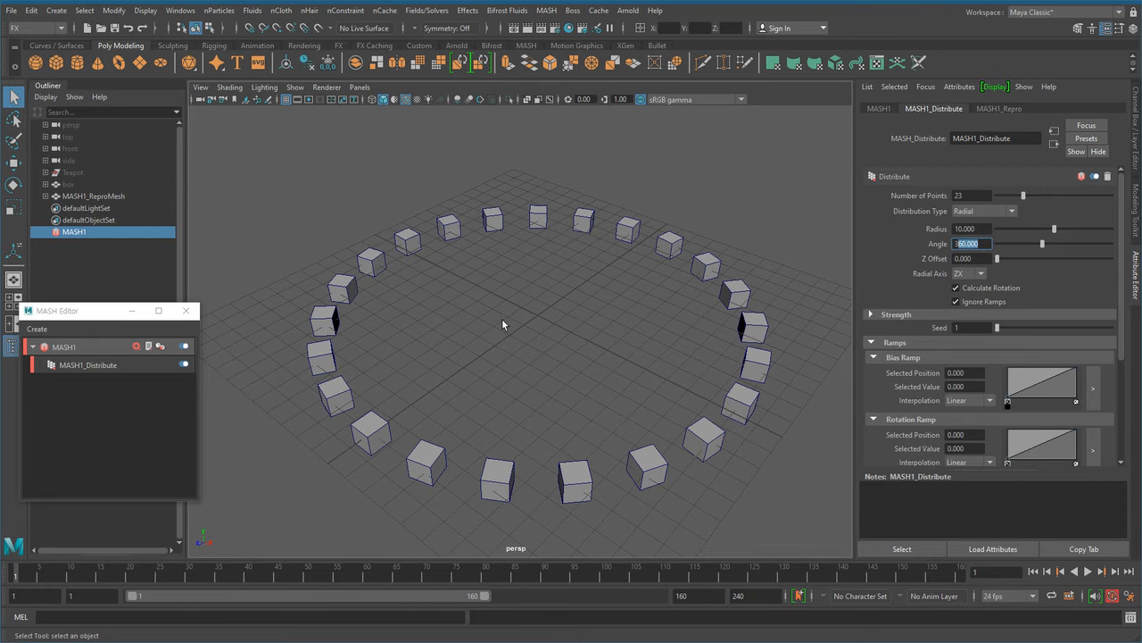
left_click_drag(456, 362, 520, 390, "alt")
middle_click_drag(521, 390, 576, 437, "alt")
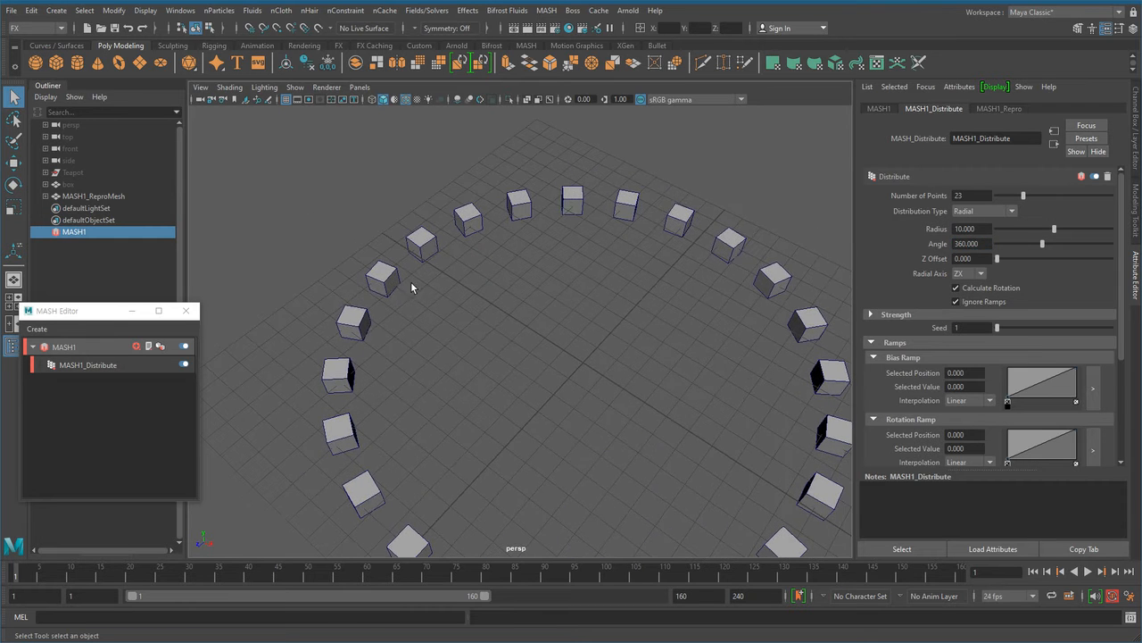
middle_click_drag(662, 271, 549, 359, "alt")
left_click_drag(549, 359, 488, 437, "alt")
right_click_drag(487, 437, 601, 322, "alt")
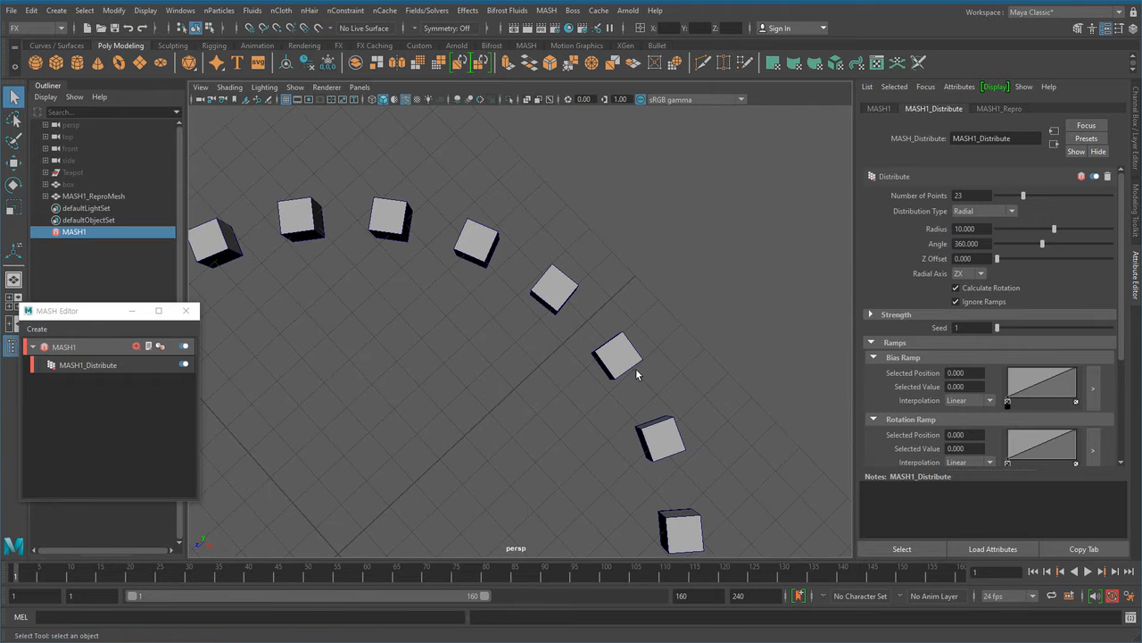
middle_click_drag(651, 456, 666, 255, "alt")
right_click_drag(677, 458, 522, 393, "alt")
middle_click_drag(522, 393, 533, 423, "alt")
left_click_drag(533, 423, 528, 389, "alt")
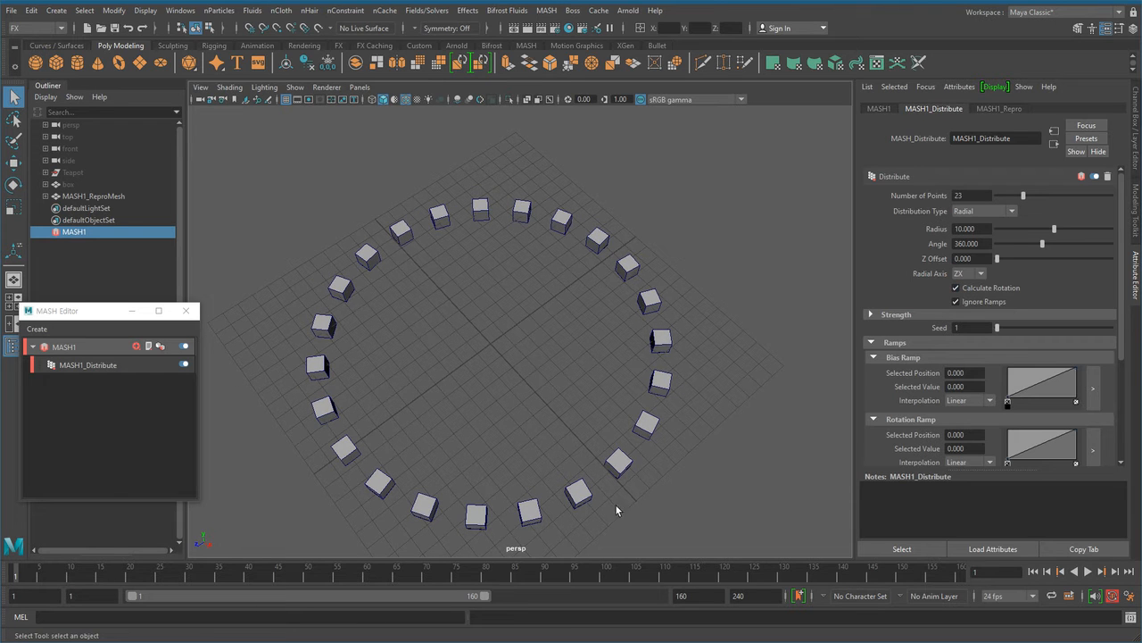
left_click_drag(547, 450, 574, 359, "alt")
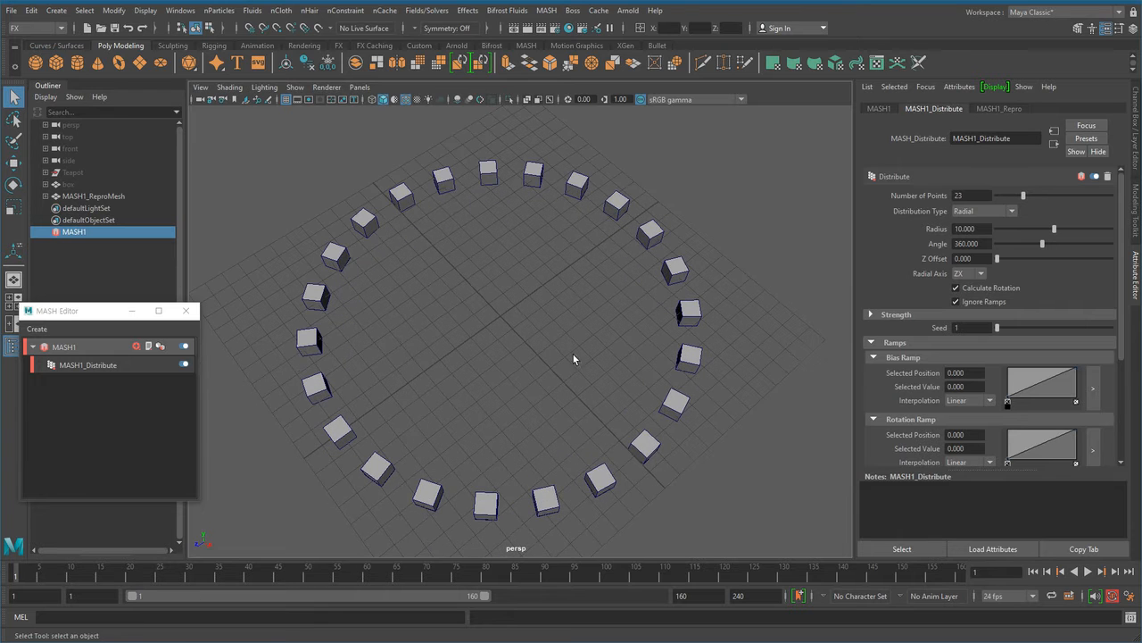
Turn off Calculate Rotation and unhide the original box to compare its orientation with the distributed cubes
left_click(987, 293)
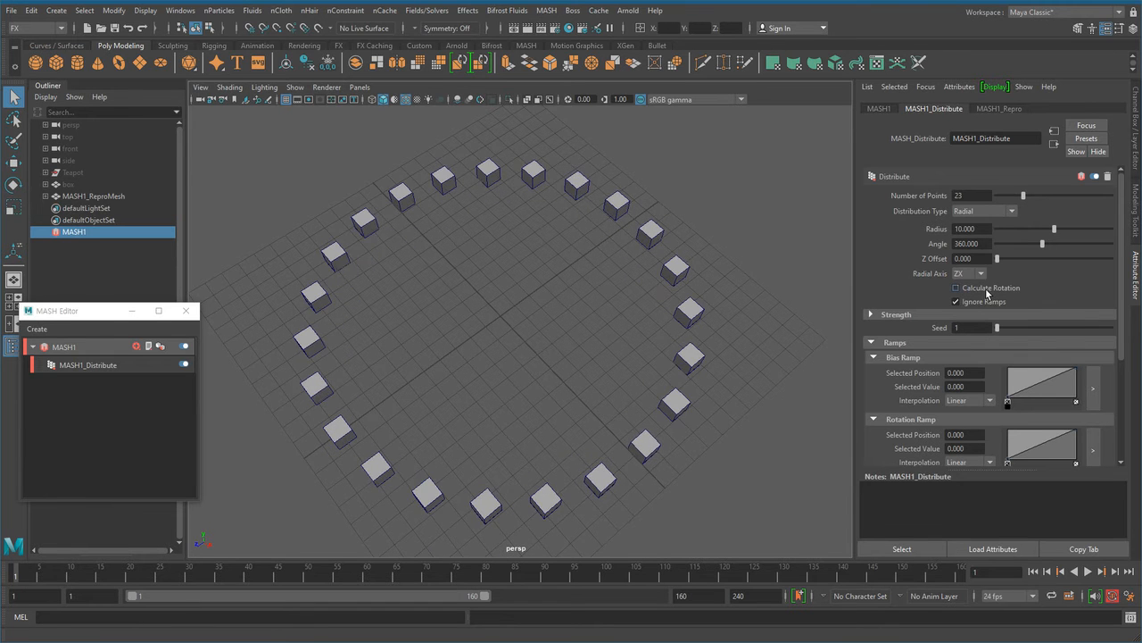
left_click_drag(581, 408, 464, 375, "alt")
left_click(86, 187)
key("shift+h")
scroll(479, 297, "up", 5)
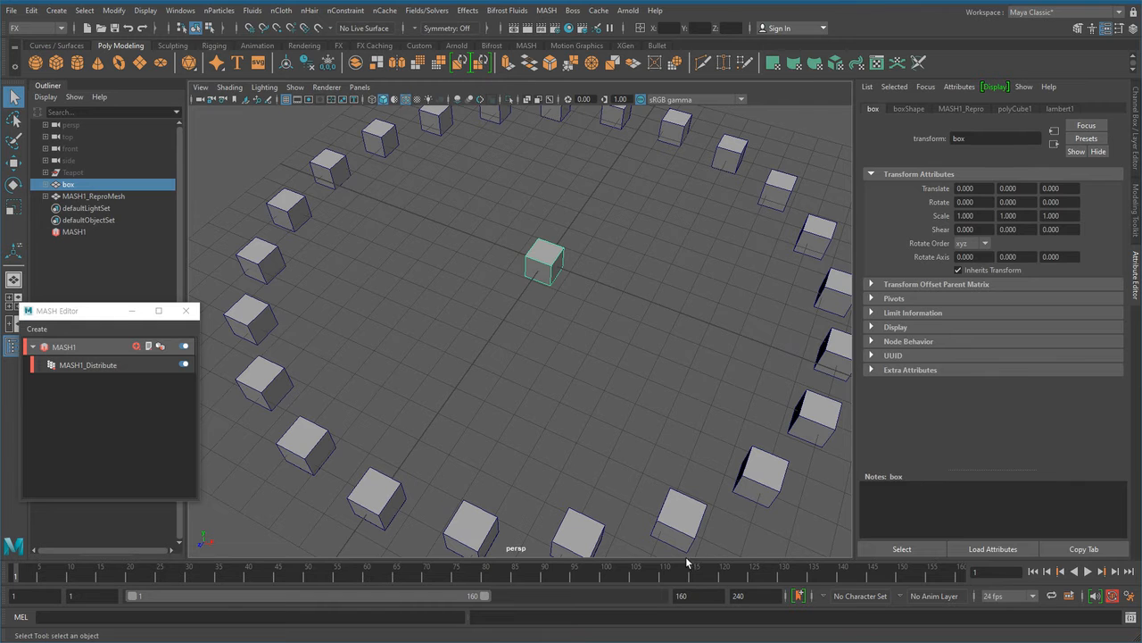
Hide the original box again and turn Calculate Rotation back on for the Distribute node
left_click(553, 309)
left_click(544, 259)
key("h")
left_click(110, 367)
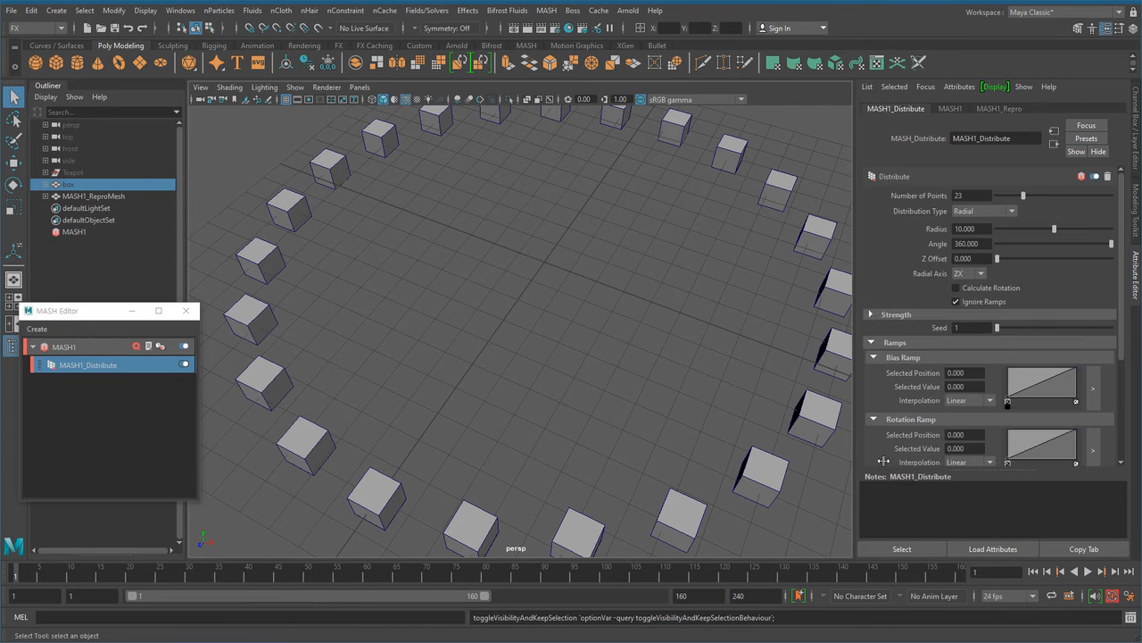
left_click(1006, 289)
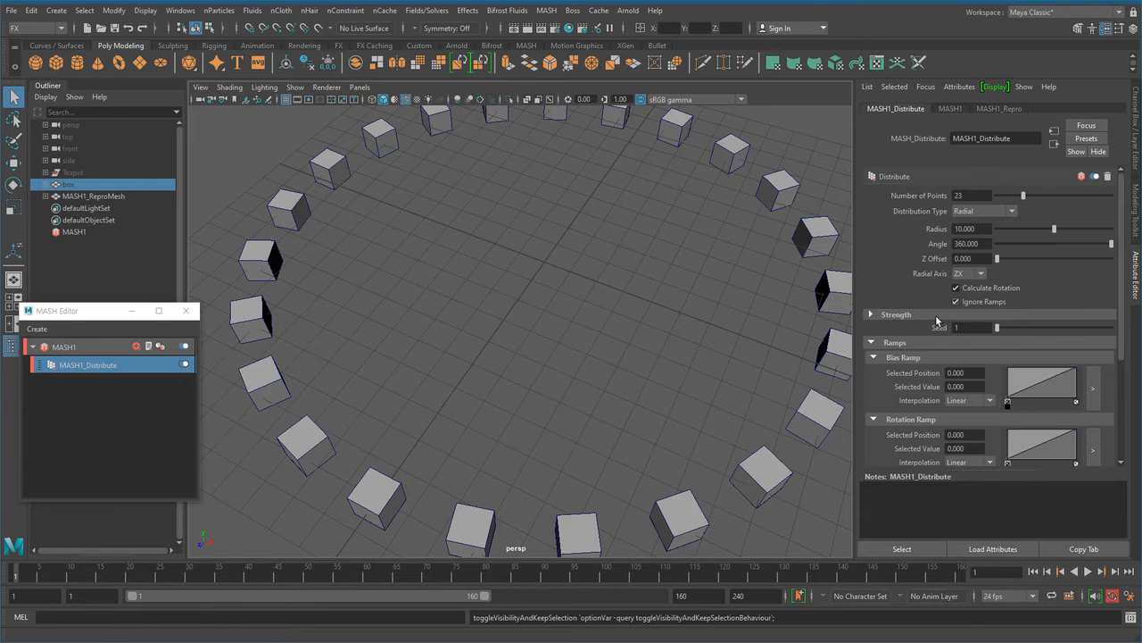
scroll(536, 383, "down", 5)
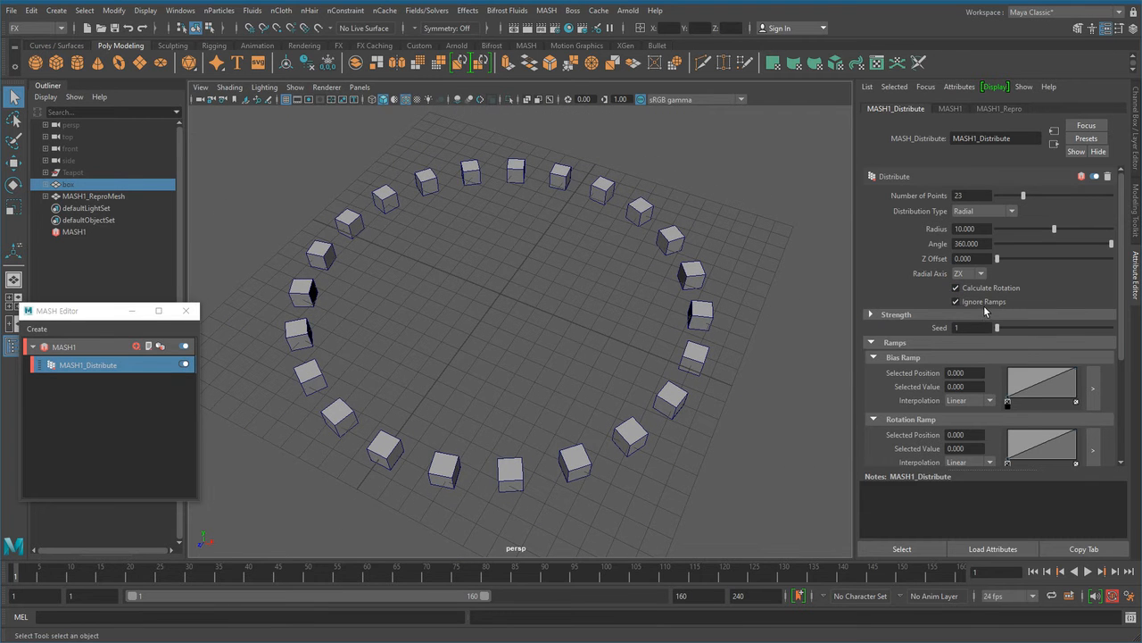
scroll(1033, 382, "down", 3)
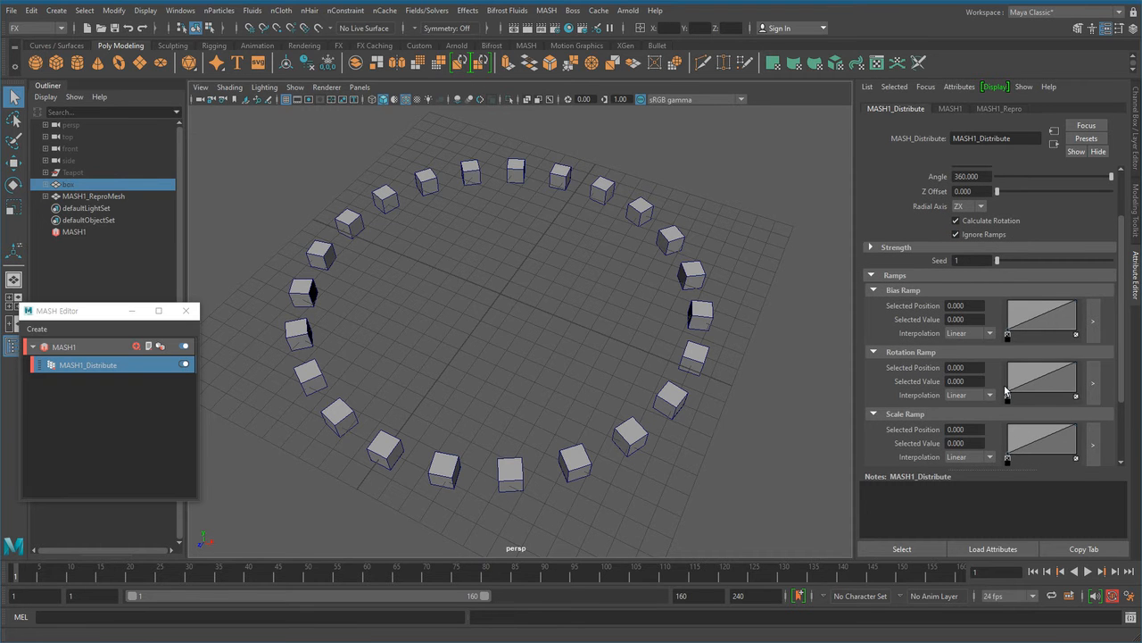
Turn off Ignore Ramps on the Distribute node so the ramps affect the radial ring of cubes
left_click(973, 236)
left_click_drag(580, 362, 642, 473, "alt")
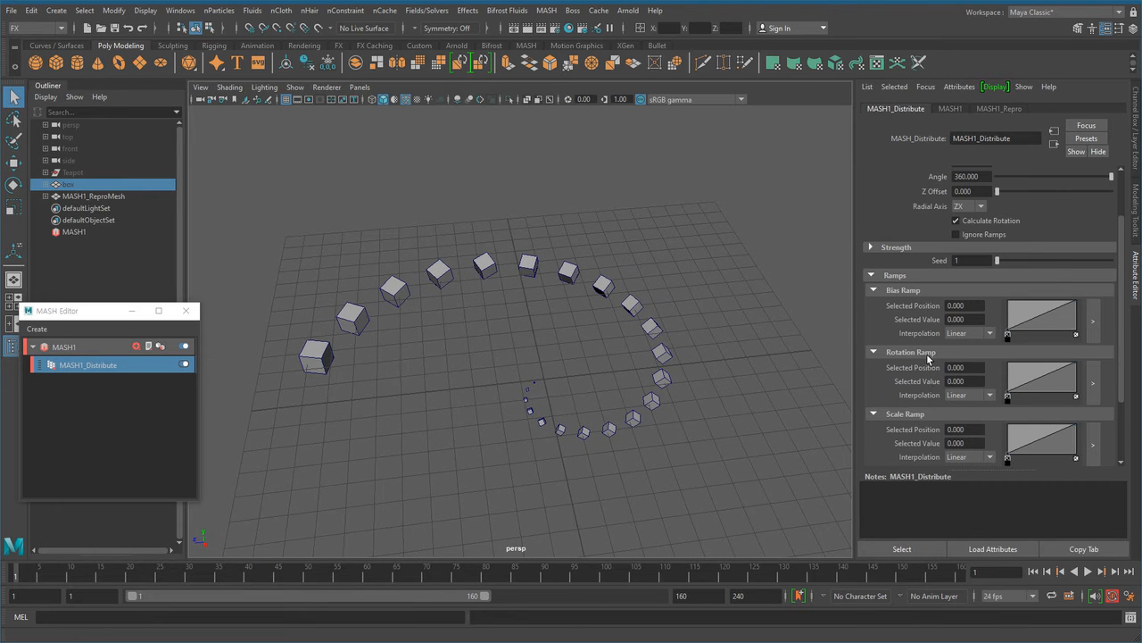
left_click_drag(549, 422, 597, 416, "alt")
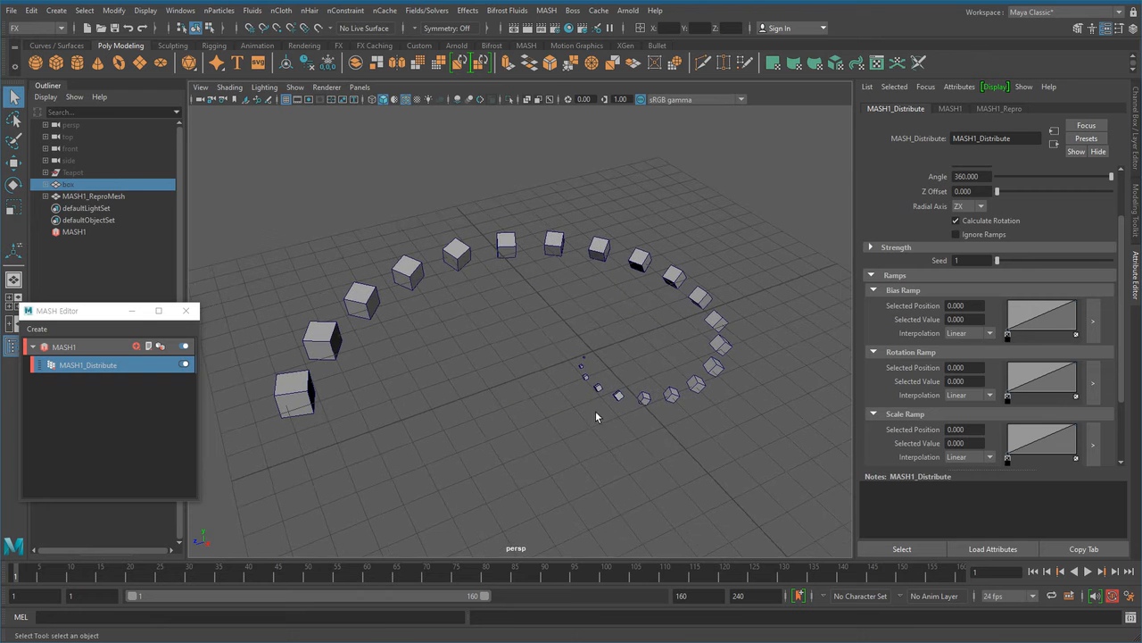
Open the Scale Ramp in a separate window and raise its start point to a value of about 0.43
left_click(1093, 444)
left_click_drag(763, 405, 925, 103)
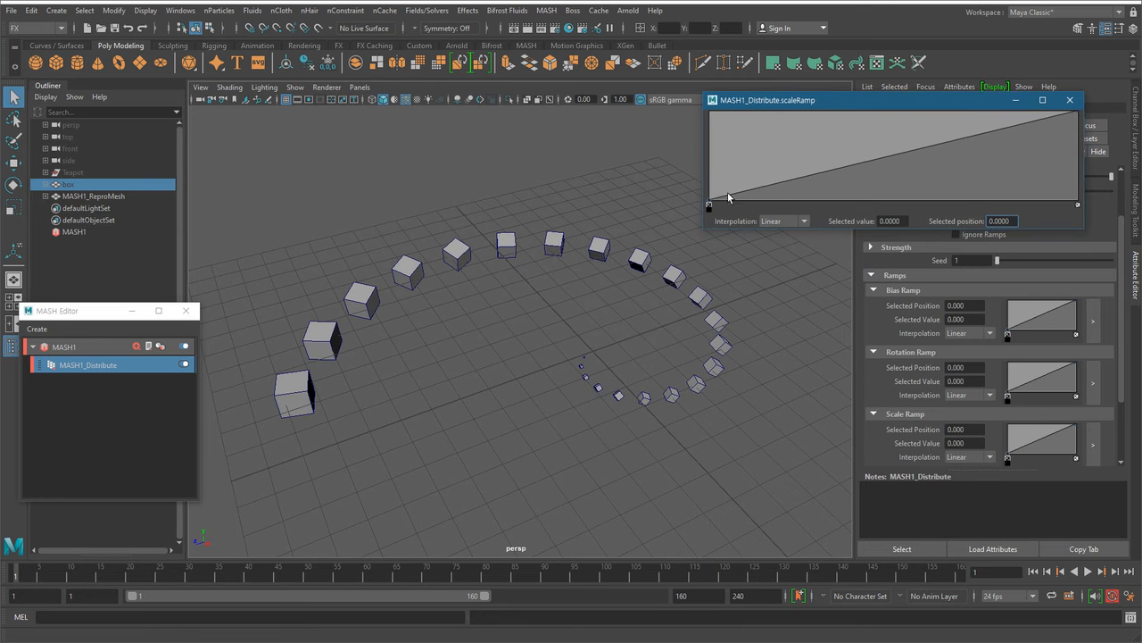
left_click_drag(710, 204, 710, 160)
scroll(650, 358, "up", 3)
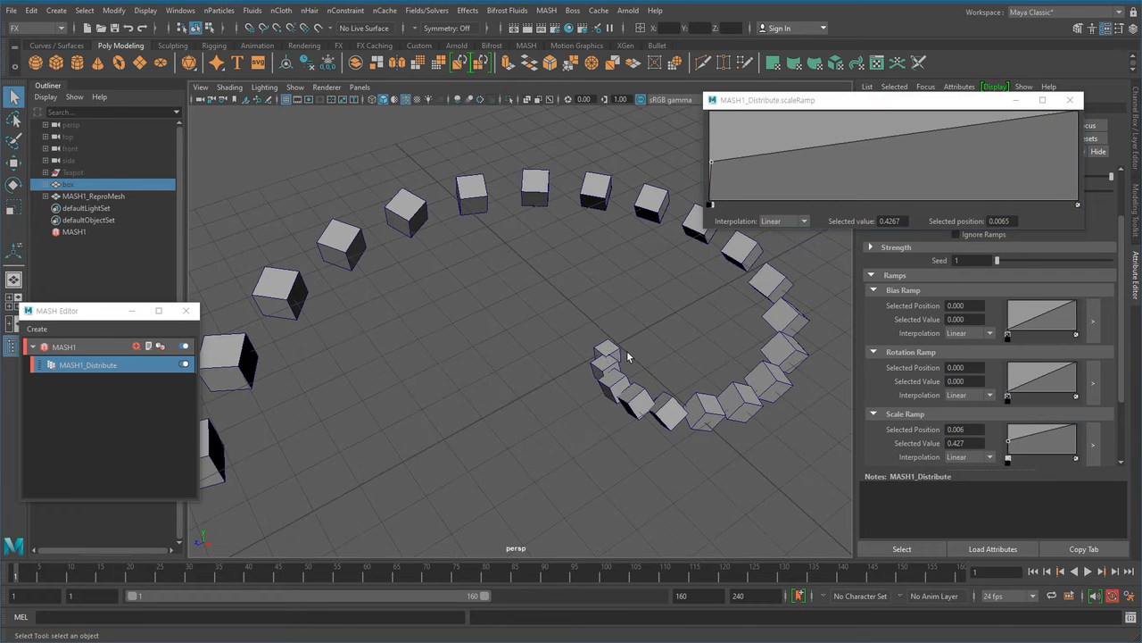
scroll(669, 370, "down", 2)
Move the Scale Ramp's start point back to value 0 at position 0 and inspect the smallest cubes
left_click_drag(712, 169, 696, 226)
right_click_drag(632, 322, 650, 360, "alt")
middle_click_drag(649, 360, 609, 386, "alt")
left_click_drag(582, 403, 728, 241, "alt")
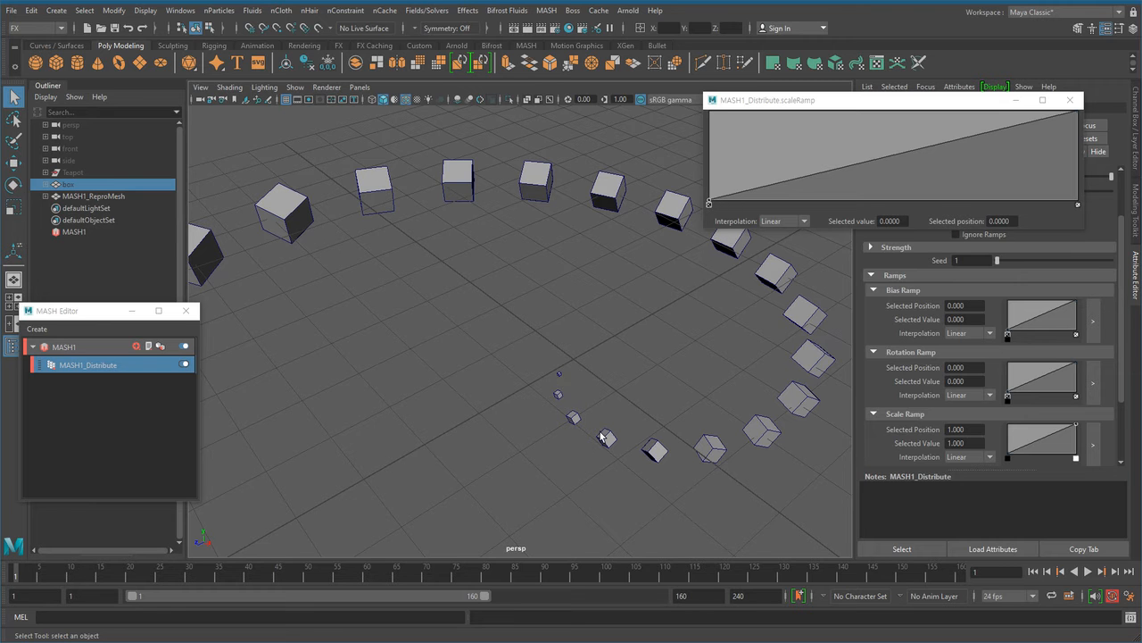
left_click_drag(768, 334, 587, 243, "alt")
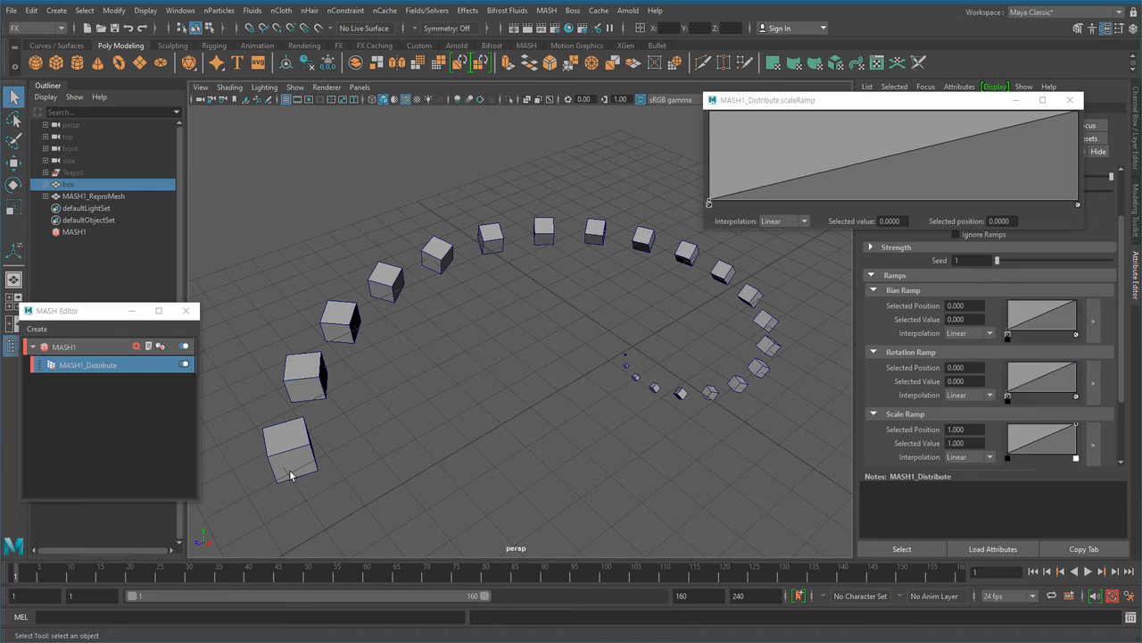
Check the end point of the Scale Ramp against the largest cube, and close the ramp window
mouse_move(1077, 110)
left_mouse_down()
mouse_move(1081, 165)
mouse_move(1087, 111)
mouse_move(1084, 192)
mouse_move(1092, 105)
left_mouse_up()
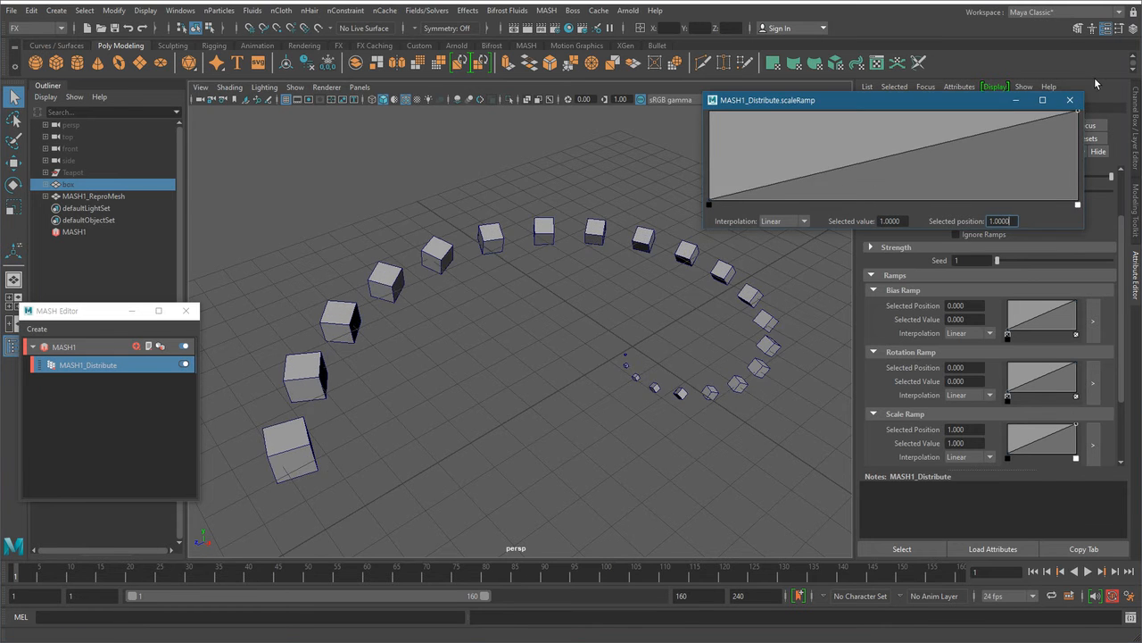
left_click_drag(862, 162, 910, 125)
left_click(912, 203)
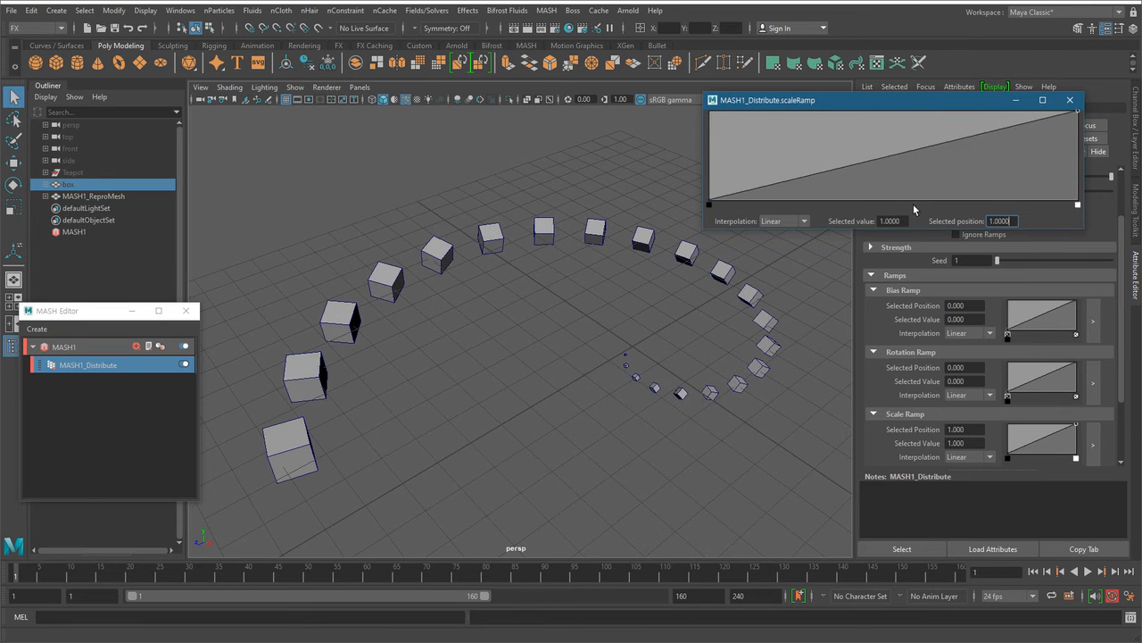
left_click(1070, 100)
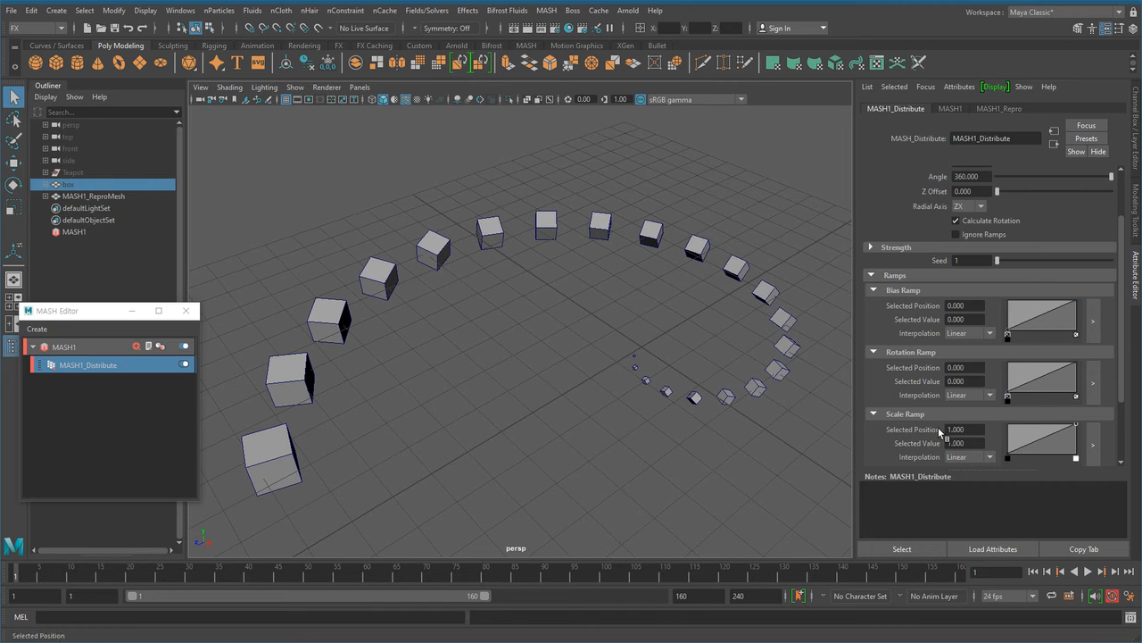
Open the Rotation Ramp in a separate window, check its start and end points, and close it
left_click(1093, 383)
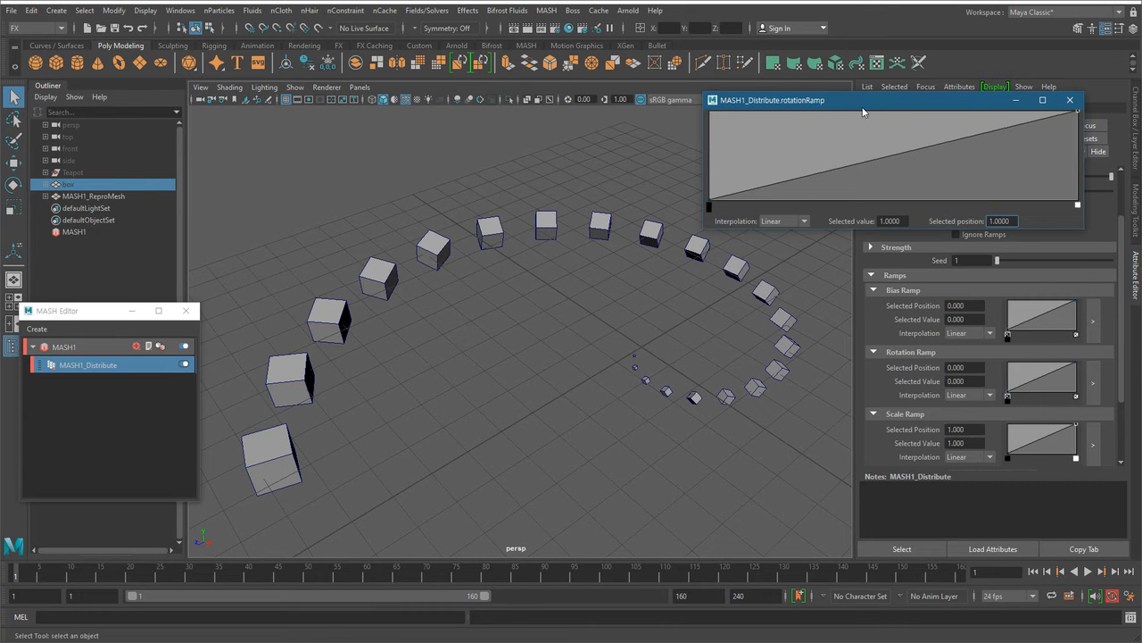
mouse_move(1077, 114)
left_mouse_down()
mouse_move(1078, 186)
mouse_move(1094, 109)
left_mouse_up()
left_click_drag(708, 199, 691, 220)
left_click(851, 173)
mouse_move(852, 173)
left_mouse_down()
mouse_move(848, 129)
mouse_move(851, 187)
mouse_move(852, 121)
mouse_move(872, 202)
mouse_move(870, 170)
left_mouse_up()
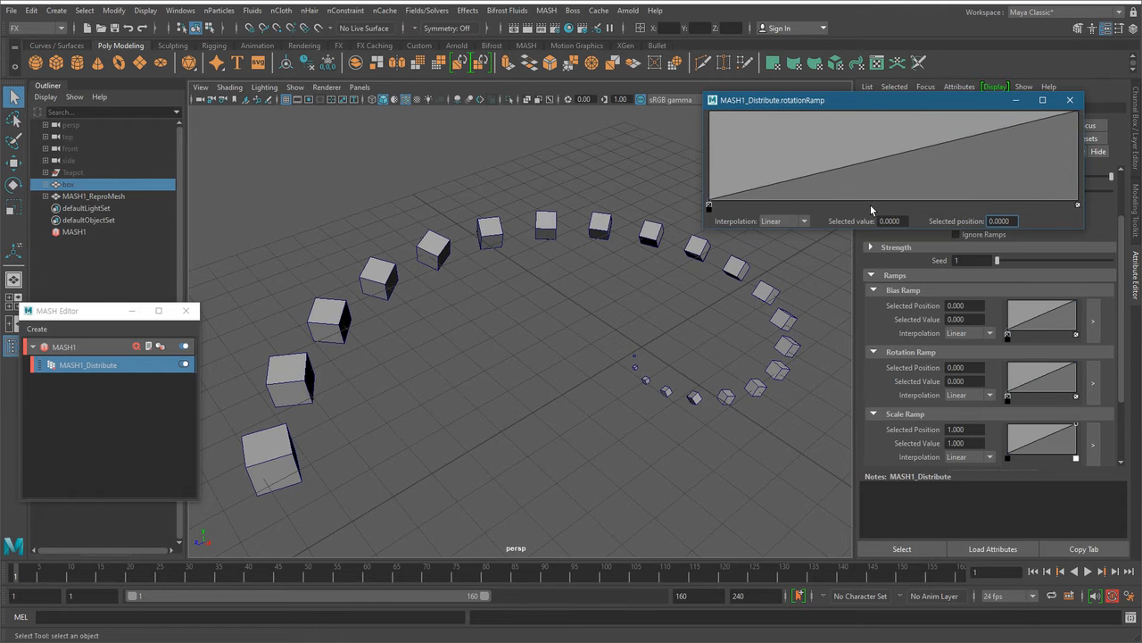
left_click(1070, 100)
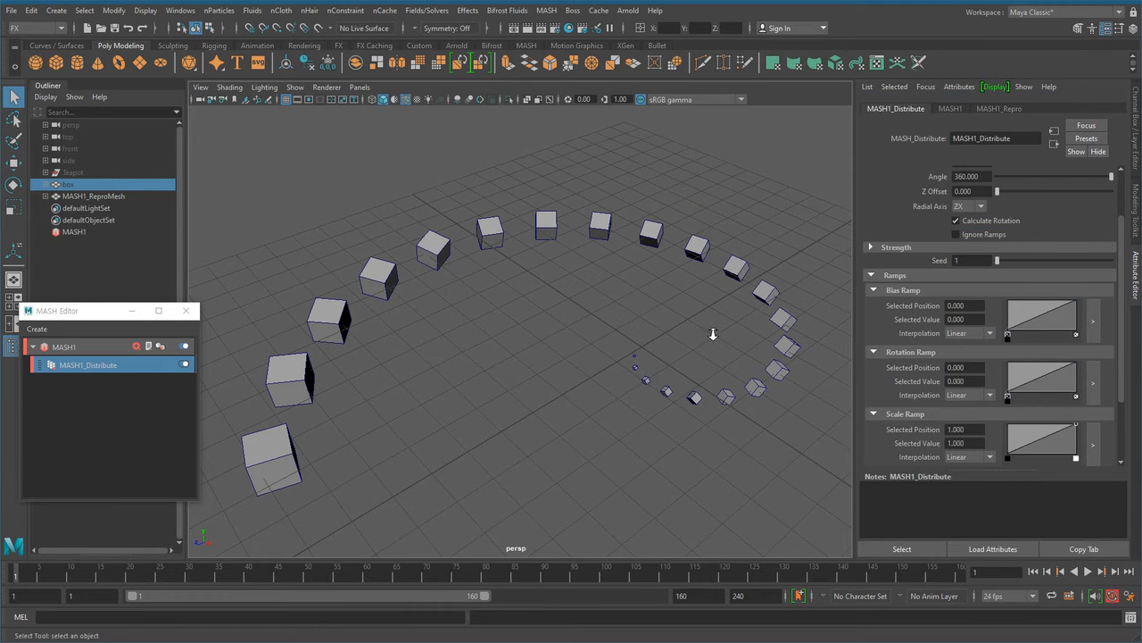
Turn Ignore Ramps back on for the Distribute node and frame the full ring of cubes
scroll(719, 326, "down", 1)
middle_click_drag(702, 338, 700, 319, "alt")
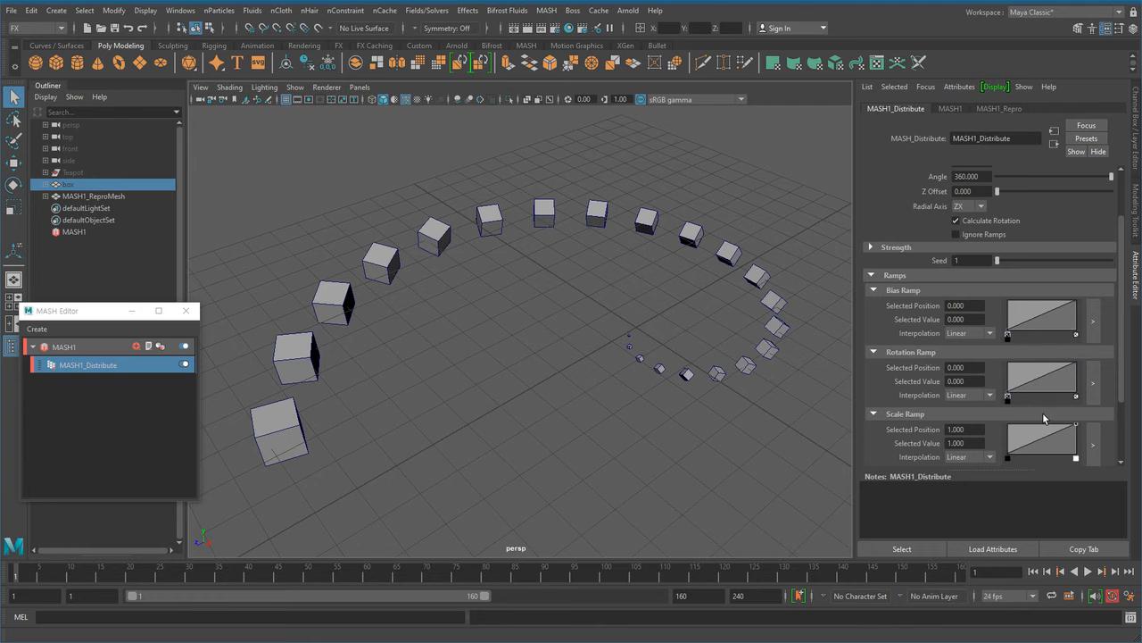
left_click(971, 237)
key("a")
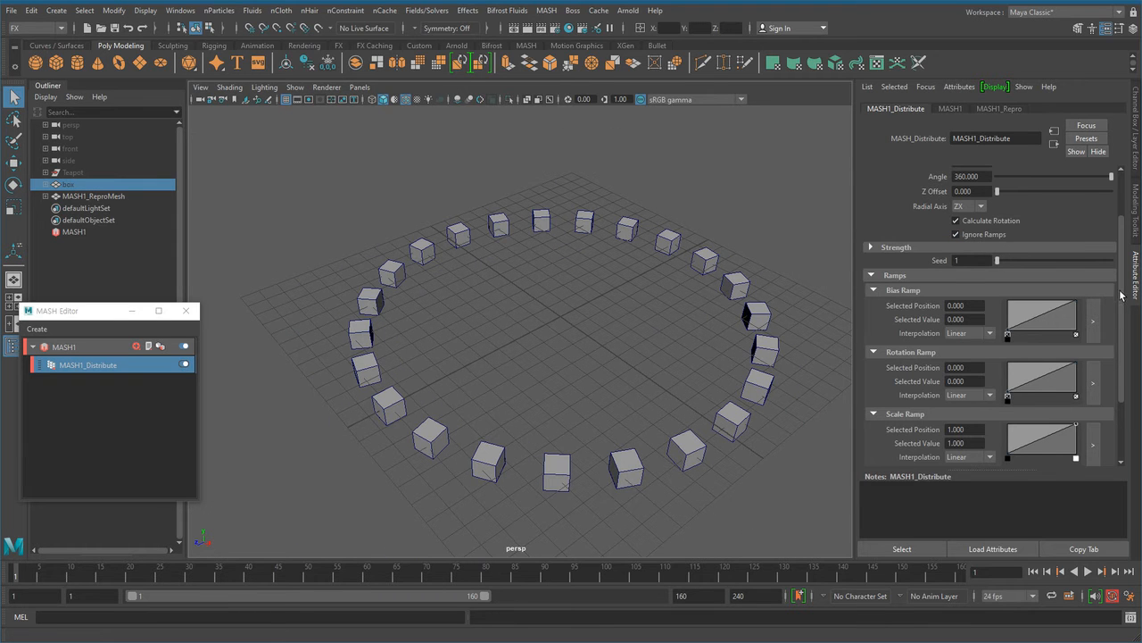
Change the Distribution Type to Spherical and inspect the arrangement of cubes from several angles
left_click_drag(1121, 295, 1123, 230)
middle_click_drag(673, 437, 631, 415, "alt")
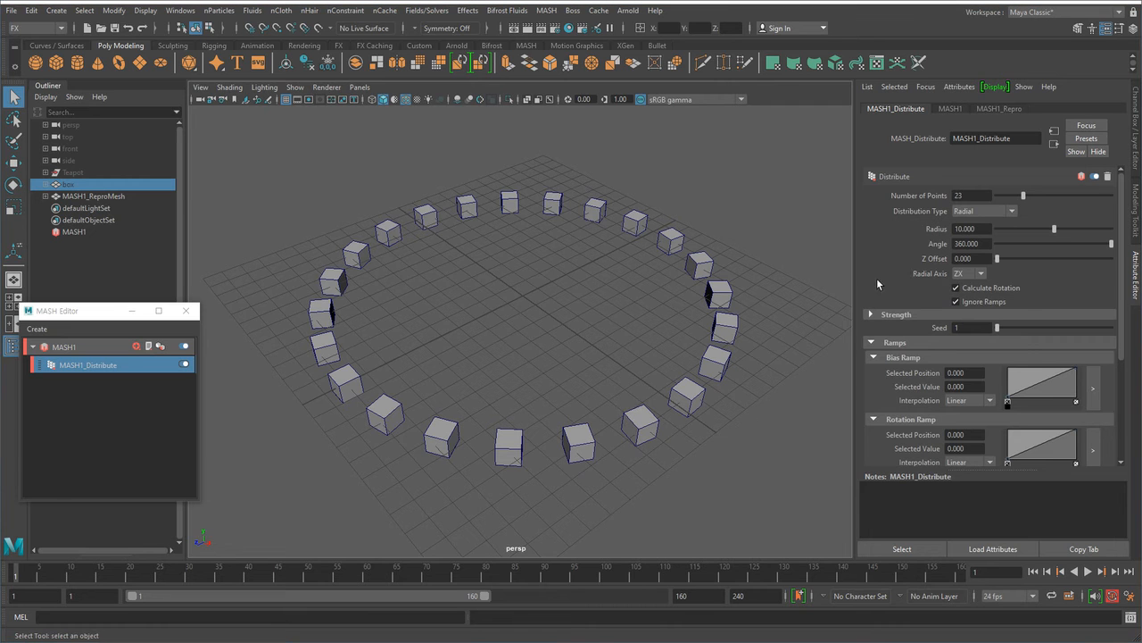
left_click(1006, 212)
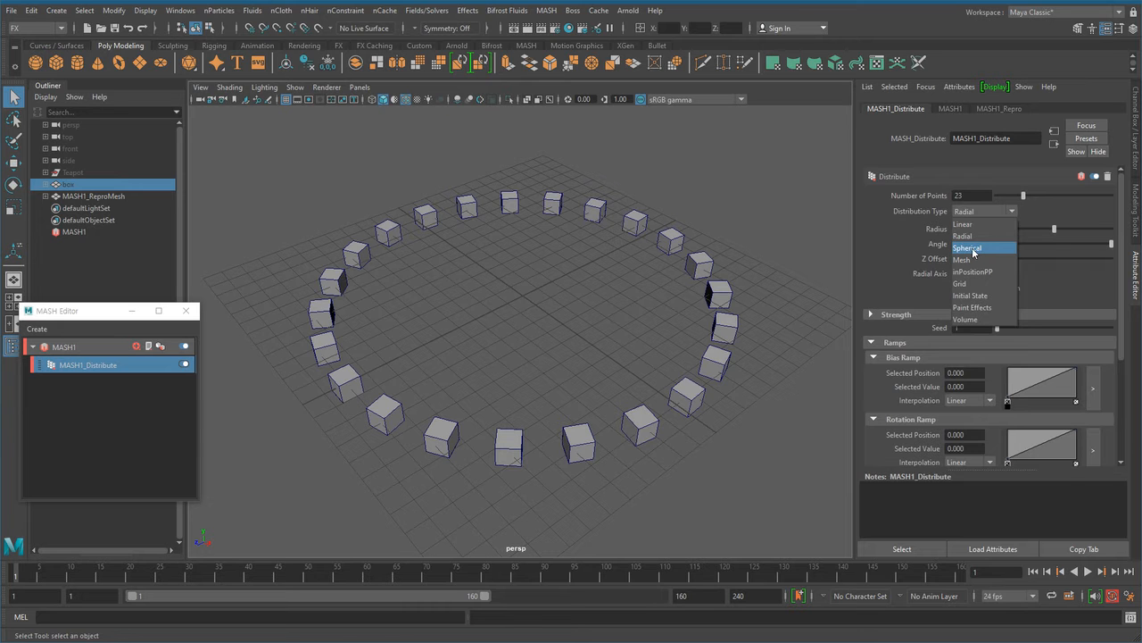
left_click(971, 250)
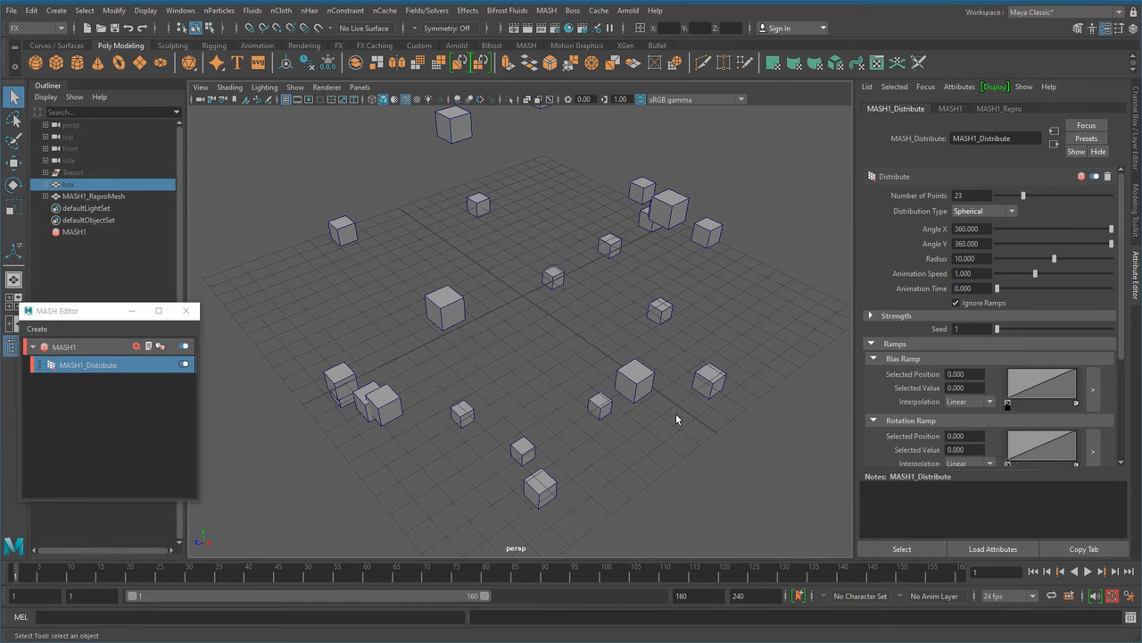
right_click_drag(726, 404, 510, 458, "alt")
left_click_drag(509, 459, 572, 444, "alt")
right_click_drag(532, 449, 543, 455, "alt")
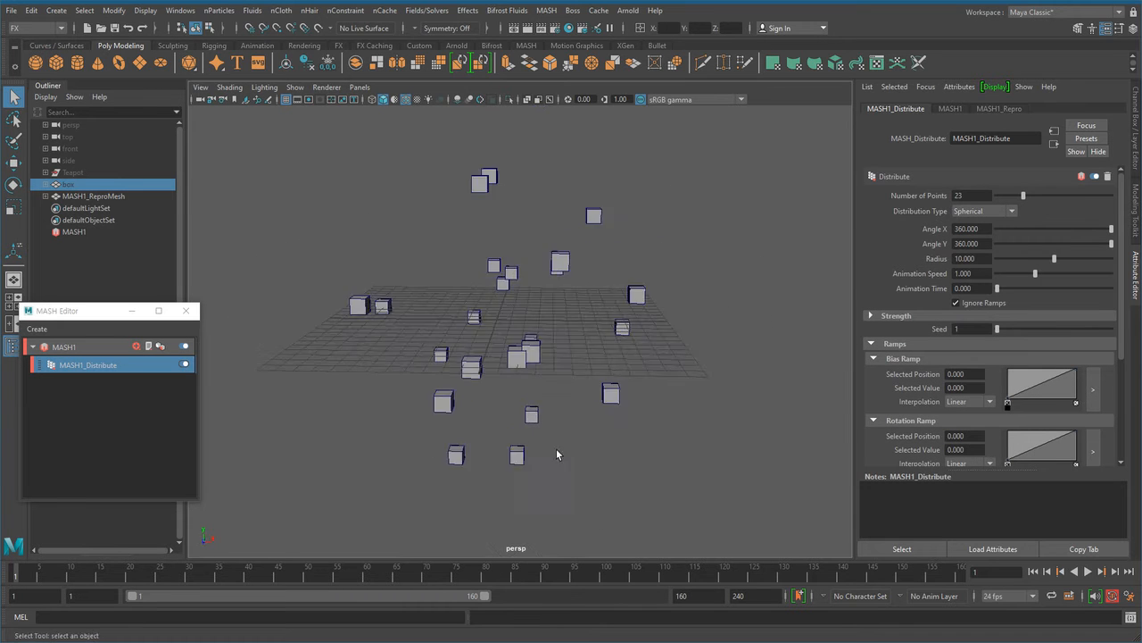
left_click_drag(543, 455, 564, 451, "alt")
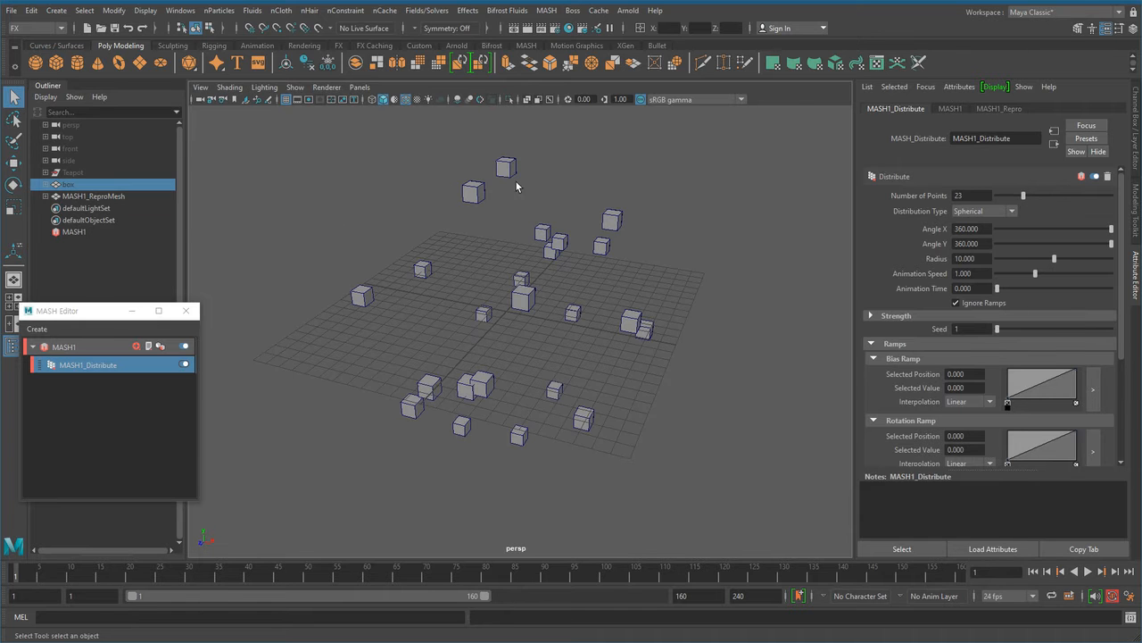
left_click_drag(476, 478, 547, 456, "alt")
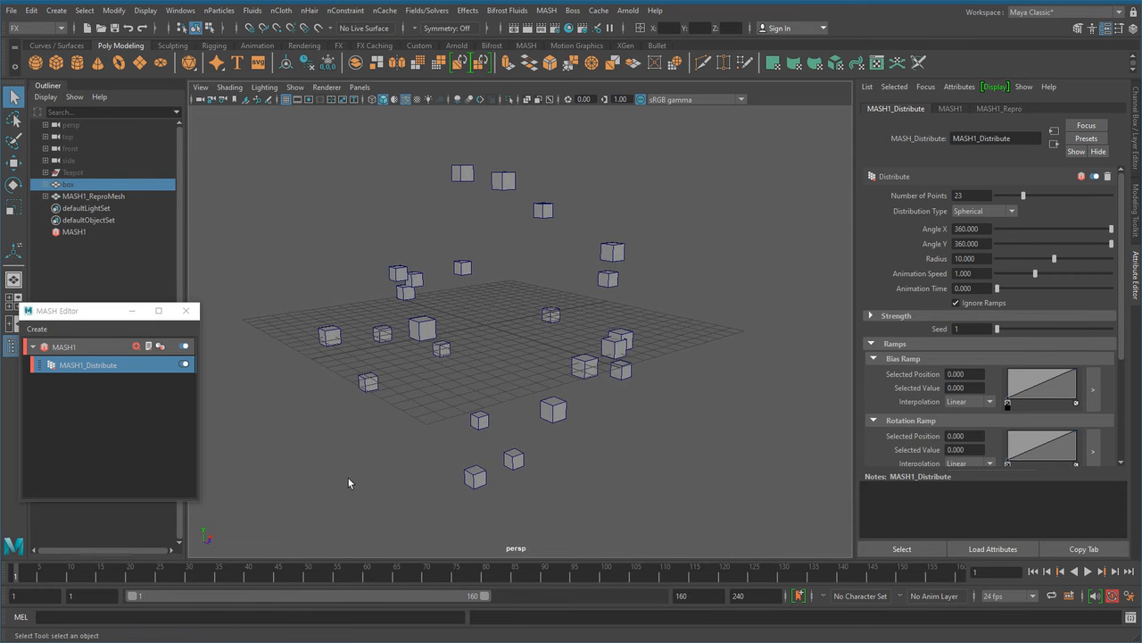
Set the Number of Points to 500 so the cubes fill out the sphere
left_click_drag(698, 342, 803, 274, "alt")
left_click_drag(1023, 196, 1141, 204)
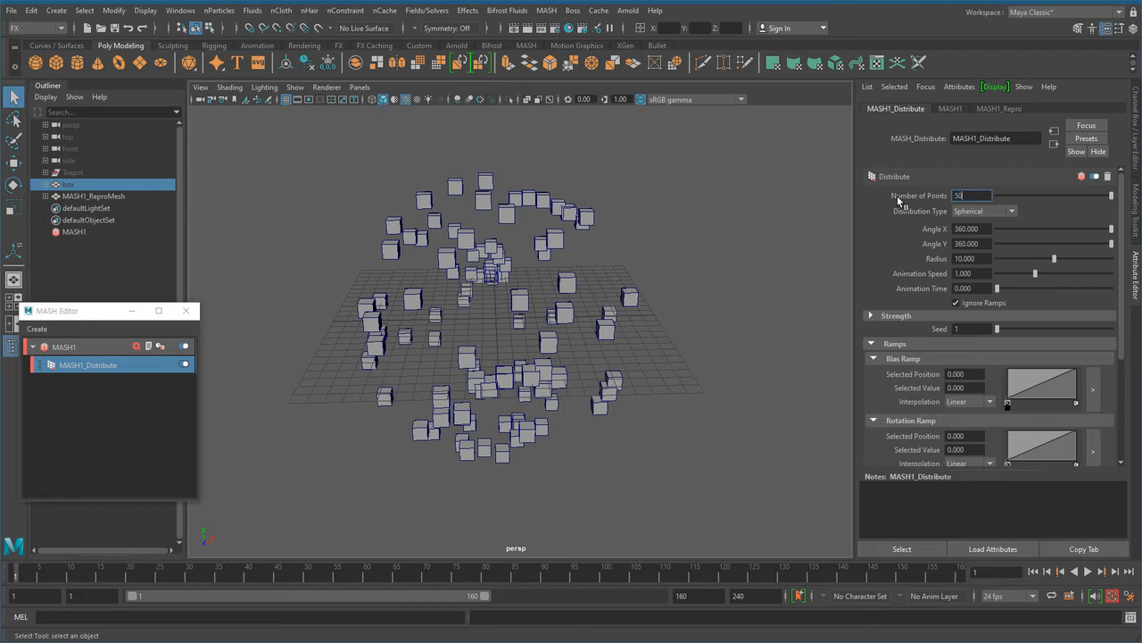
key("Return")
left_click_drag(537, 469, 530, 446, "alt")
right_click_drag(530, 446, 474, 434, "alt")
left_click_drag(357, 437, 471, 444, "alt")
right_click_drag(471, 441, 614, 445, "alt")
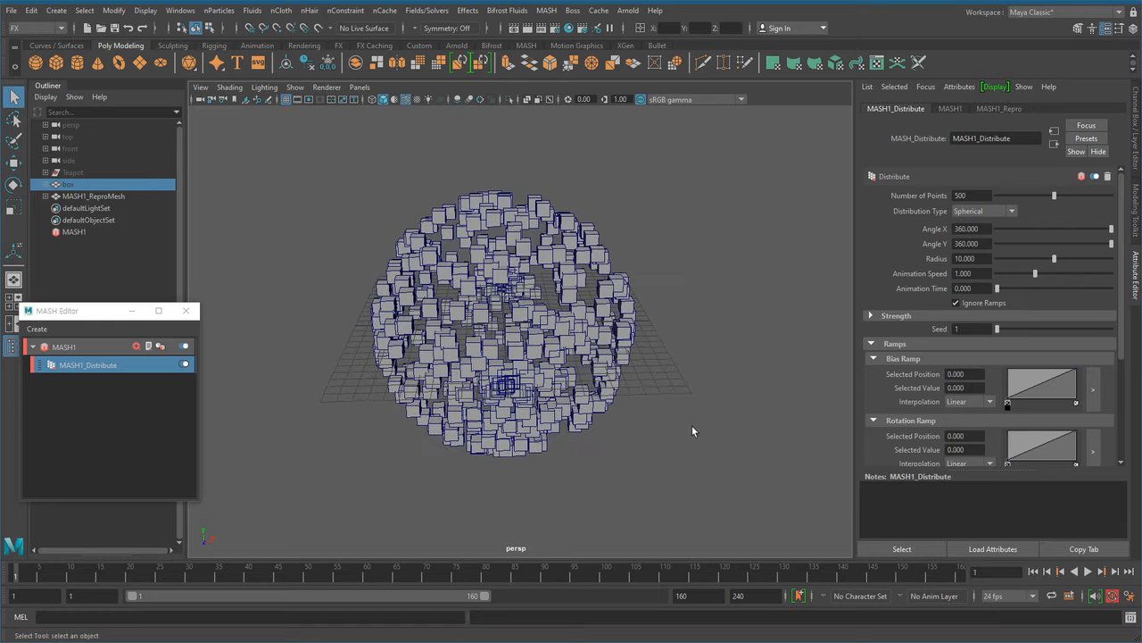
Set the sphere's Radius to 9.895 and try a reduced Angle X
mouse_move(1048, 257)
left_mouse_down()
mouse_move(1017, 266)
mouse_move(1062, 267)
mouse_move(1052, 274)
left_mouse_up()
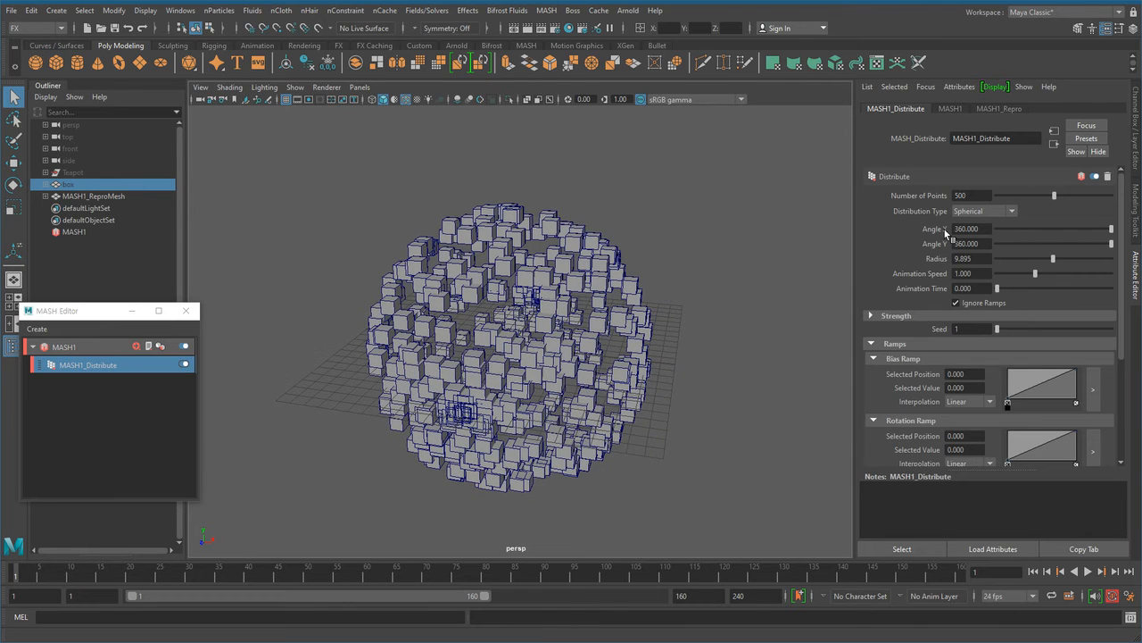
left_click_drag(1110, 230, 1016, 243)
left_click_drag(809, 324, 673, 349, "alt")
Restore Angle X to 360 and set Angle Y to 178.105 for the spherical distribution
left_click_drag(1016, 243, 1054, 255)
left_click_drag(1112, 229, 1134, 237)
left_click_drag(615, 393, 705, 403, "alt")
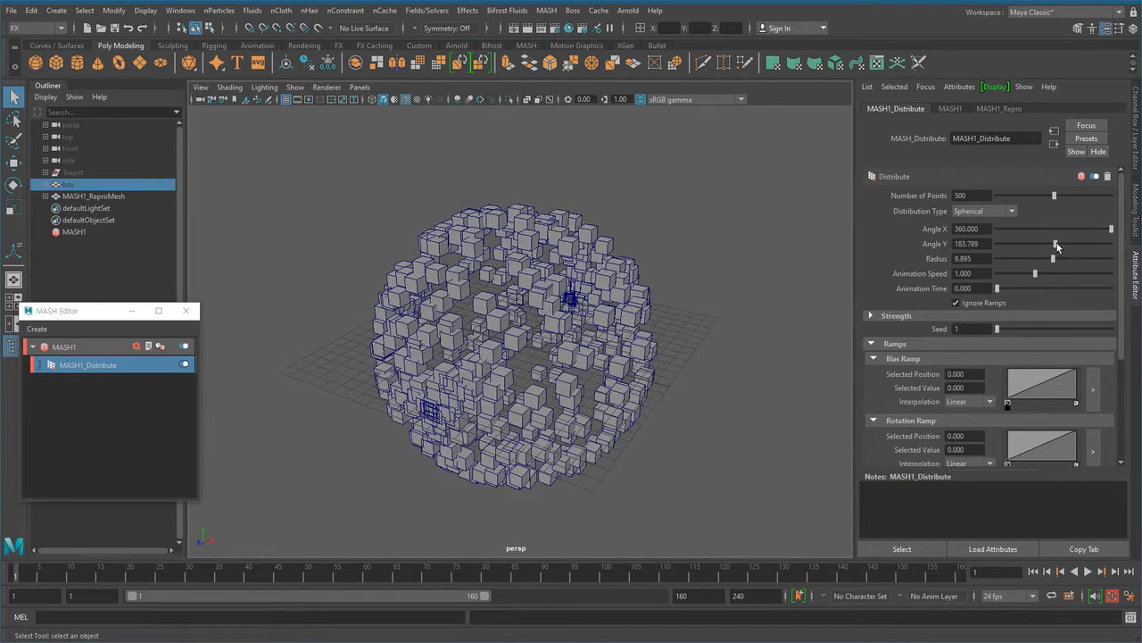
left_click_drag(1057, 244, 1052, 251)
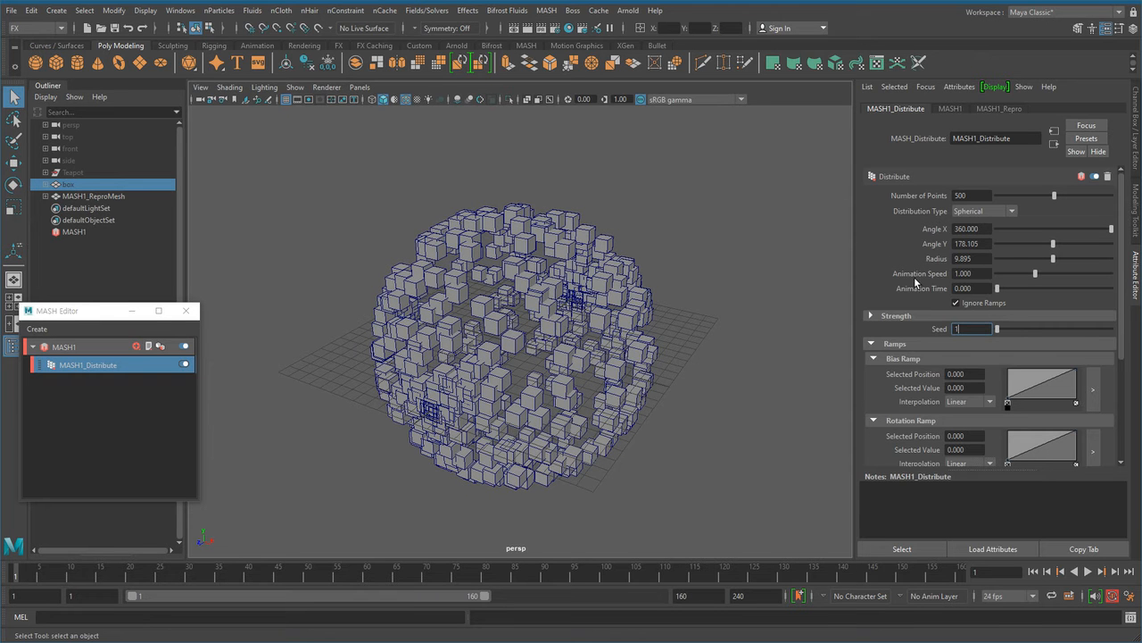
Set the Animation Speed to 5 and test the cubes' motion by varying Animation Time, returning it to 0
left_click_drag(989, 273, 952, 273)
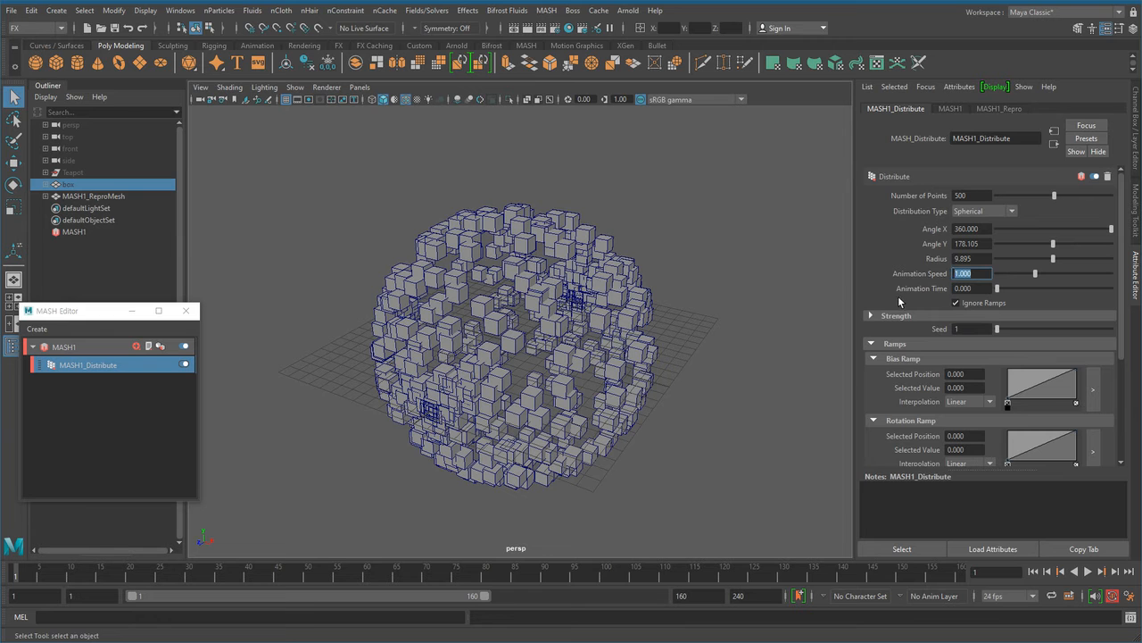
left_click(979, 289)
mouse_move(997, 290)
left_mouse_down()
mouse_move(1131, 302)
mouse_move(975, 294)
left_mouse_up()
left_click(975, 273)
left_click_drag(999, 288, 980, 309)
left_click_drag(997, 292, 966, 303)
scroll(585, 375, "up", 3)
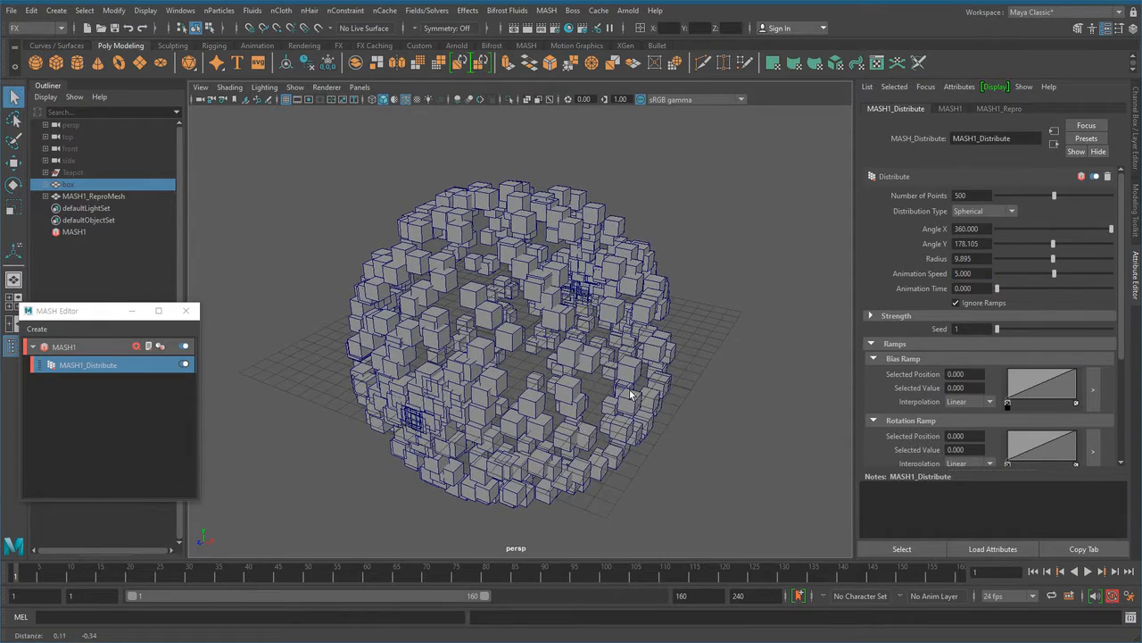
Keyframe Animation Time at 0 on frame 1 and at 100 on frame 160
right_click(977, 289)
left_click(991, 304)
left_click_drag(819, 574, 991, 574)
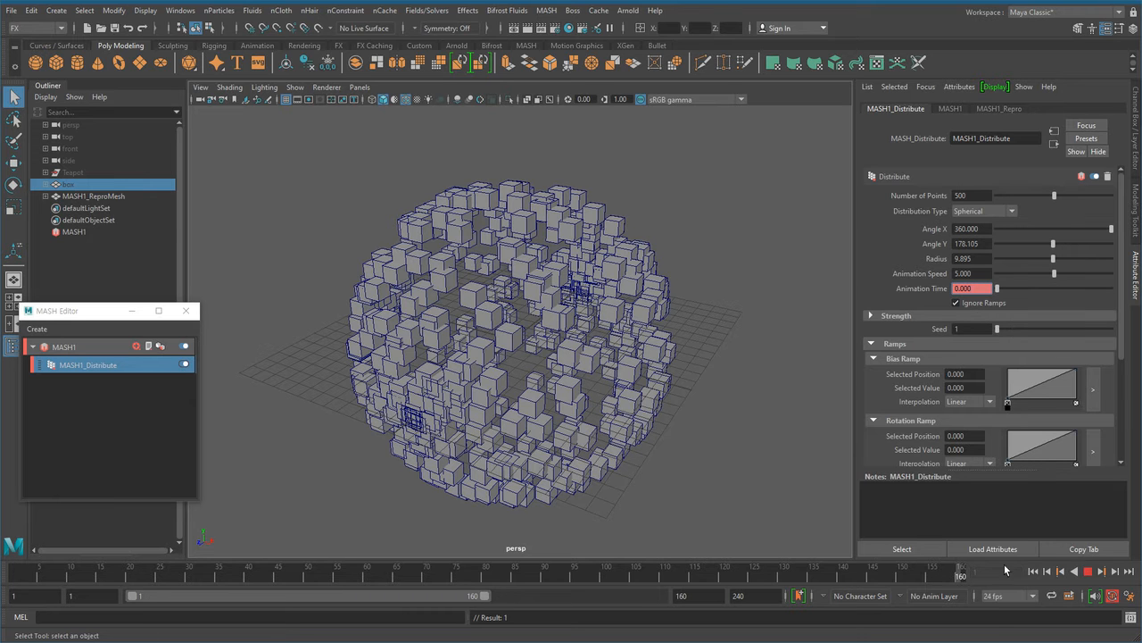
left_click_drag(1129, 294, 1133, 294)
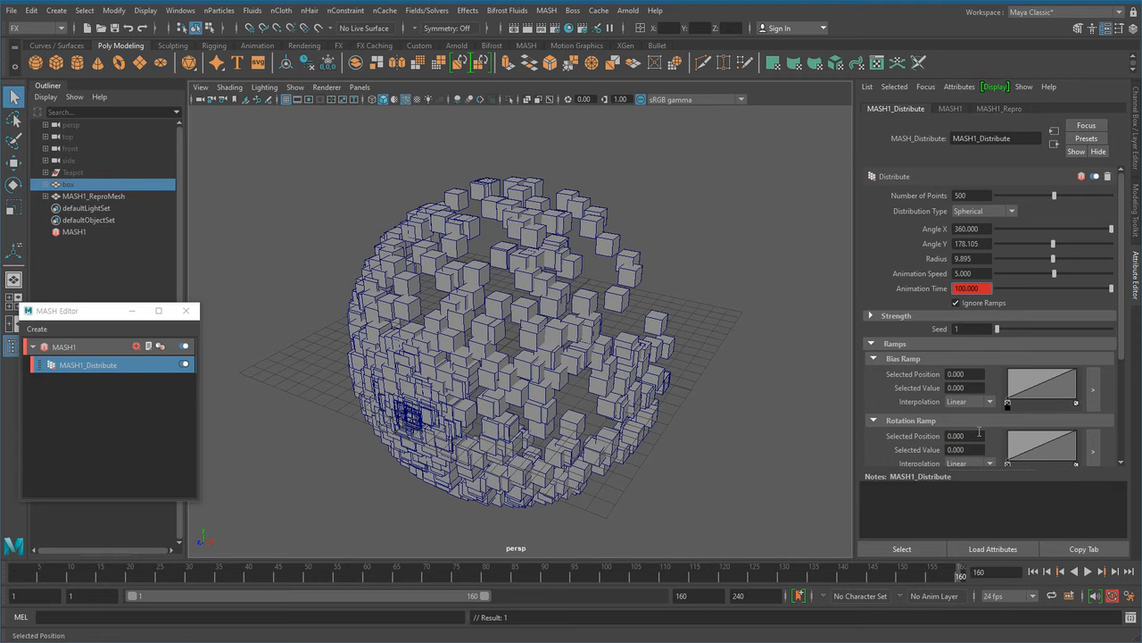
right_click(978, 288)
left_click(986, 306)
Play the sphere animation from the first frame, view it from different angles, and stop playback
left_click(1033, 572)
left_click(1088, 571)
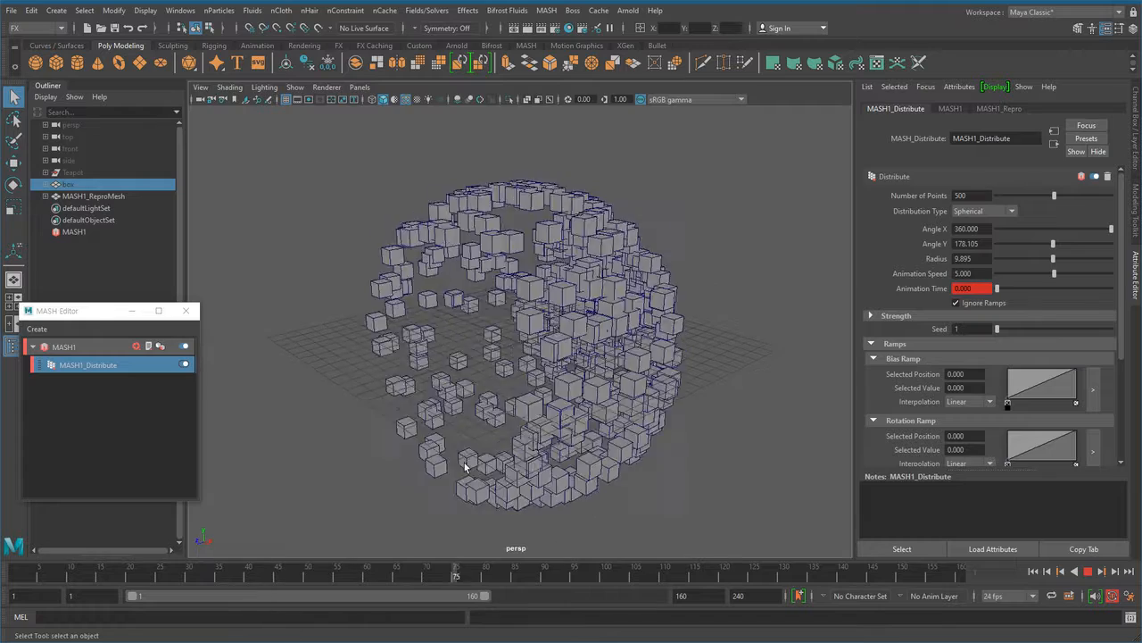
left_click_drag(382, 464, 566, 449, "alt")
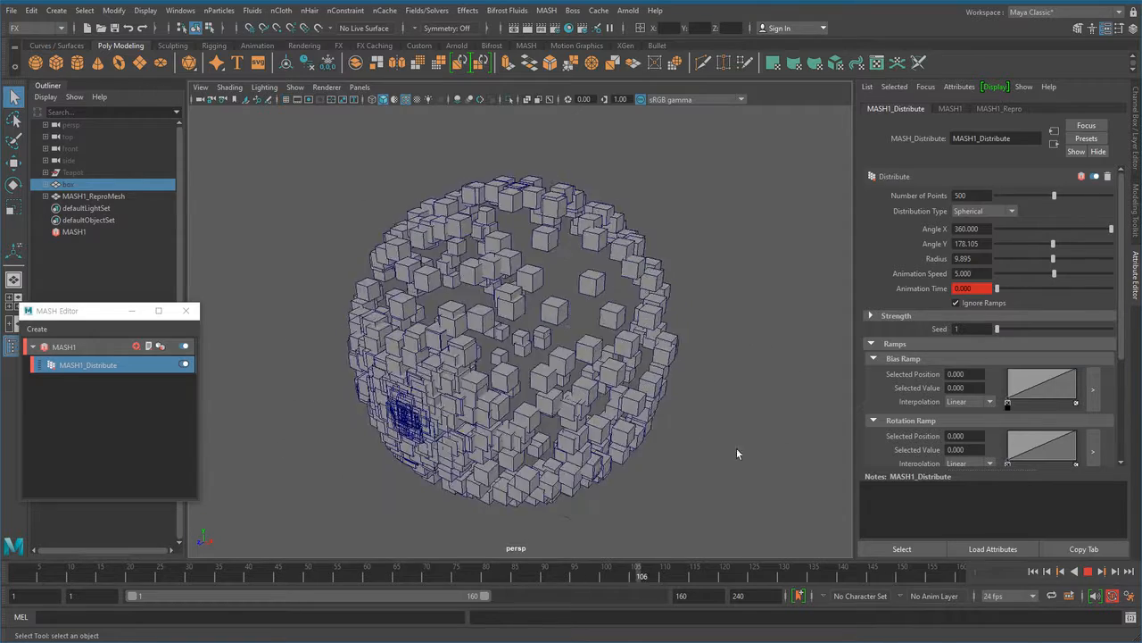
left_click(1089, 575)
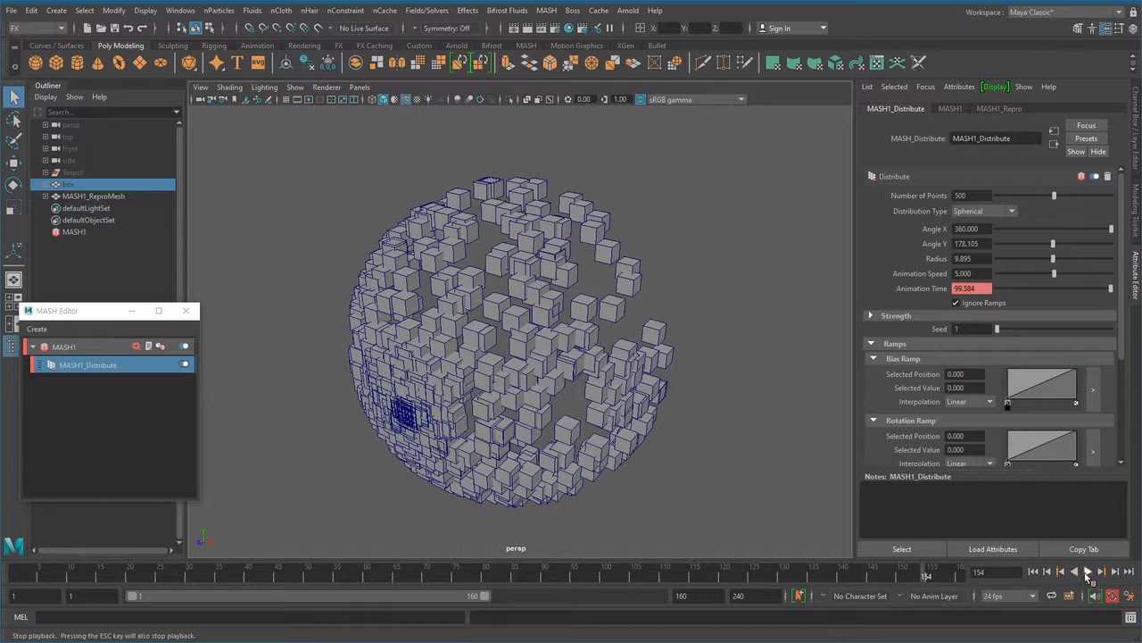
Return to frame 1 and remove the Animation Time keyframes by breaking the attribute's connection
left_click(1033, 572)
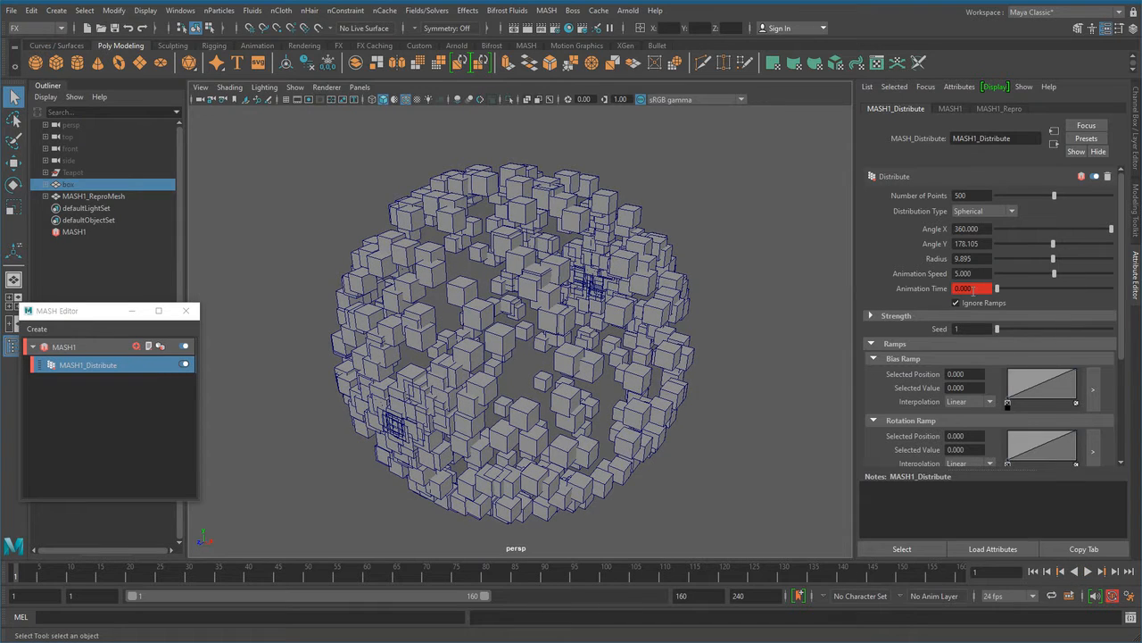
right_click(971, 290)
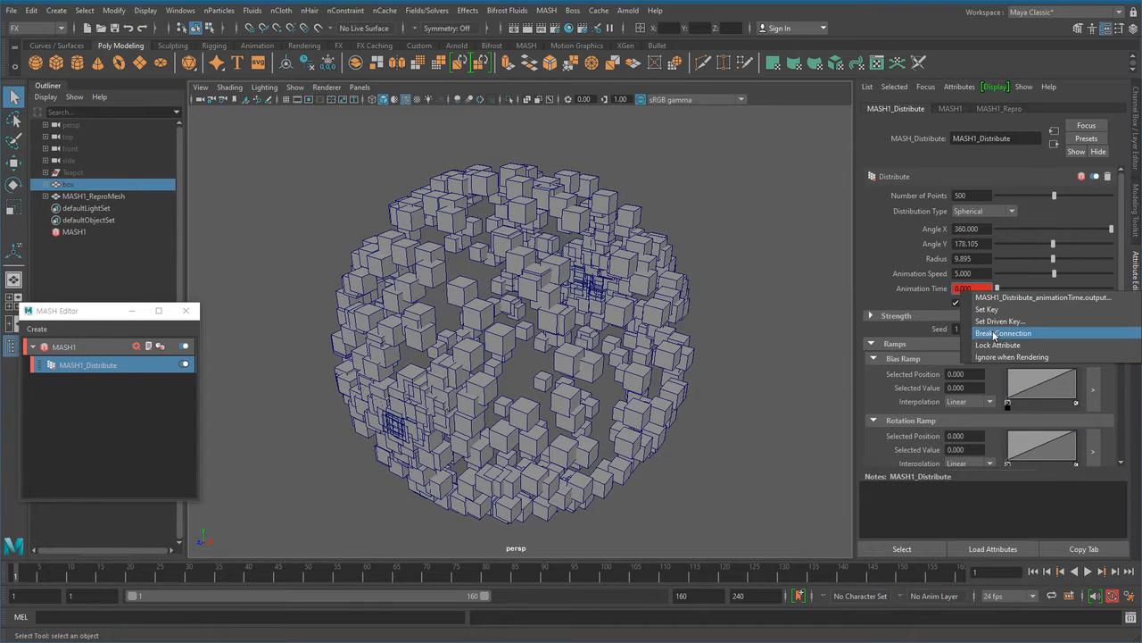
left_click(995, 333)
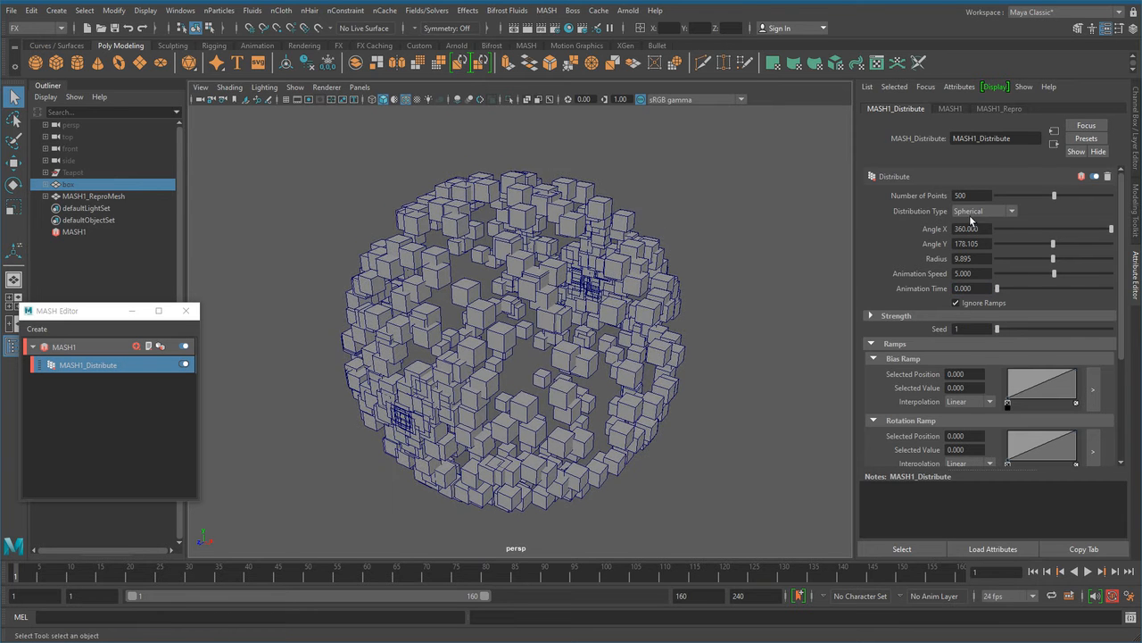
Switch the Distribute node's distribution type to Grid and view the resulting cube arrangement
left_click(979, 213)
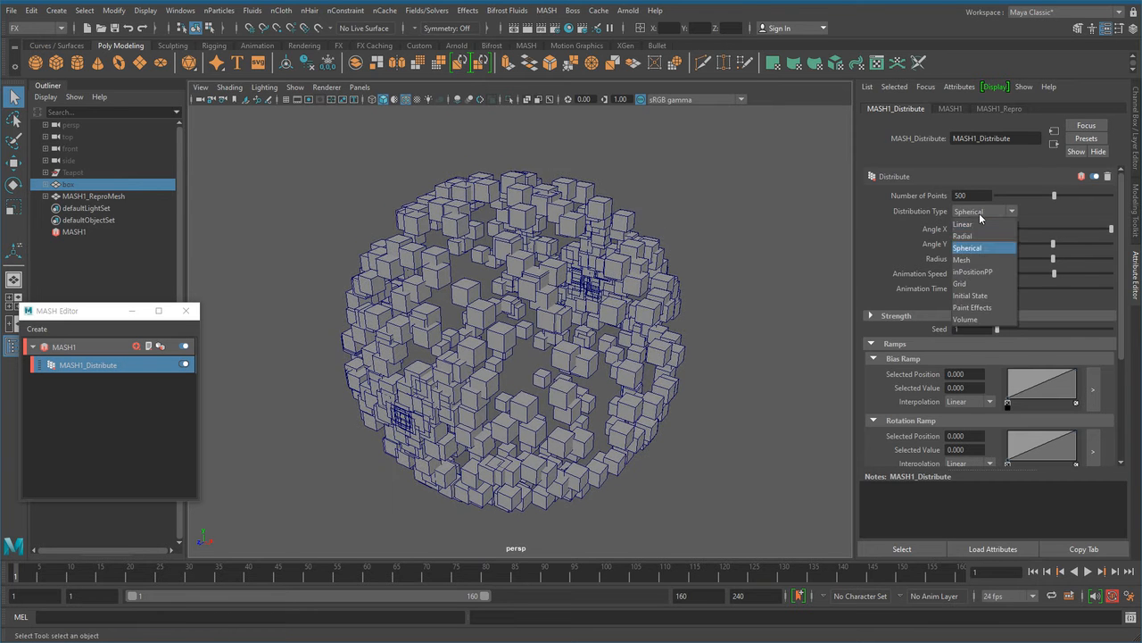
left_click(973, 284)
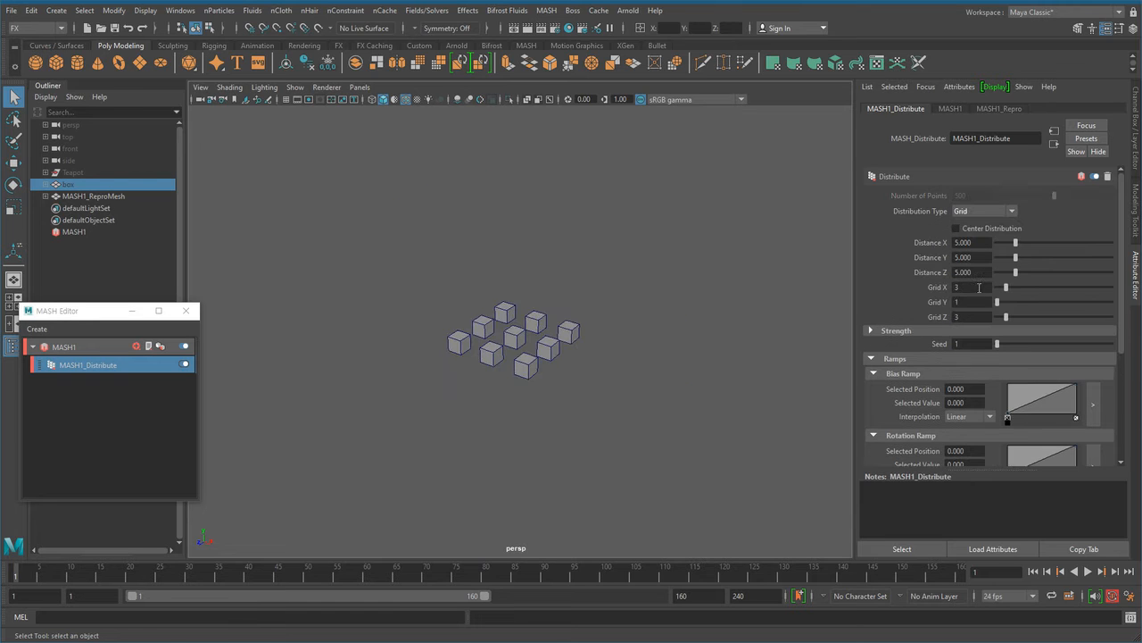
scroll(581, 428, "up", 2)
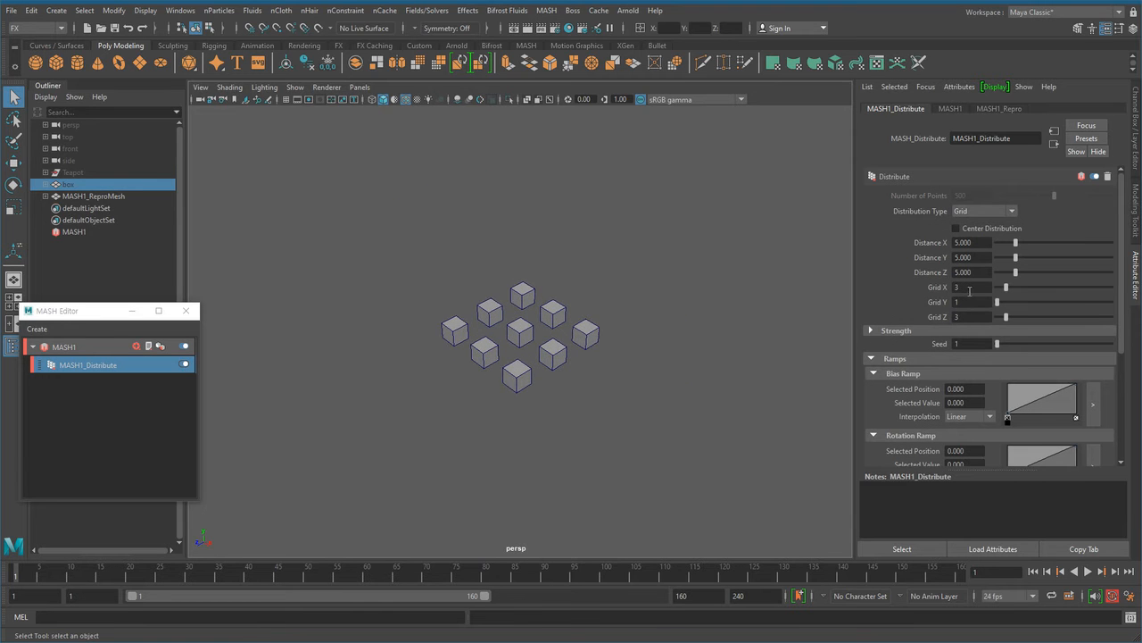
left_click(953, 286)
key("Tab")
key("Tab")
scroll(572, 423, "up", 2)
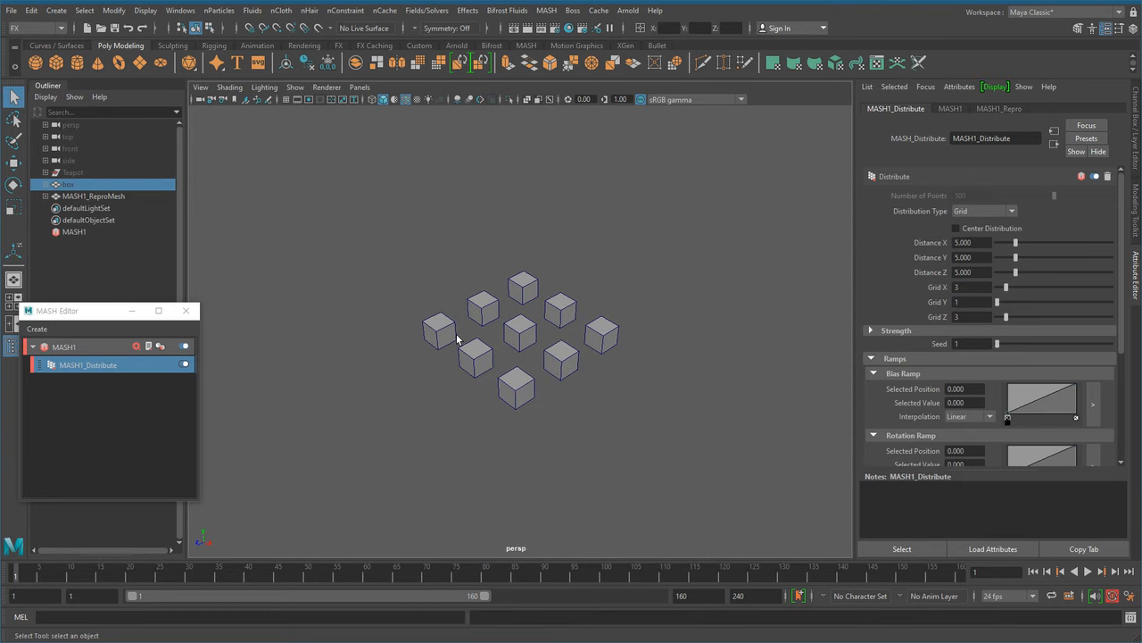
left_click_drag(604, 396, 642, 407, "alt")
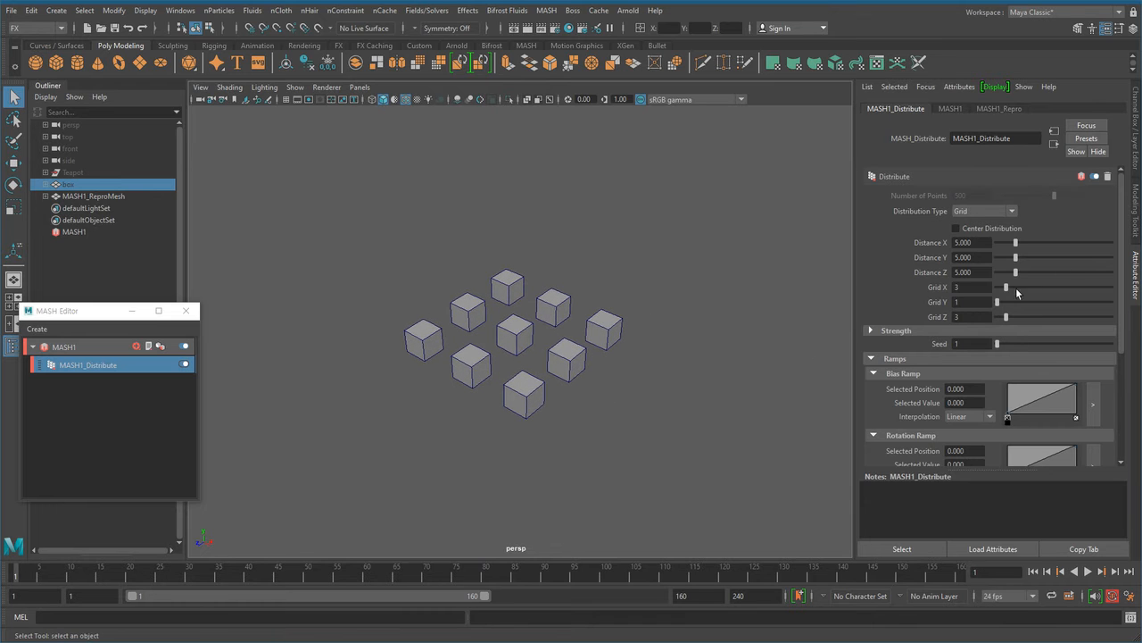
Set the Distribute node's Grid X, Grid Y and Grid Z counts to 10 each
left_click_drag(1006, 290, 1040, 301)
left_click_drag(678, 375, 534, 418, "alt")
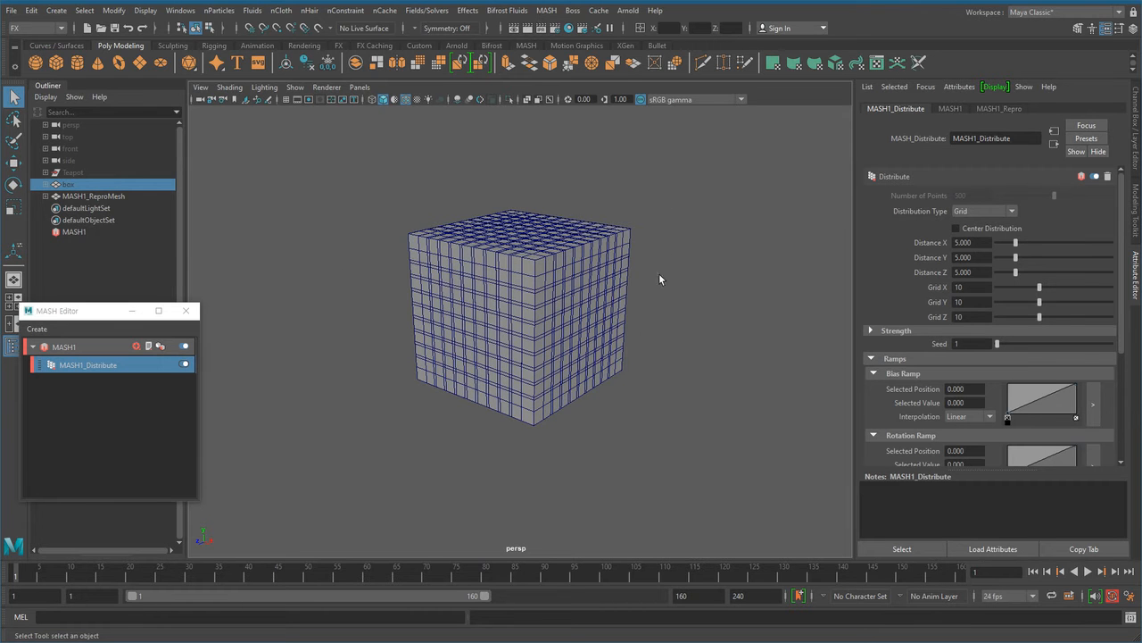
middle_click_drag(650, 372, 654, 390, "alt")
Spread the cube grid apart by setting Distance X to 10.895, Distance Y to 10.263 and Distance Z to 11.368
left_click_drag(1015, 242, 1038, 242)
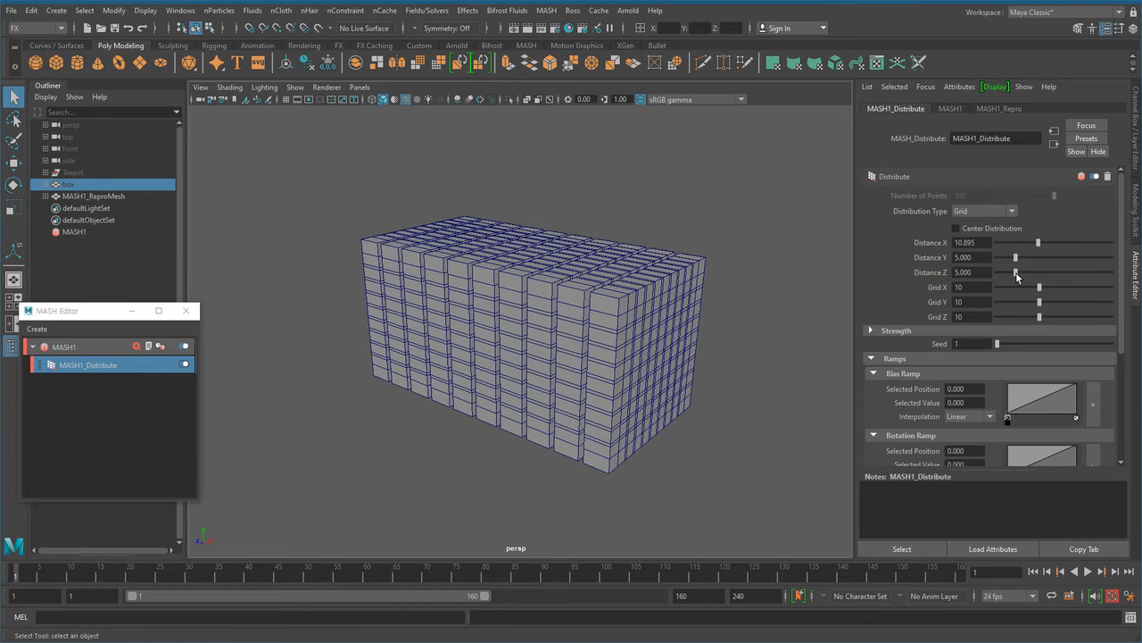
left_click_drag(1017, 272, 1036, 259)
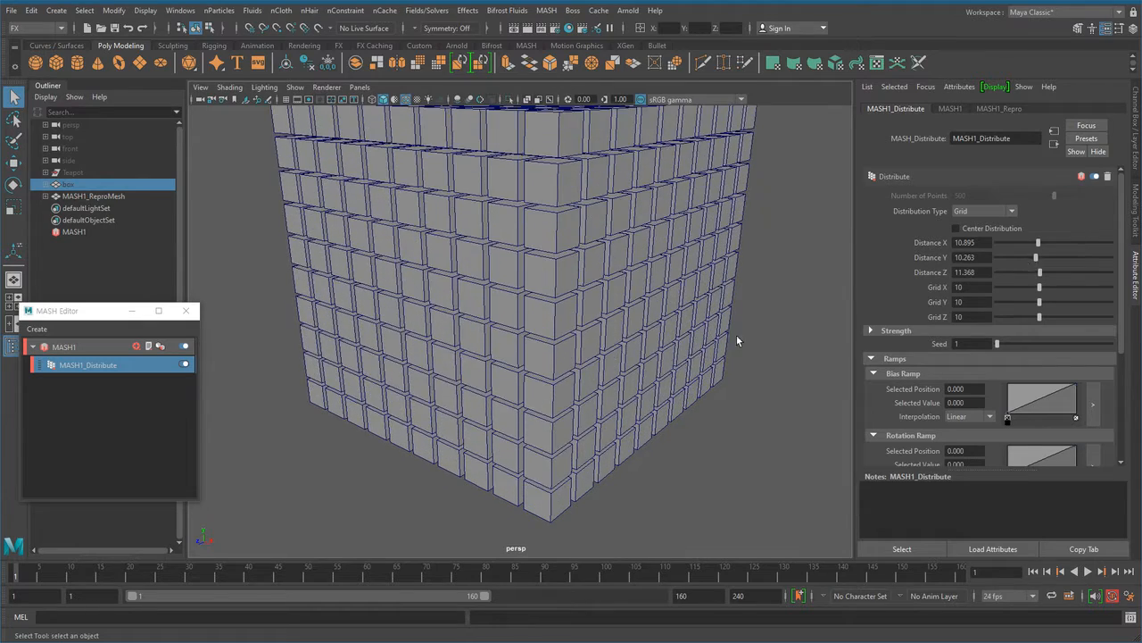
scroll(459, 332, "down", 5)
left_click_drag(523, 324, 597, 452, "alt")
scroll(659, 414, "up", 1)
right_click_drag(659, 414, 603, 413, "alt")
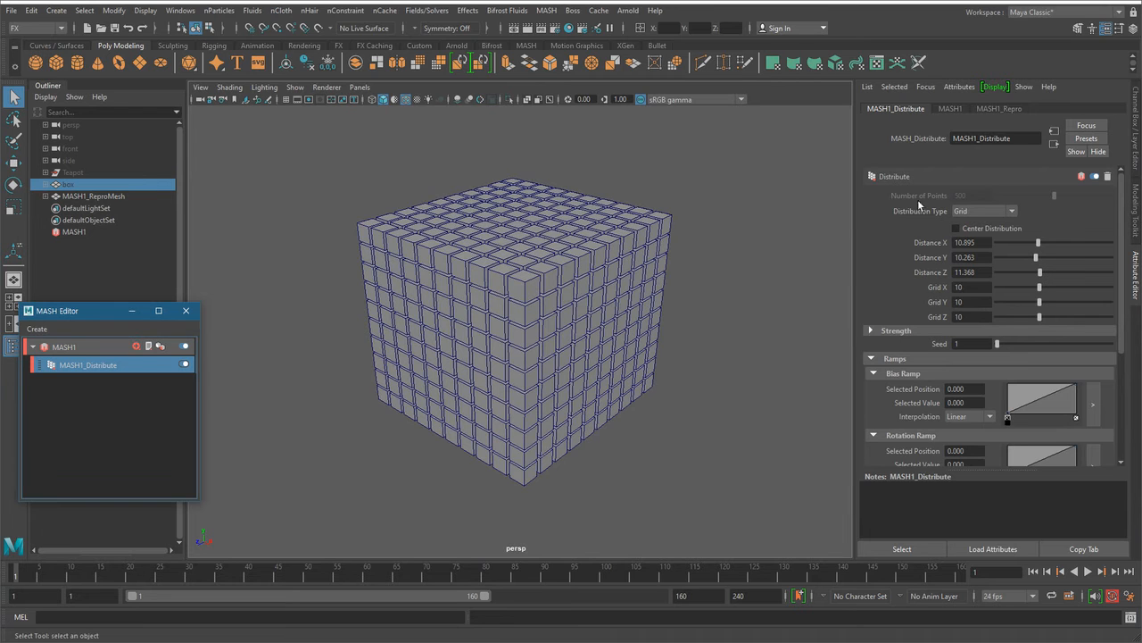
Add an Offset node to the MASH1 network and show its main transform settings
left_click(85, 346)
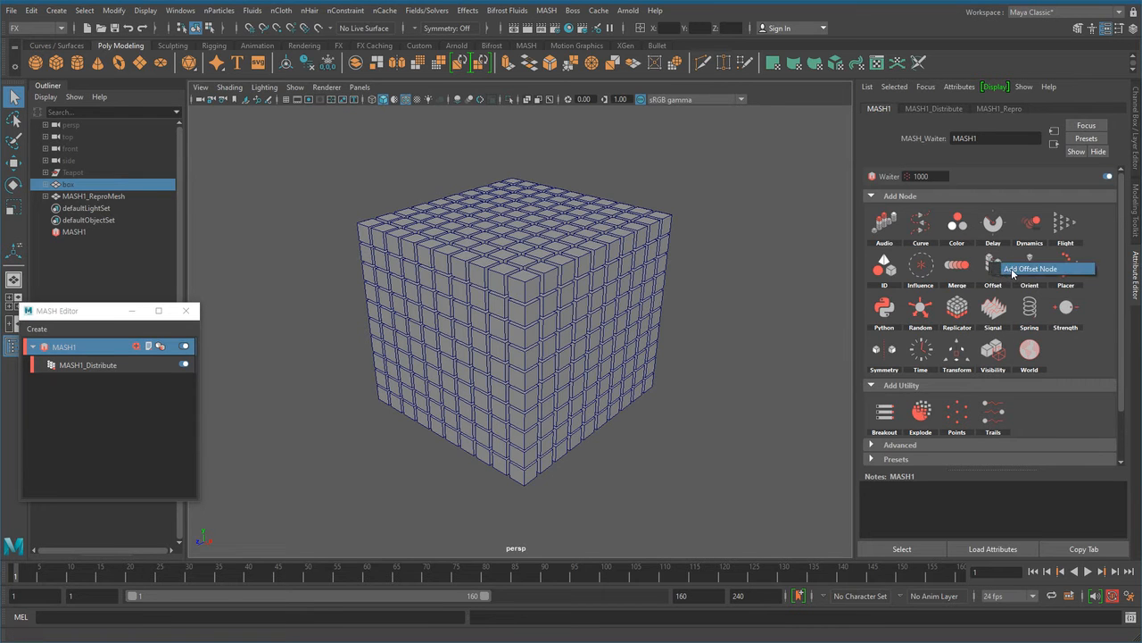
left_click(1012, 270)
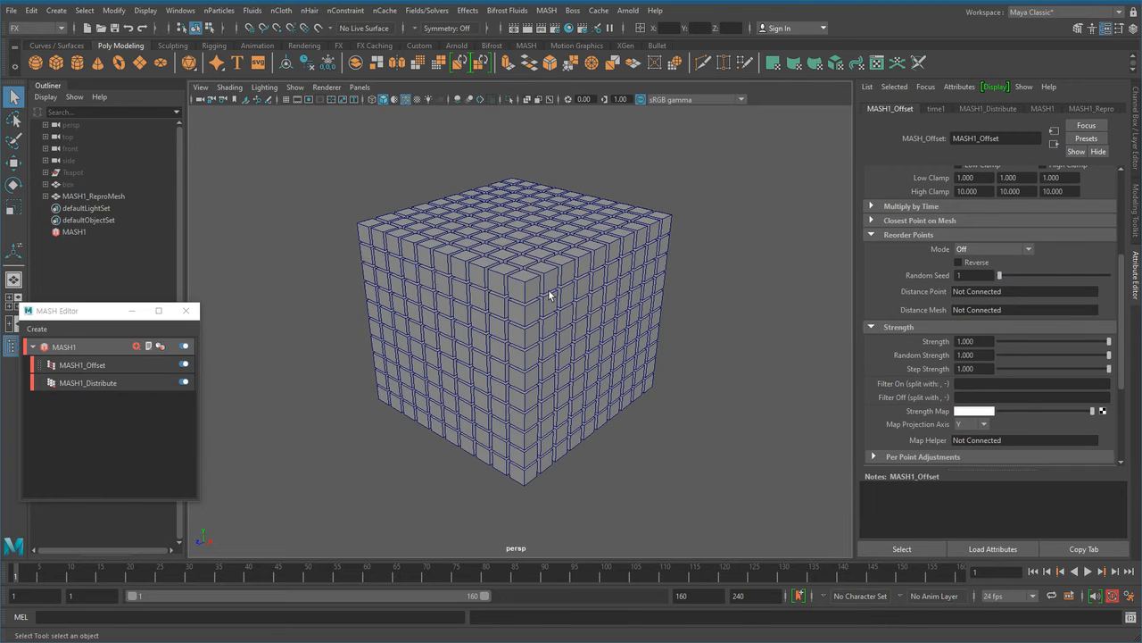
left_click(89, 365)
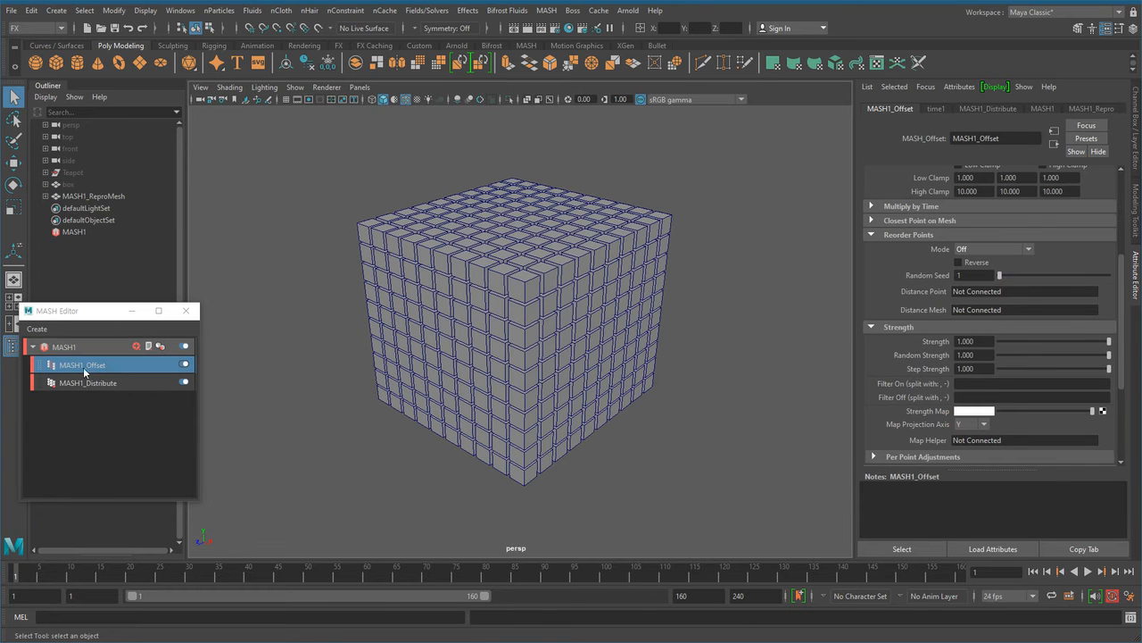
left_click_drag(1124, 308, 1123, 210)
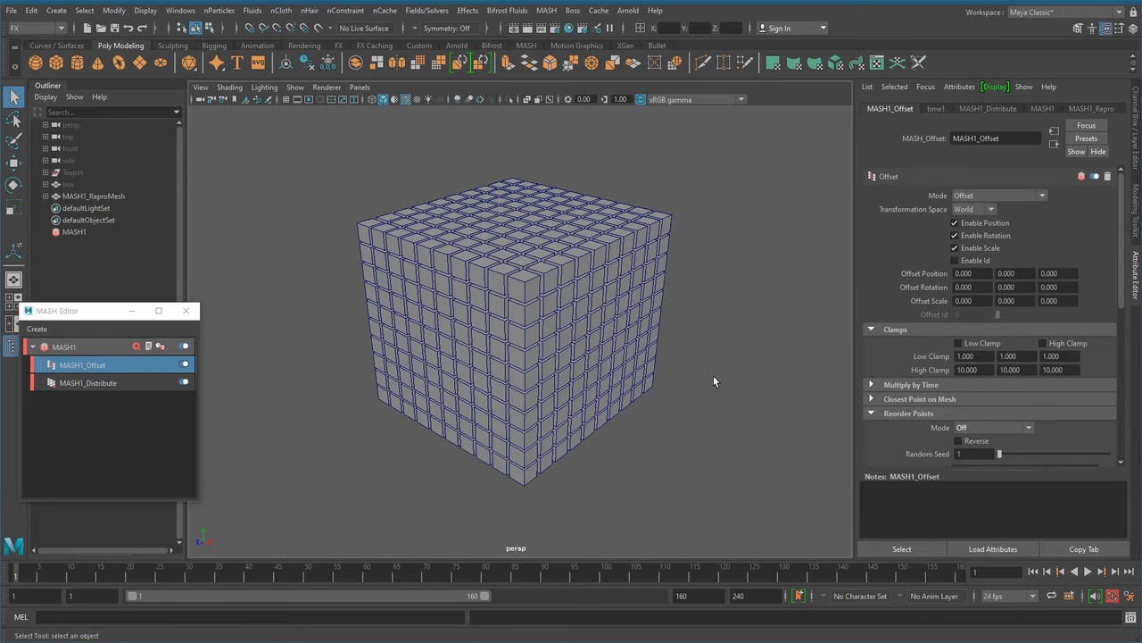
right_click_drag(722, 377, 731, 383, "alt")
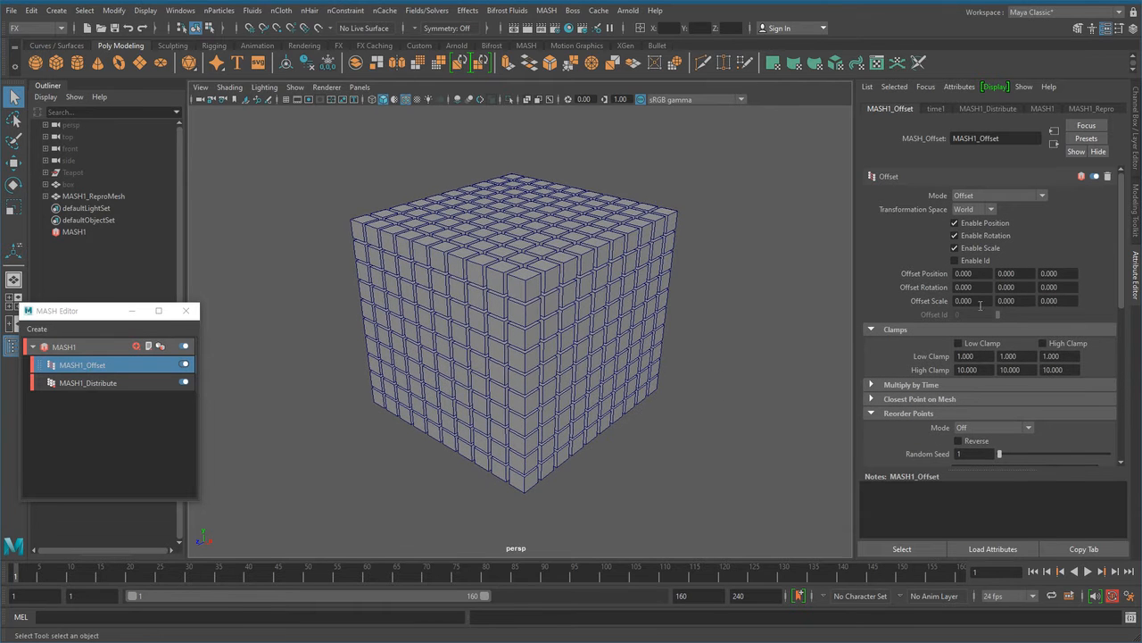
Set the Offset node's Offset Scale to -1 on X, Y and Z
left_click_drag(980, 303, 911, 304)
key("Return")
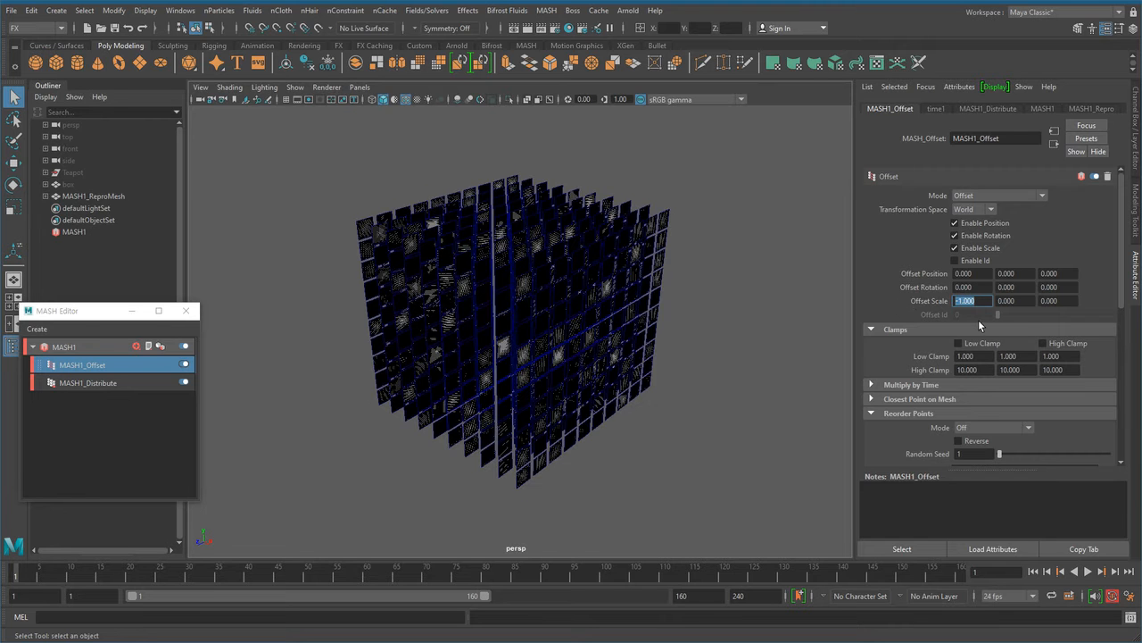
left_click_drag(1018, 306, 898, 295)
type("-1")
key("Return")
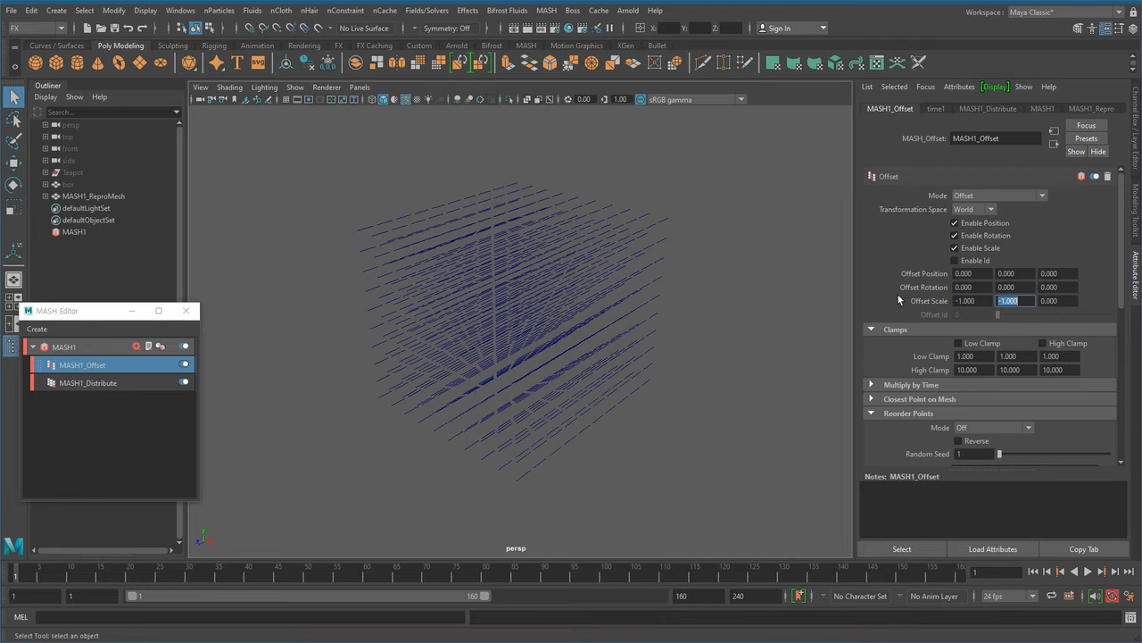
left_click_drag(1062, 303, 947, 301)
type("-1")
key("Return")
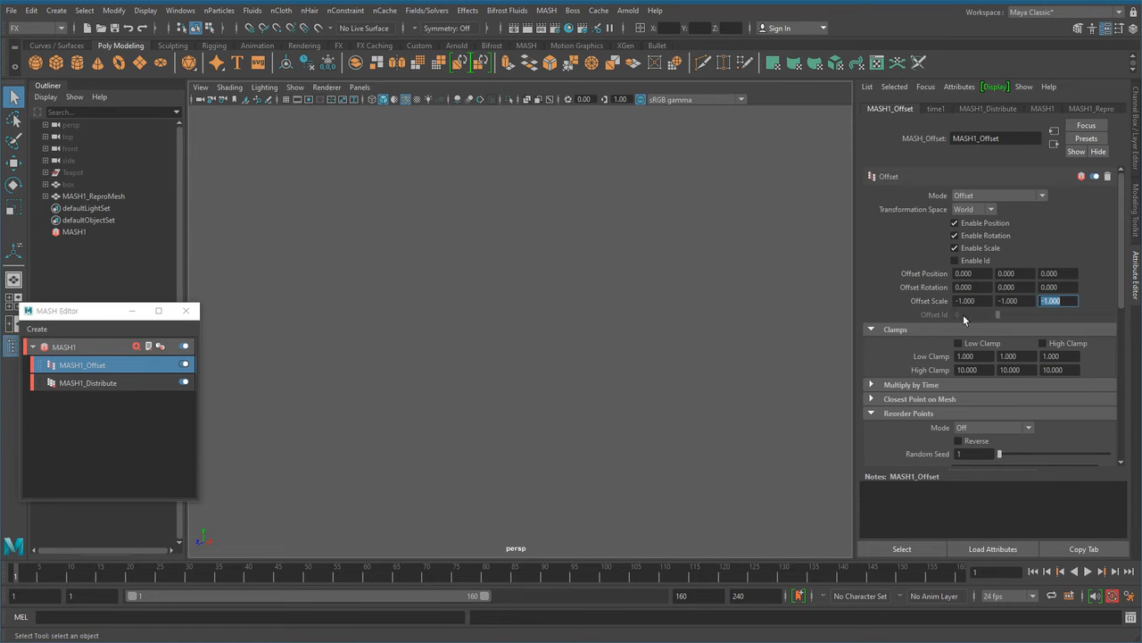
Create a falloff object for the Offset node
left_click_drag(989, 304, 946, 306)
left_click_drag(1122, 226, 1126, 393)
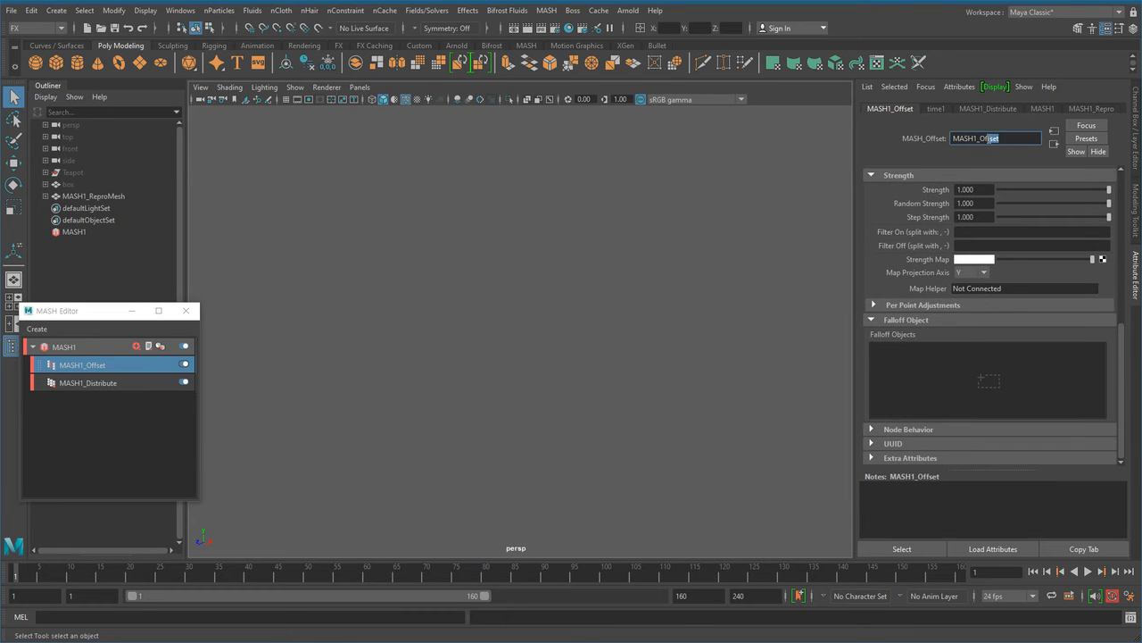
left_click(907, 321)
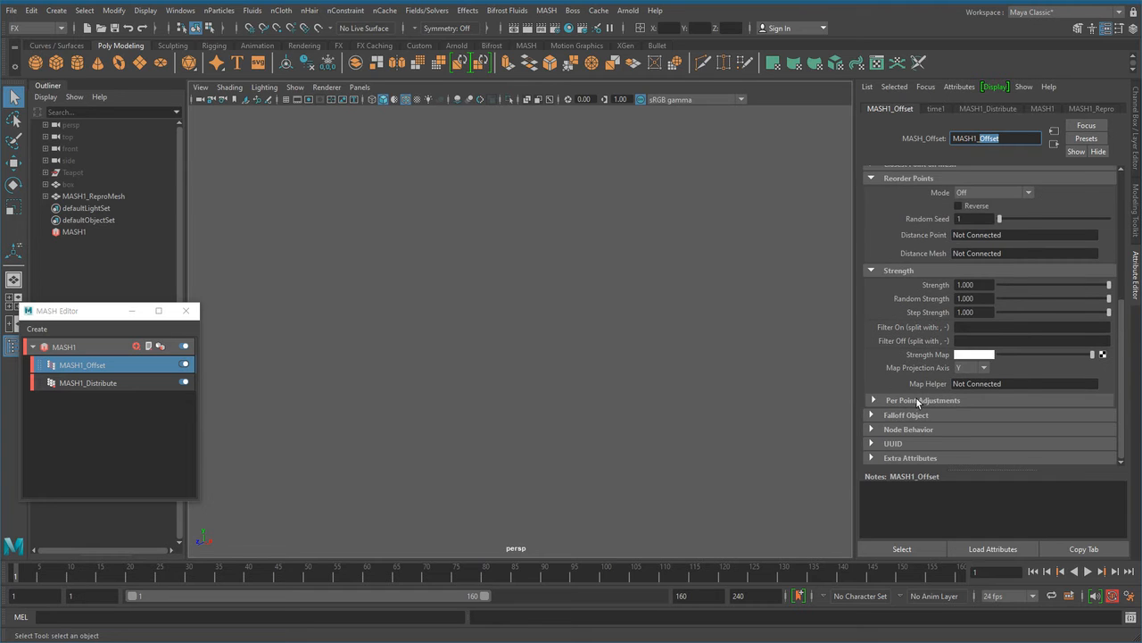
left_click(1010, 421)
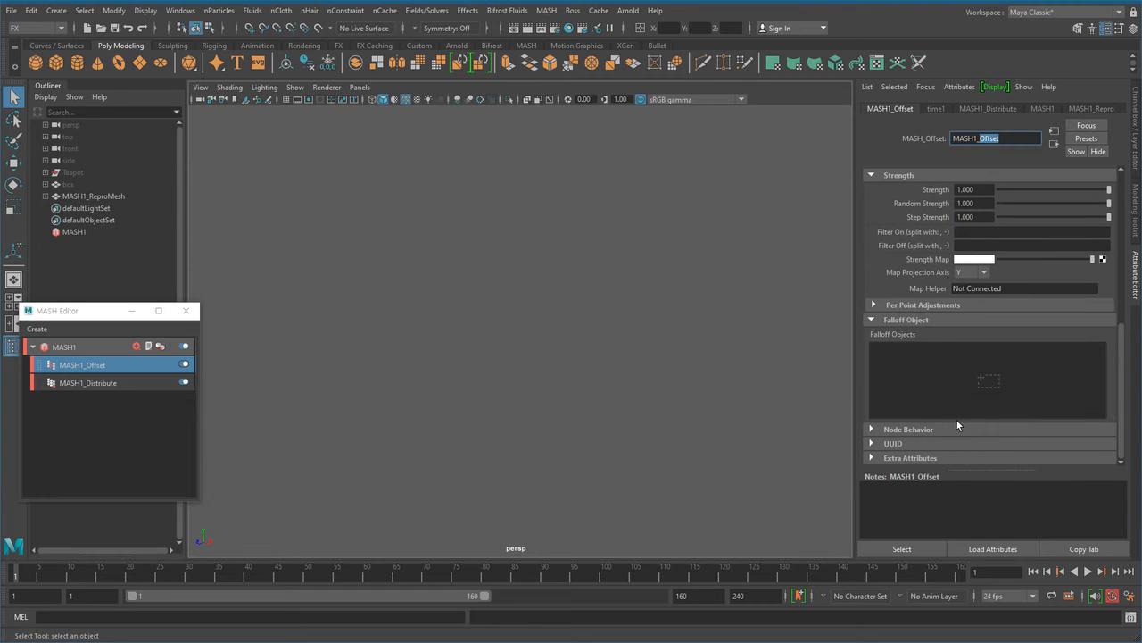
right_click(956, 371)
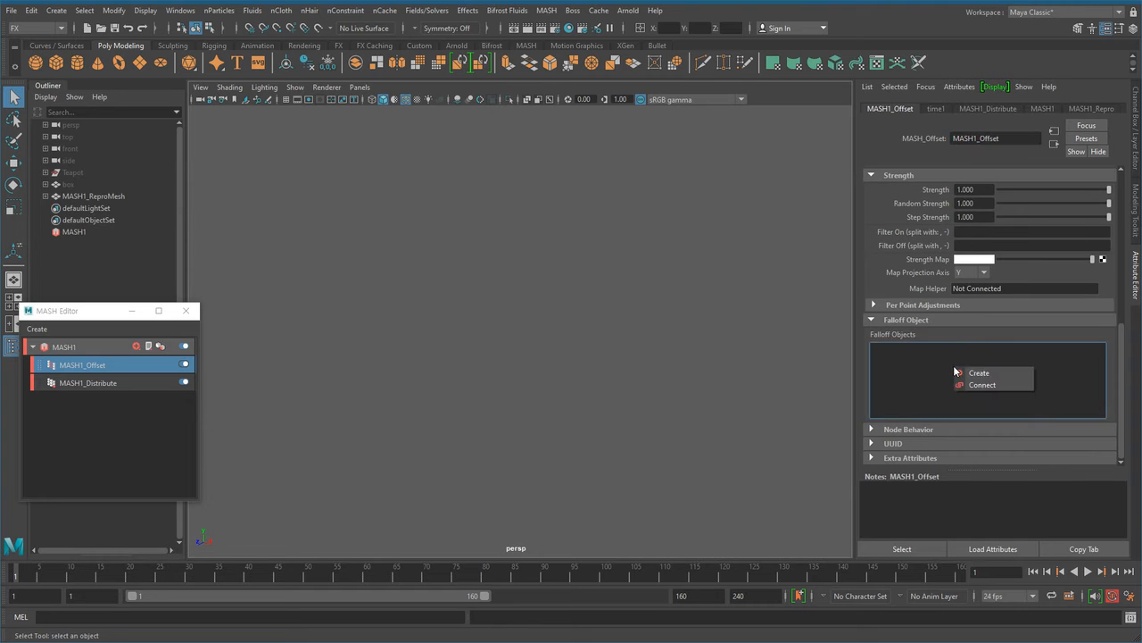
left_click(973, 373)
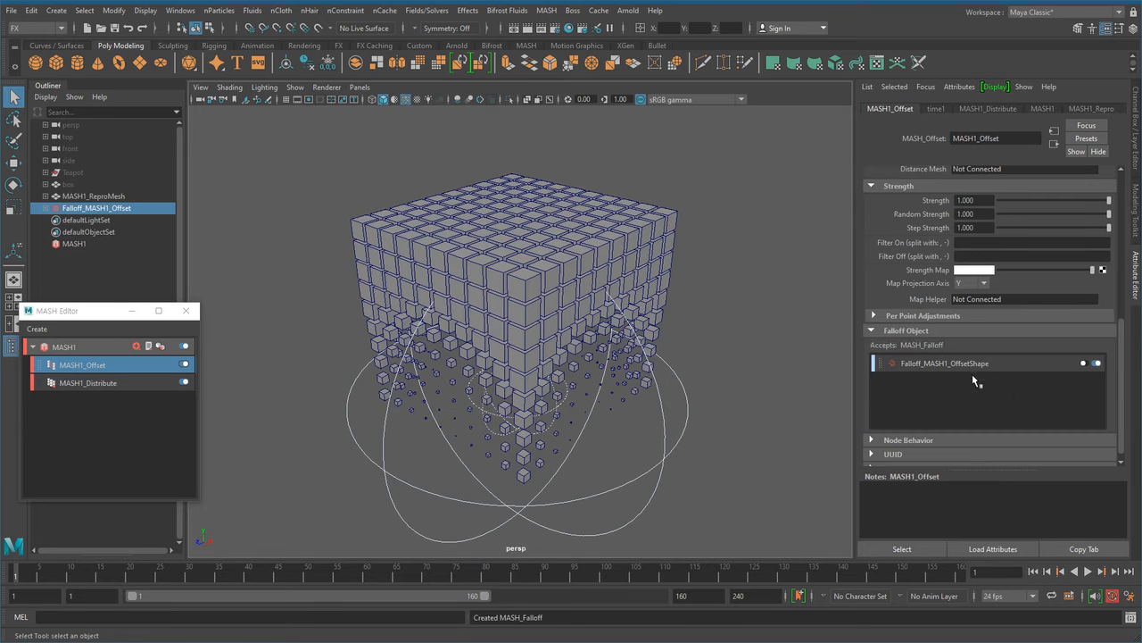
Move the falloff sphere along Z to about -23.6, clear of the cube grid
scroll(536, 452, "down", 2)
scroll(529, 462, "down", 2)
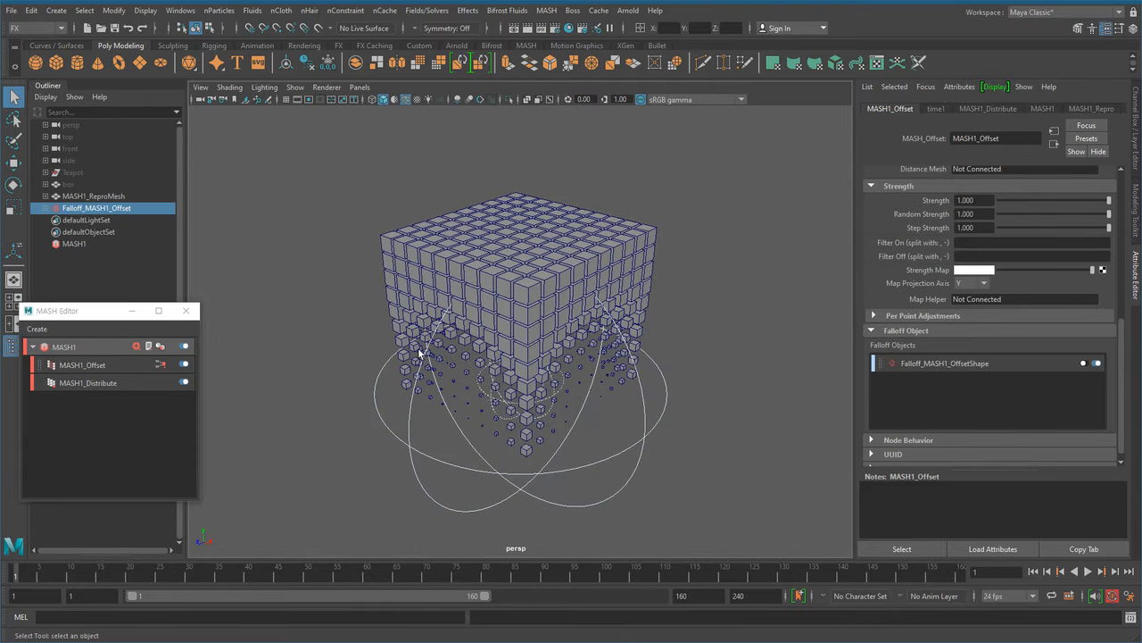
left_click_drag(572, 489, 773, 298, "alt")
key("w")
middle_click_drag(681, 395, 570, 474, "alt")
scroll(570, 474, "down", 1)
left_click_drag(568, 476, 608, 442, "alt")
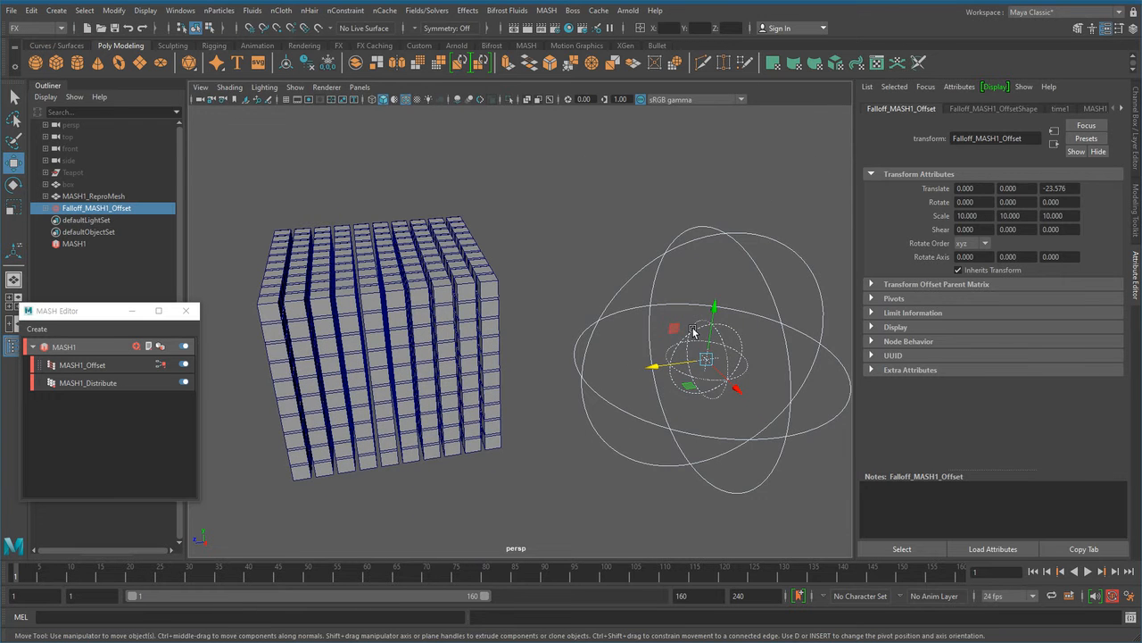
Review the Offset node's scale values and slide the falloff sphere along Z back into the cube grid
left_click(85, 365)
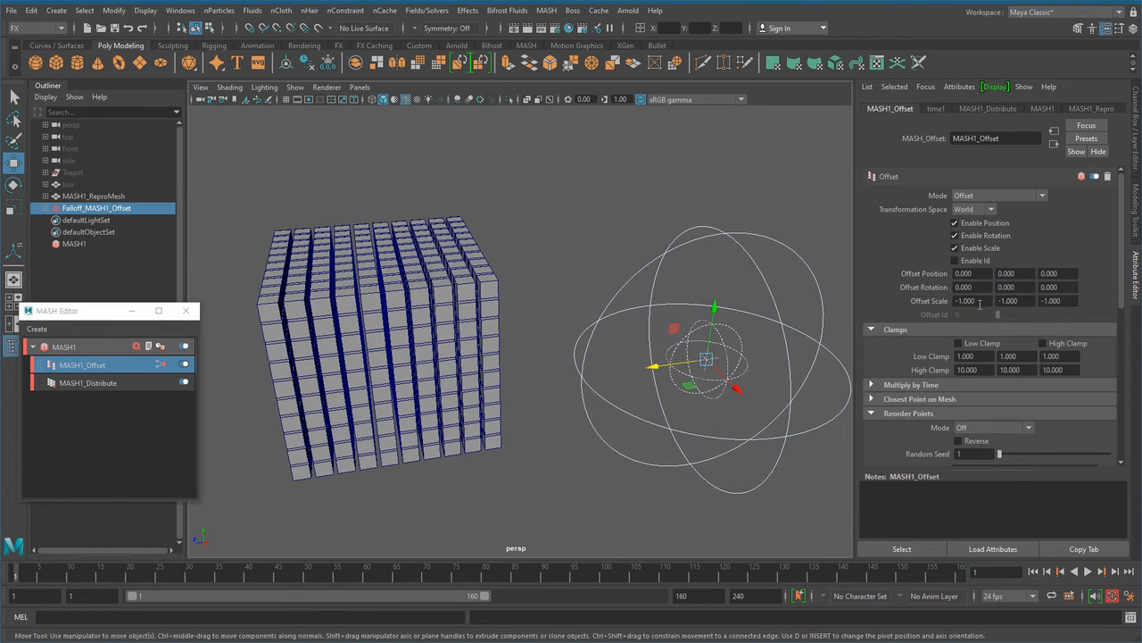
left_click(980, 301)
key("Tab")
key("Tab")
left_click_drag(434, 308, 506, 439, "alt")
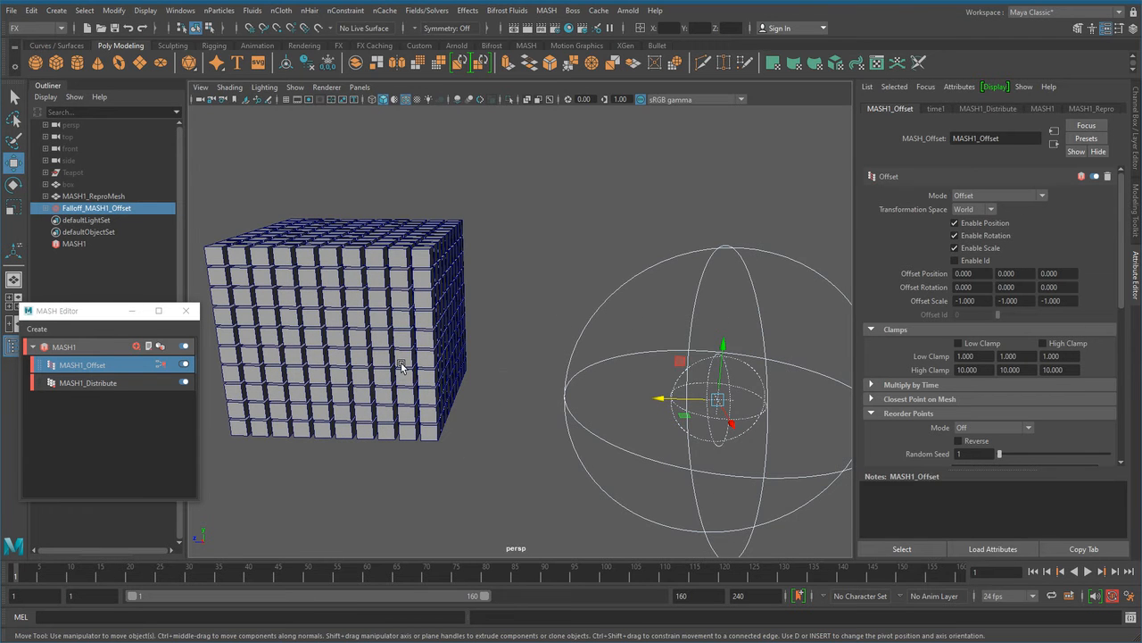
right_click_drag(596, 424, 590, 449, "alt")
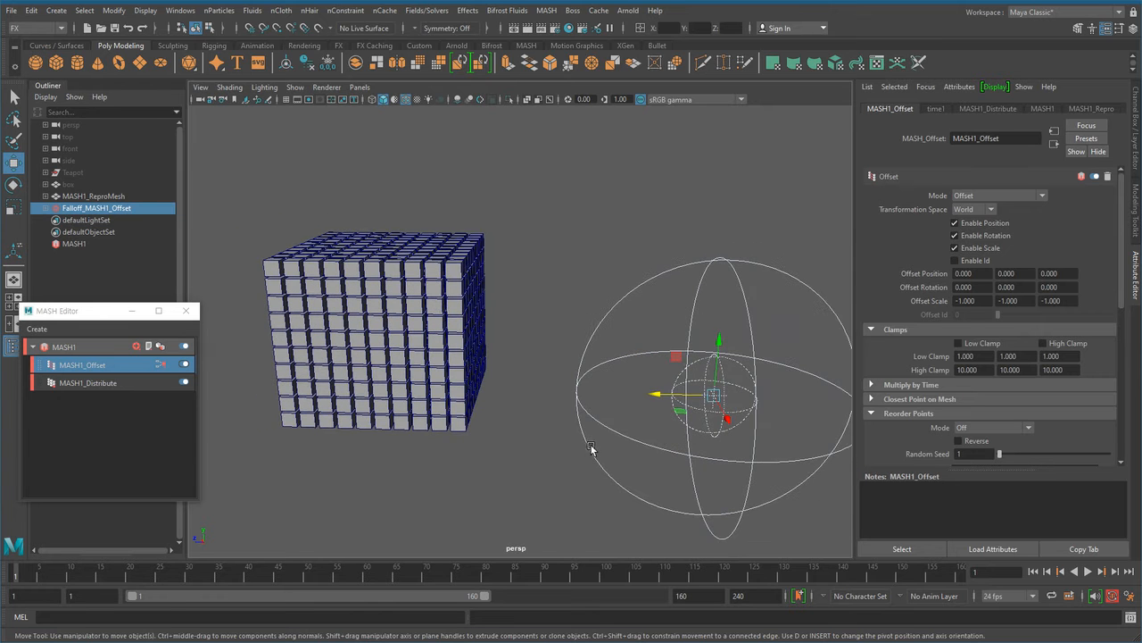
left_click_drag(658, 395, 427, 420)
left_click_drag(477, 453, 445, 405, "alt")
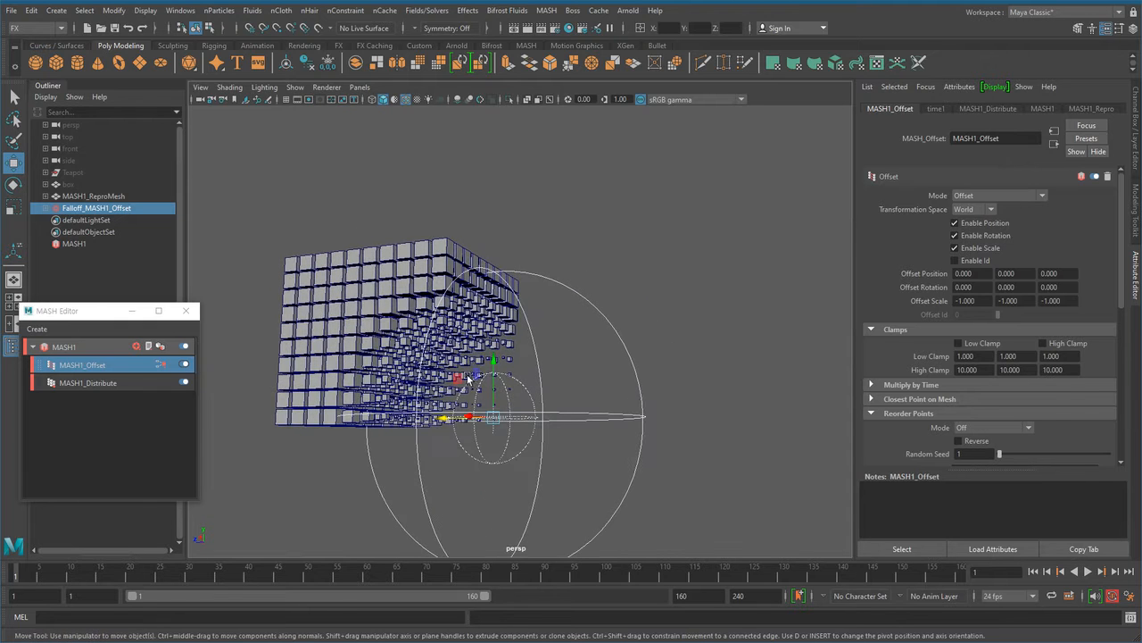
Reposition the falloff sphere over an upper corner of the cube grid and inspect the scaling effect from several angles
left_click_drag(491, 362, 511, 408)
left_click_drag(505, 321, 86, 347, "alt")
left_click_drag(393, 417, 535, 410, "alt")
left_click_drag(606, 330, 516, 348)
mouse_move(598, 360)
left_mouse_down()
mouse_move(248, 566)
mouse_move(438, 466)
mouse_move(607, 336)
mouse_move(599, 347)
left_mouse_up()
left_click_drag(551, 438, 527, 291, "alt")
left_click_drag(600, 373, 600, 476, "alt")
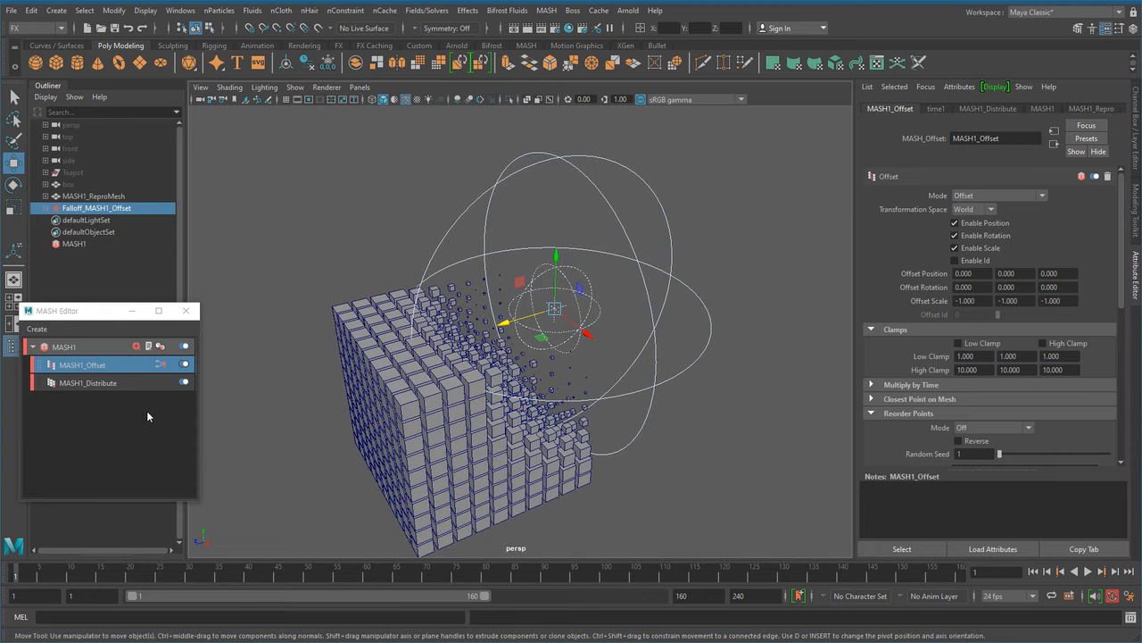
Disable the Offset node in the MASH1 network and view the full cube grid
left_click(183, 365)
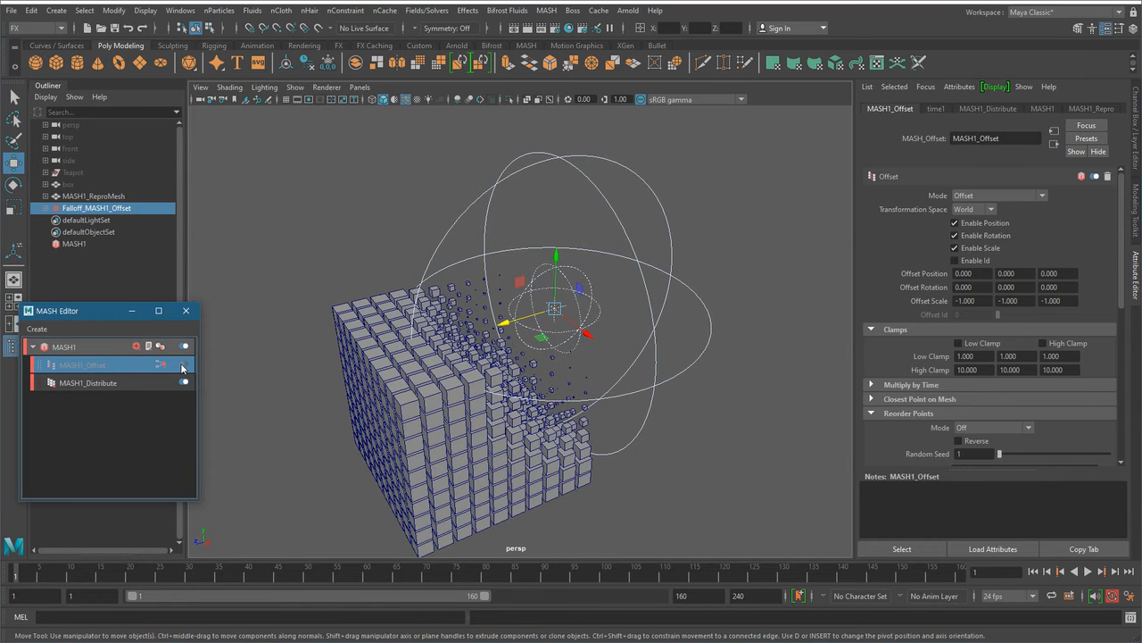
left_click(183, 365)
left_click_drag(631, 473, 602, 464, "alt")
right_click_drag(602, 464, 605, 464, "alt")
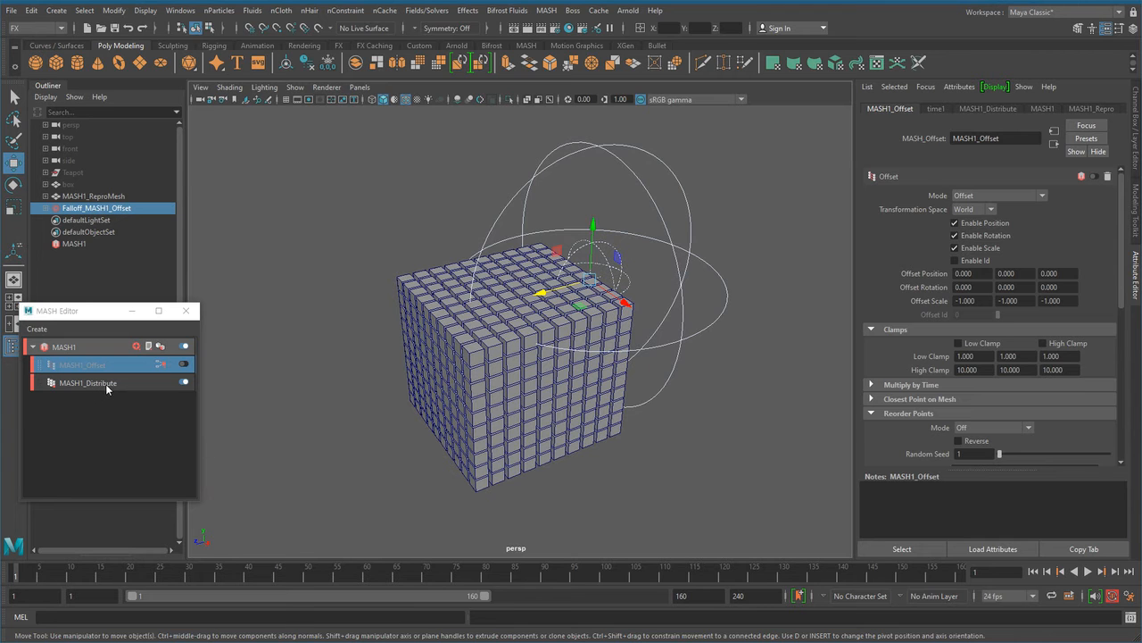
Set the distribution type of the MASH1_Distribute node to Mesh
left_click(106, 384)
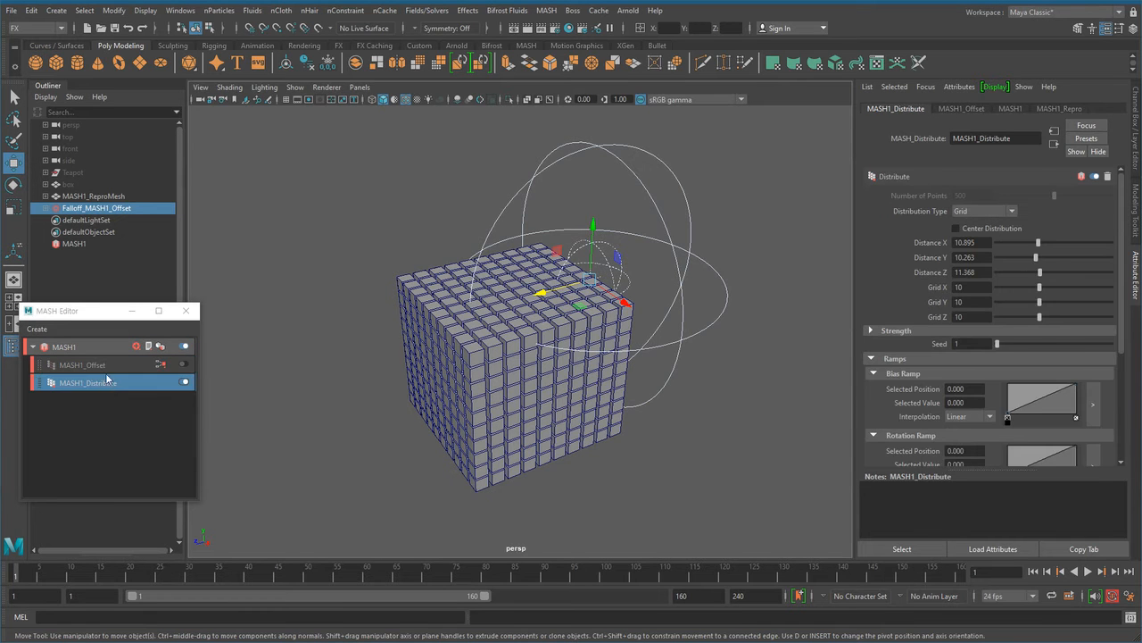
left_click(109, 367)
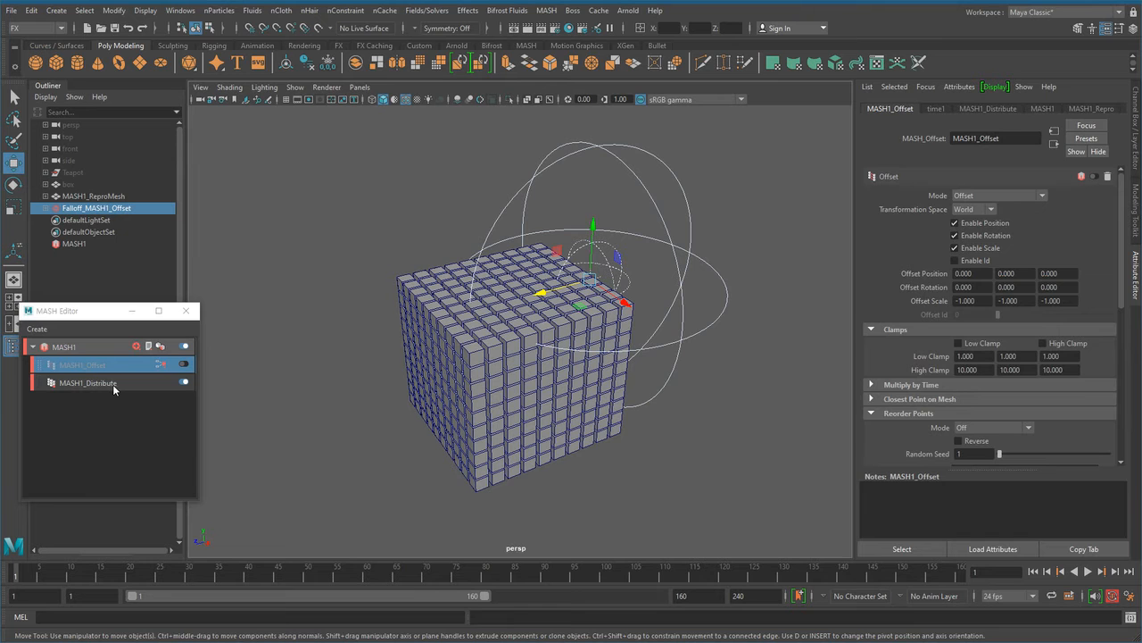
left_click(112, 384)
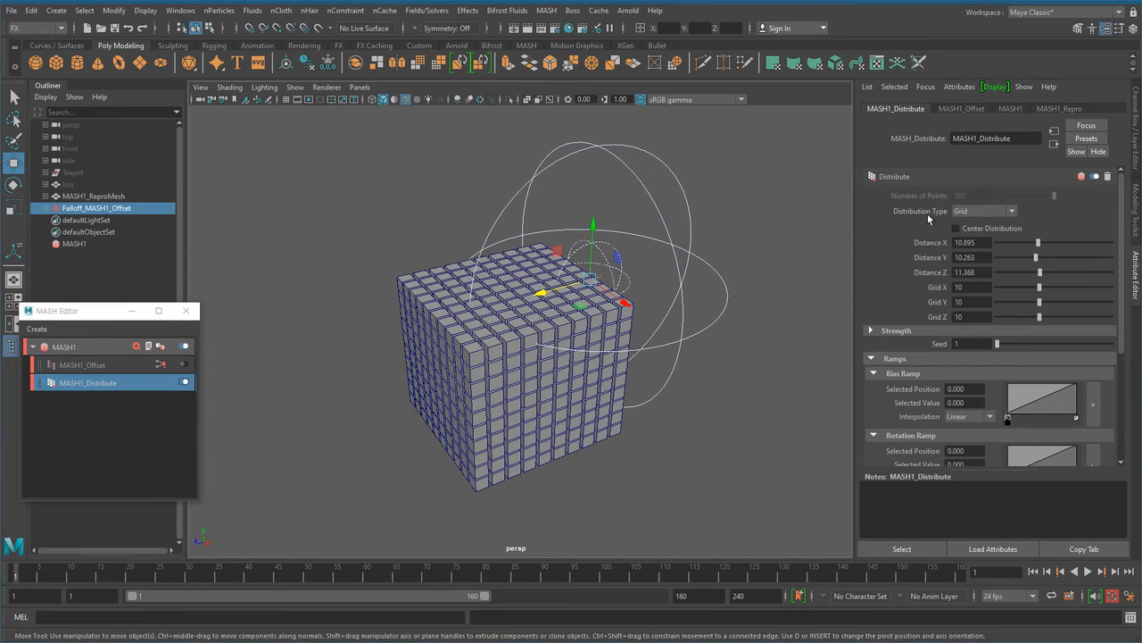
left_click(1002, 212)
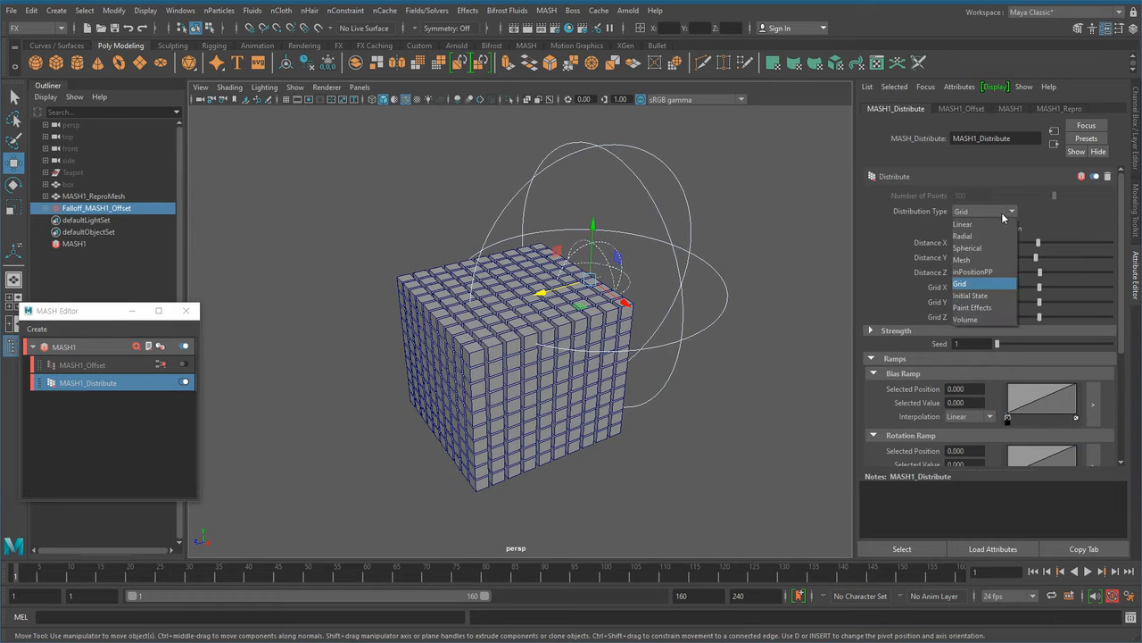
left_click(961, 260)
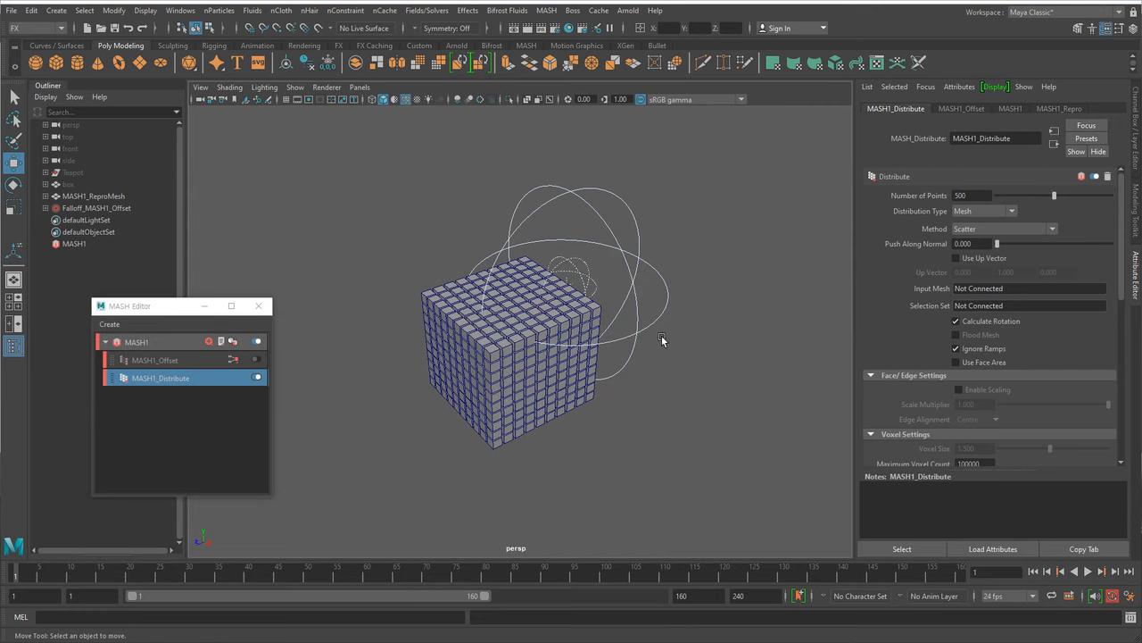
Create a polygon plane and set its width and height to about 70.5
right_click_drag(678, 255, 609, 231, "shift")
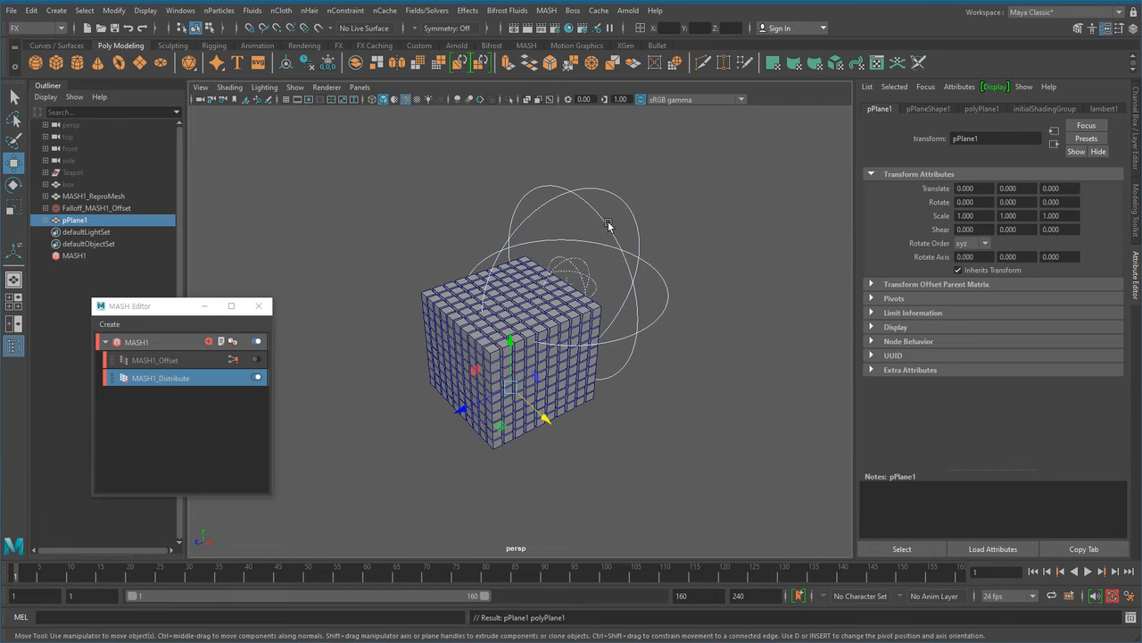
left_click(1137, 125)
left_click(1026, 246)
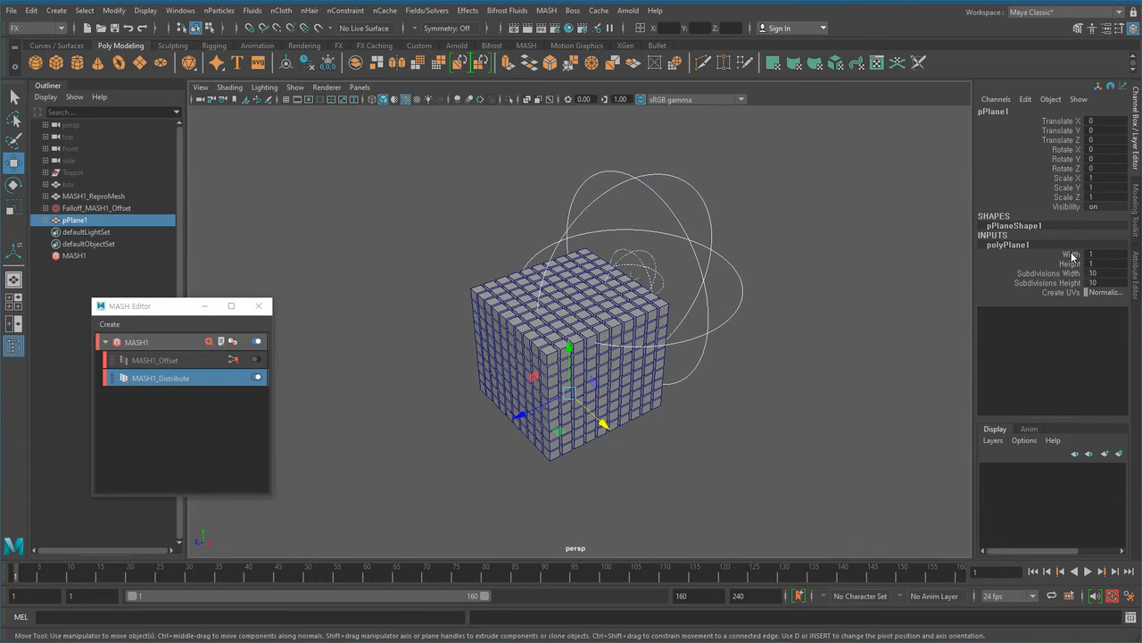
left_click_drag(1073, 256, 1071, 265)
middle_click_drag(604, 401, 754, 450)
right_click_drag(813, 439, 665, 423, "alt")
Increase the plane's width and height subdivisions together to get a denser grid, keeping the plane selected
left_click_drag(1060, 274, 1063, 283)
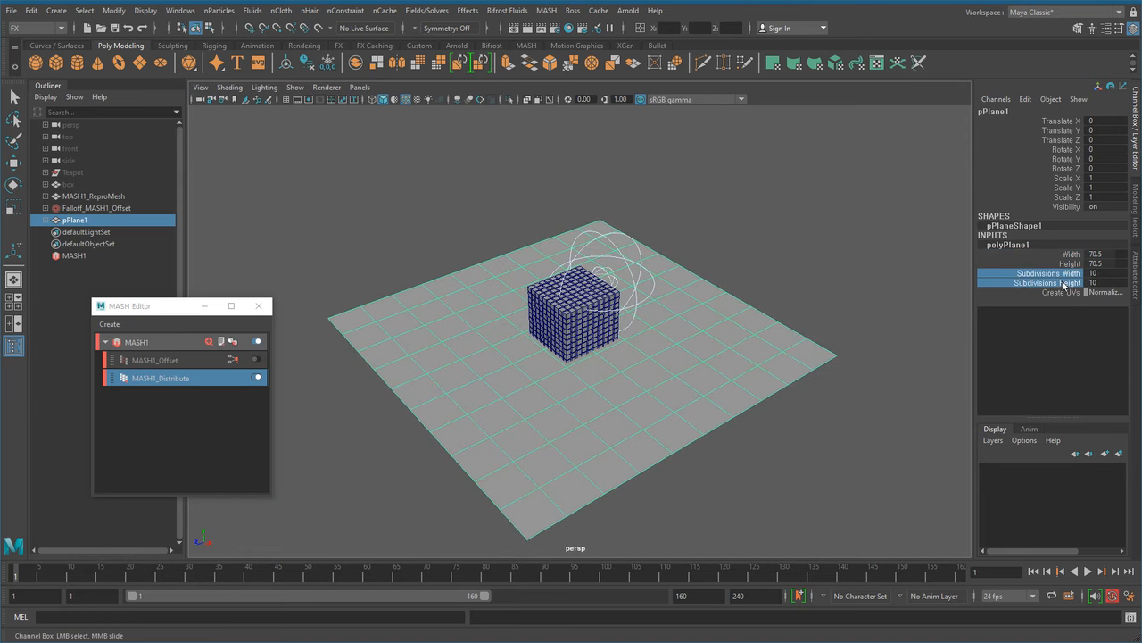
middle_click_drag(699, 487, 612, 513)
left_click_drag(612, 513, 727, 479, "alt")
key("w")
left_click(828, 229)
left_click(406, 316)
Switch to the Modeling menu set, detach the Sculpting Tools list as a floating palette and activate the Sculpt Tool
left_click(38, 28)
left_click(25, 41)
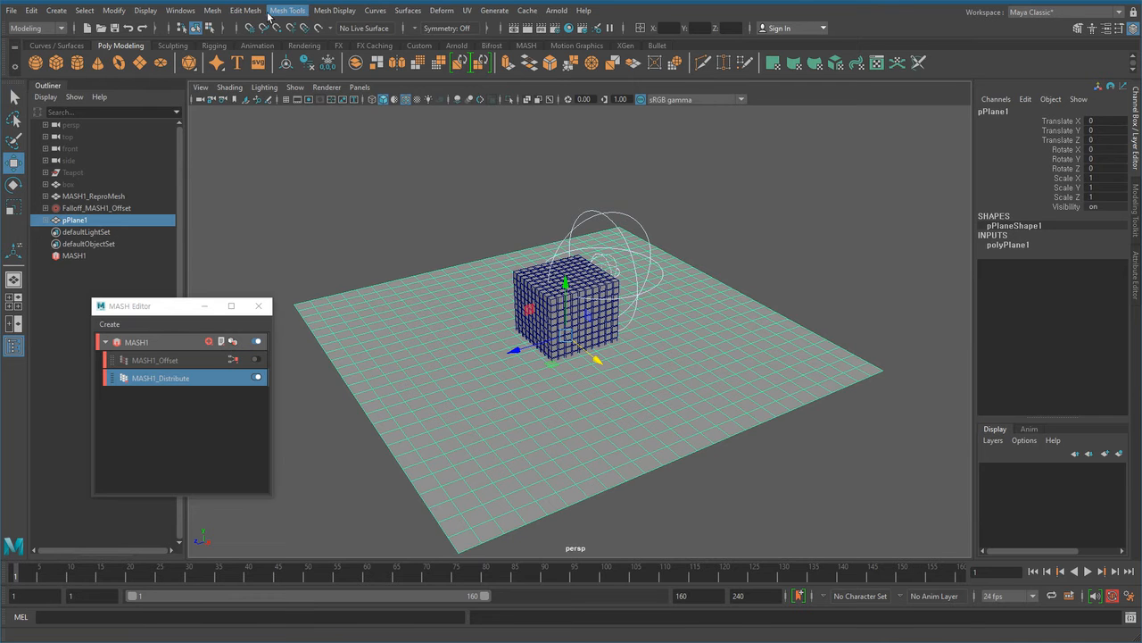
left_click(299, 12)
mouse_move(357, 187)
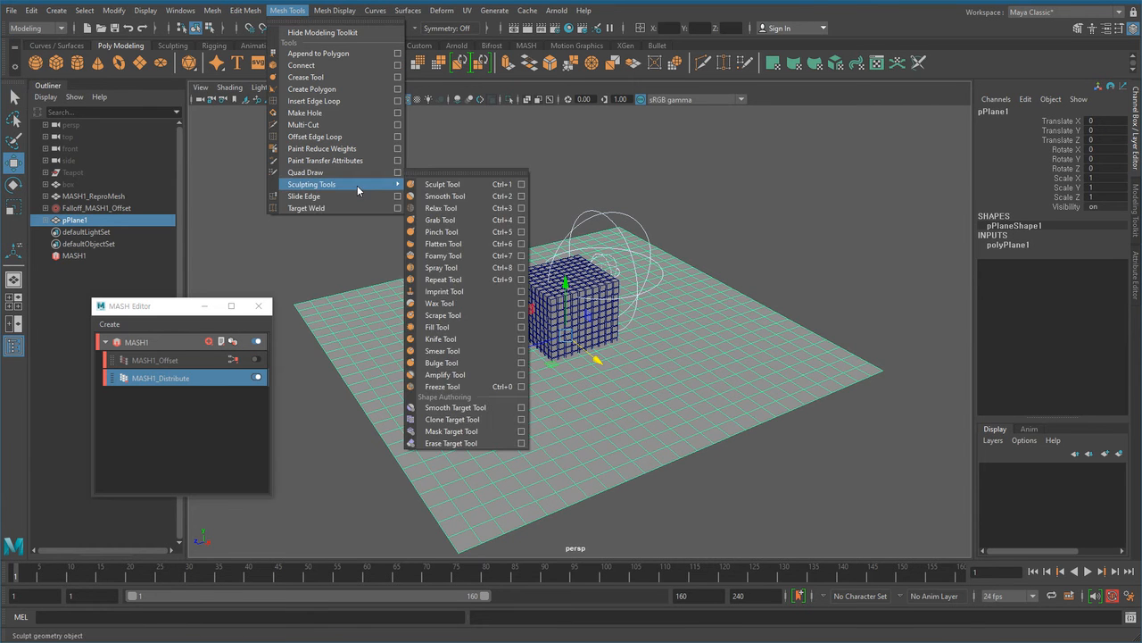
left_click(464, 175)
left_click_drag(462, 155, 247, 62)
left_click(246, 81)
Sculpt hills and valleys across the whole plane with an enlarged Sculpt brush and adjusted brush strength
mouse_move(477, 378)
left_mouse_down("alt")
mouse_move(594, 390)
mouse_move(551, 411)
mouse_move(538, 449)
mouse_move(548, 438)
left_mouse_up("alt")
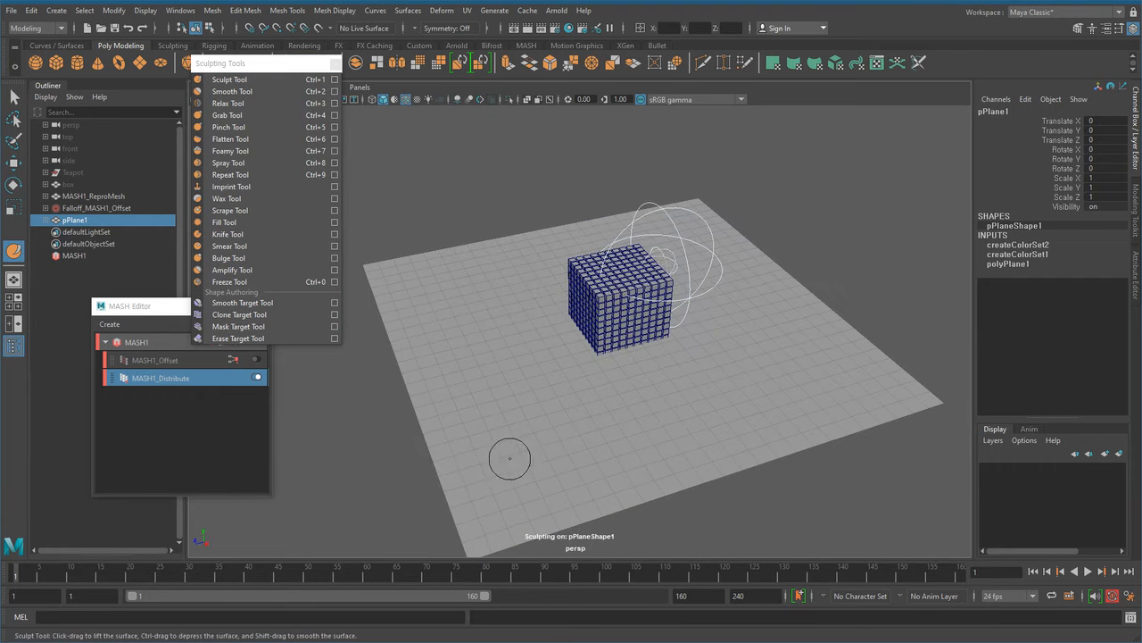
key("b")
mouse_move(508, 406)
left_mouse_down()
mouse_move(551, 405)
mouse_move(451, 357)
left_mouse_up()
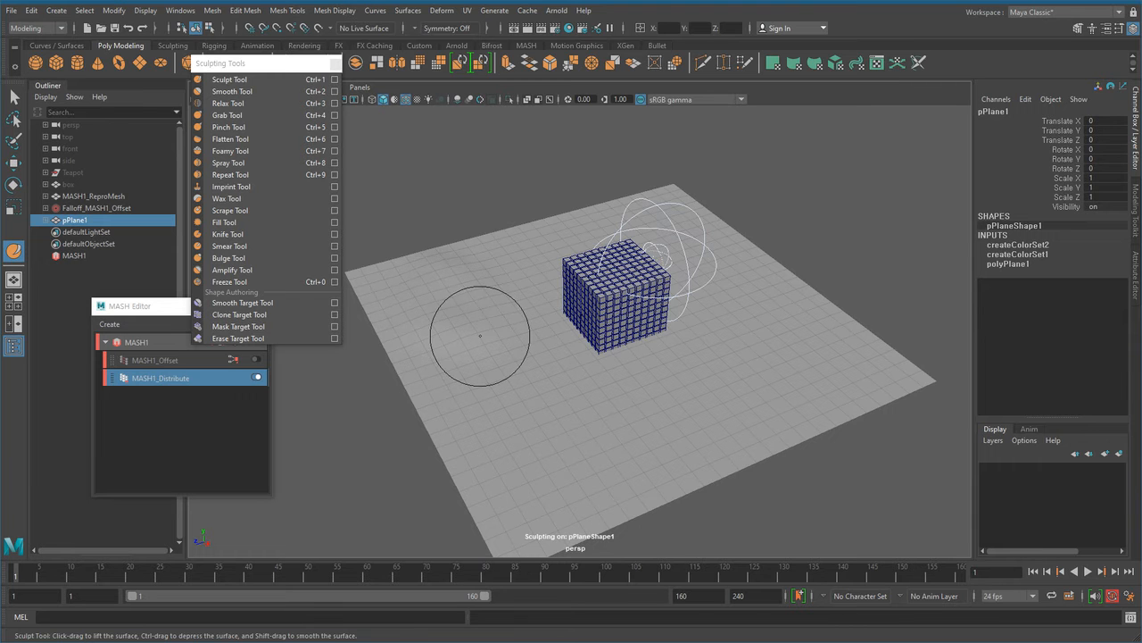
left_click_drag(488, 341, 489, 339)
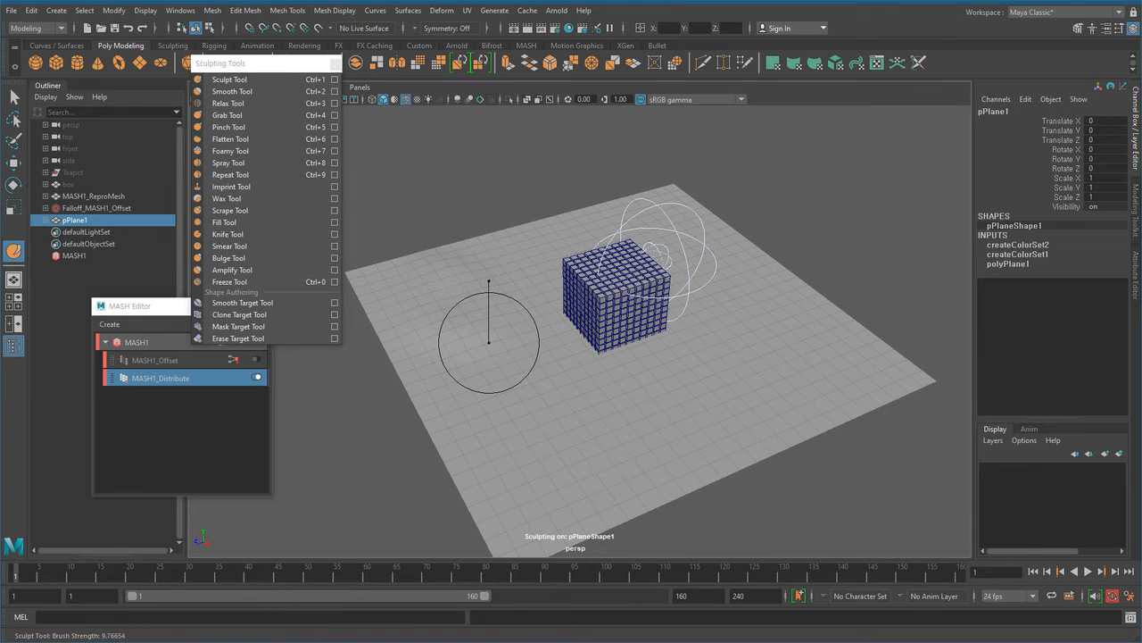
mouse_move(489, 291)
left_mouse_down()
mouse_move(489, 232)
mouse_move(489, 314)
mouse_move(489, 217)
mouse_move(488, 339)
left_mouse_up()
mouse_move(489, 287)
left_mouse_down()
mouse_move(446, 297)
mouse_move(429, 261)
mouse_move(553, 220)
mouse_move(710, 203)
mouse_move(788, 331)
mouse_move(696, 437)
mouse_move(547, 504)
mouse_move(468, 406)
mouse_move(714, 406)
mouse_move(830, 339)
mouse_move(848, 308)
mouse_move(821, 277)
mouse_move(668, 233)
mouse_move(682, 330)
mouse_move(563, 338)
mouse_move(500, 268)
mouse_move(373, 265)
left_mouse_up()
left_click_drag(544, 387, 569, 445, "alt")
middle_click_drag(556, 433, 577, 439, "alt")
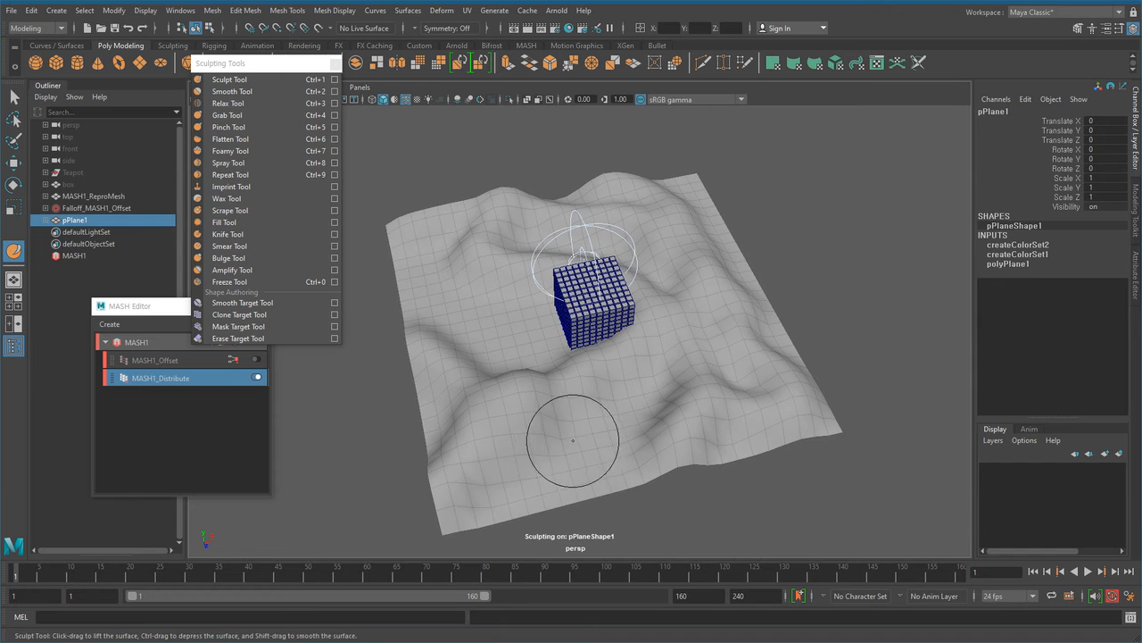
Smooth the sculpted terrain with the brush and close the floating Sculpting Tools palette
left_click_drag(508, 373, 504, 368)
key("shift")
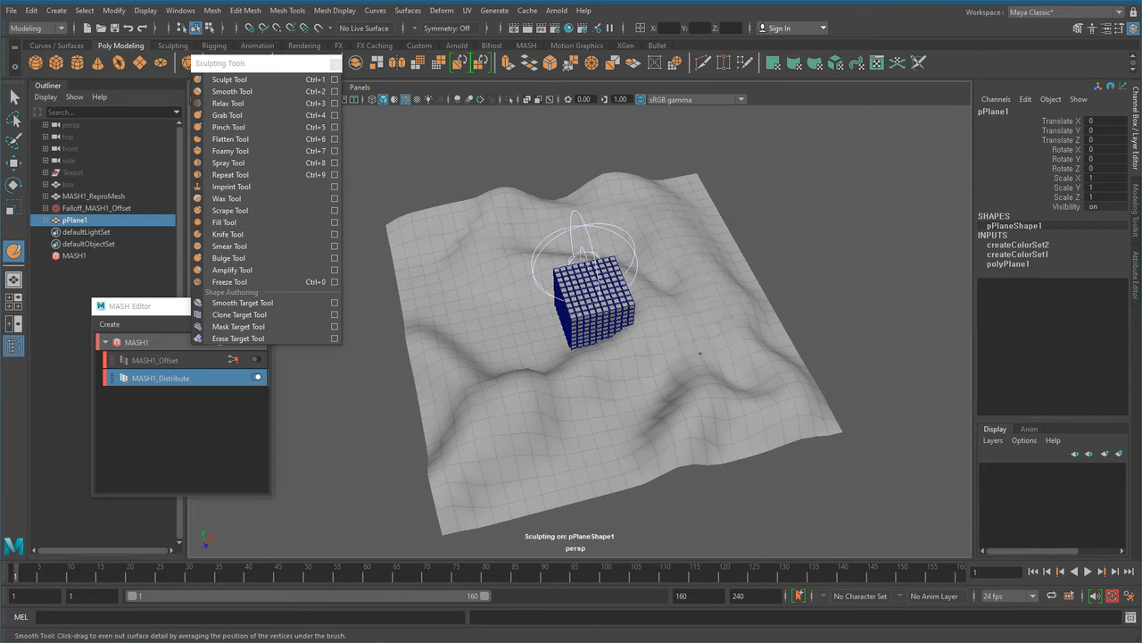
mouse_move(506, 225)
left_mouse_down()
mouse_move(545, 357)
mouse_move(457, 362)
mouse_move(473, 436)
mouse_move(579, 445)
mouse_move(747, 379)
mouse_move(721, 290)
left_mouse_up()
mouse_move(701, 473)
left_mouse_down("alt")
mouse_move(609, 380)
mouse_move(591, 382)
left_mouse_up("alt")
left_click(334, 64)
scroll(525, 250, "down", 2)
left_click_drag(449, 239, 461, 290, "alt")
scroll(461, 290, "up", 1)
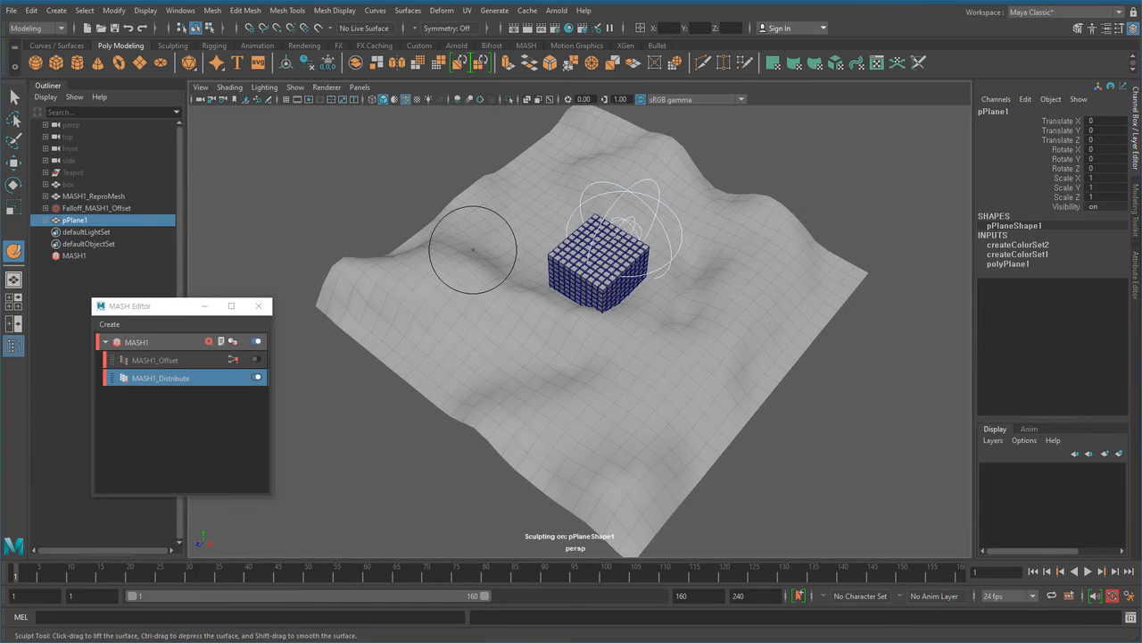
Leave the Sculpt Tool and rename the sculpted plane as geo_ground
key("q")
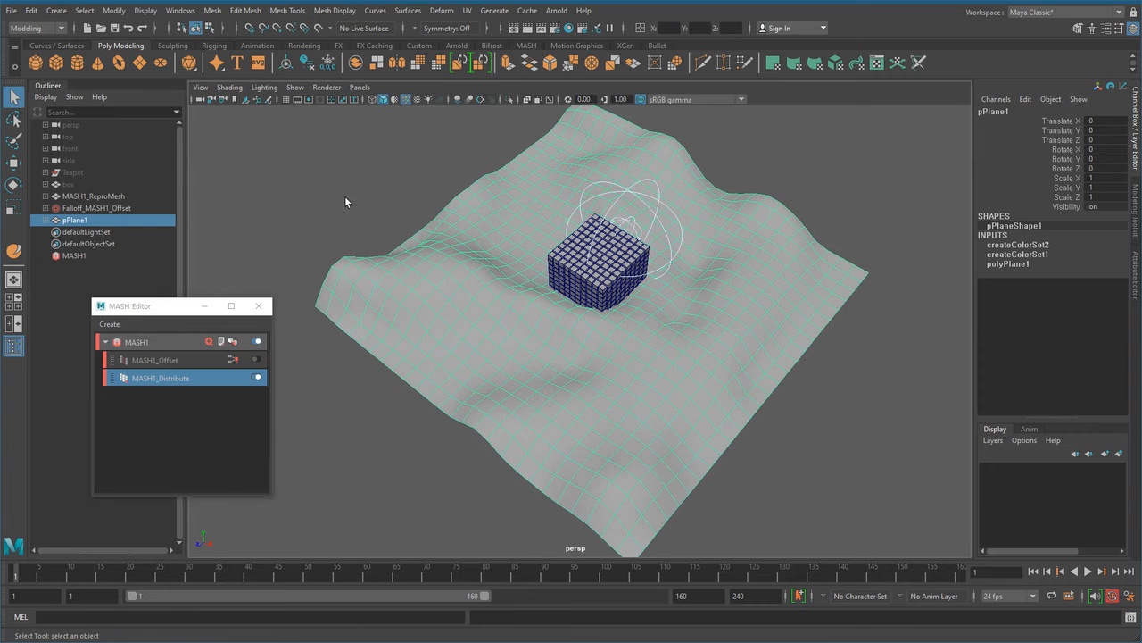
left_click(813, 410)
left_click_drag(806, 413, 493, 409, "alt")
left_click(401, 358)
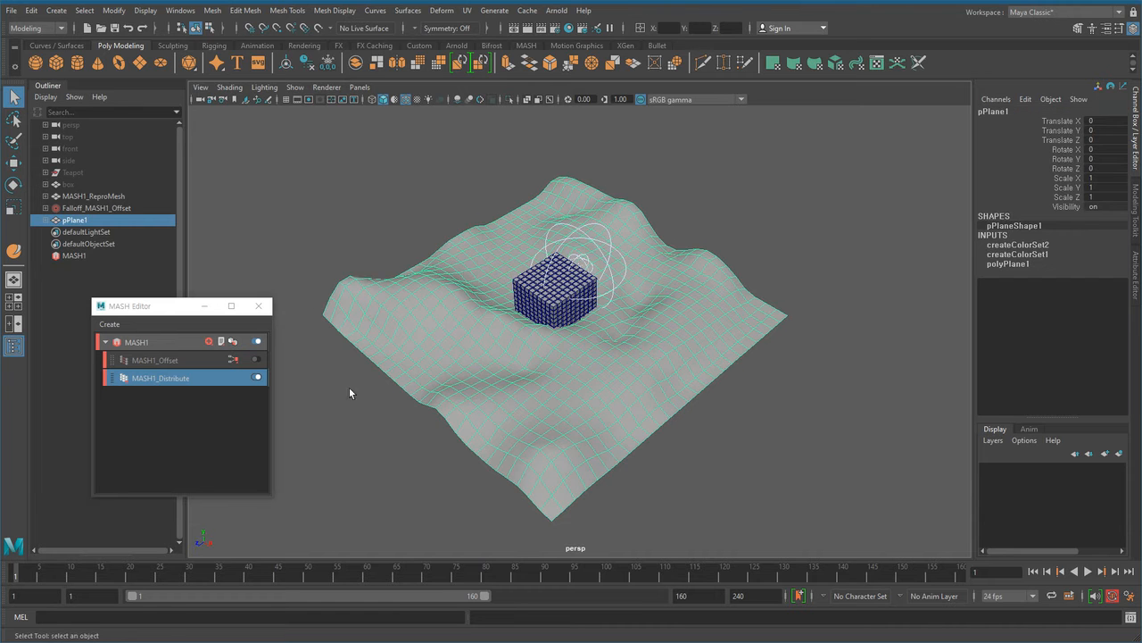
double_click(73, 221)
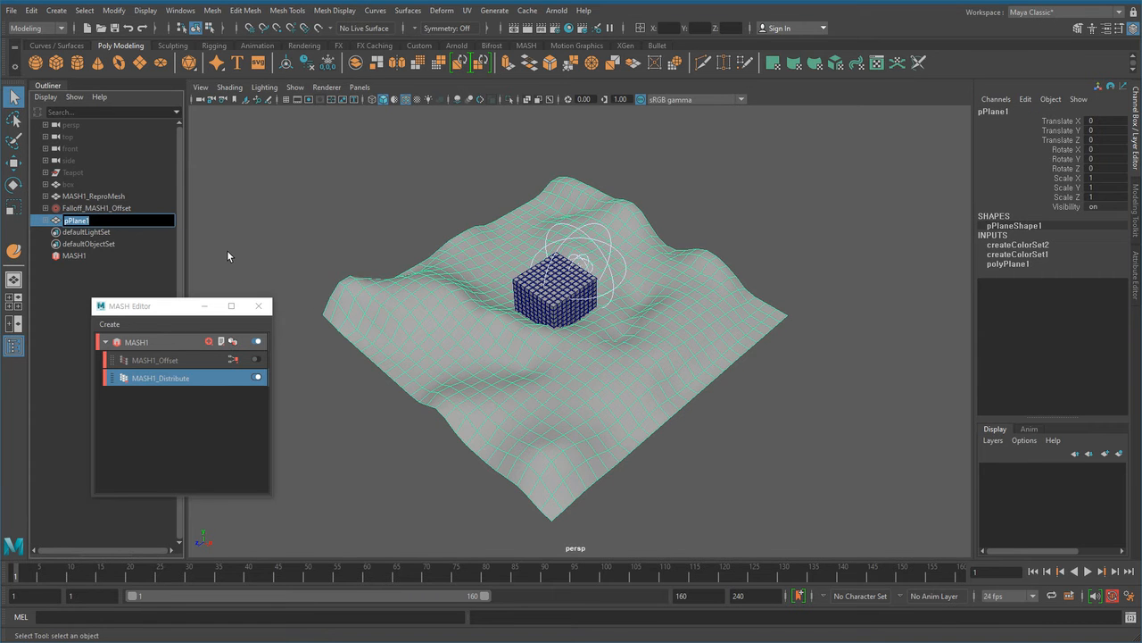
type("geo ground")
key("Return")
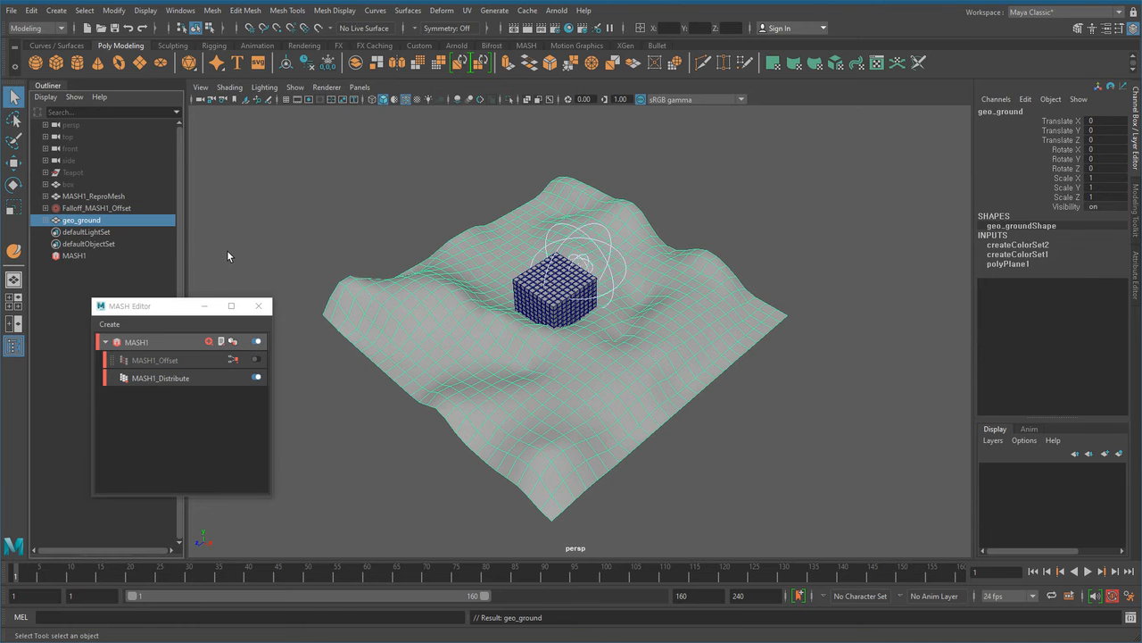
Connect geo_ground to the MASH1_Distribute node as its Input Mesh
left_click(248, 259)
left_click(162, 384)
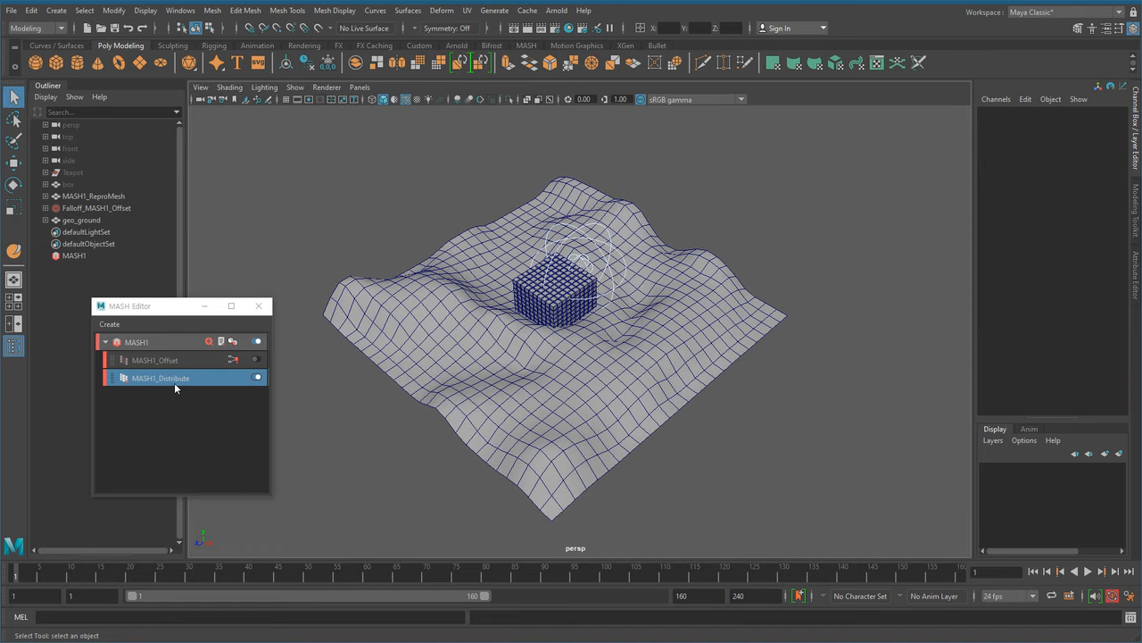
key("ctrl+a")
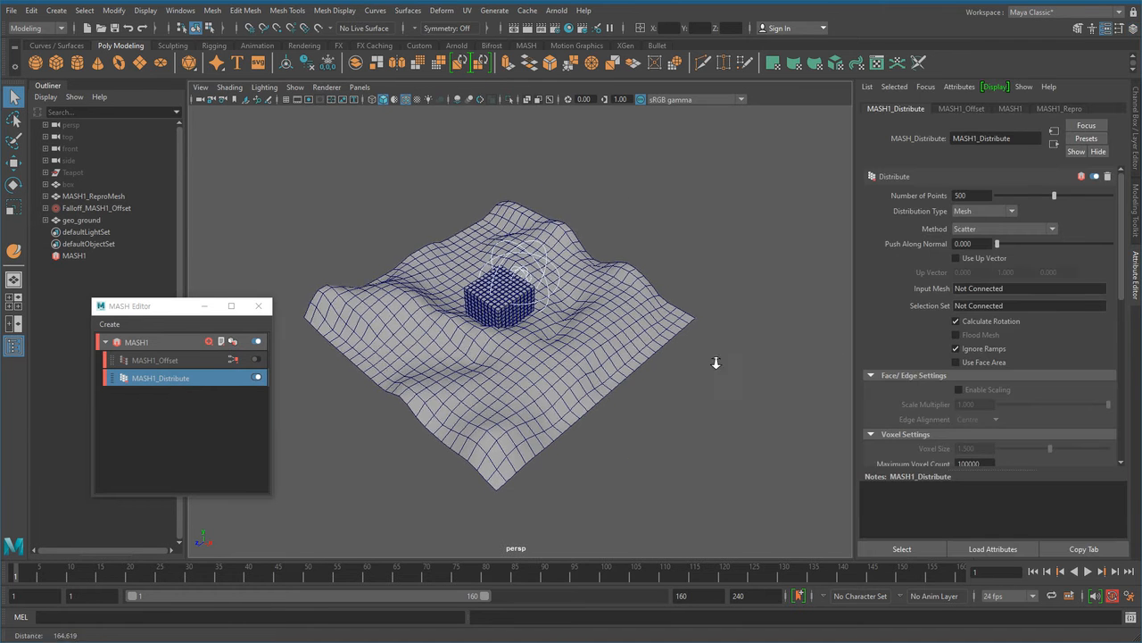
scroll(726, 359, "down", 1)
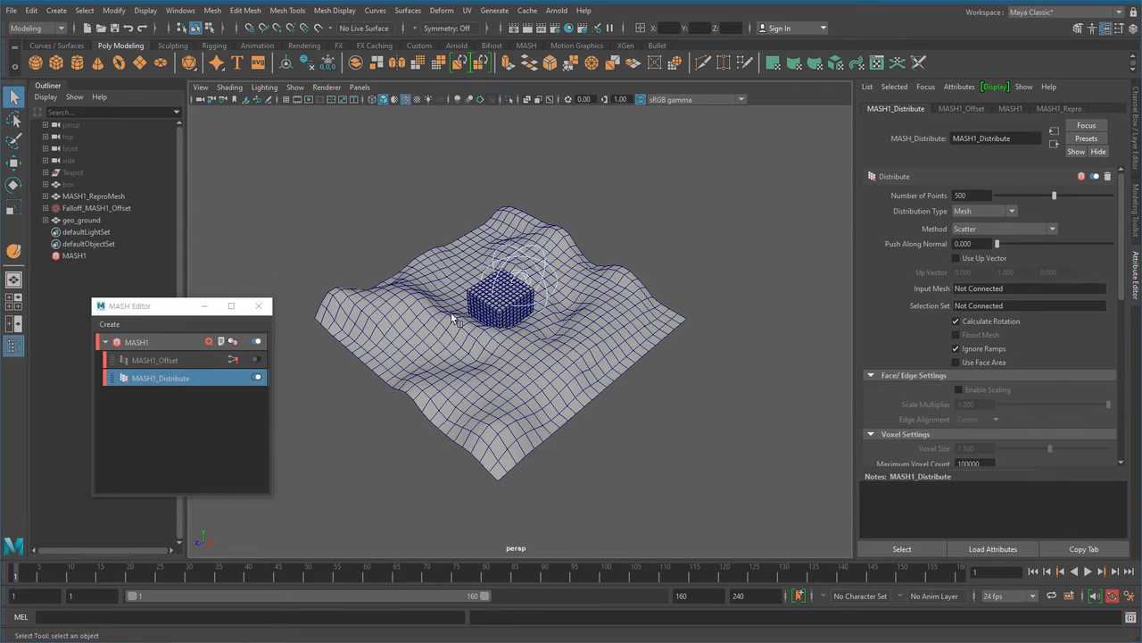
scroll(512, 320, "up", 5)
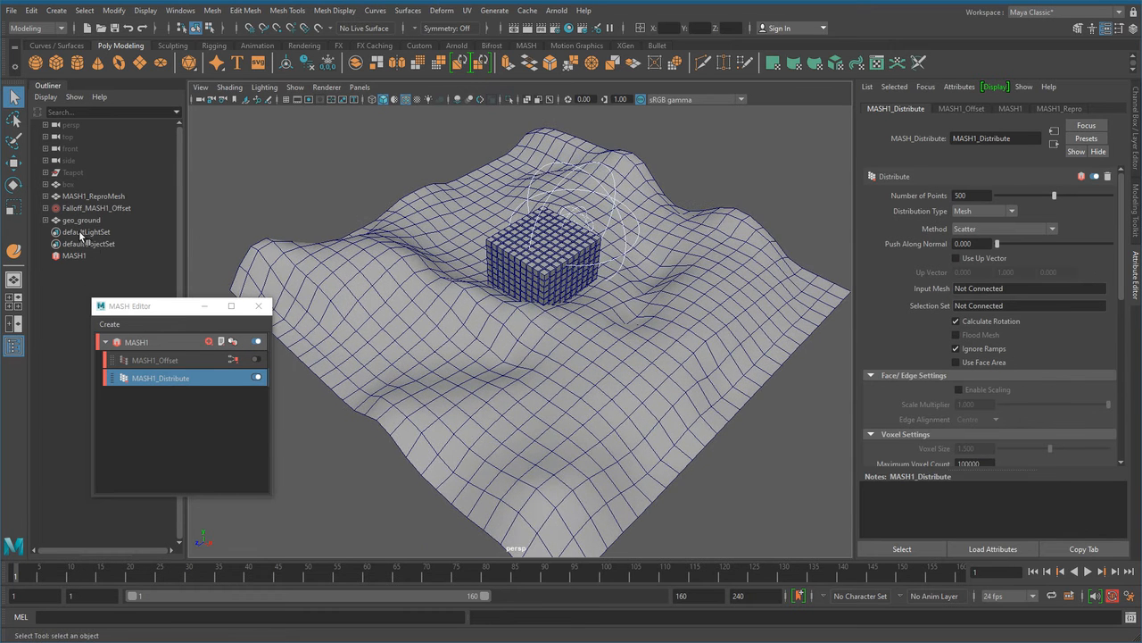
middle_click_drag(83, 223, 103, 225)
middle_click_drag(83, 220, 353, 296)
middle_click_drag(660, 344, 895, 311)
middle_click_drag(1002, 287, 1002, 287)
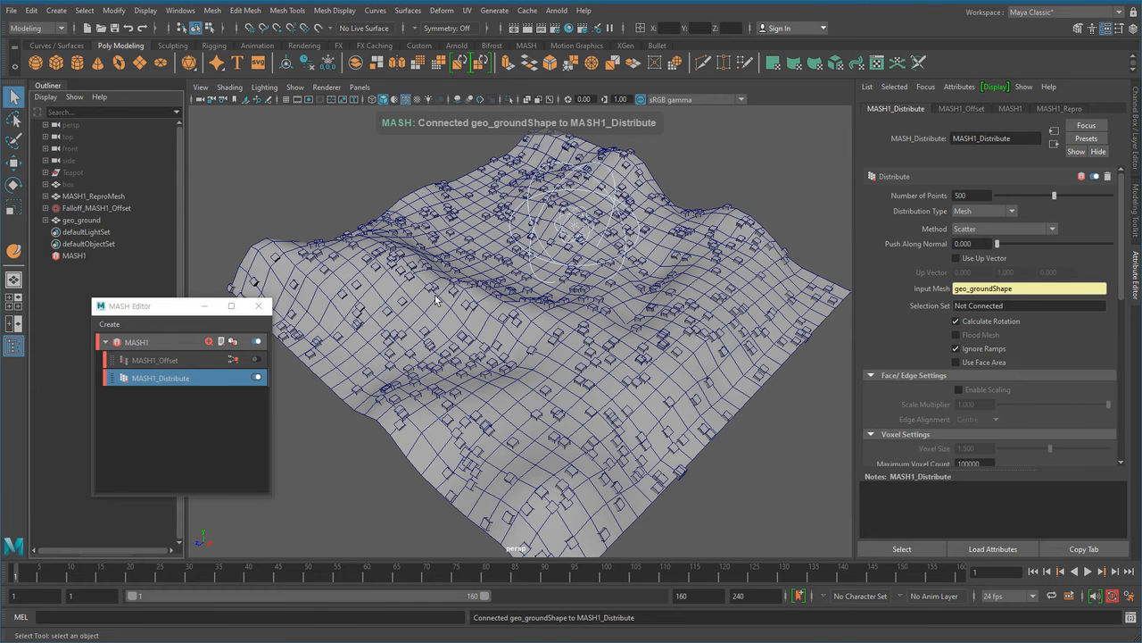
Examine how the cubes are scattered and oriented over the terrain from several angles and distances
left_click_drag(723, 412, 293, 342, "alt")
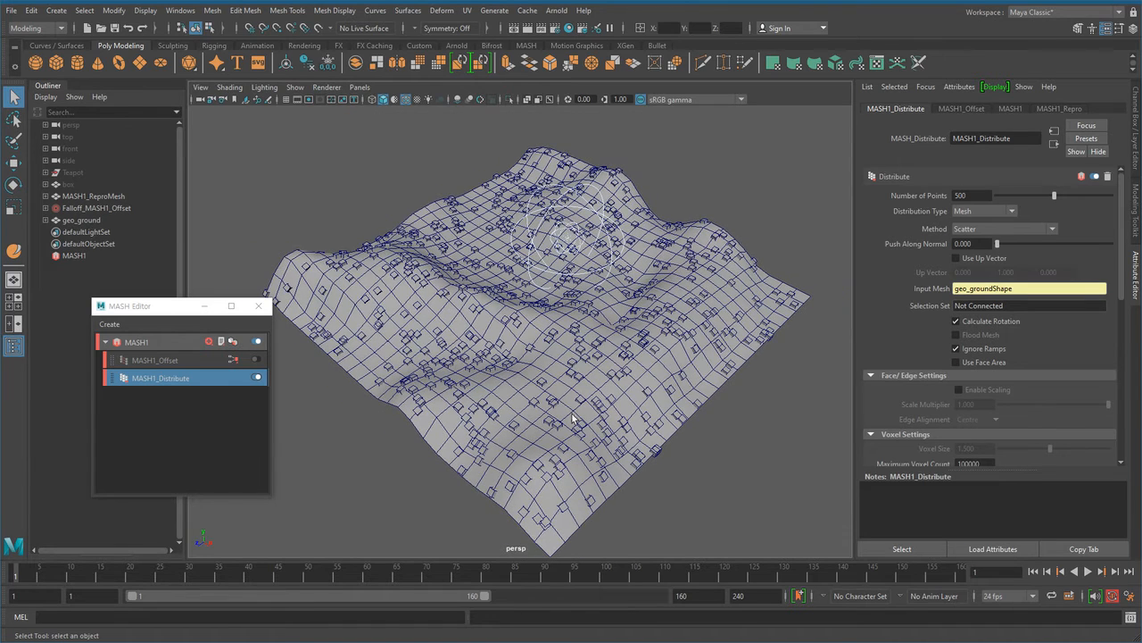
left_click_drag(568, 391, 590, 449, "alt")
left_click_drag(500, 433, 488, 427, "alt")
left_click_drag(513, 361, 578, 410, "alt")
right_click_drag(516, 396, 578, 419, "alt")
left_click_drag(578, 418, 701, 425, "alt")
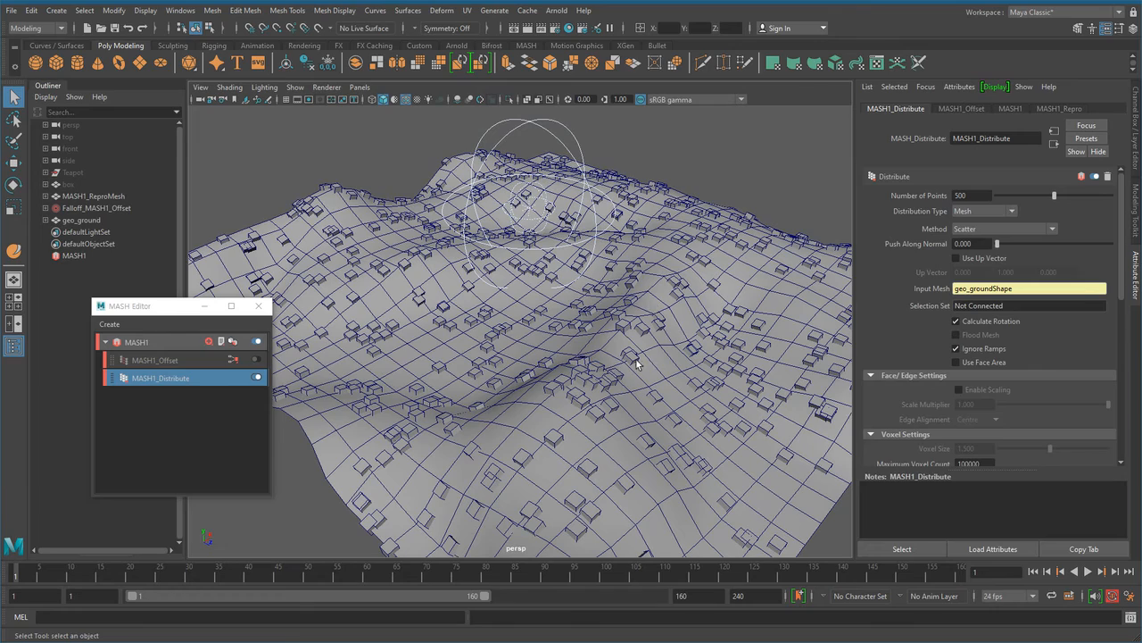
left_click_drag(625, 358, 581, 438, "alt")
scroll(564, 411, "up", 3)
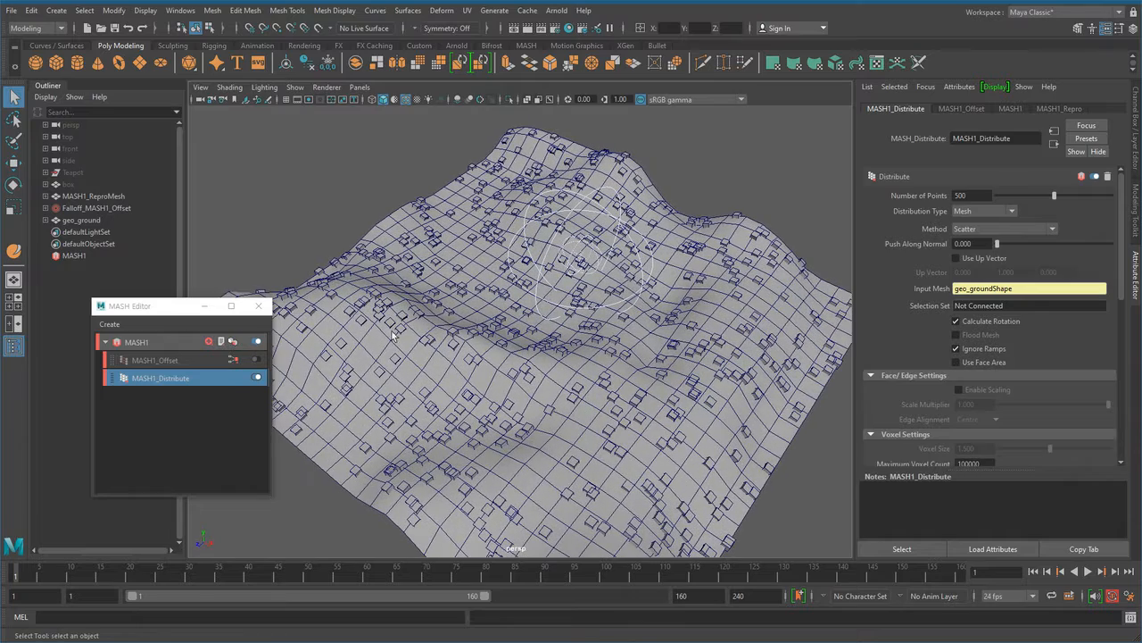
Select a patch of vertices around the middle of the geo_ground terrain
left_click(83, 220)
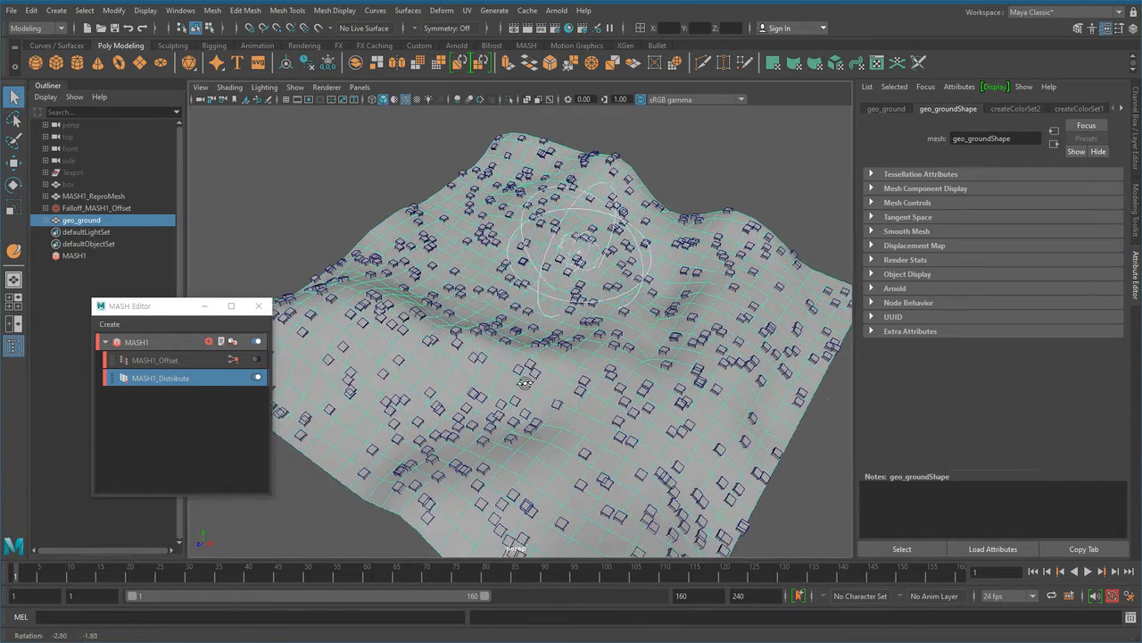
scroll(630, 408, "up", 3)
right_click_drag(452, 223, 393, 224)
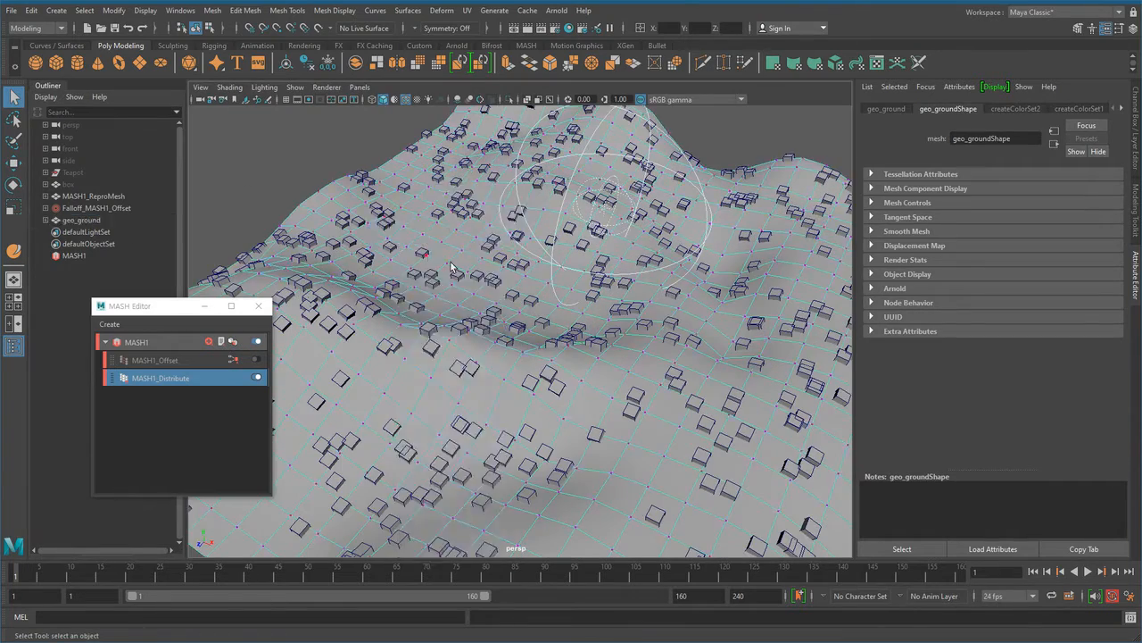
middle_click_drag(565, 312, 557, 368, "alt")
left_click_drag(491, 237, 748, 465)
scroll(720, 453, "down", 2)
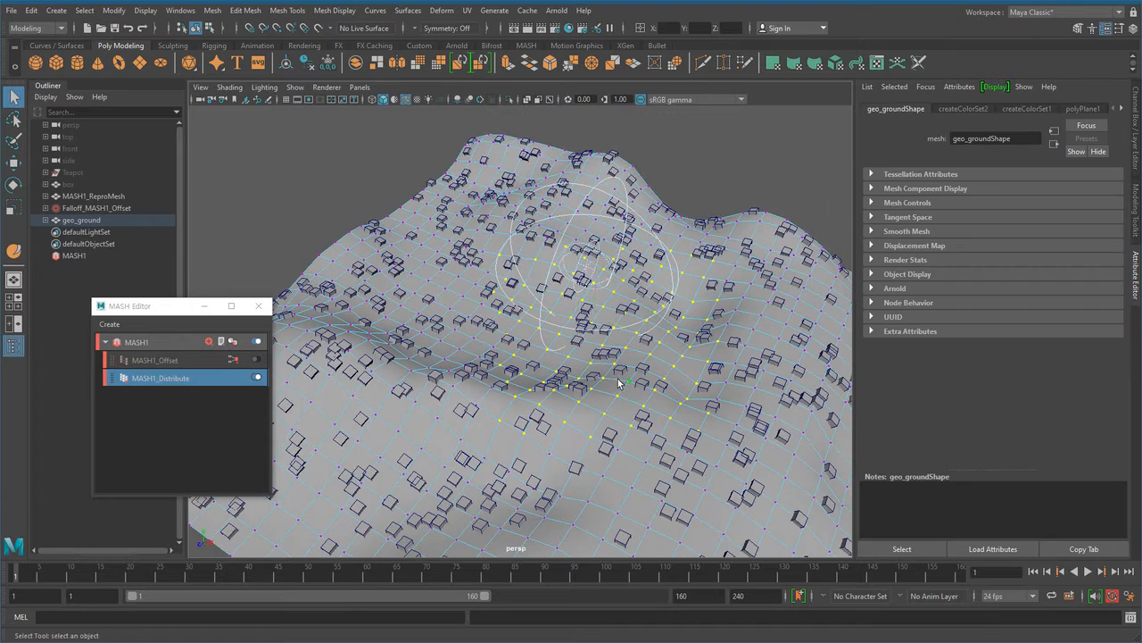
Try moving the selected terrain vertices down and up to test the scattered cubes, and undo the moves
key("w")
left_click_drag(599, 271, 627, 366)
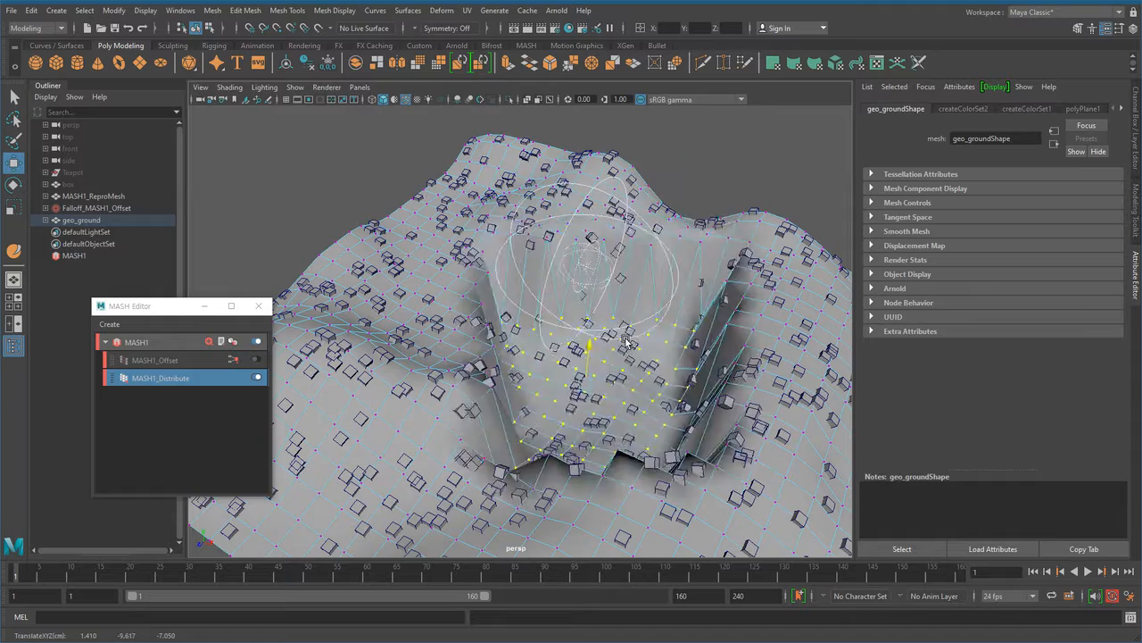
left_click_drag(632, 257, 635, 221)
key("ctrl+z")
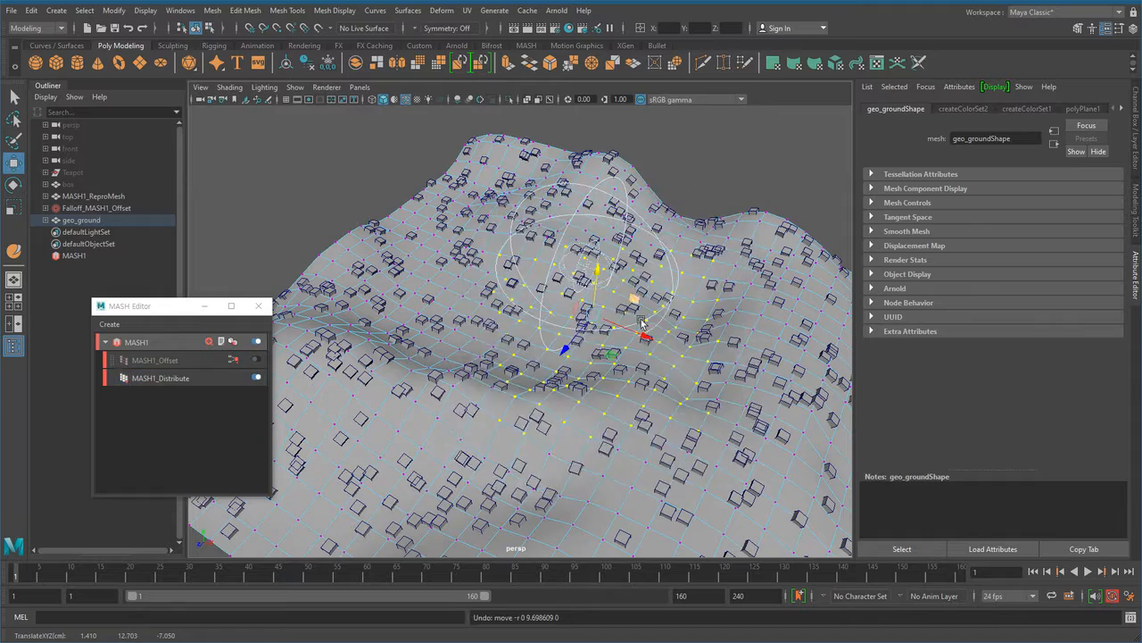
Turn on Soft Select for the selected terrain vertices and set its falloff radius to about 7.78
scroll(636, 428, "down", 1)
left_click_drag(635, 428, 586, 427, "alt")
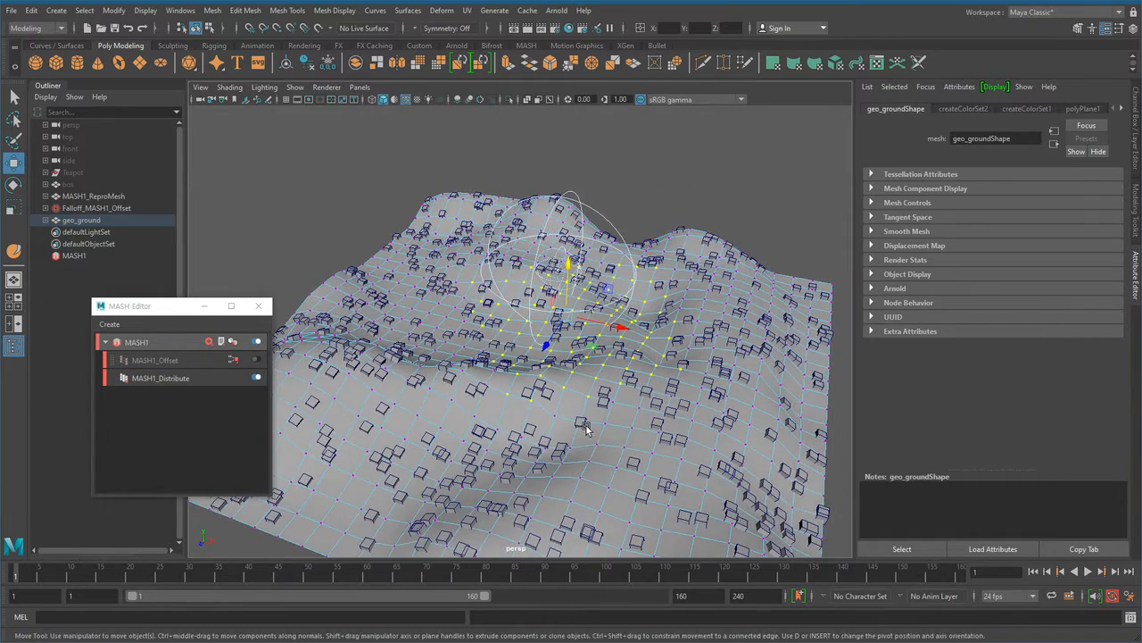
key("b")
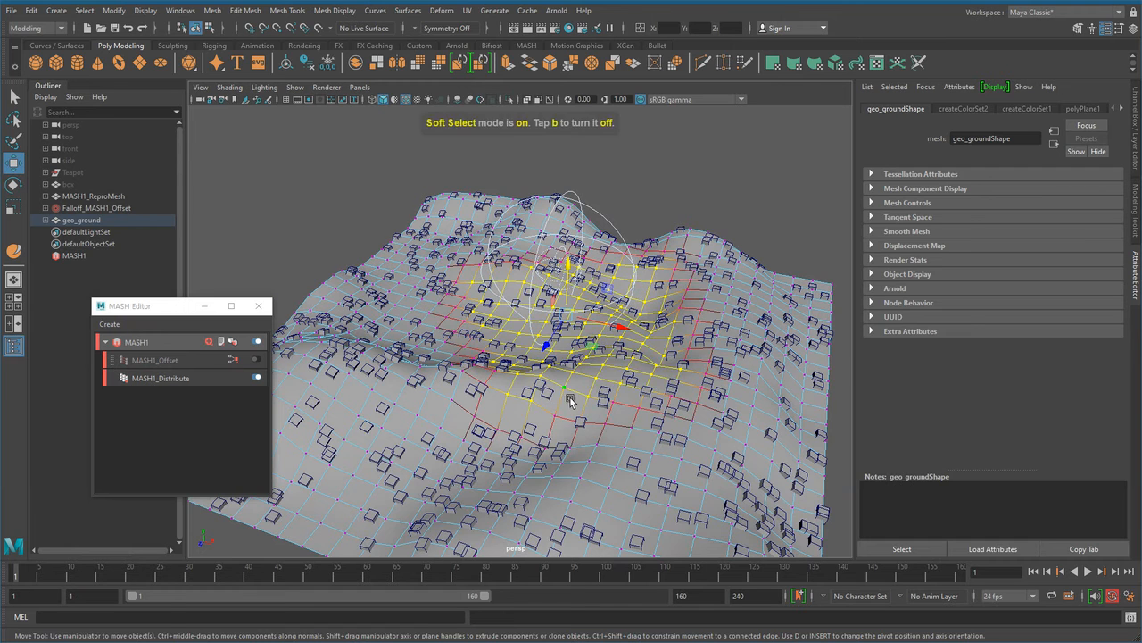
left_click_drag(566, 369, 550, 415, "alt")
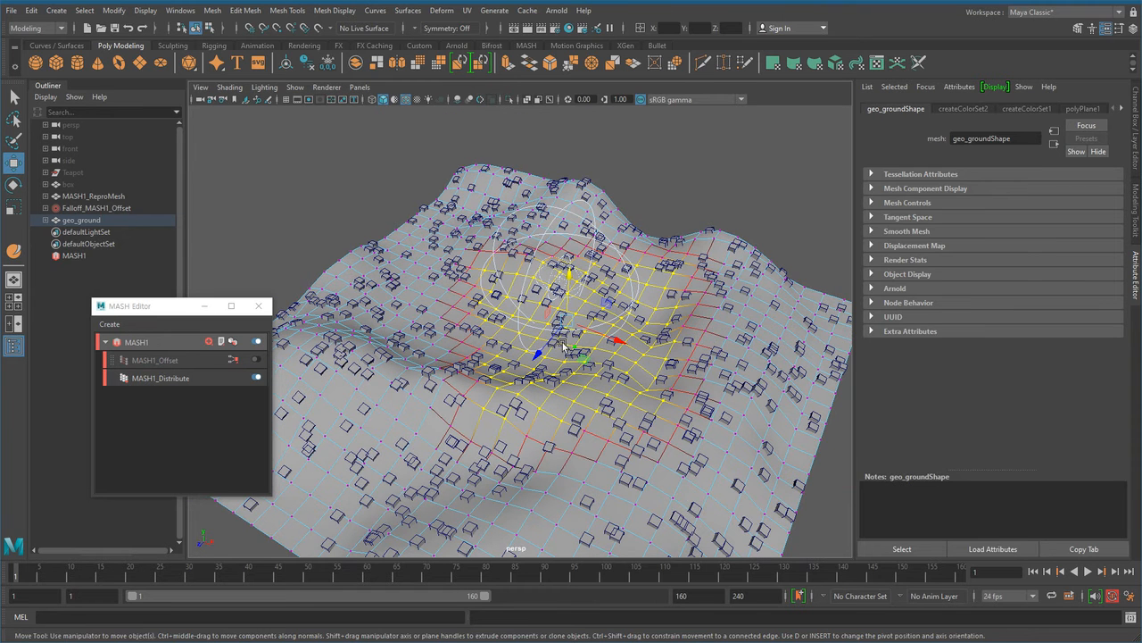
left_click_drag(564, 354, 596, 396)
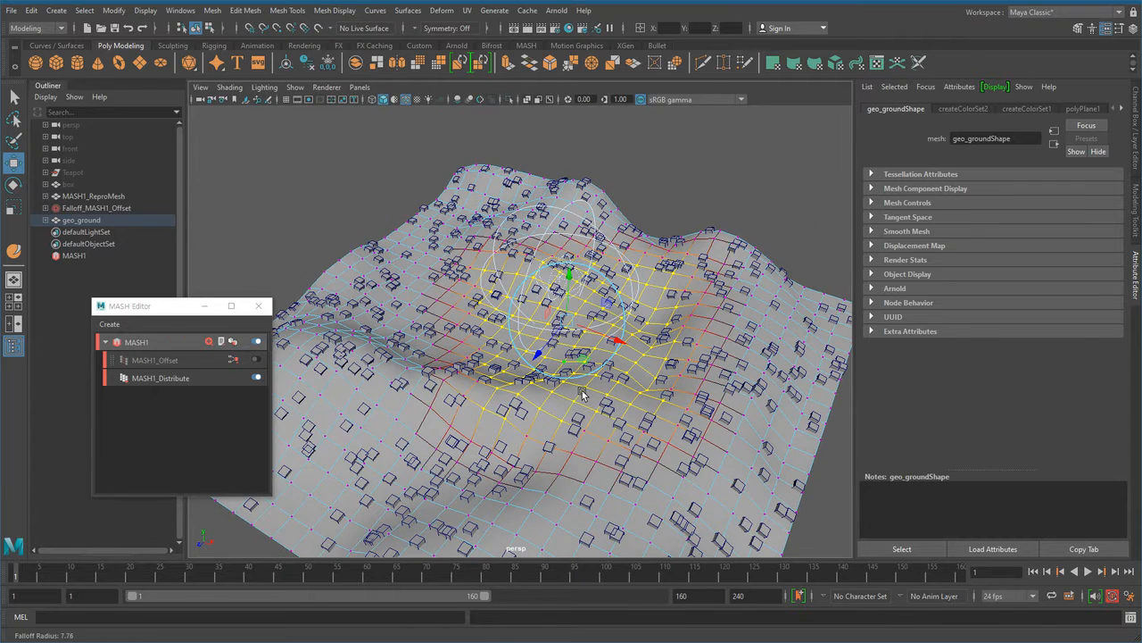
Try pulling the soft-selected vertices down into a deep pit, inspect the cubes on its slopes, undo the move and turn off Soft Select
left_click_drag(569, 286, 571, 277)
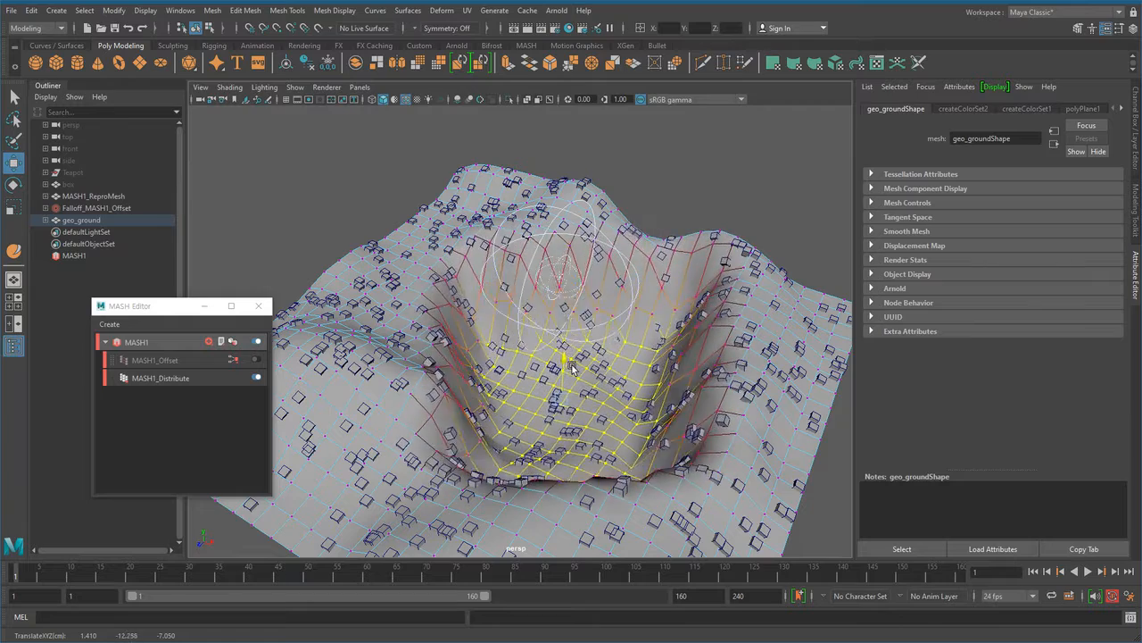
left_click_drag(569, 388, 500, 395, "alt")
right_click_drag(500, 294, 588, 235, "alt")
middle_click_drag(588, 236, 601, 178, "alt")
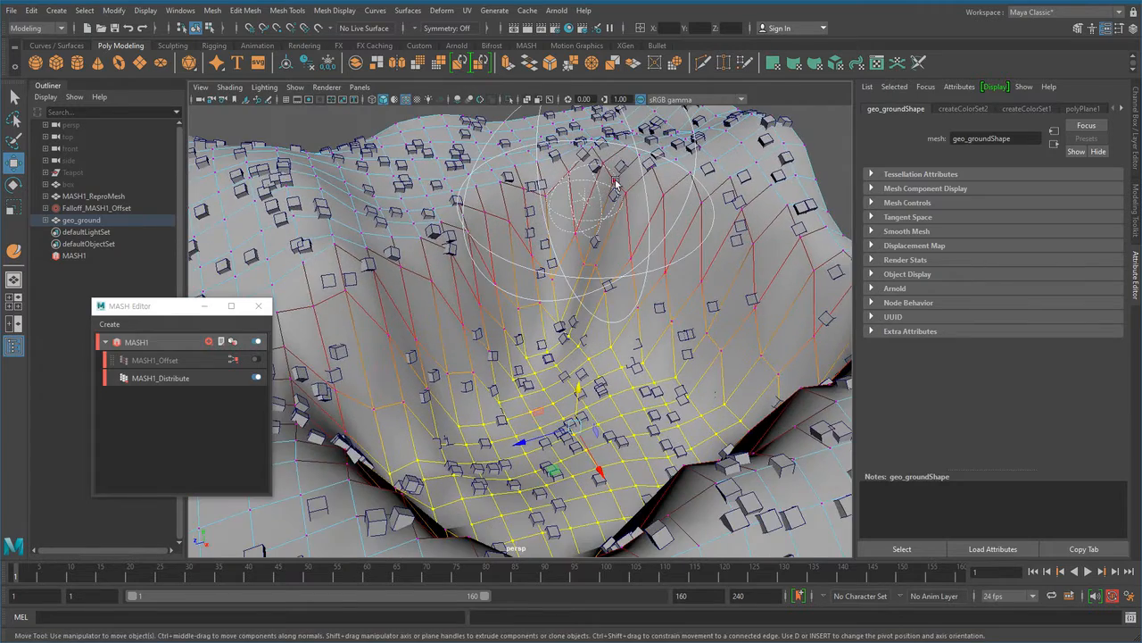
left_click_drag(580, 413, 586, 171, "alt")
left_click_drag(624, 232, 556, 453, "alt")
key("ctrl+z")
key("ctrl+z")
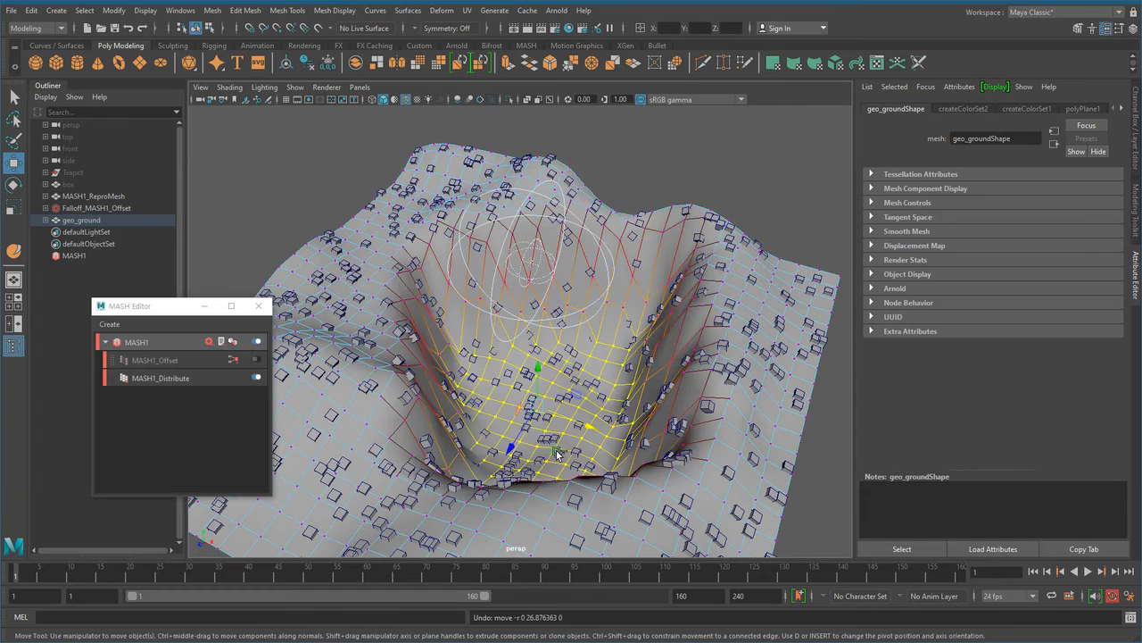
mouse_move(557, 453)
left_mouse_down("alt")
mouse_move(554, 464)
mouse_move(537, 446)
left_mouse_up("alt")
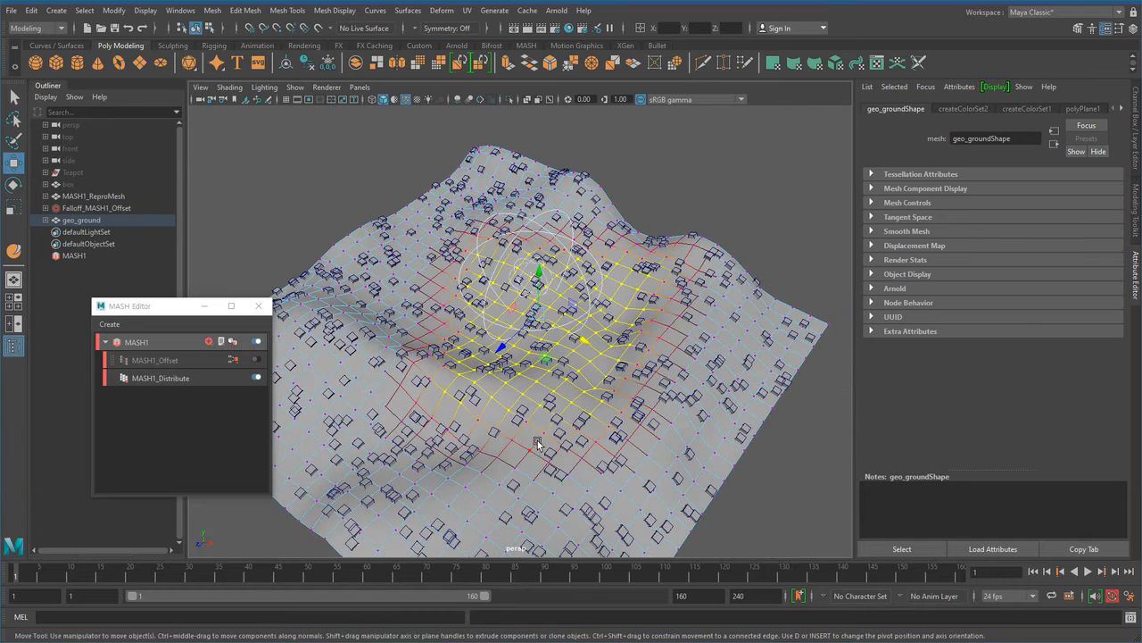
key("b")
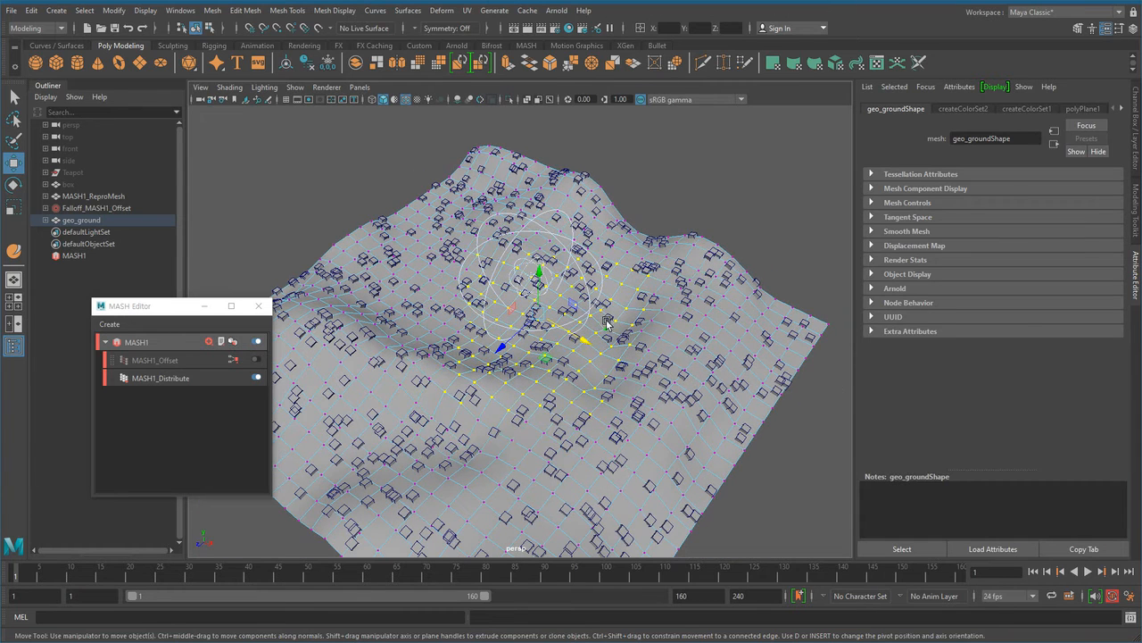
Return geo_ground to object mode, clear the selection and open the MASH1_Distribute node's attributes
left_click_drag(614, 402, 605, 405, "alt")
right_click_drag(690, 291, 748, 258)
left_click(798, 186)
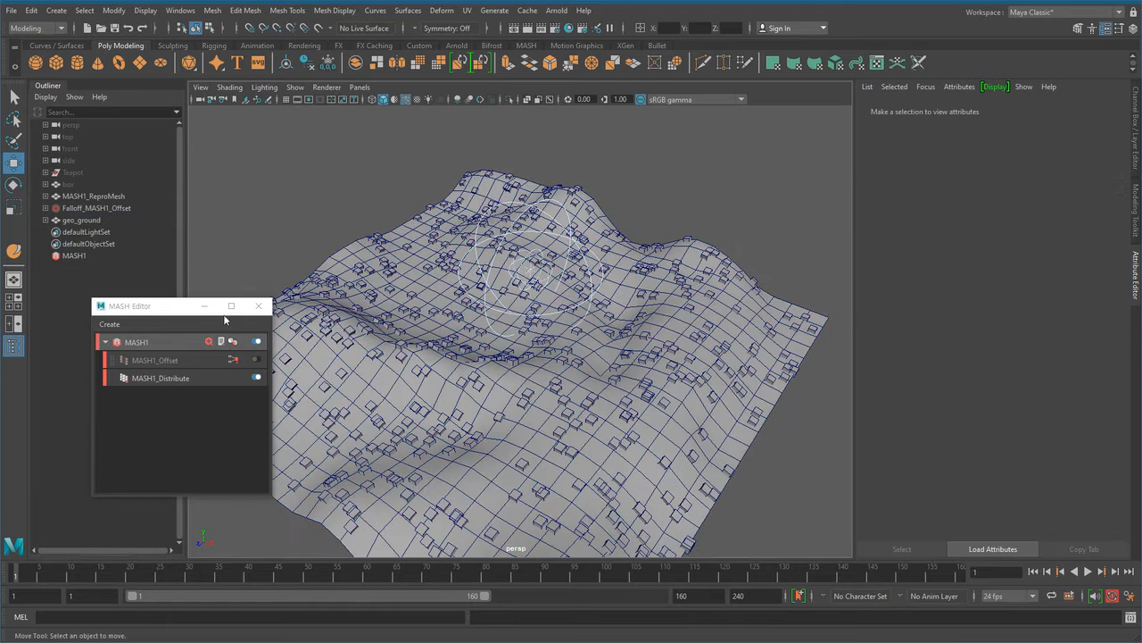
left_click(181, 378)
Set the MASH1_Distribute Number of Points to 358
left_click_drag(557, 311, 728, 324, "alt")
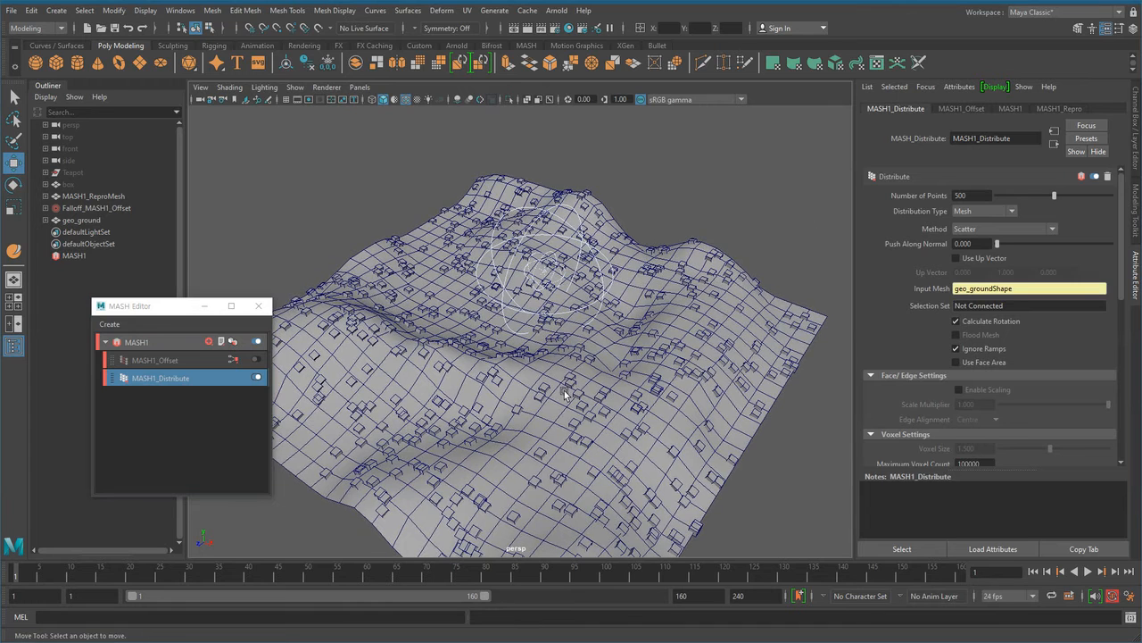
left_click_drag(564, 384, 524, 418, "alt")
right_click_drag(525, 419, 622, 446, "alt")
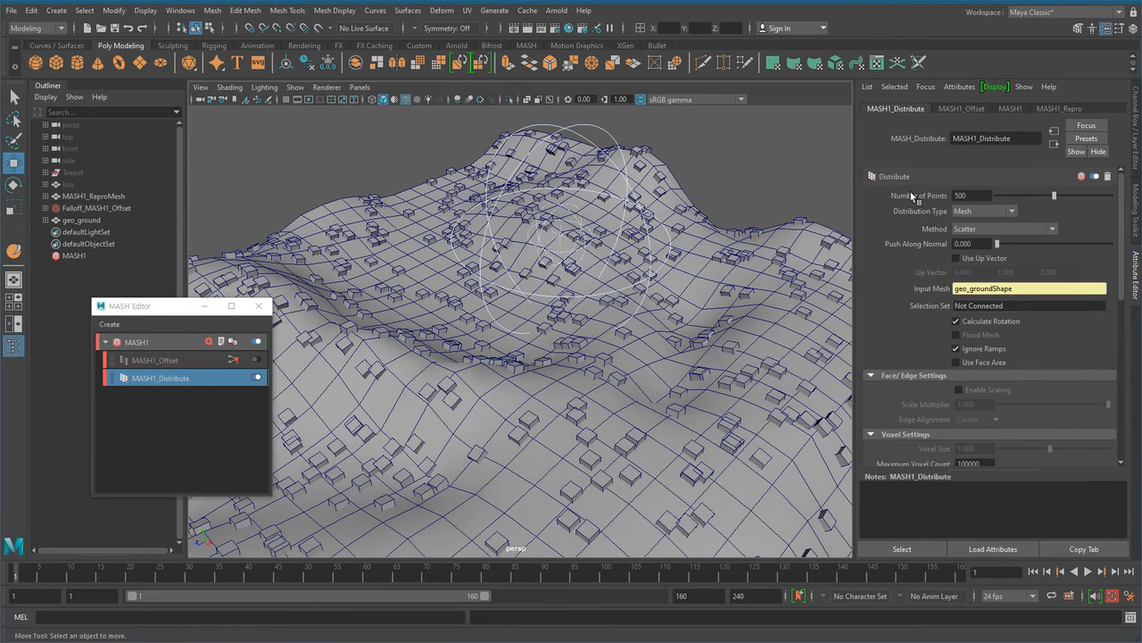
mouse_move(1055, 197)
left_mouse_down()
mouse_move(1020, 221)
mouse_move(1036, 210)
left_mouse_up()
Set the mesh distribution Method to Vertex and inspect how the cubes sit on the ground's vertices
left_click(990, 229)
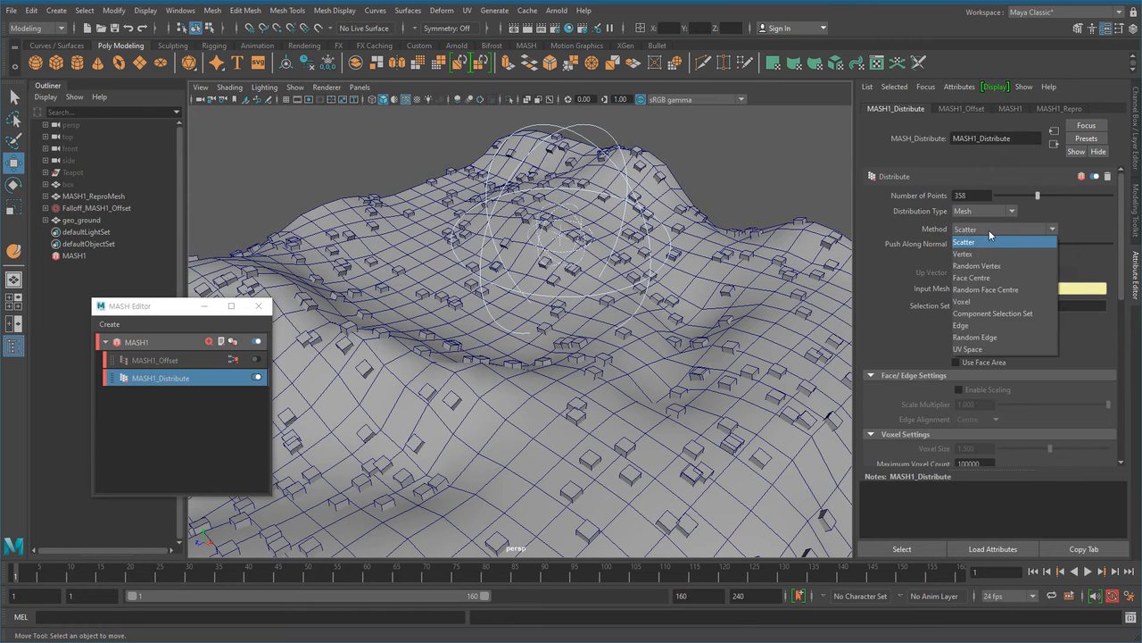
left_click(979, 258)
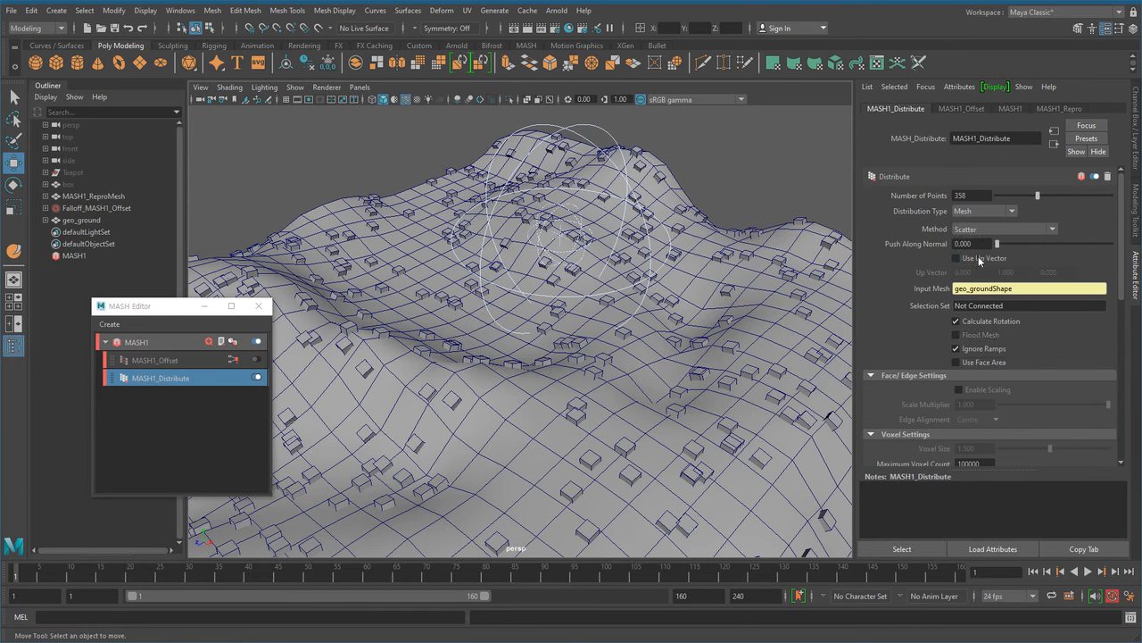
right_click_drag(682, 337, 599, 316, "alt")
left_click_drag(599, 317, 550, 312, "alt")
right_click_drag(550, 312, 582, 339, "alt")
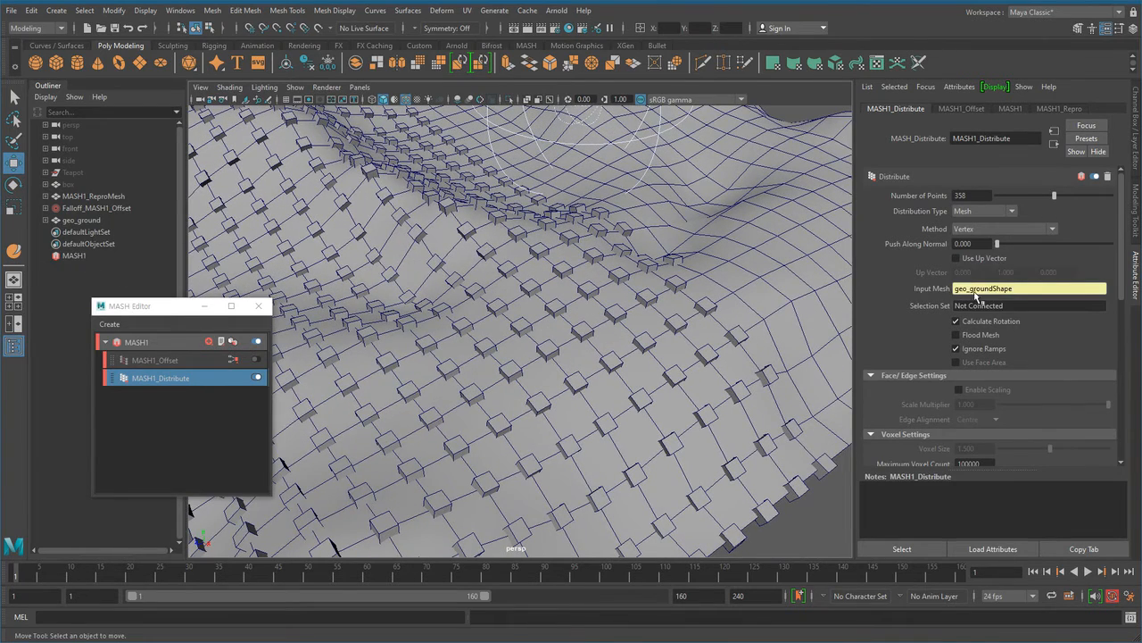
left_click_drag(470, 434, 572, 413, "alt")
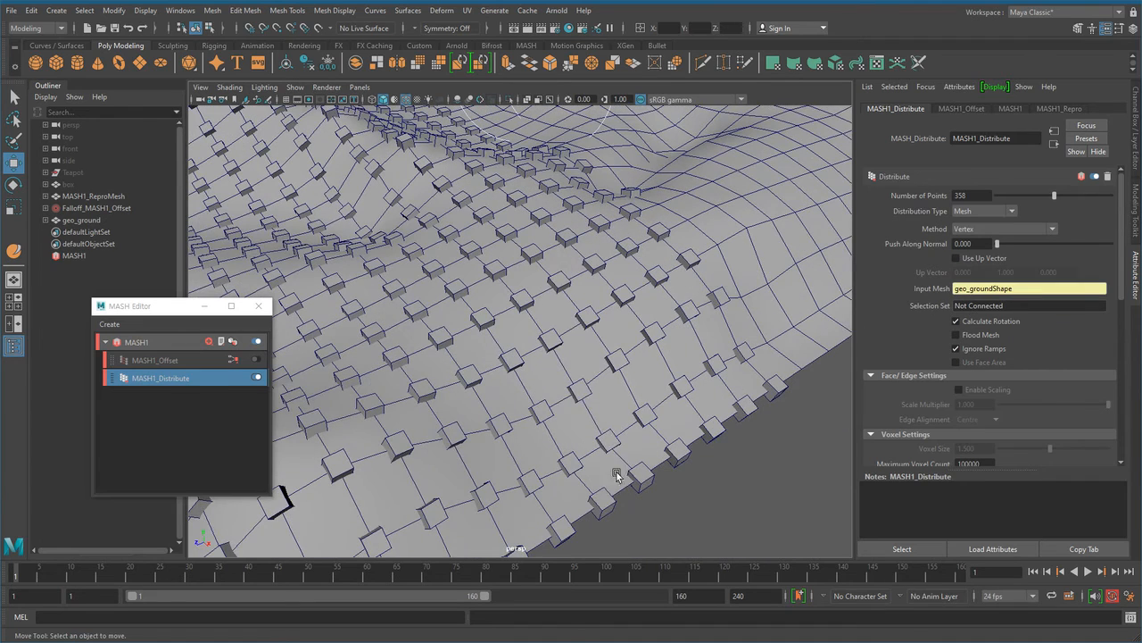
right_click_drag(588, 337, 500, 342, "alt")
middle_click_drag(500, 341, 562, 398, "alt")
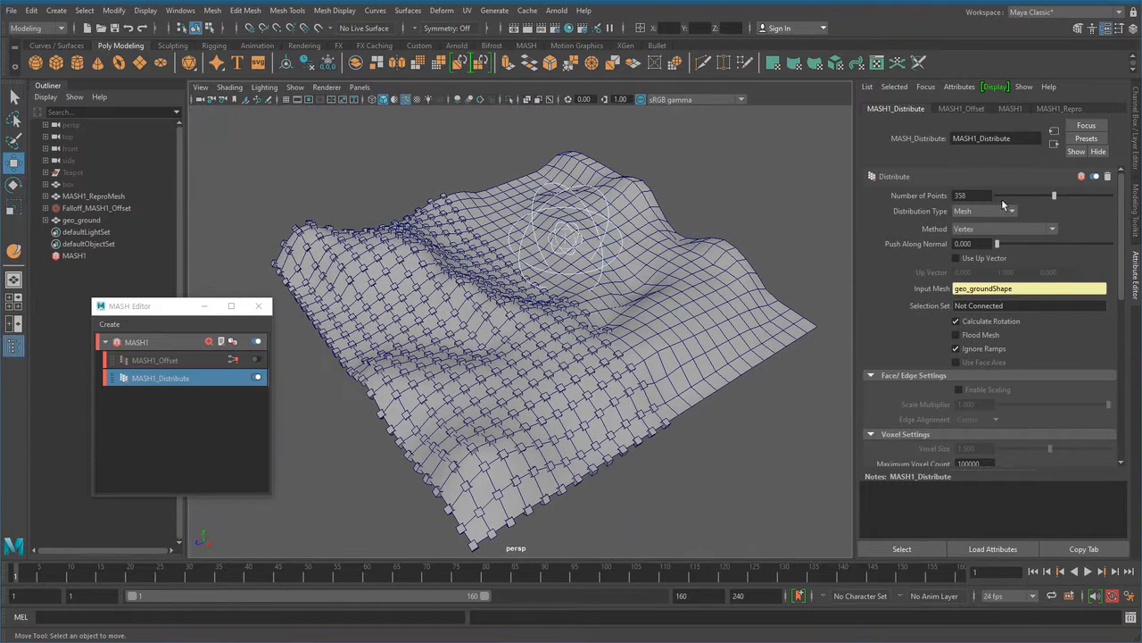
Set the Number of Points to 249 for the Vertex distribution and view the ground's coverage
mouse_move(1053, 200)
left_mouse_down()
mouse_move(996, 199)
mouse_move(1114, 228)
mouse_move(1038, 216)
left_mouse_up()
scroll(696, 383, "up", 3)
right_click_drag(697, 381, 601, 393, "alt")
left_click_drag(601, 393, 639, 383, "alt")
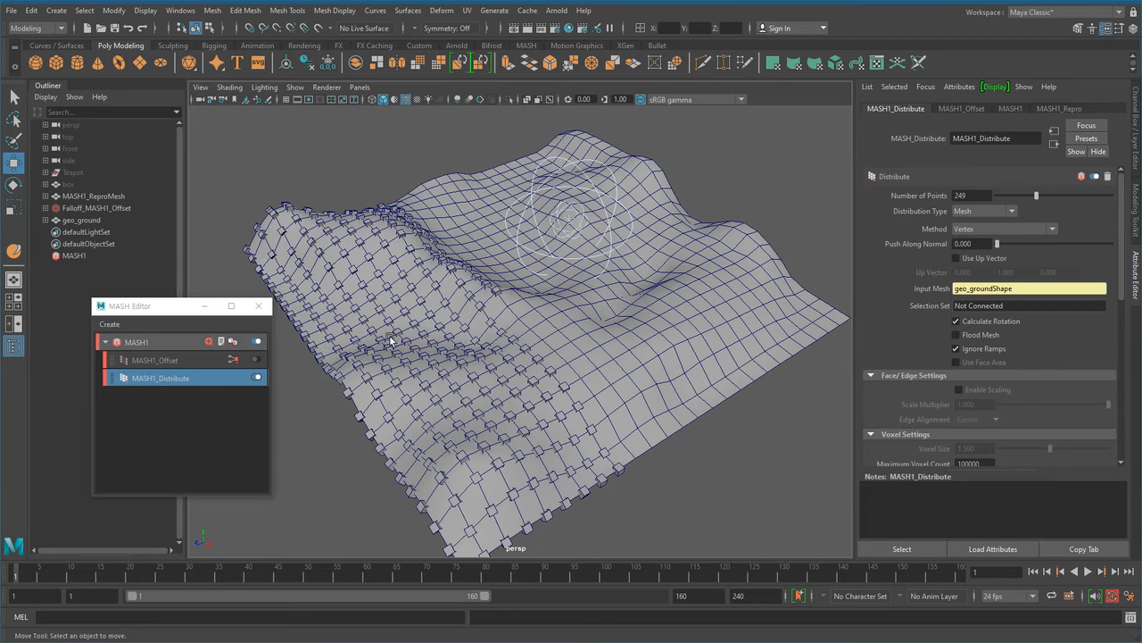
Toggle Flood Mesh repeatedly to compare the coverage, leave it on and inspect the cubes across the whole terrain
left_click(979, 339)
left_click(979, 340)
left_click(980, 339)
left_click(979, 339)
left_click(979, 339)
scroll(627, 409, "up", 5)
scroll(627, 409, "down", 3)
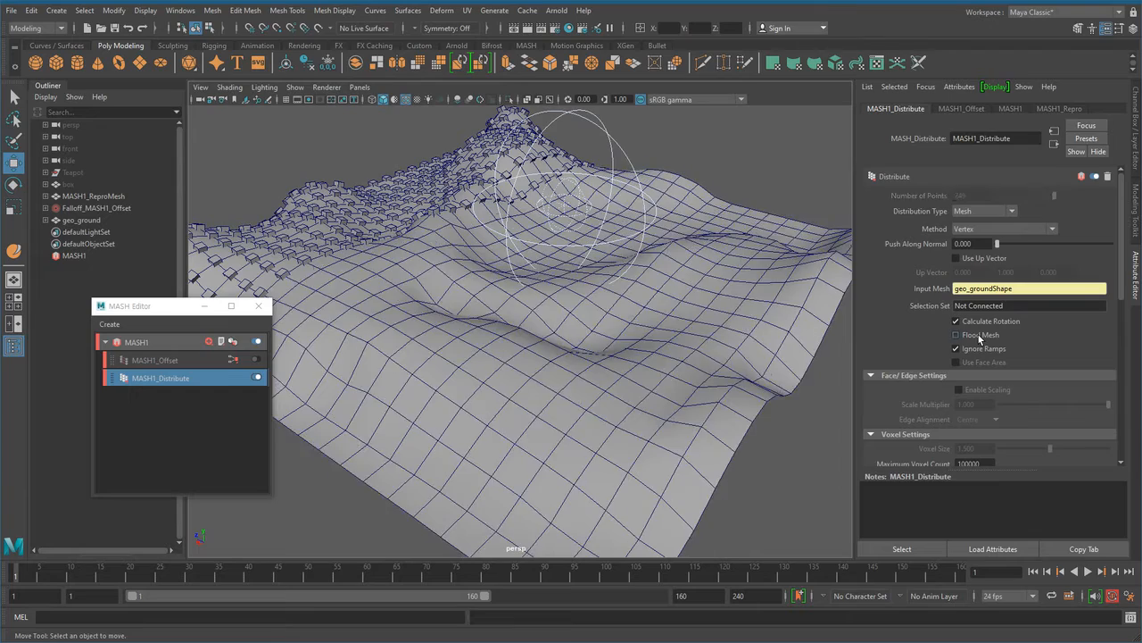
mouse_move(652, 402)
left_mouse_down("alt")
mouse_move(694, 414)
mouse_move(661, 412)
mouse_move(696, 408)
left_mouse_up("alt")
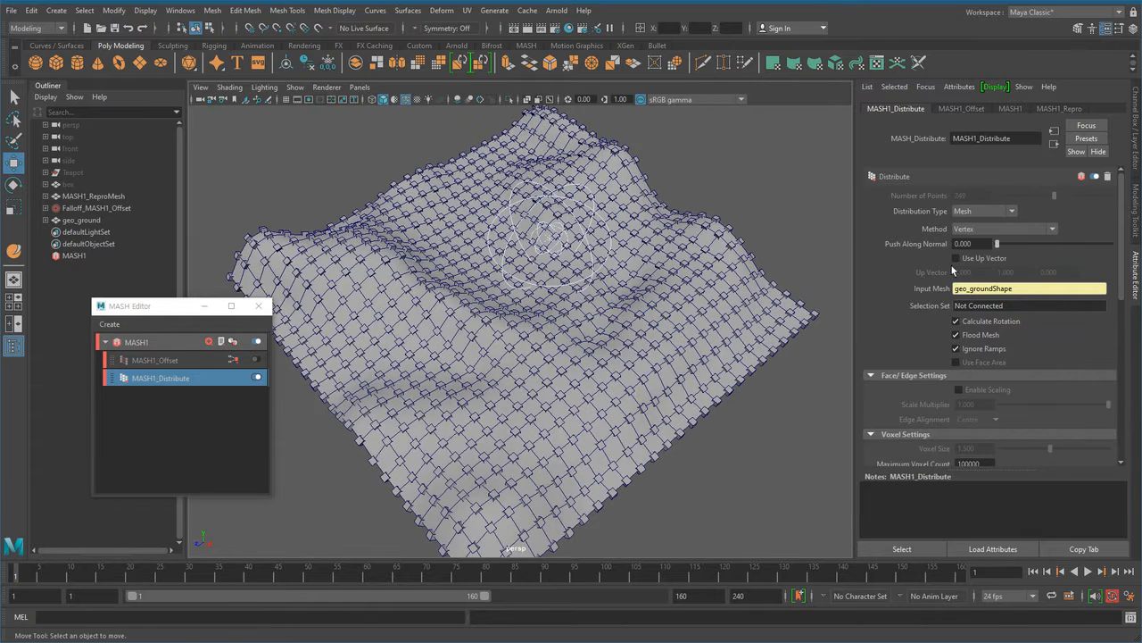
Set the distribution Method to Random Vertex and turn off Flood Mesh
left_click(986, 228)
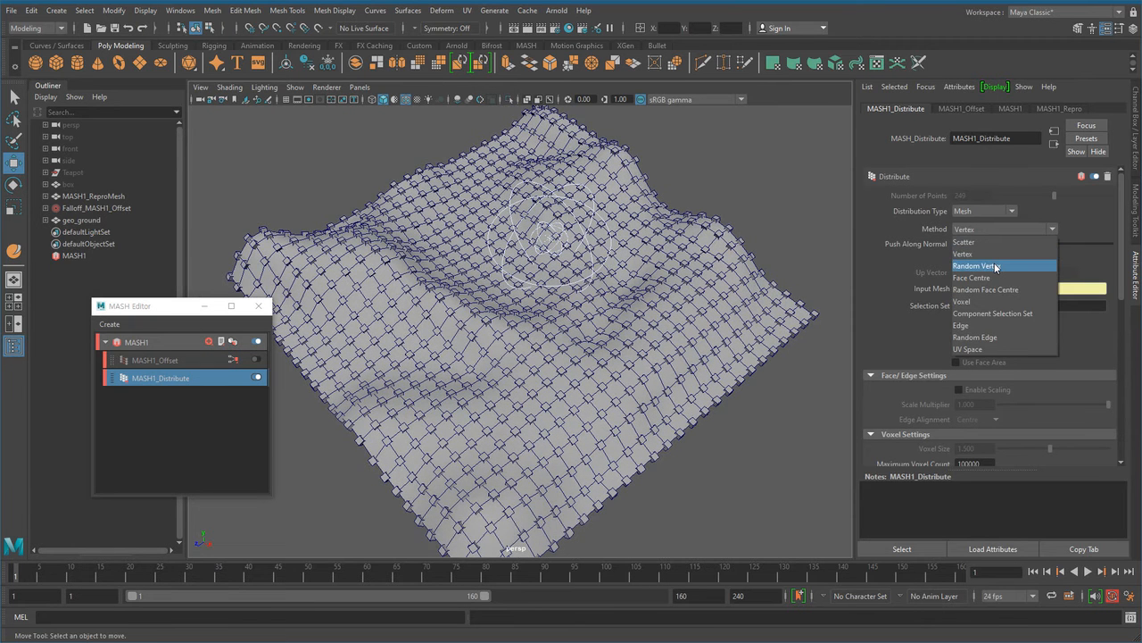
left_click(994, 266)
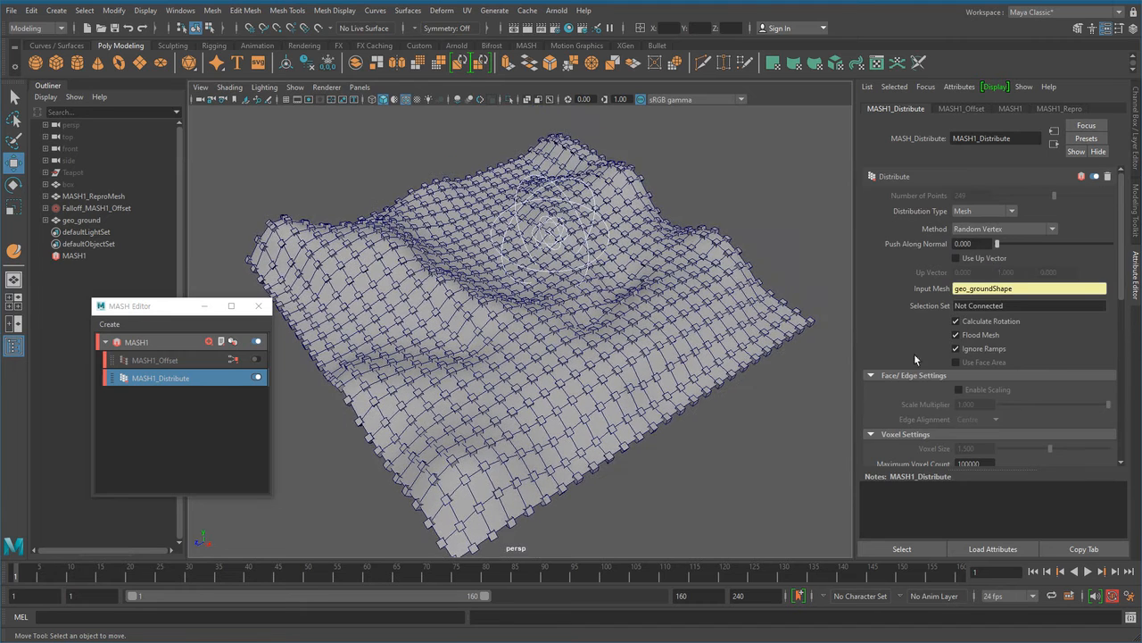
left_click(956, 335)
left_click_drag(780, 357, 641, 384, "alt")
Try a Number of Points of 191 and of 278 with the Random Vertex distribution, inspecting the cubes on the terrain
left_click_drag(1057, 198, 1040, 198)
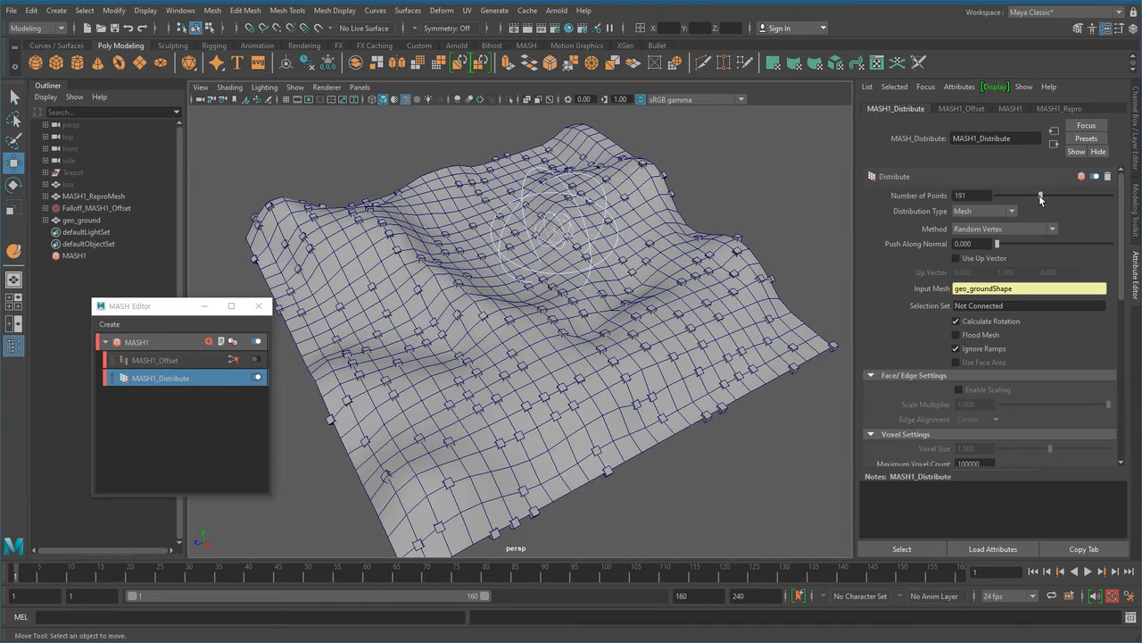
scroll(675, 378, "up", 4)
left_click_drag(668, 352, 694, 404, "alt")
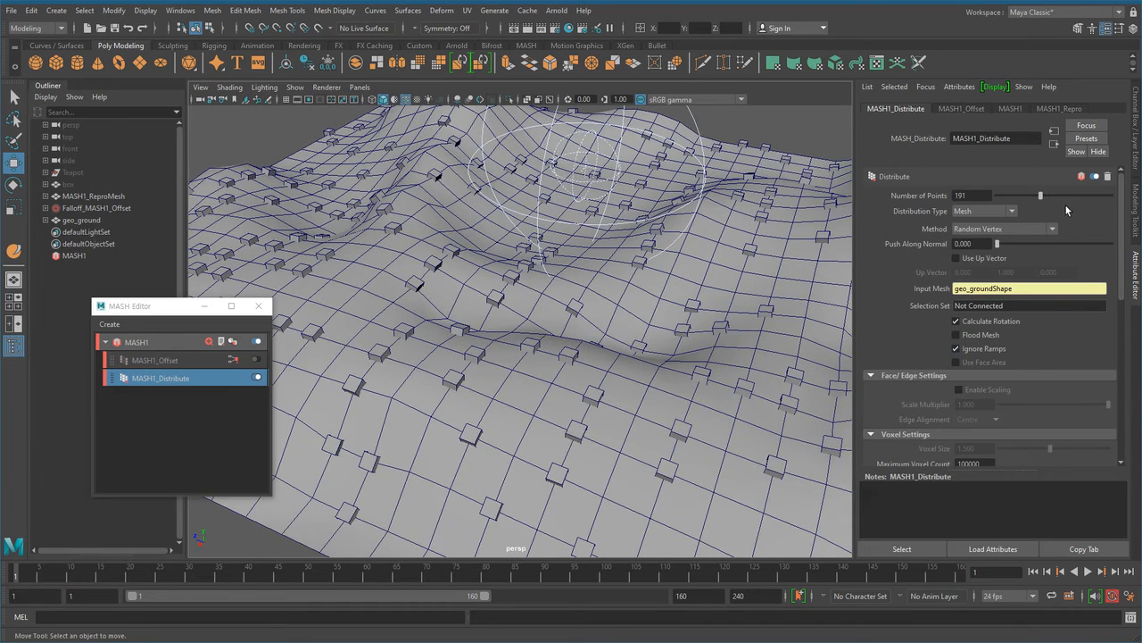
left_click_drag(1038, 197, 1061, 216)
right_click_drag(729, 394, 586, 417, "alt")
Set the distribution Method to Face Centre and inspect the cubes on the ground's faces up close
left_click(1025, 229)
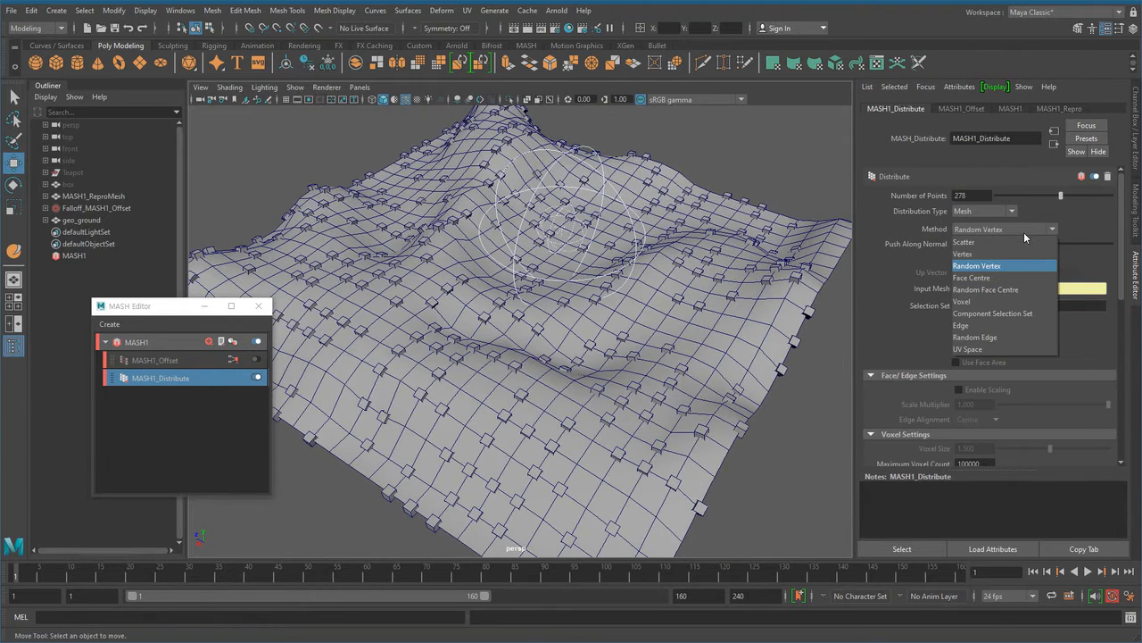
left_click(998, 282)
scroll(506, 396, "up", 10)
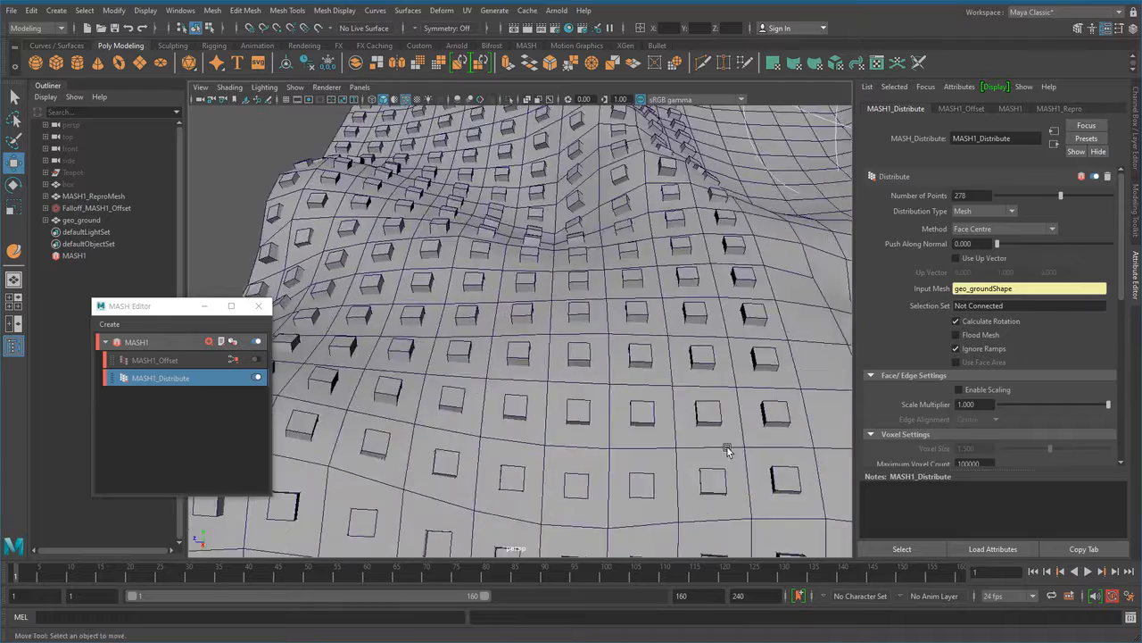
scroll(557, 372, "down", 3)
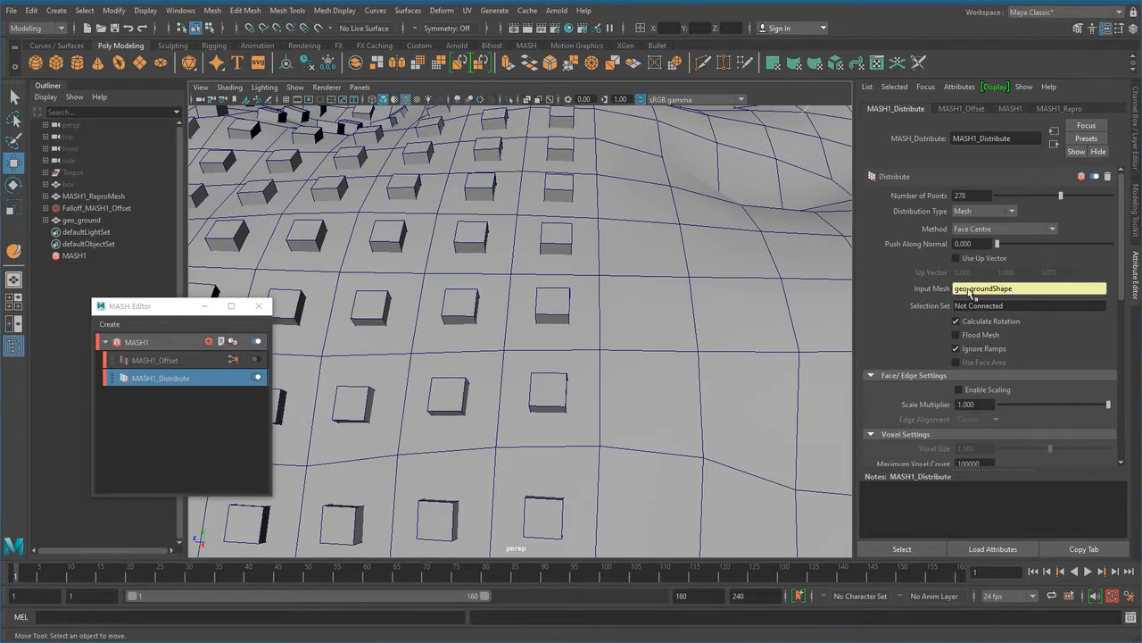
left_click_drag(544, 390, 581, 401, "alt")
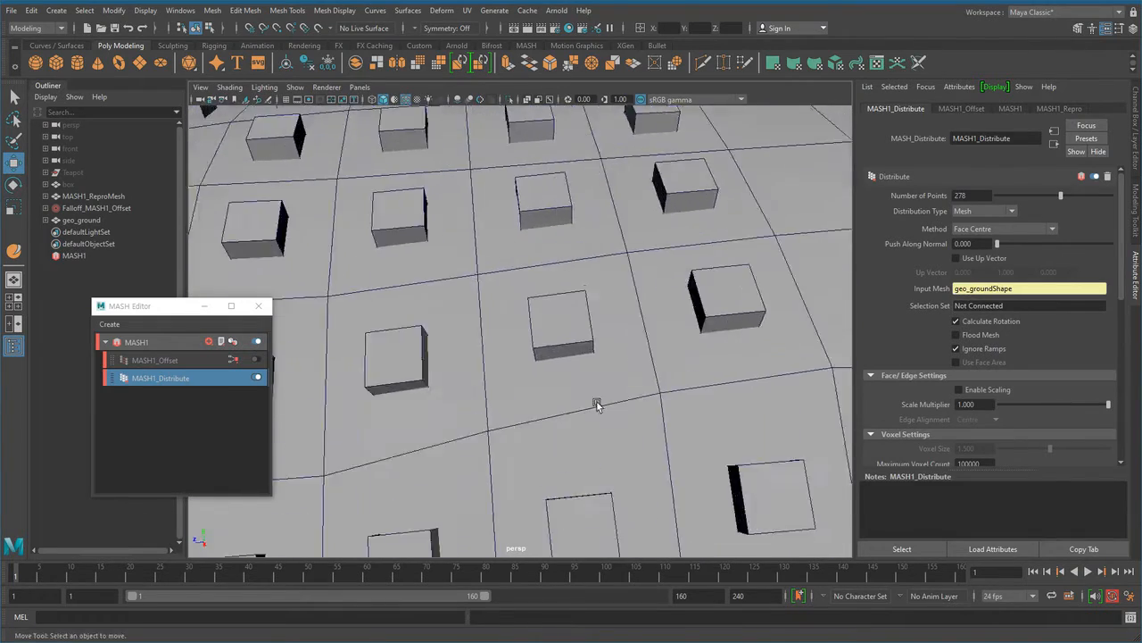
Select individual geo_ground faces beneath the cubes to check their placement relative to each face, and return to object mode
scroll(601, 398, "up", 3)
right_click_drag(633, 335, 739, 263)
left_click(596, 346)
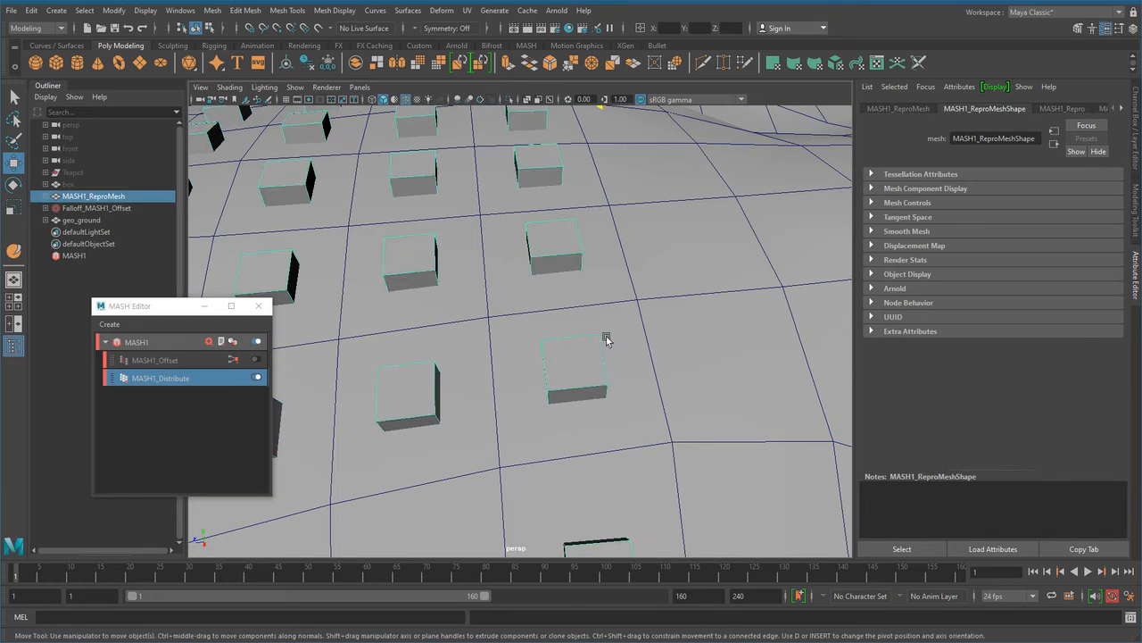
left_click(625, 332)
right_click_drag(637, 341, 636, 381)
left_click(636, 381)
left_click(616, 278)
left_click(421, 299)
left_click(427, 417)
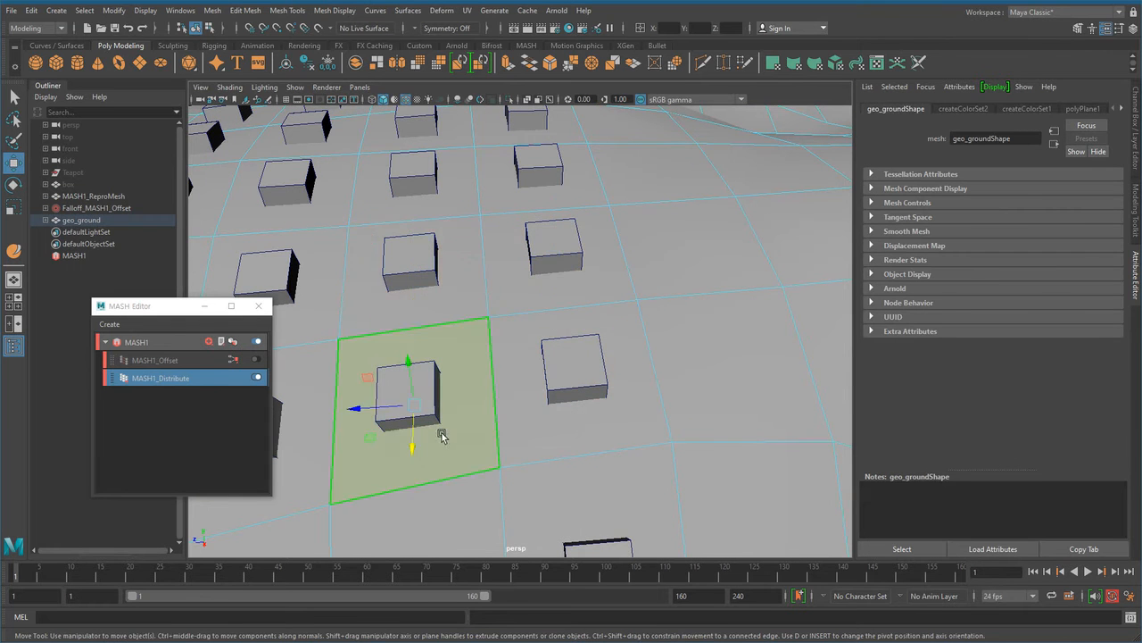
left_click(582, 362)
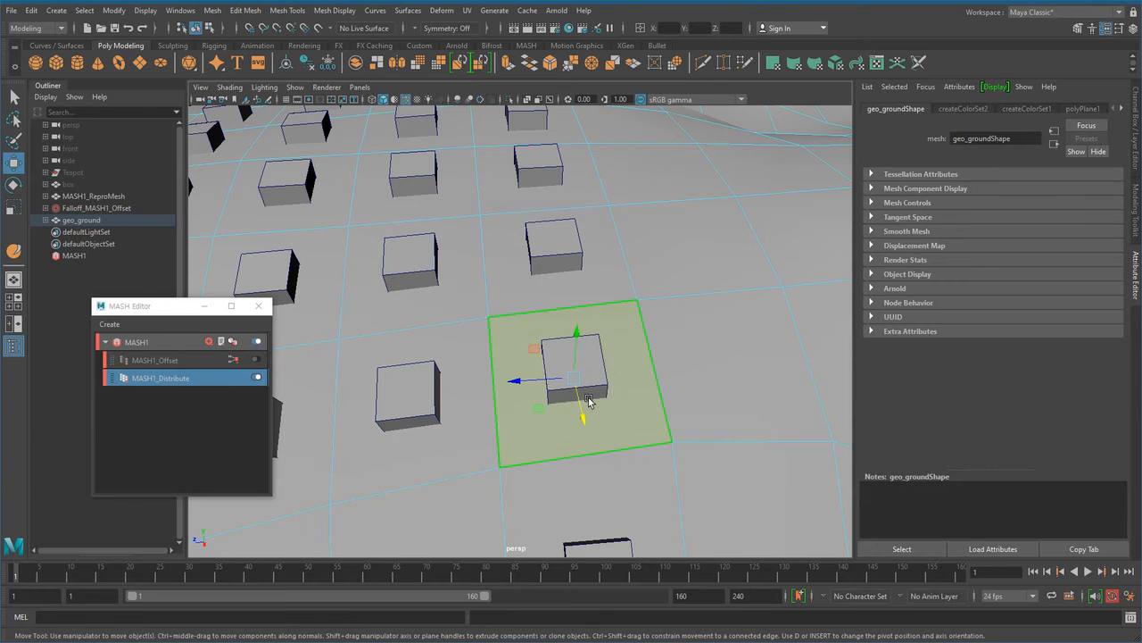
key("F8")
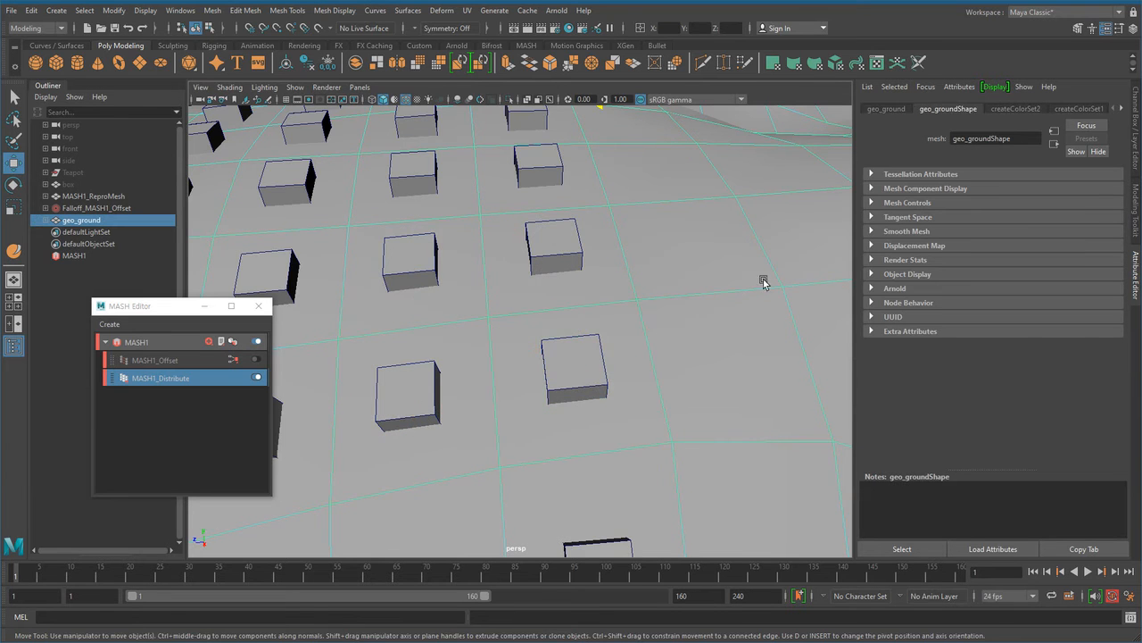
Set the MASH1_Distribute Number of Points to 273 and turn on Flood Mesh for the Face Centre distribution
left_click(204, 378)
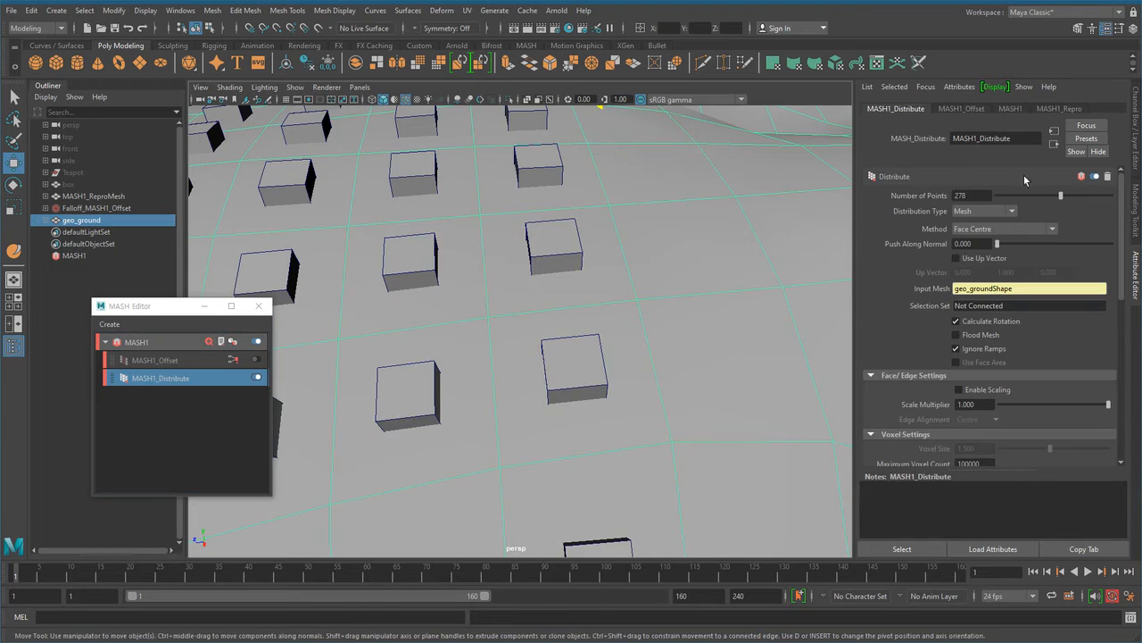
scroll(662, 313, "down", 3)
right_click_drag(662, 313, 597, 323, "alt")
left_click_drag(596, 324, 631, 326, "alt")
right_click_drag(630, 326, 531, 346, "alt")
middle_click_drag(531, 346, 560, 380, "alt")
right_click_drag(703, 336, 665, 340, "alt")
mouse_move(1060, 201)
left_mouse_down()
mouse_move(1105, 199)
mouse_move(1051, 204)
left_mouse_up()
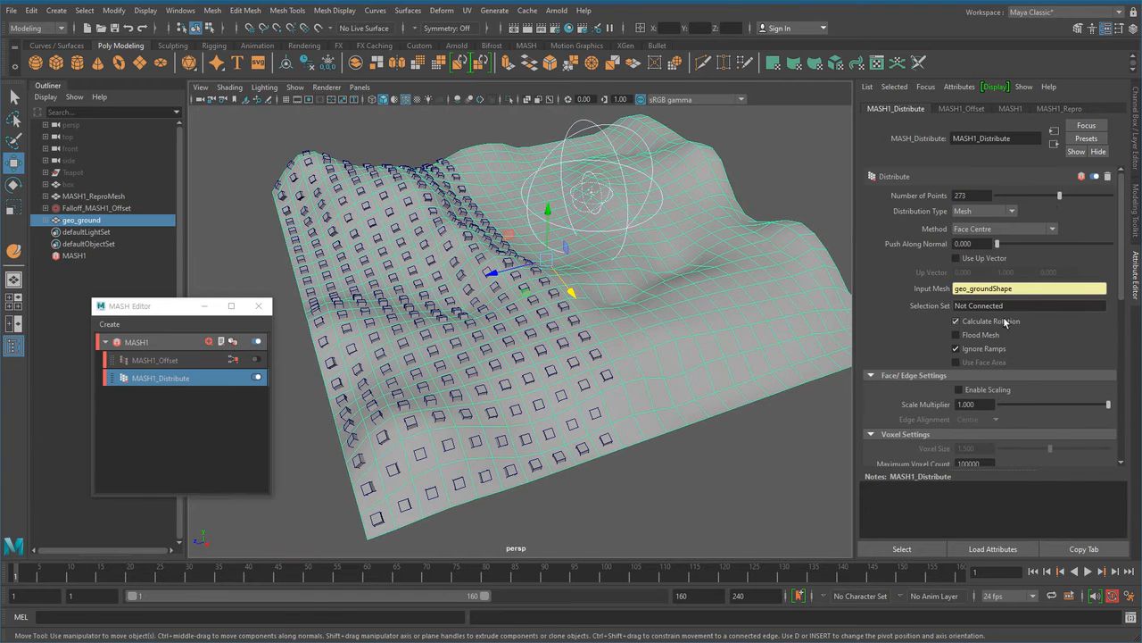
left_click(987, 336)
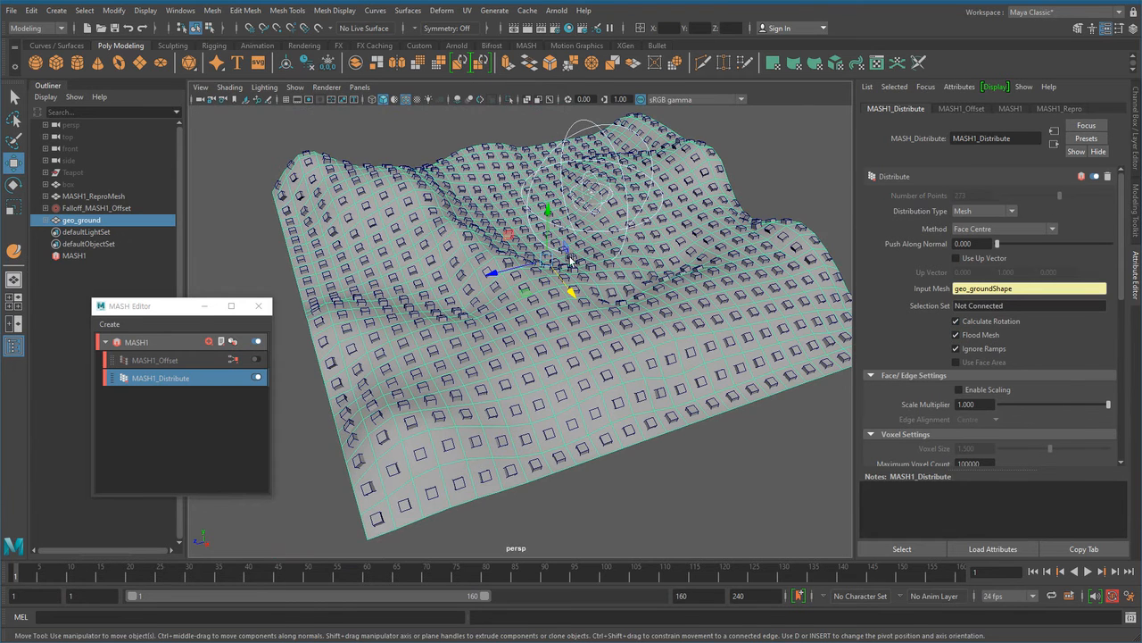
Turn off Flood Mesh, set the distribution Method to Random Face Centre, and inspect how the cubes scatter over the ground's faces
left_click(992, 340)
left_click_drag(643, 397, 823, 385, "alt")
left_click(1027, 235)
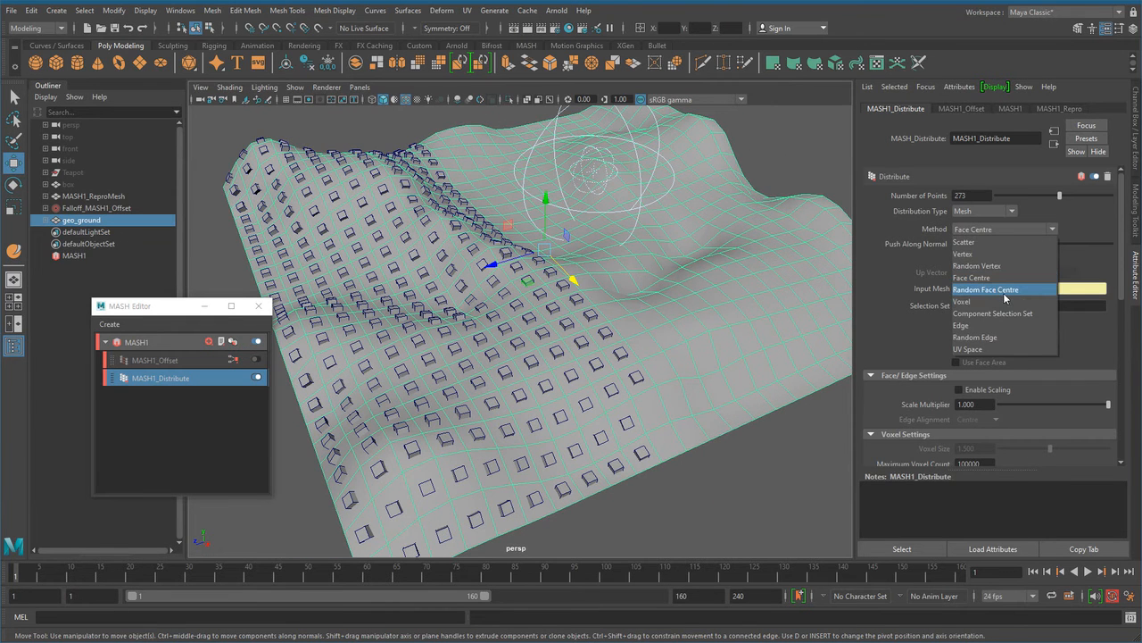
left_click(1006, 297)
left_click_drag(800, 328, 533, 400, "alt")
right_click_drag(533, 401, 614, 428, "alt")
middle_click_drag(614, 428, 602, 432, "alt")
middle_click_drag(623, 488, 537, 423, "alt")
right_click_drag(538, 423, 684, 399, "alt")
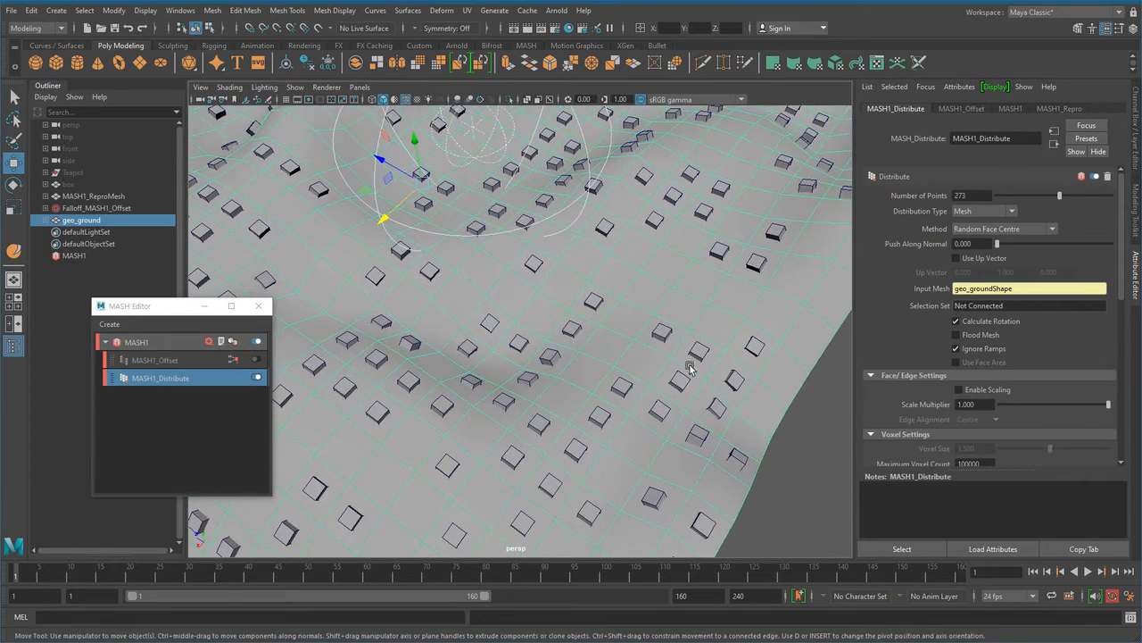
middle_click_drag(641, 272, 770, 416, "alt")
right_click_drag(770, 416, 616, 366, "alt")
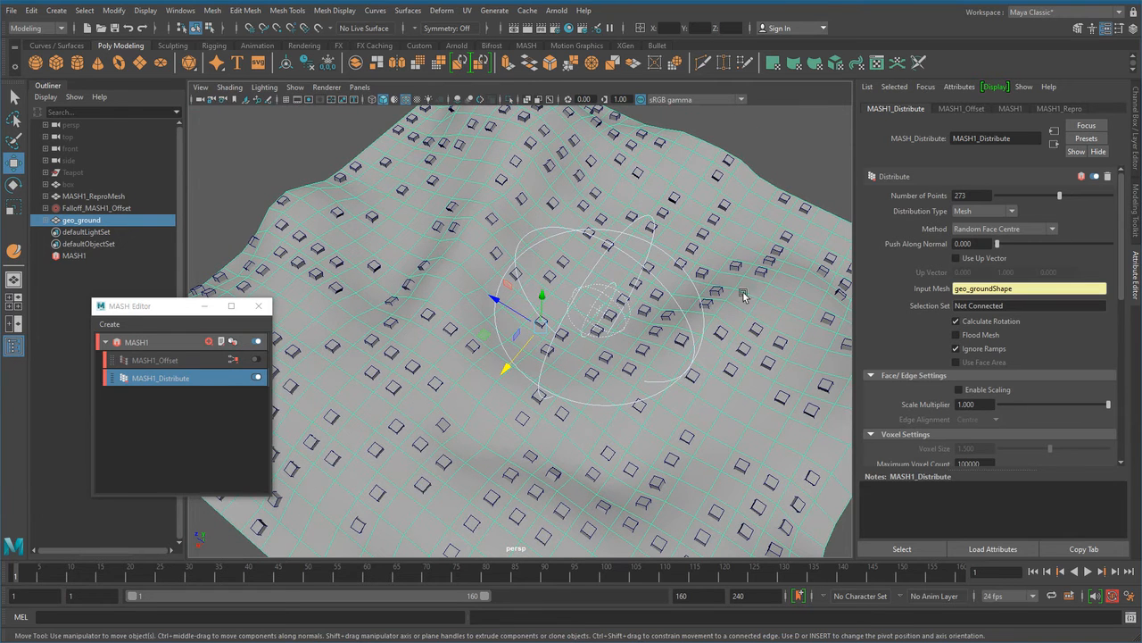
left_click_drag(662, 418, 581, 395, "alt")
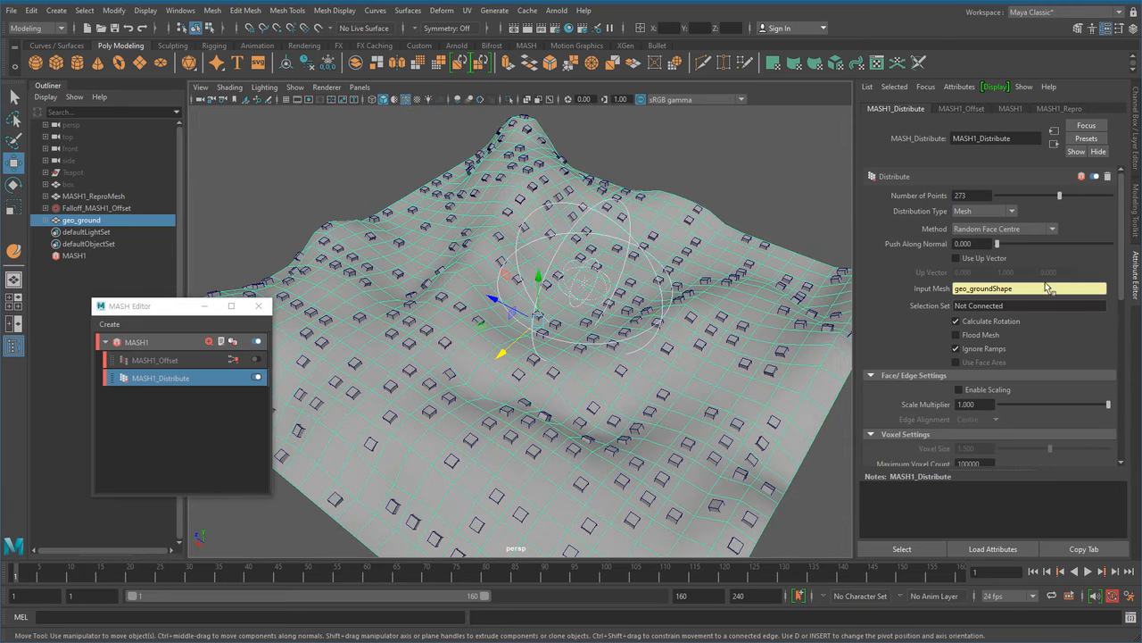
Set the MASH1_Distribute Method to Edge and inspect the cubes on the ground mesh up close
left_click(1023, 230)
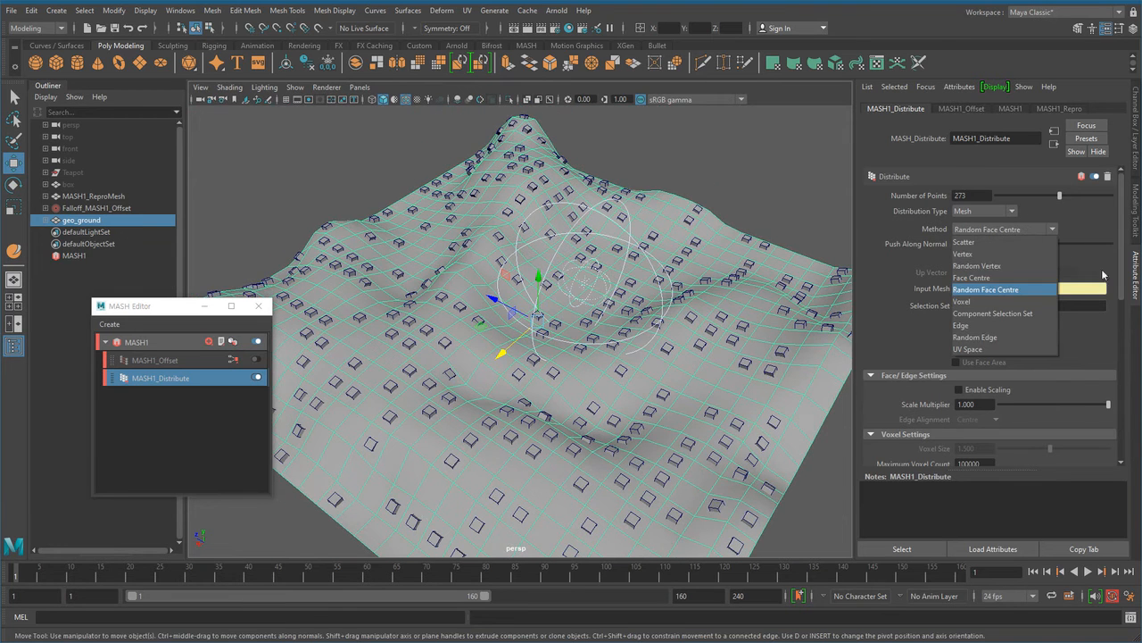
left_click(975, 329)
left_click_drag(401, 354, 653, 410, "alt")
scroll(652, 409, "up", 8)
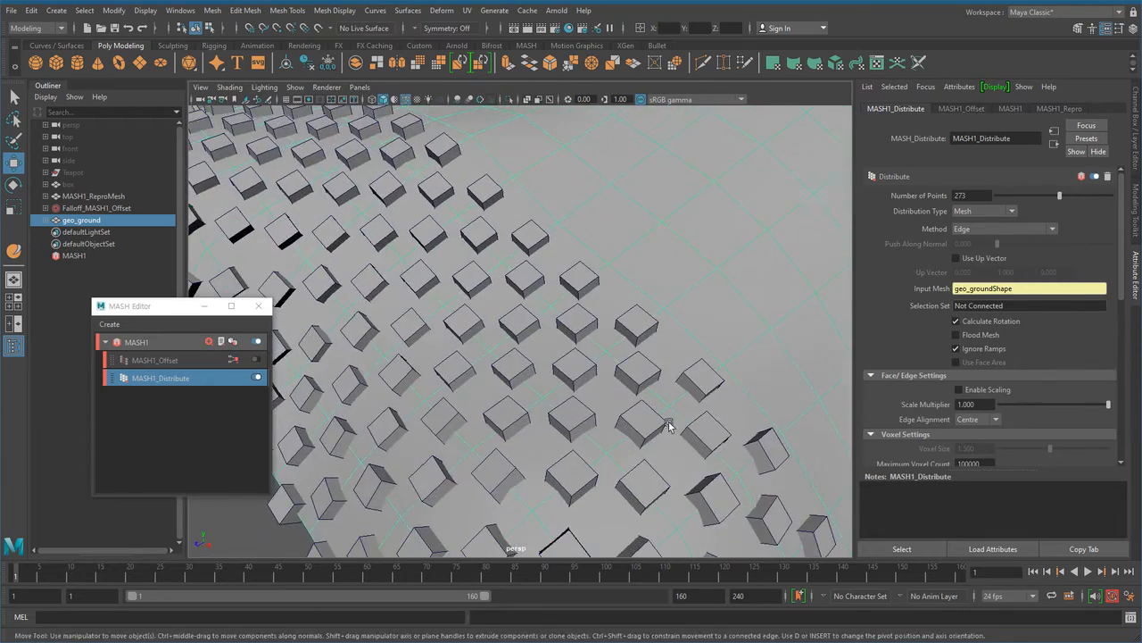
scroll(638, 418, "up", 5)
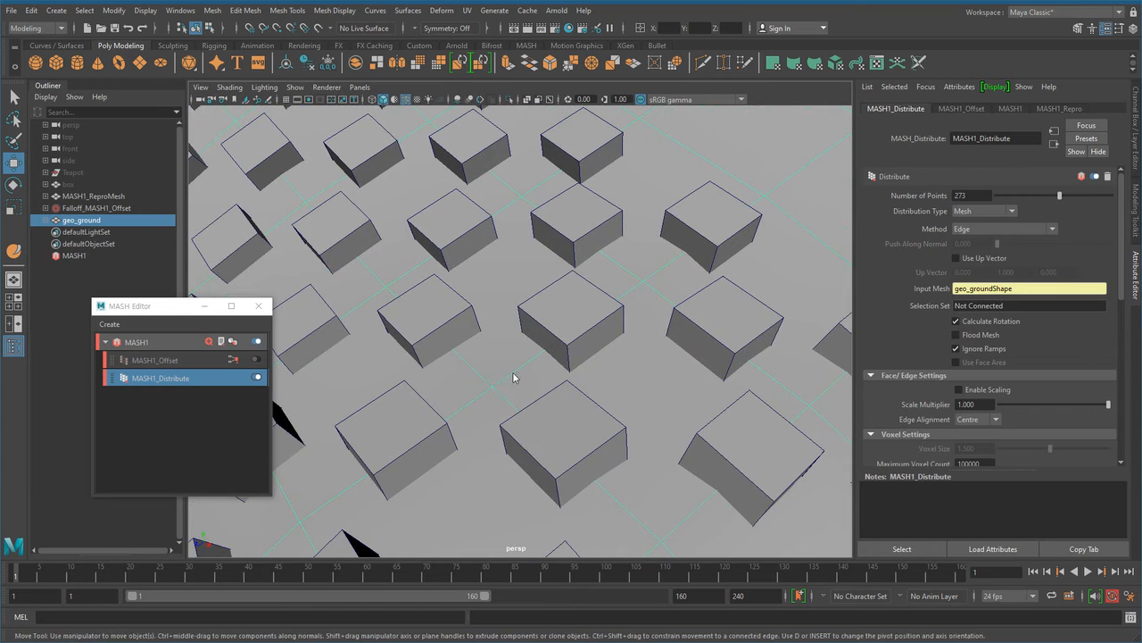
Select individual geo_ground edges beneath the cubes to check their placement relative to each edge, and return to object mode
right_click(513, 376)
left_click(512, 341)
left_click(552, 361)
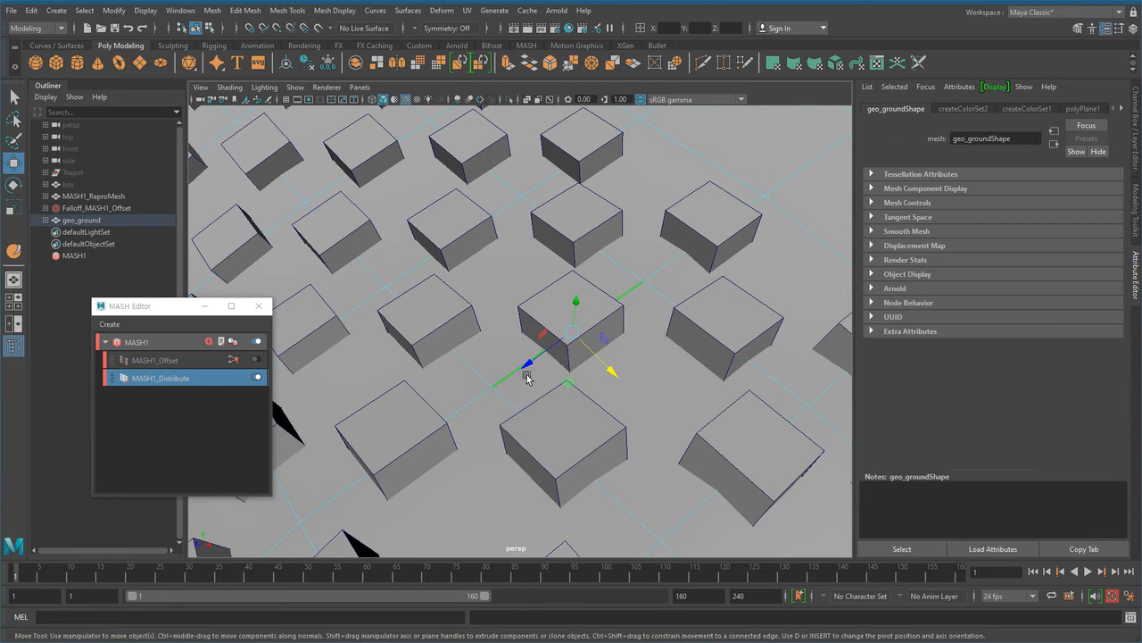
left_click(620, 268)
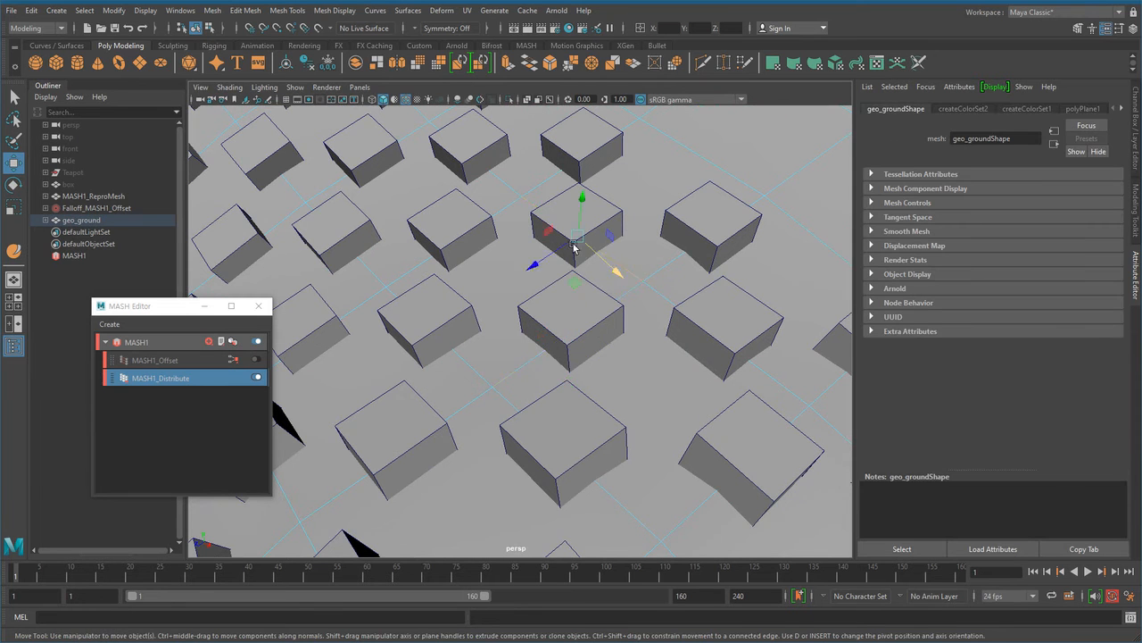
left_click(679, 263)
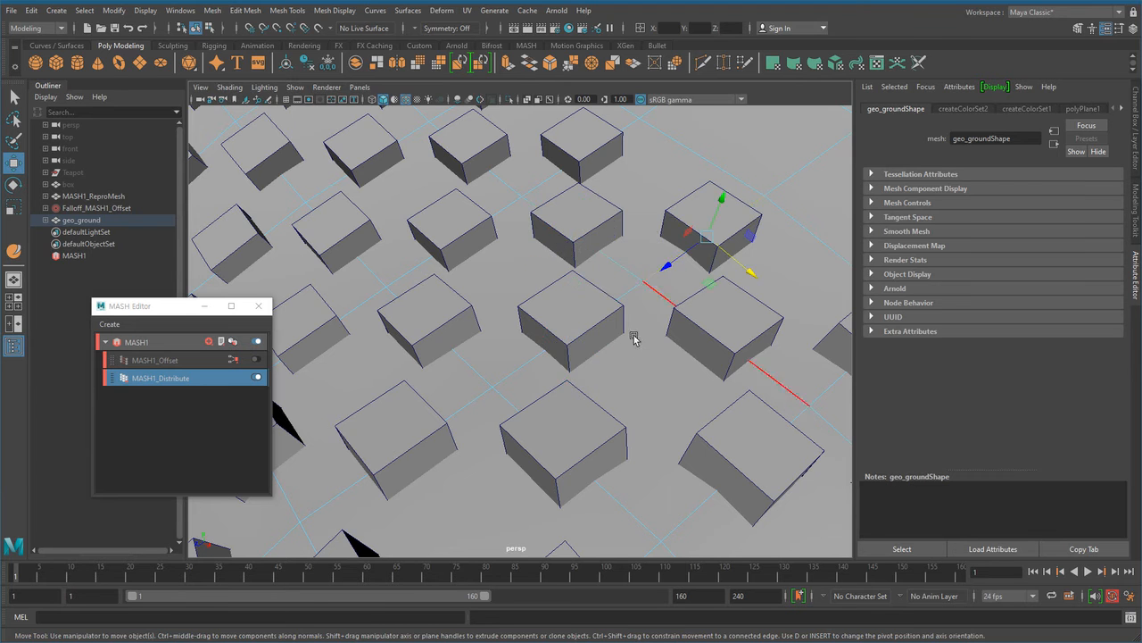
scroll(683, 257, "down", 3)
right_click(642, 311)
right_click_drag(642, 310, 884, 239)
scroll(579, 349, "down", 5)
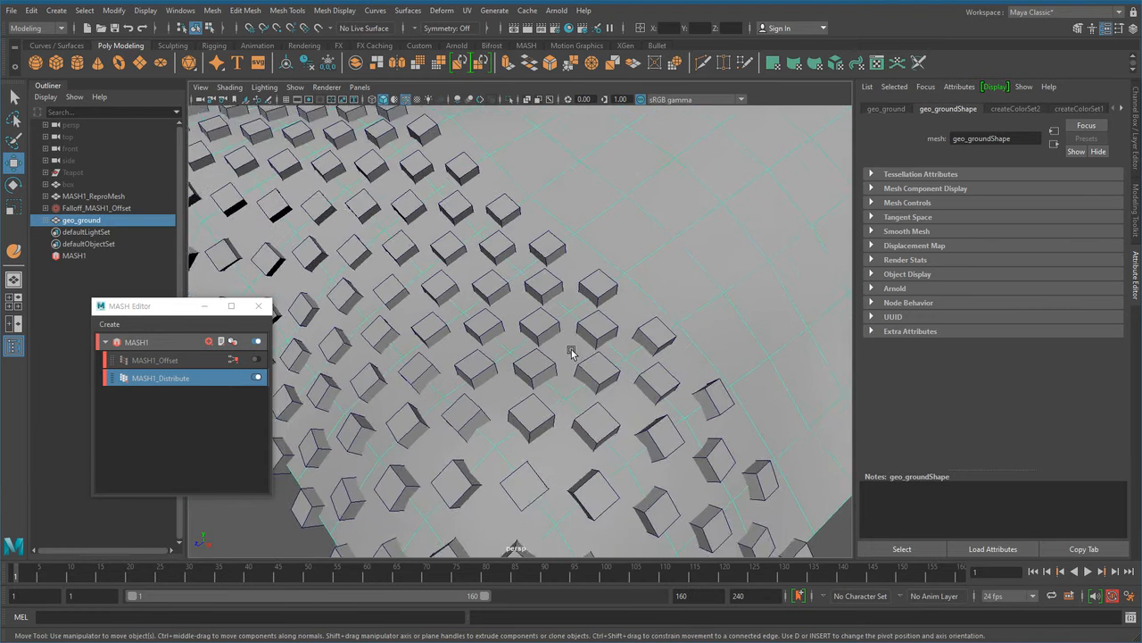
Set the MASH1_Distribute Number of Points to 322, turn on Flood Mesh for the Edge distribution and inspect the whole terrain
left_click(179, 382)
scroll(602, 388, "down", 4)
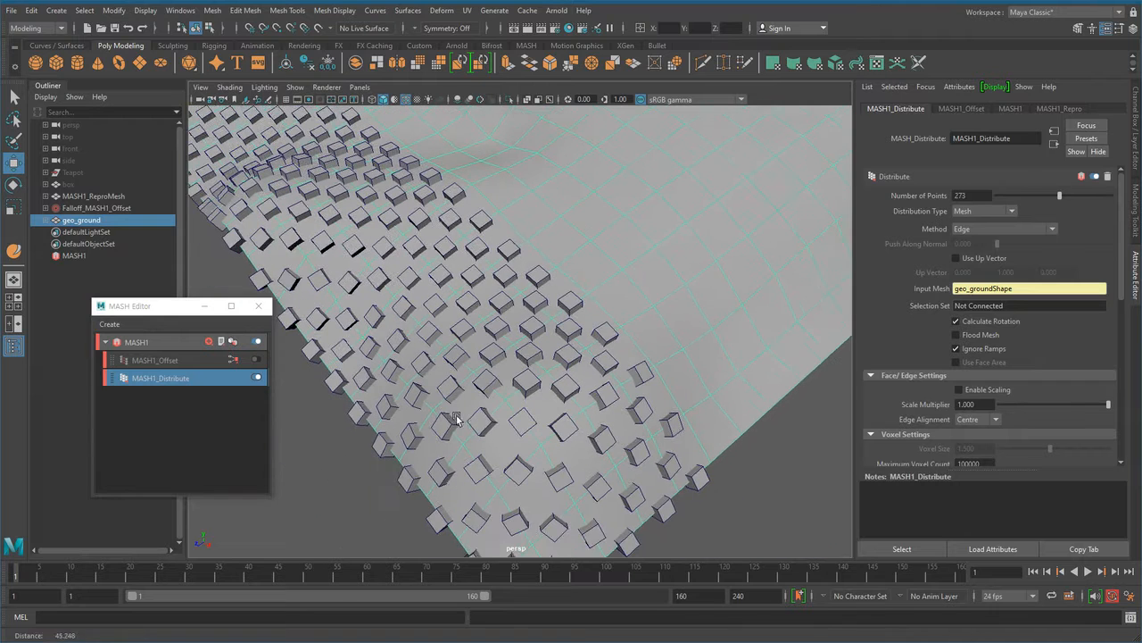
left_click_drag(1063, 196, 1071, 209)
left_click(990, 340)
scroll(641, 324, "down", 5)
left_click_drag(705, 332, 599, 384, "alt")
scroll(748, 395, "up", 5)
scroll(519, 410, "down", 5)
left_click_drag(519, 410, 724, 471, "alt")
scroll(563, 421, "down", 4)
scroll(722, 489, "up", 5)
right_click_drag(724, 471, 680, 469, "alt")
left_click_drag(679, 470, 694, 456, "alt")
middle_click_drag(694, 456, 693, 446, "alt")
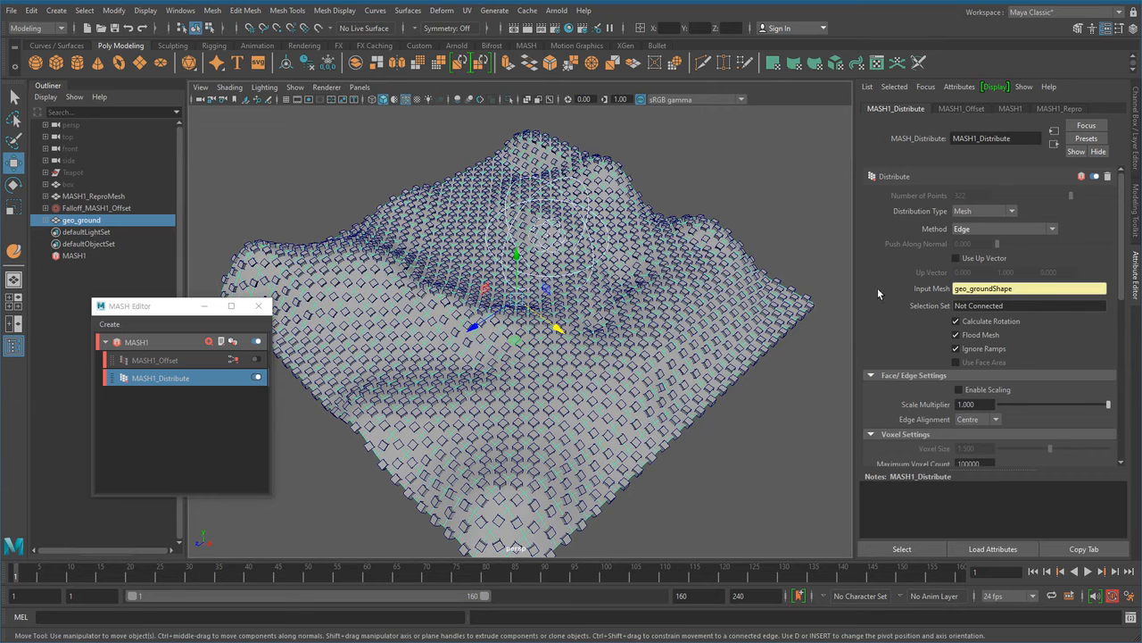
Set the distribution Method to Random Edge, turn off Flood Mesh and inspect the cubes on the terrain up close
left_click(988, 228)
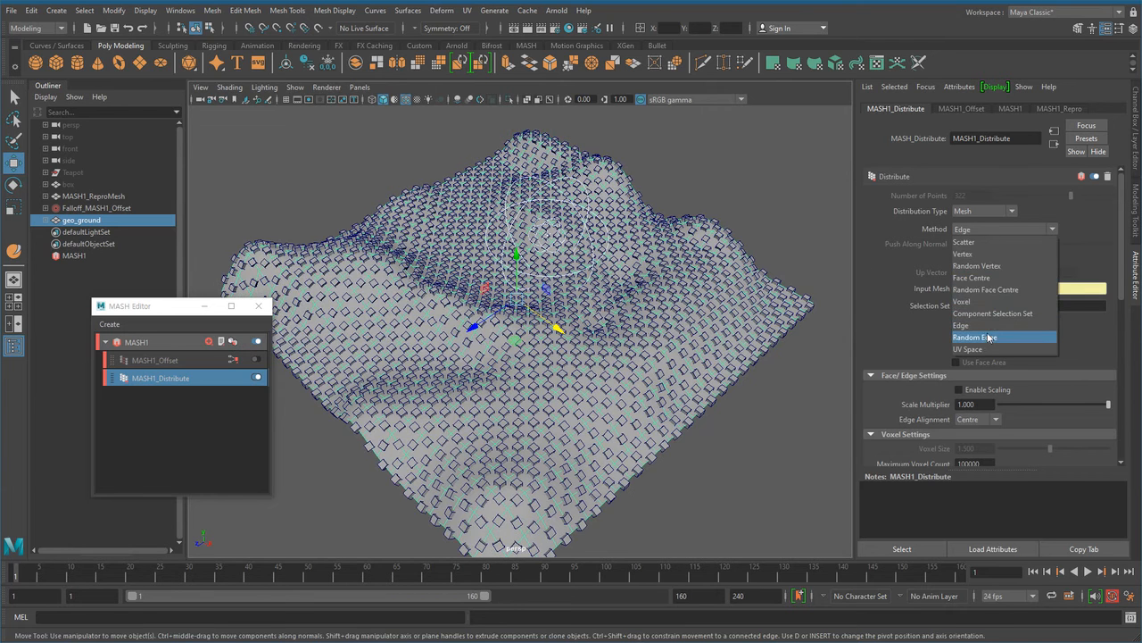
left_click(976, 338)
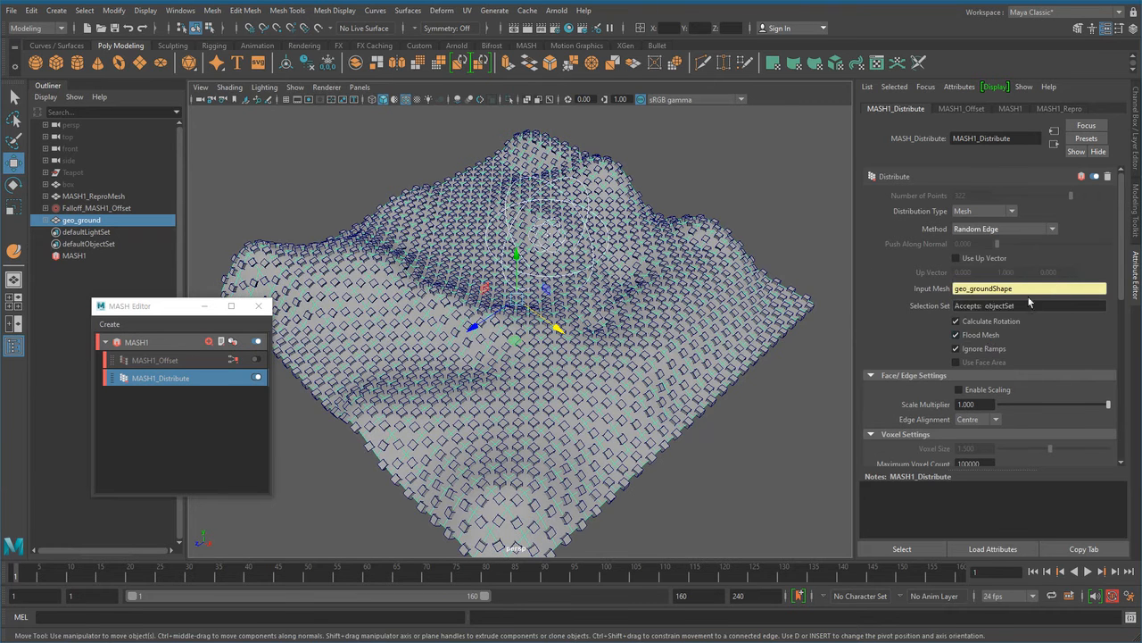
left_click(987, 337)
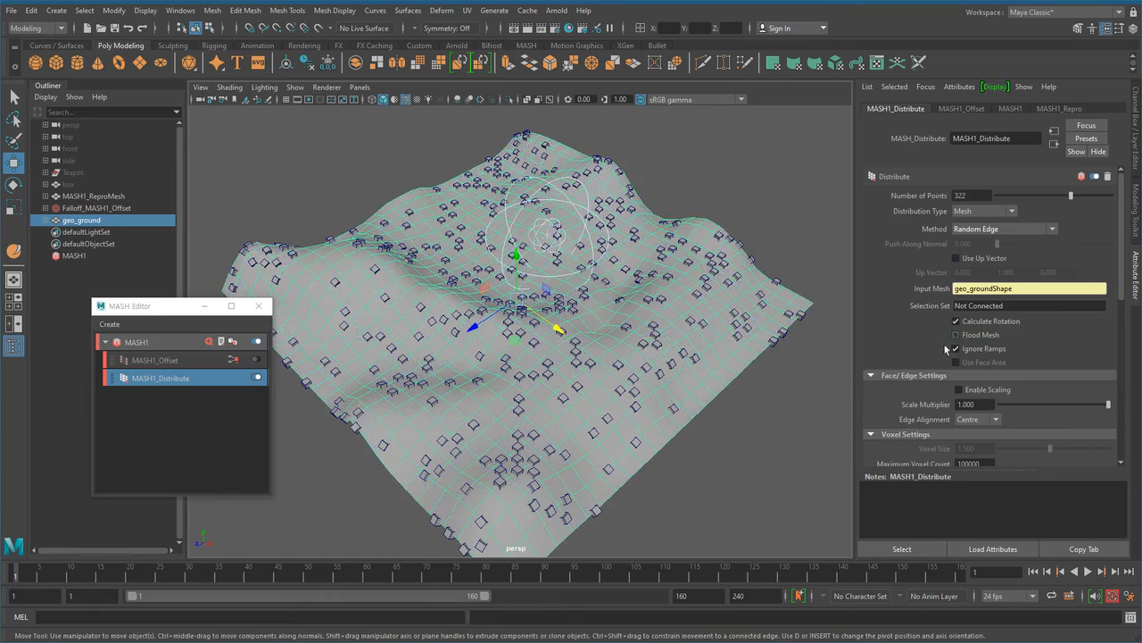
scroll(708, 426, "up", 3)
right_click_drag(657, 425, 659, 399, "alt")
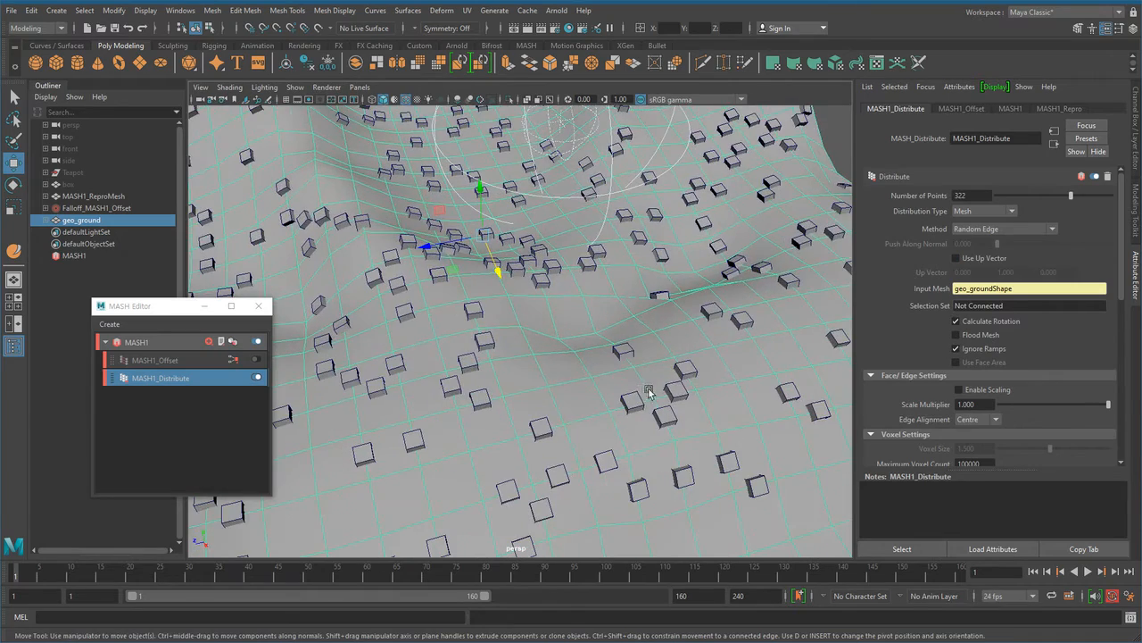
middle_click_drag(501, 329, 645, 536, "alt")
Set the Number of Points to 370 for the Random Edge distribution and examine the whole ground
left_click_drag(1062, 201, 1082, 202)
right_click_drag(665, 419, 576, 460, "alt")
middle_click_drag(575, 460, 567, 415, "alt")
left_click_drag(567, 415, 639, 389, "alt")
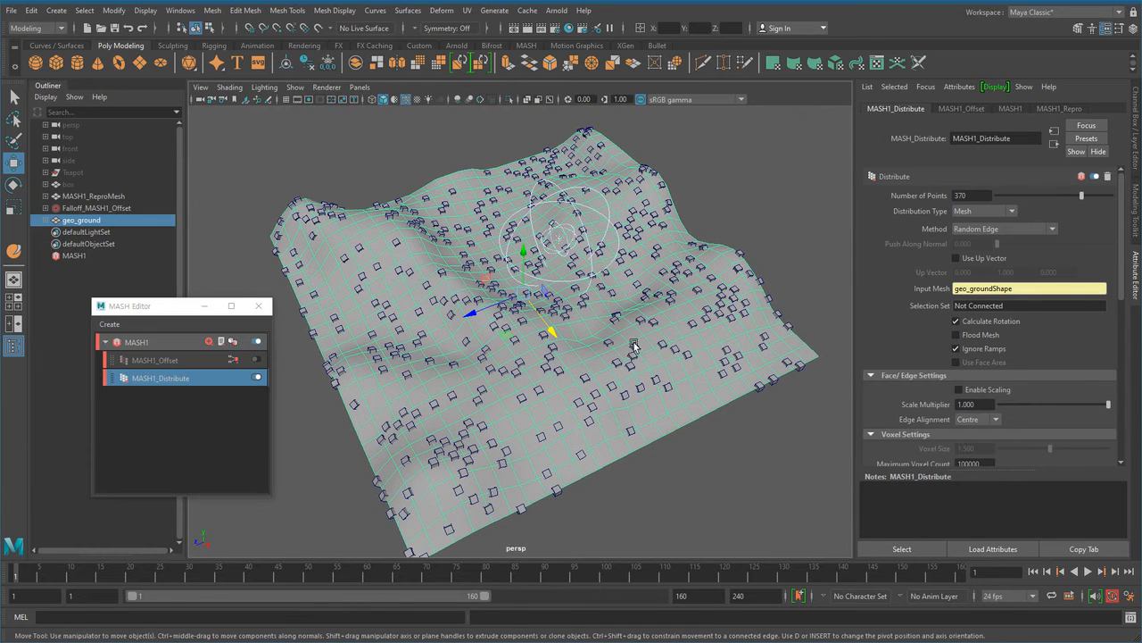
Set the distribution Method to Component Selection Set and select the geo_ground mesh
left_click(973, 228)
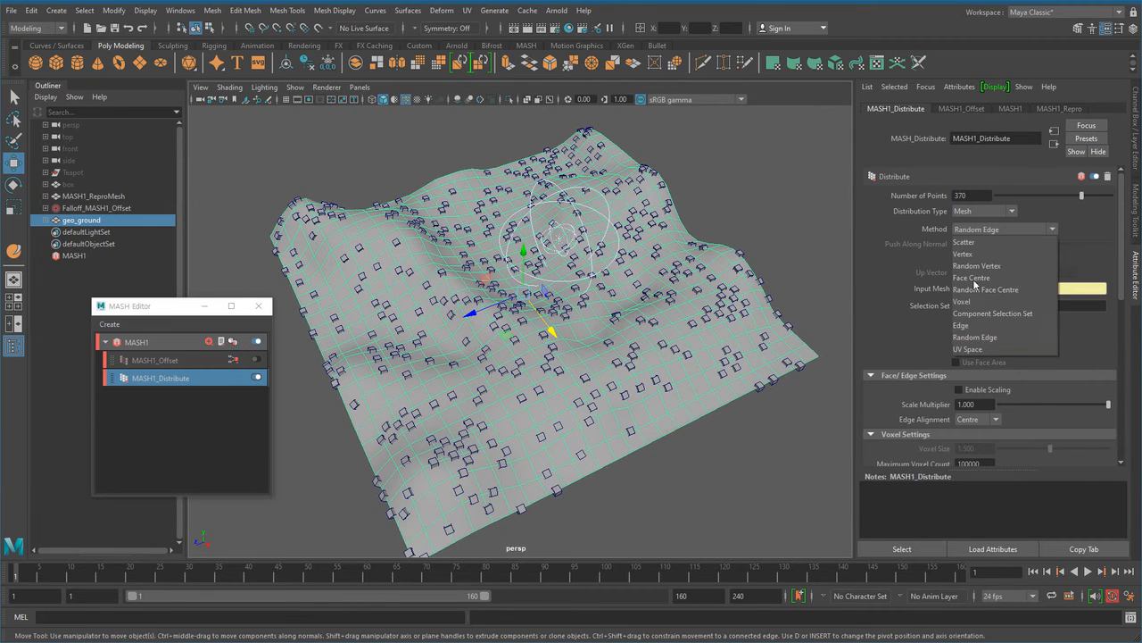
left_click(1013, 314)
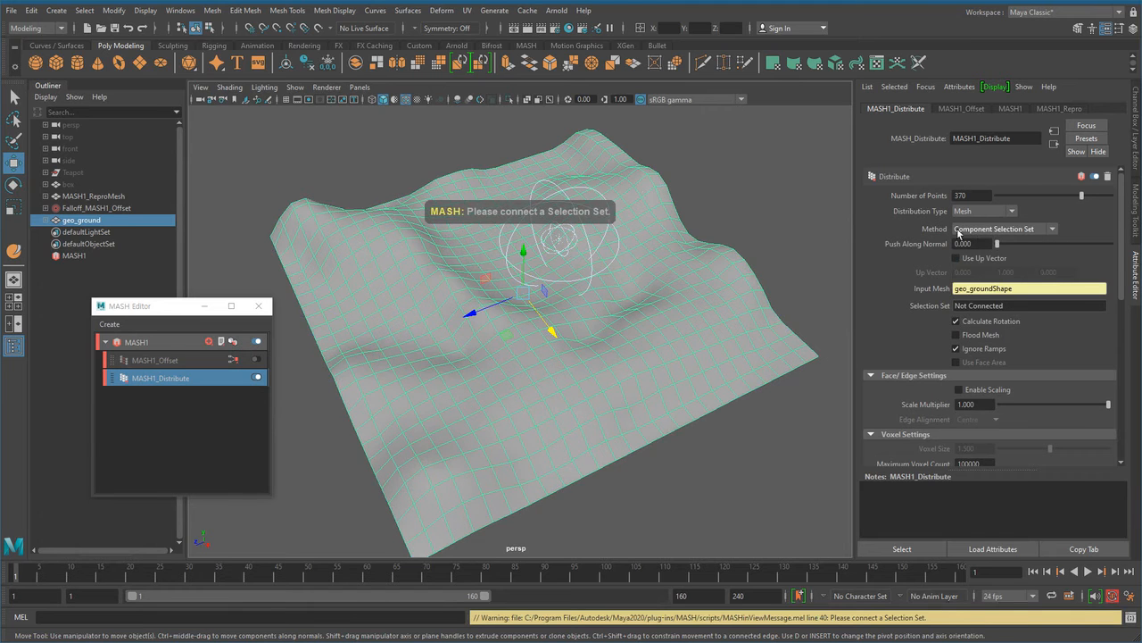
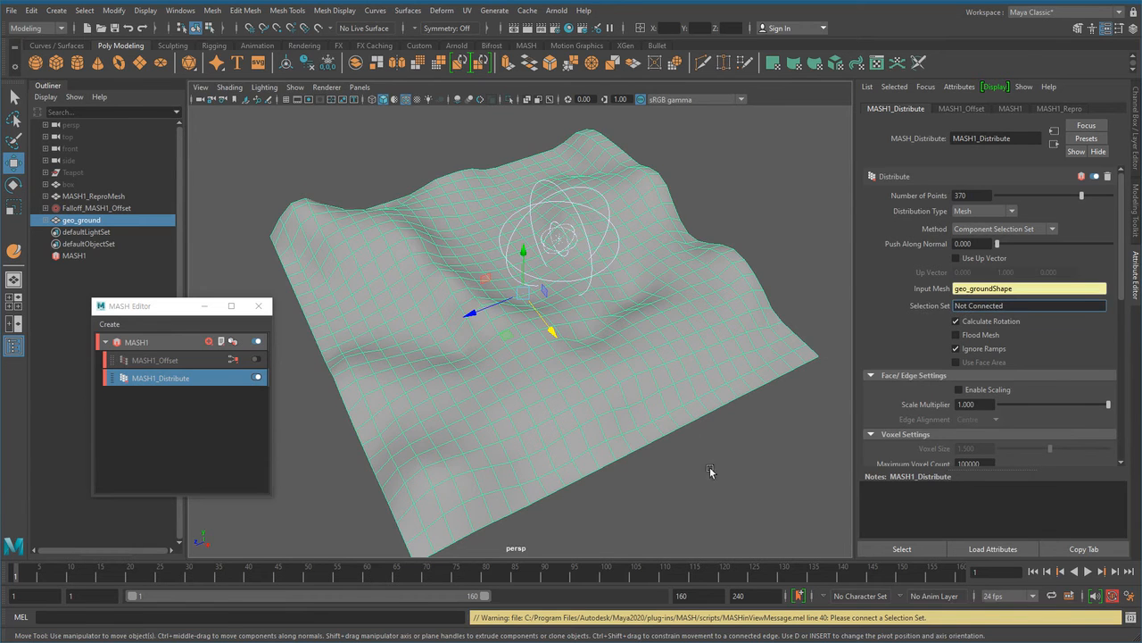
left_click_drag(174, 307, 105, 345)
left_click(194, 216)
middle_click_drag(93, 220, 100, 224)
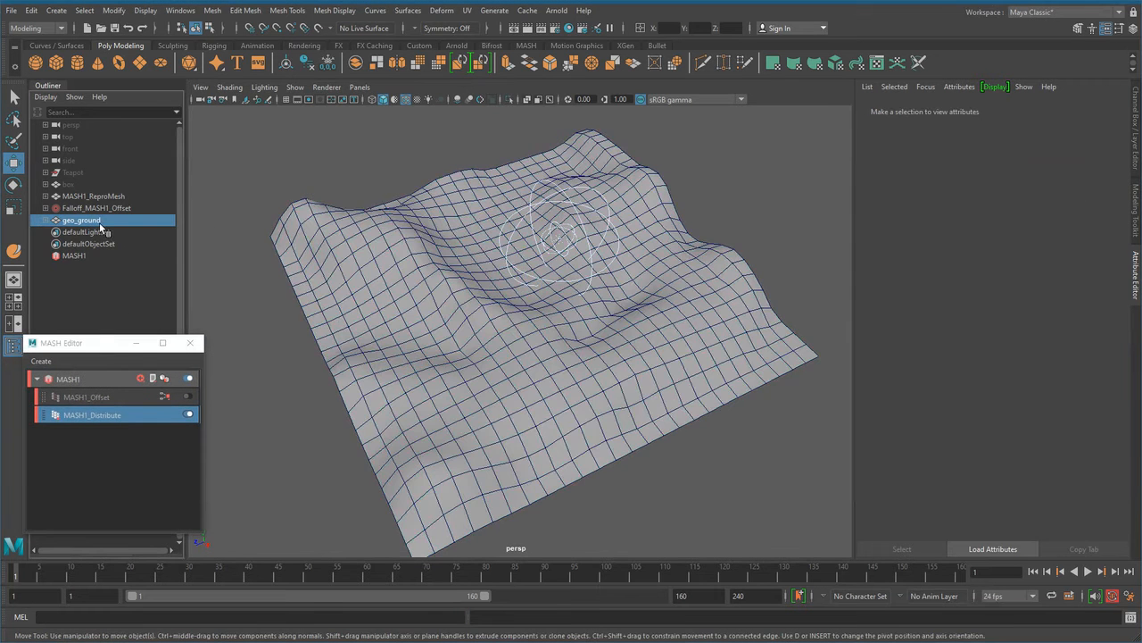
Activate the Lasso tool and switch geo_ground to vertex selection with nothing selected
left_click_drag(509, 387, 596, 416, "alt")
scroll(522, 388, "down", 3)
scroll(595, 416, "up", 2)
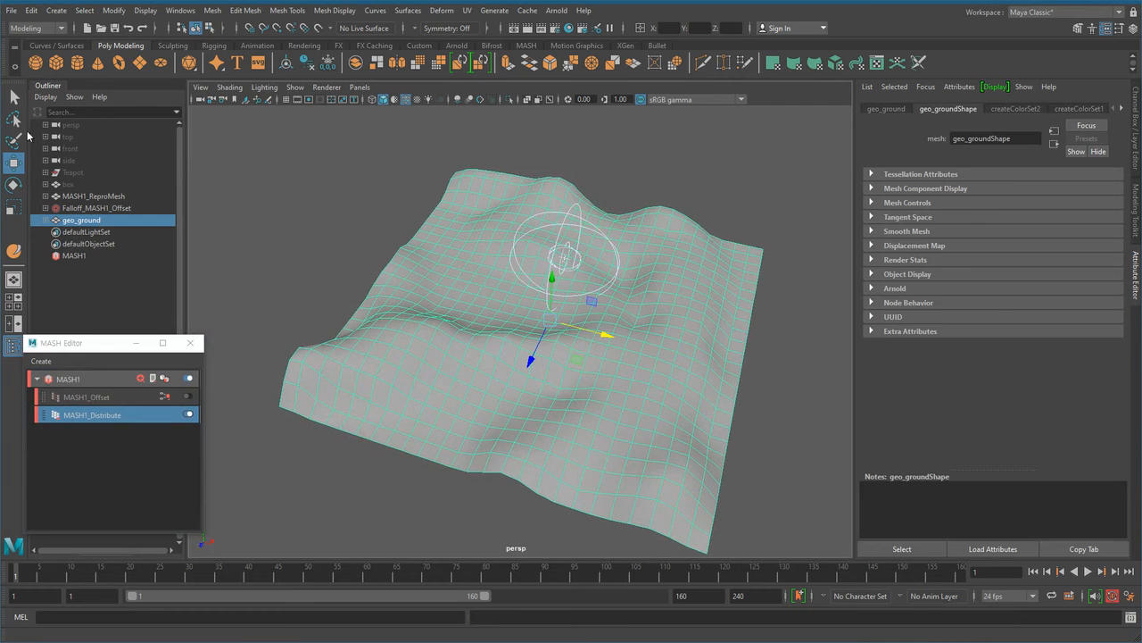
left_click(15, 119)
left_click_drag(518, 375, 543, 372, "alt")
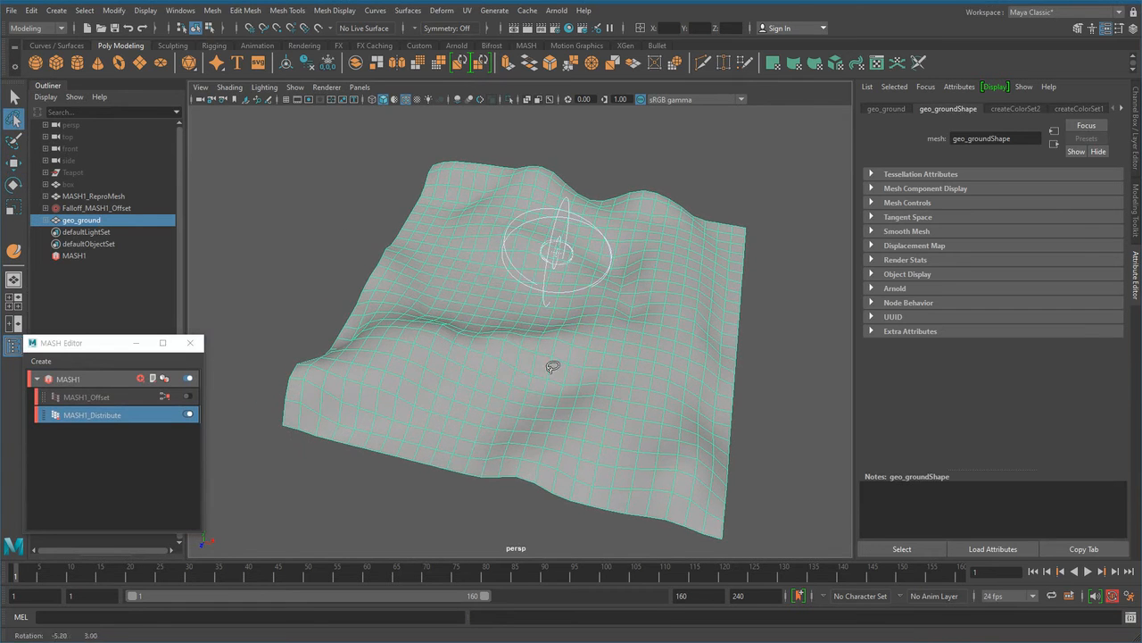
right_click(484, 279)
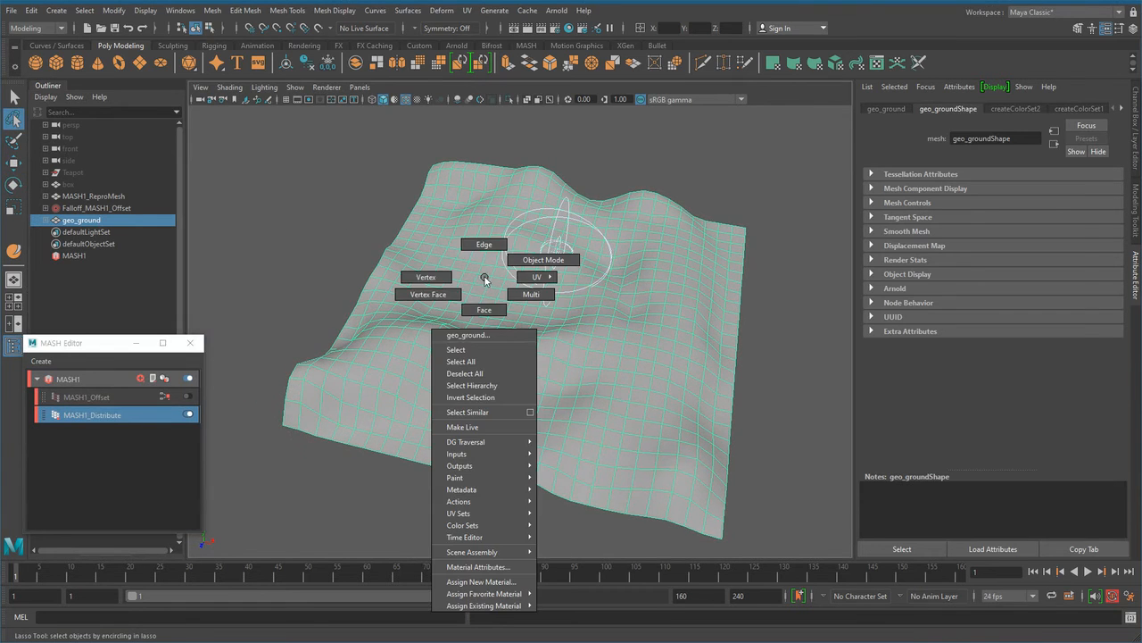
left_click(426, 277)
left_click_drag(457, 287, 446, 330, "alt")
left_click(327, 255)
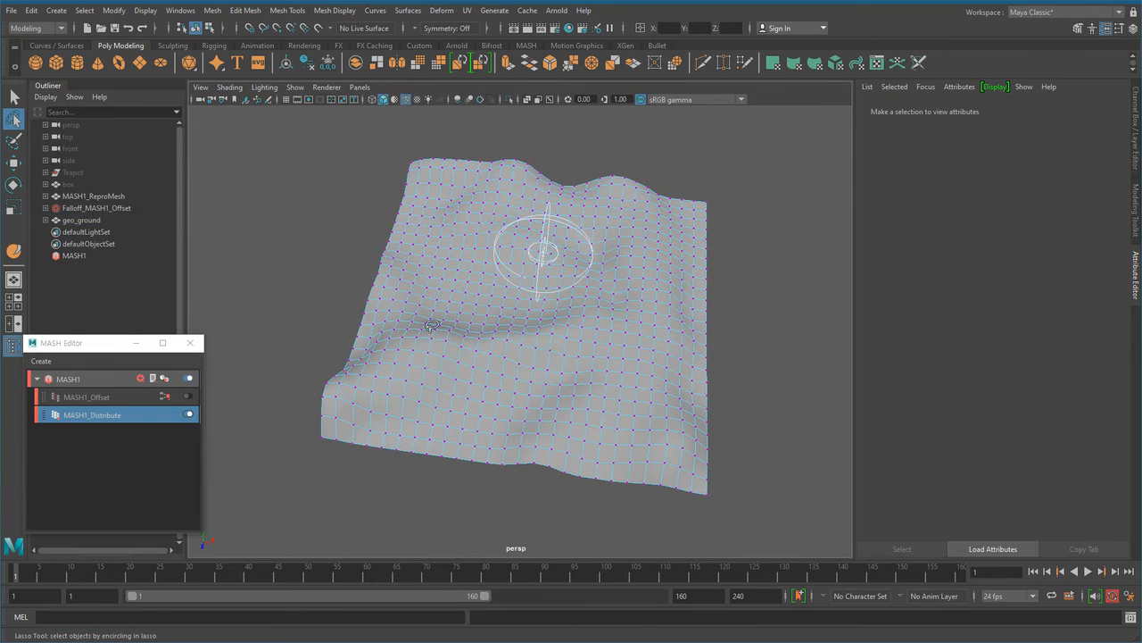
Lasso-select an irregular patch of vertices across the middle of the geo_ground terrain and check the selection in perspective
key("space")
left_click_drag(563, 357, 564, 313)
right_click_drag(622, 377, 259, 366, "alt")
right_click_drag(585, 371, 388, 366, "alt")
mouse_move(598, 219)
left_mouse_down()
mouse_move(556, 210)
mouse_move(434, 257)
mouse_move(438, 407)
mouse_move(600, 448)
mouse_move(637, 293)
mouse_move(604, 223)
left_mouse_up()
key("space")
left_click_drag(743, 351, 715, 311)
left_click_drag(673, 386, 634, 390, "alt")
right_click_drag(635, 390, 654, 390, "alt")
left_click_drag(564, 414, 258, 285, "alt")
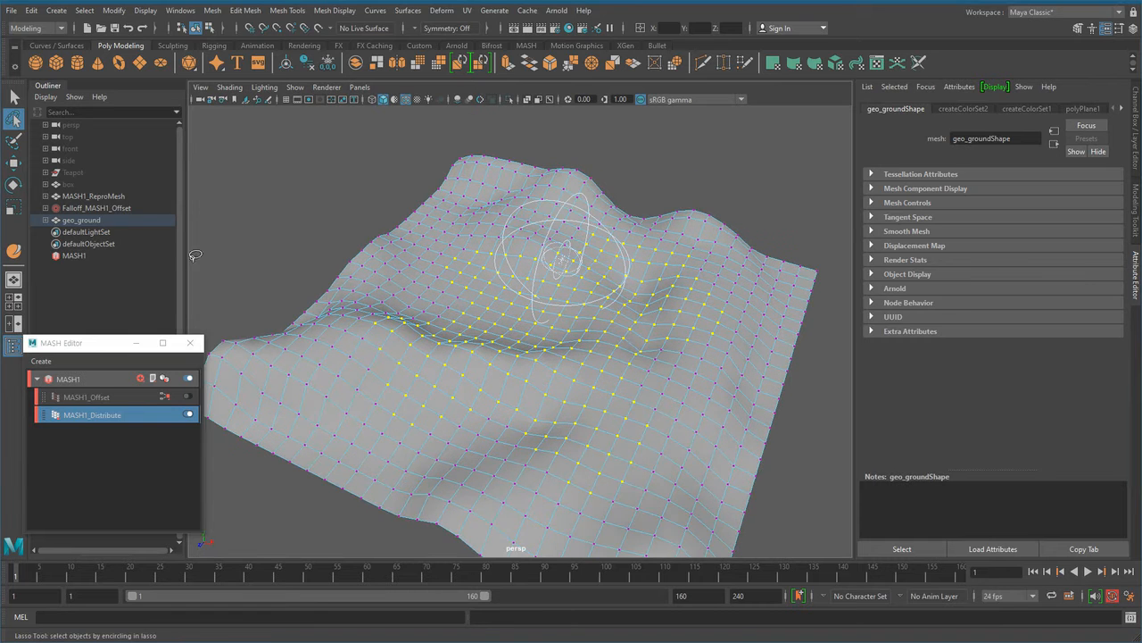
Create a quick select set named Set_v1 from the selected ground vertices
left_click(63, 12)
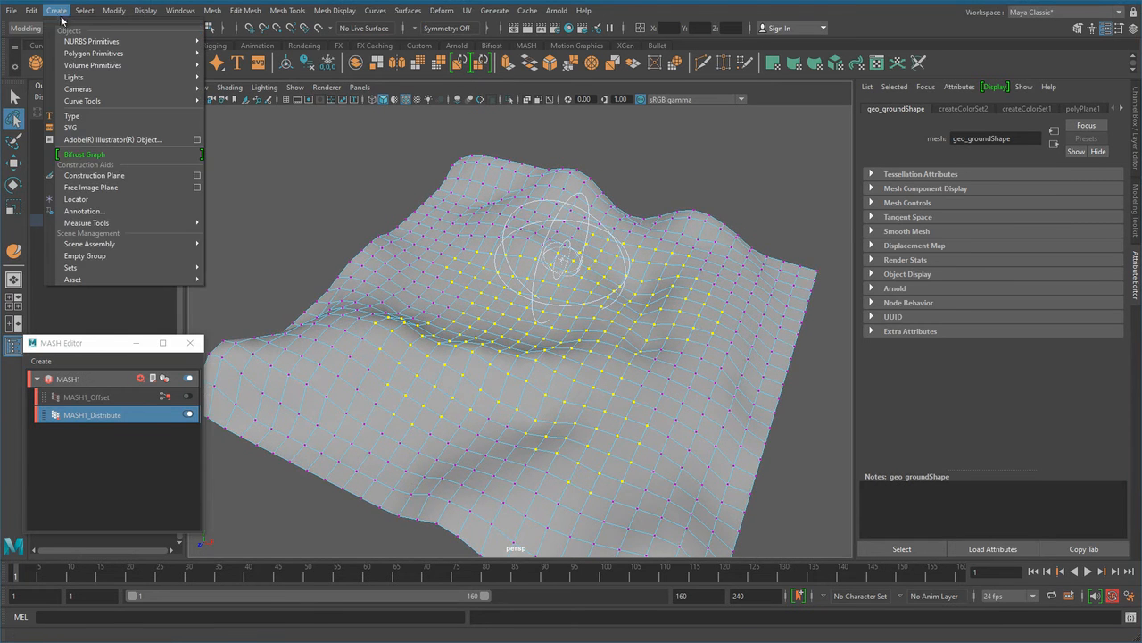
mouse_move(122, 266)
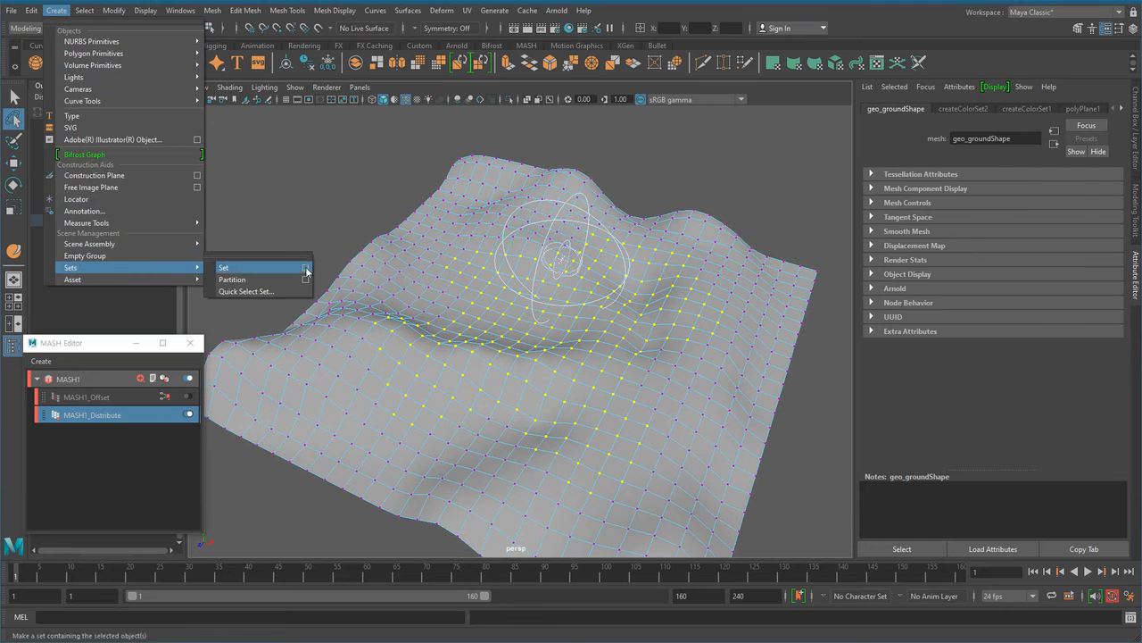
left_click(250, 292)
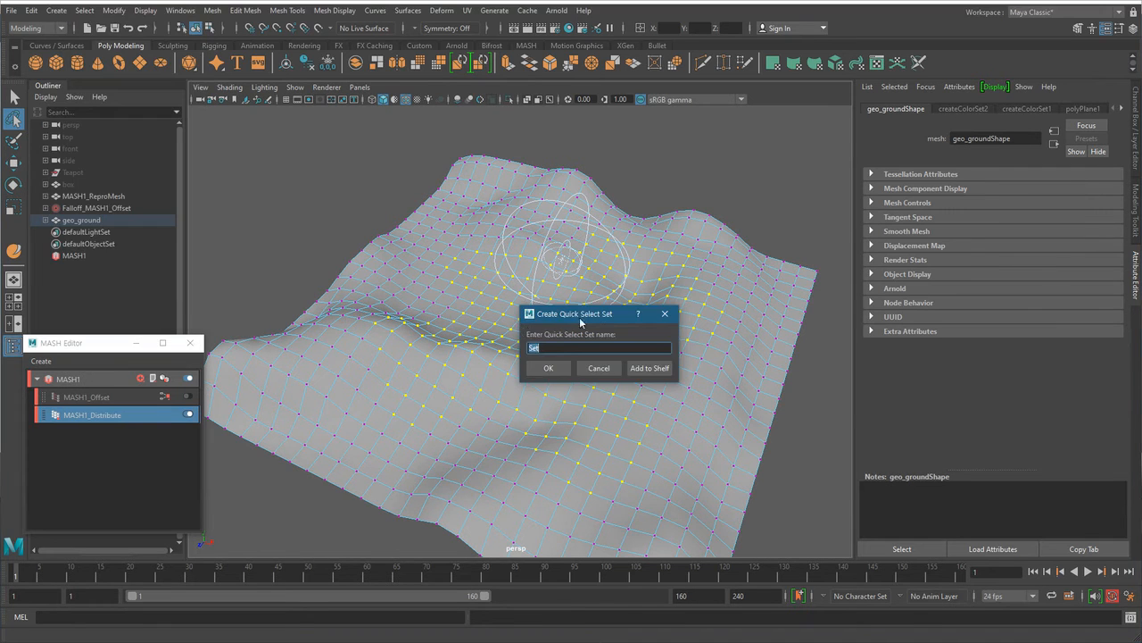
left_click_drag(581, 314, 602, 324)
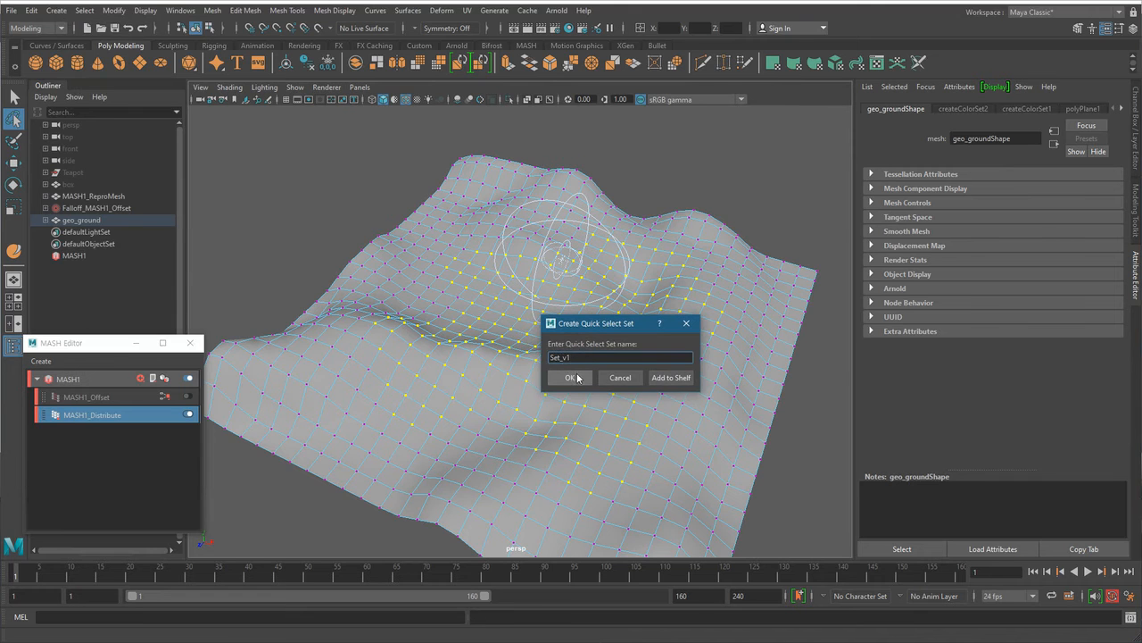
left_click(571, 377)
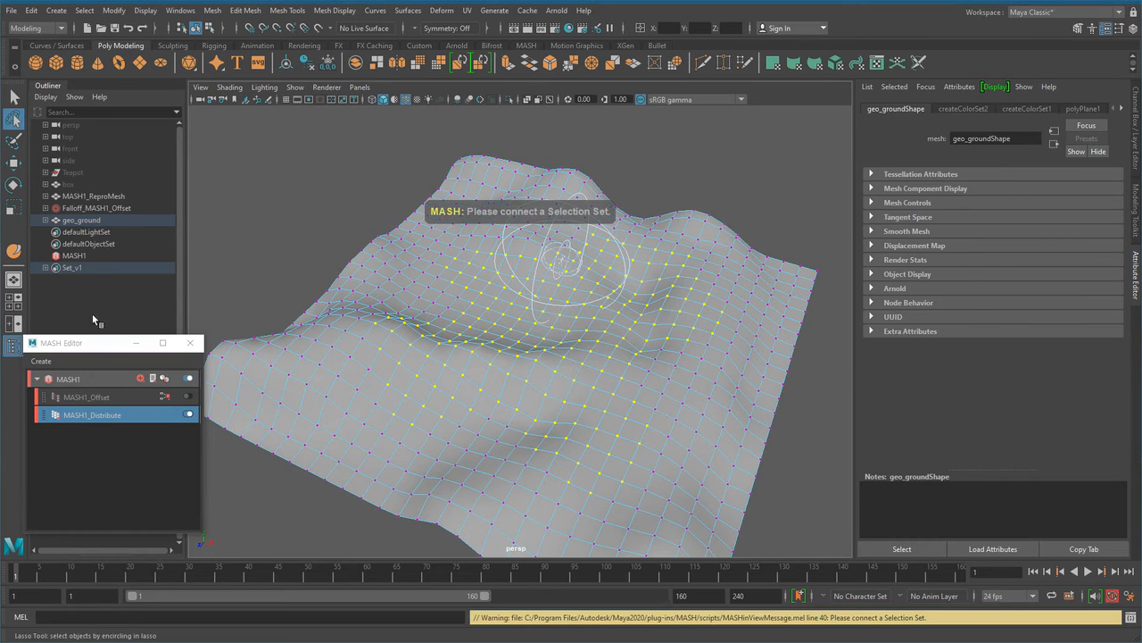
Expand Set_v1 in the Outliner and move the MASH Editor aside to review the vertices stored in the set
left_click(69, 269)
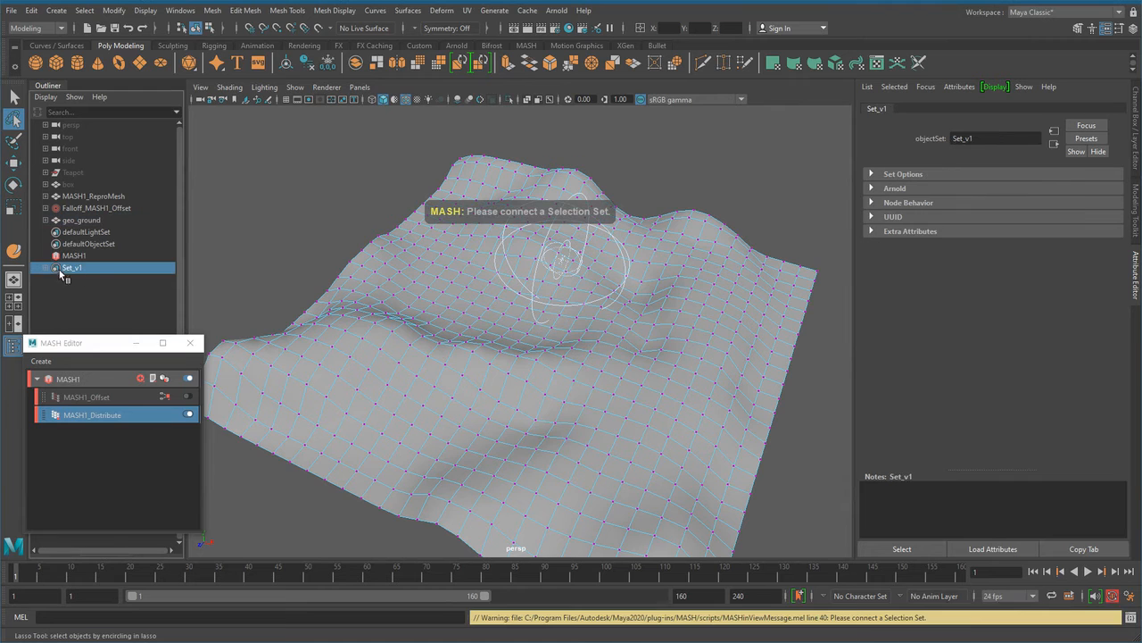
left_click(46, 268)
left_click_drag(121, 342, 380, 443)
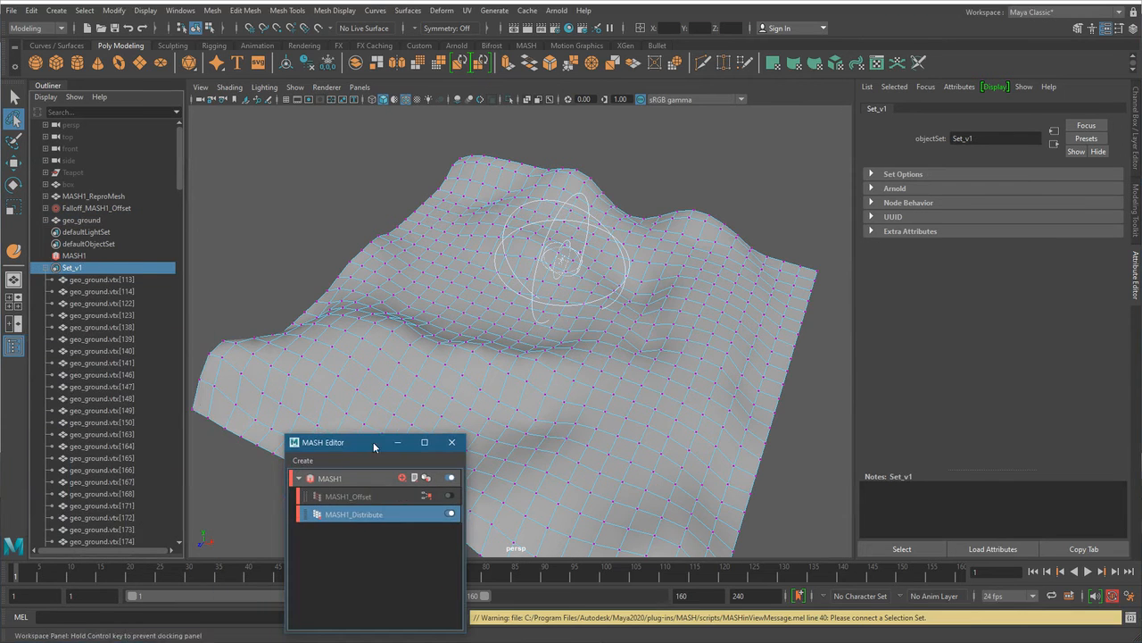
mouse_move(178, 176)
left_mouse_down()
mouse_move(171, 540)
mouse_move(173, 175)
left_mouse_up()
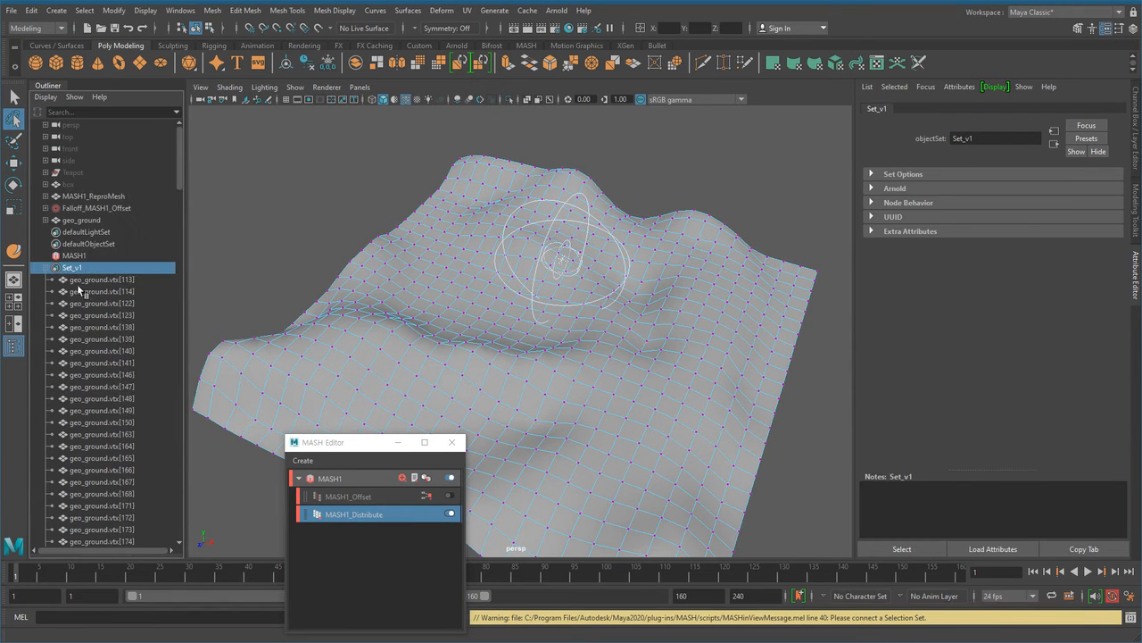
Select all the vertices stored in Set_v1 to check which part of the terrain they cover
left_click(49, 268)
left_click(52, 270)
right_click(104, 271)
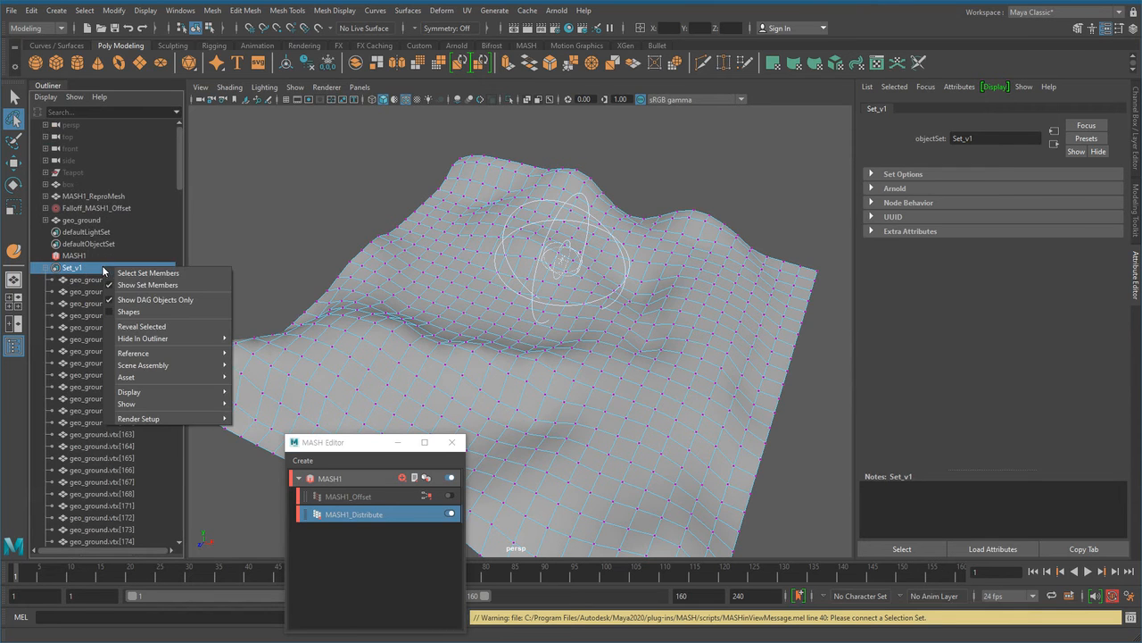
left_click(148, 273)
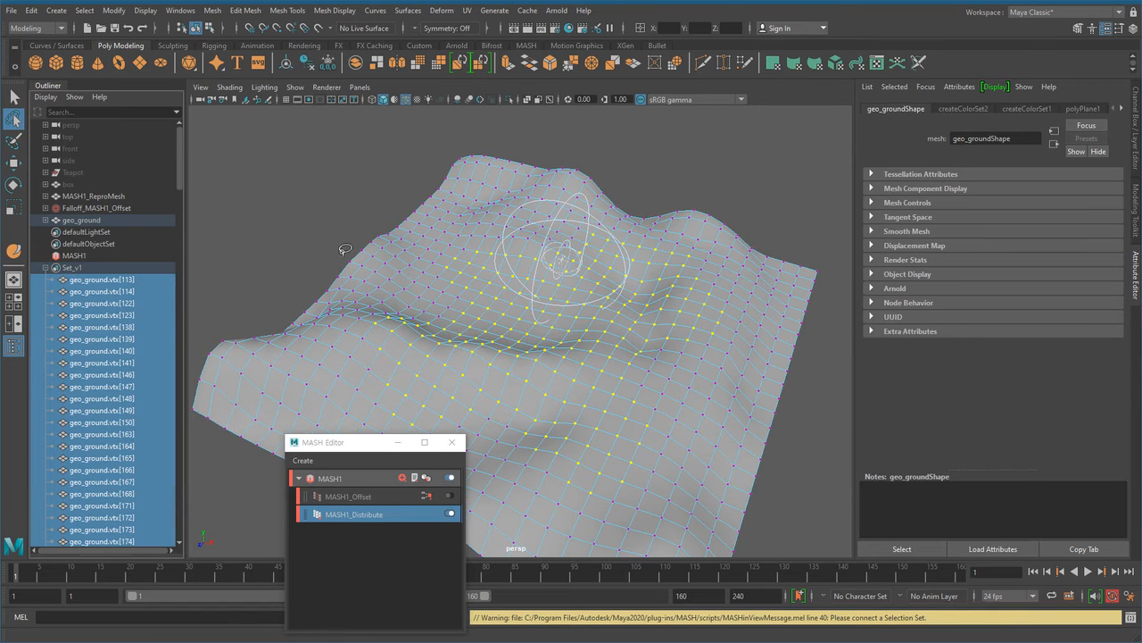
Activate the Move tool, clear the vertex selection and return geo_ground to object mode
middle_click_drag(358, 220, 359, 221, "alt")
key("w")
left_click(346, 218)
scroll(486, 338, "down", 5)
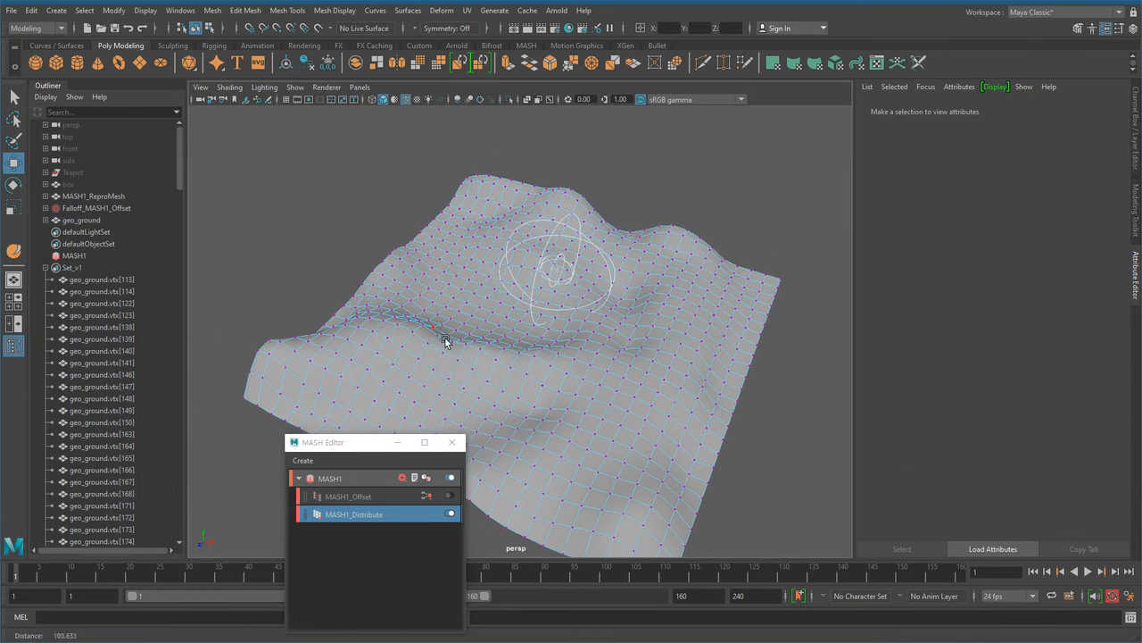
right_click_drag(646, 344, 741, 205)
left_click(730, 202)
Move the MASH Editor clear of the terrain and connect Set_v1 as the Selection Set of MASH1_Distribute
left_click_drag(376, 452, 286, 156)
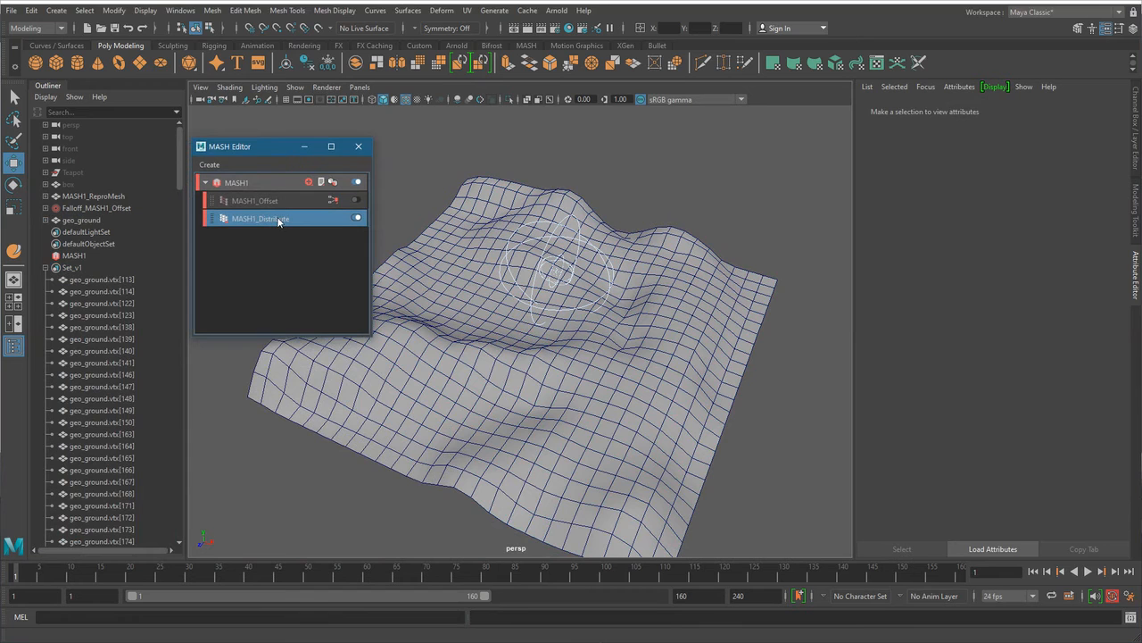
left_click(278, 220)
middle_click_drag(634, 419, 622, 409, "alt")
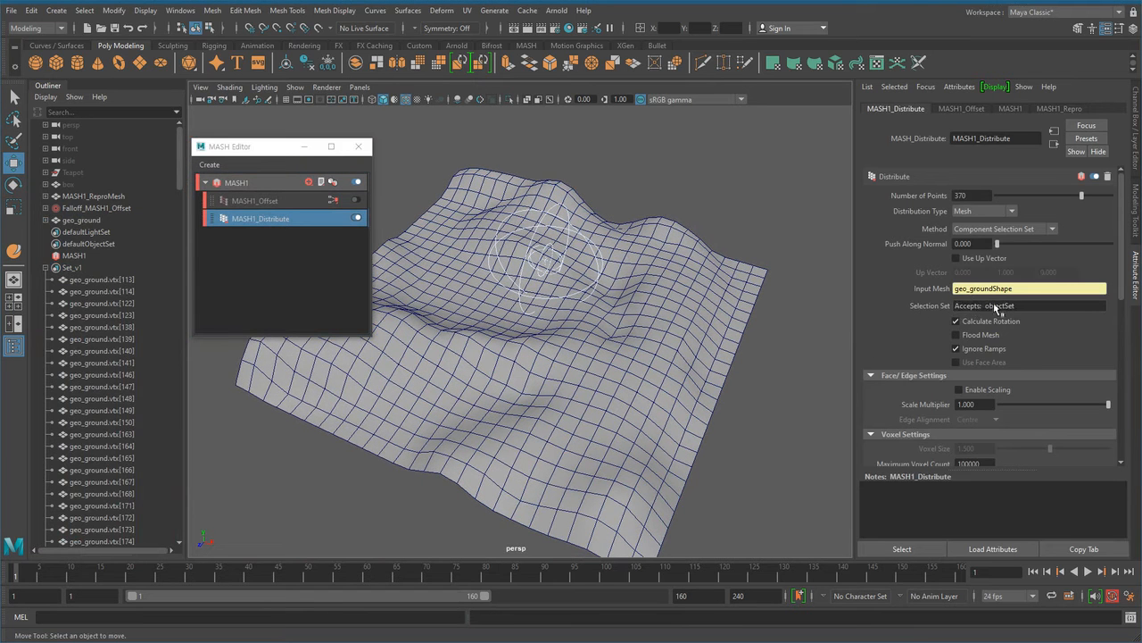
left_click(45, 268)
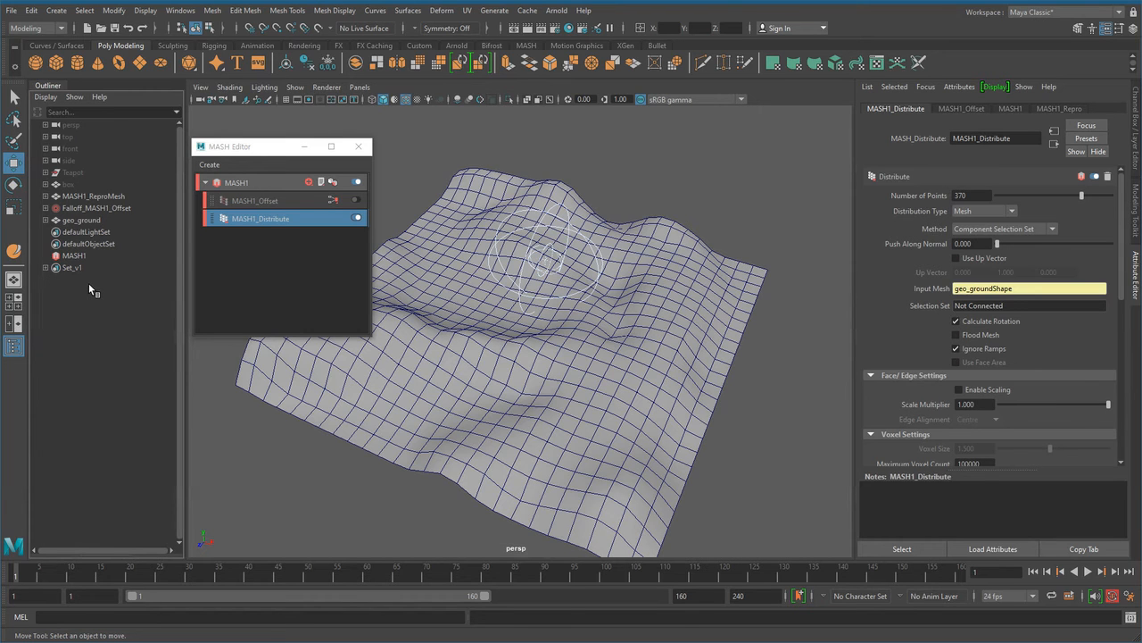
middle_click_drag(70, 267, 1016, 306)
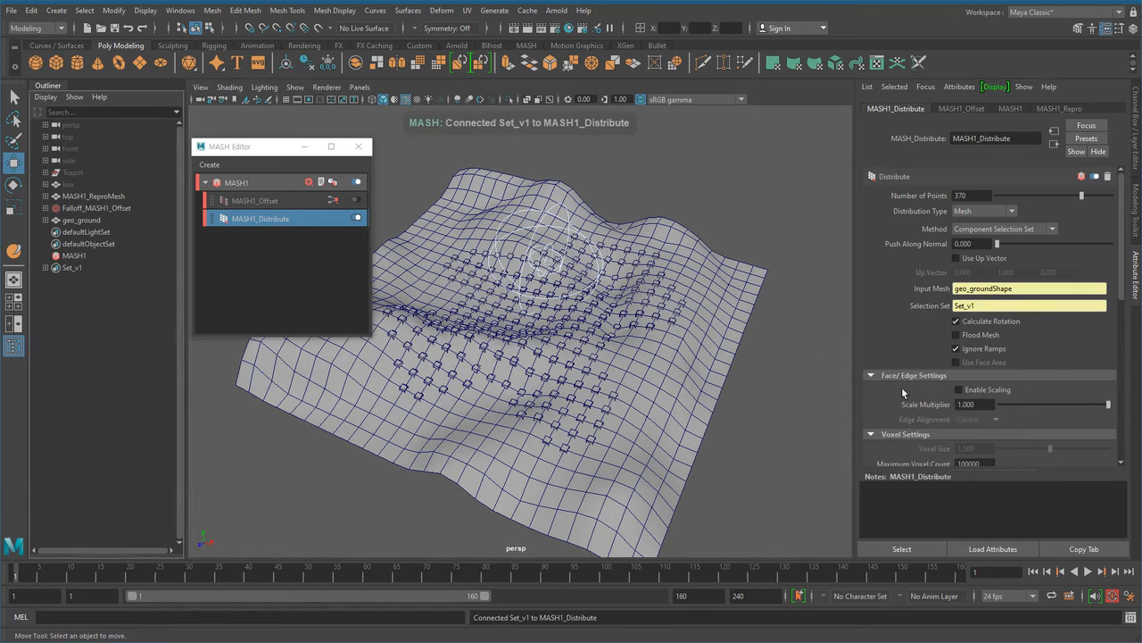
Check several individual vertices in Set_v1, ending with geo_ground.vtx[163], against the cubes distributed on the terrain
left_click_drag(576, 382, 551, 404, "alt")
left_click(45, 268)
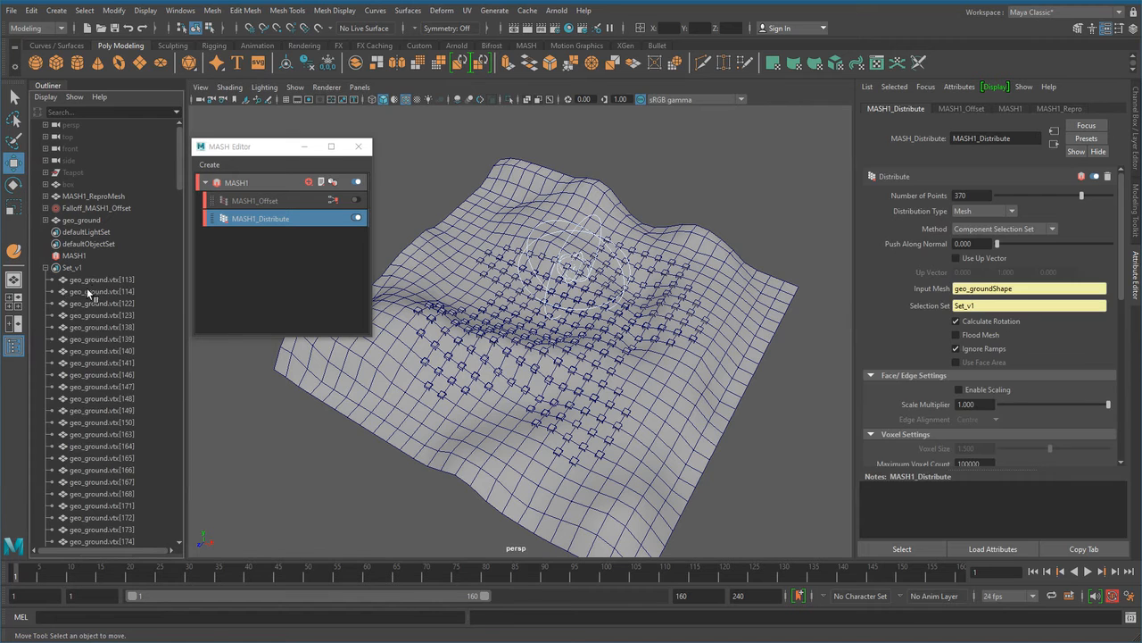
left_click(94, 291)
left_click(100, 339)
left_click(103, 399)
left_click(105, 434)
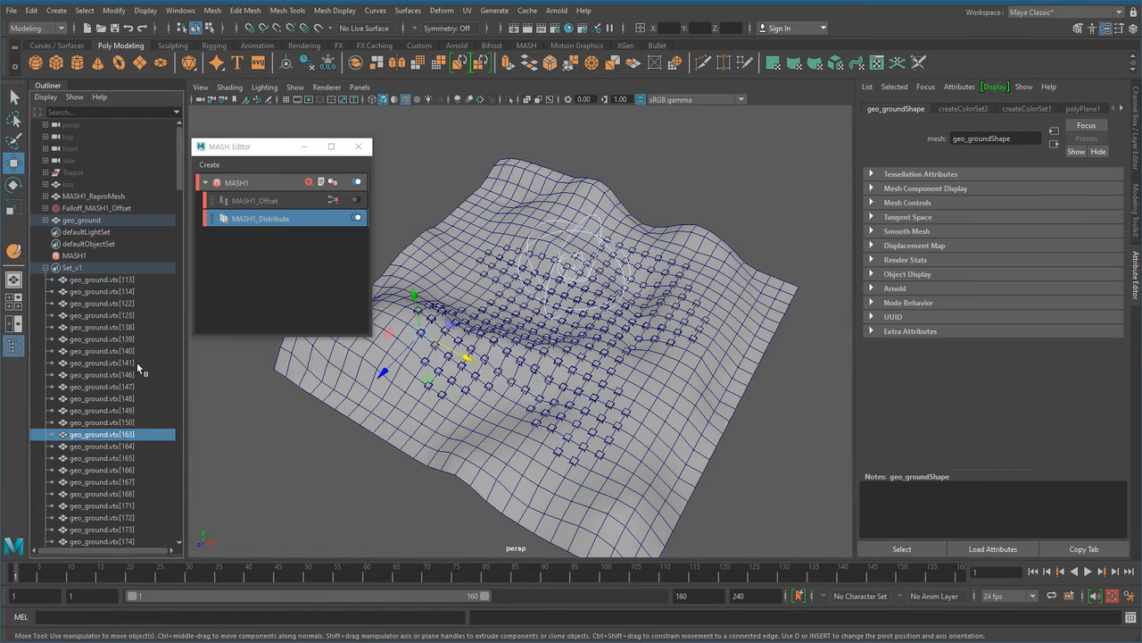
left_click(46, 268)
left_click_drag(505, 346, 585, 374, "alt")
left_click_drag(507, 489, 612, 438, "alt")
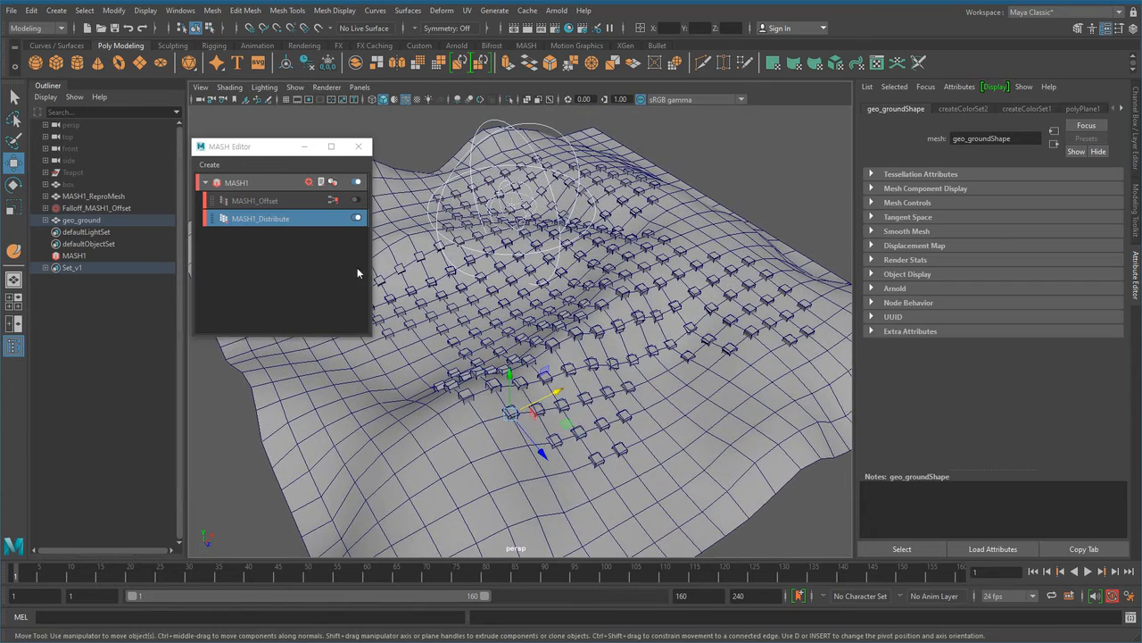
Inspect the cubes up close and lower MASH1_Distribute's Number of Points in stages to 115
left_click(293, 220)
left_click_drag(596, 333, 555, 379, "alt")
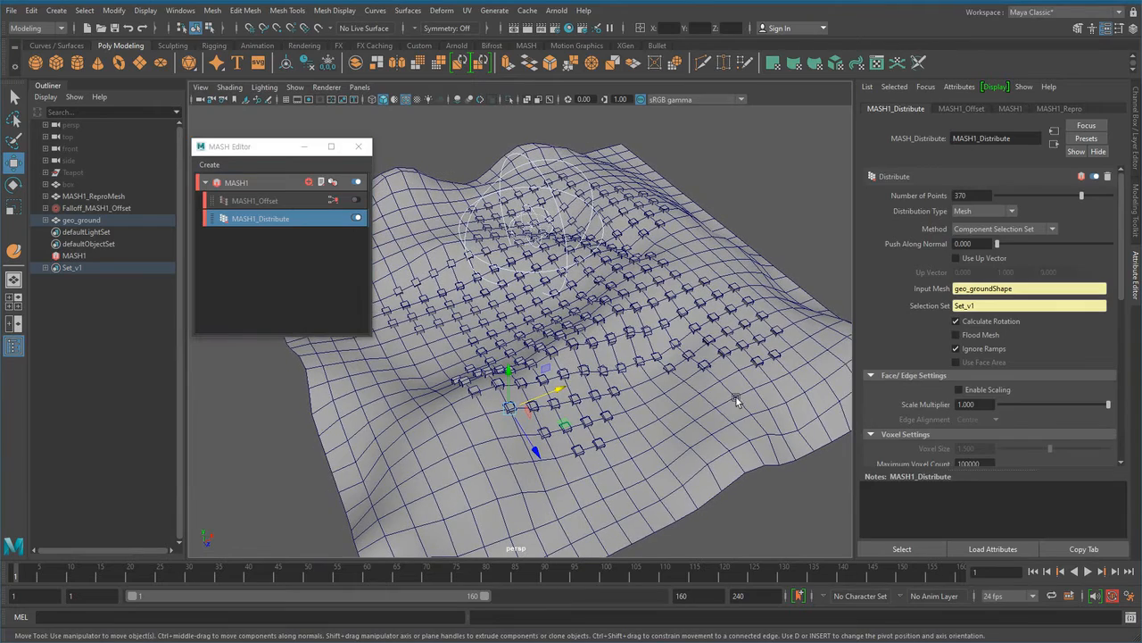
scroll(702, 367, "up", 10)
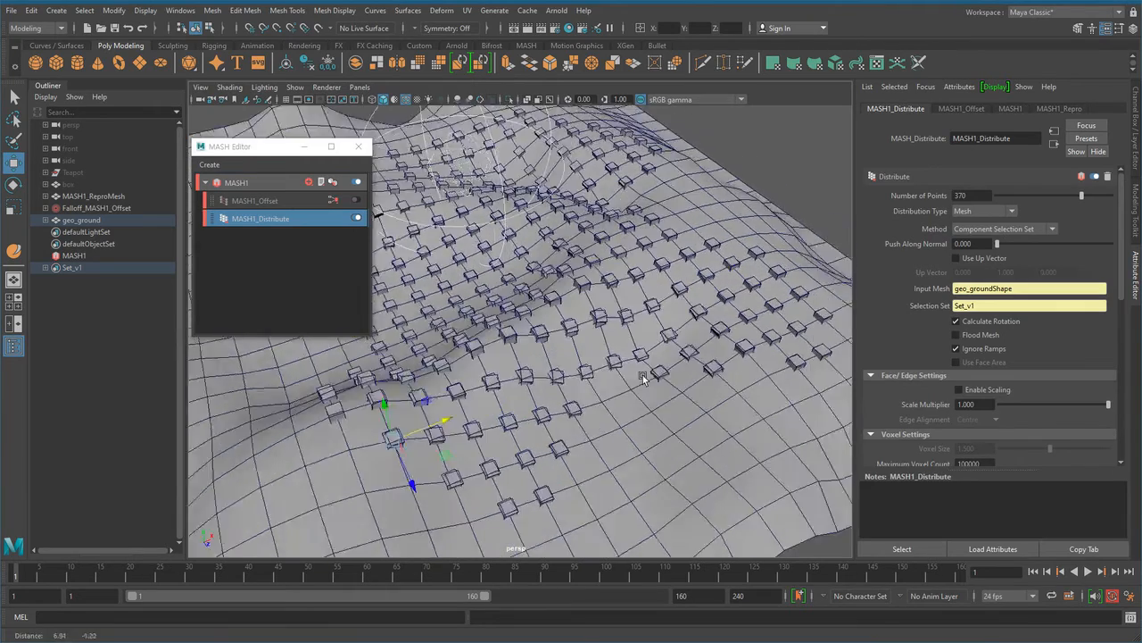
scroll(654, 382, "up", 6)
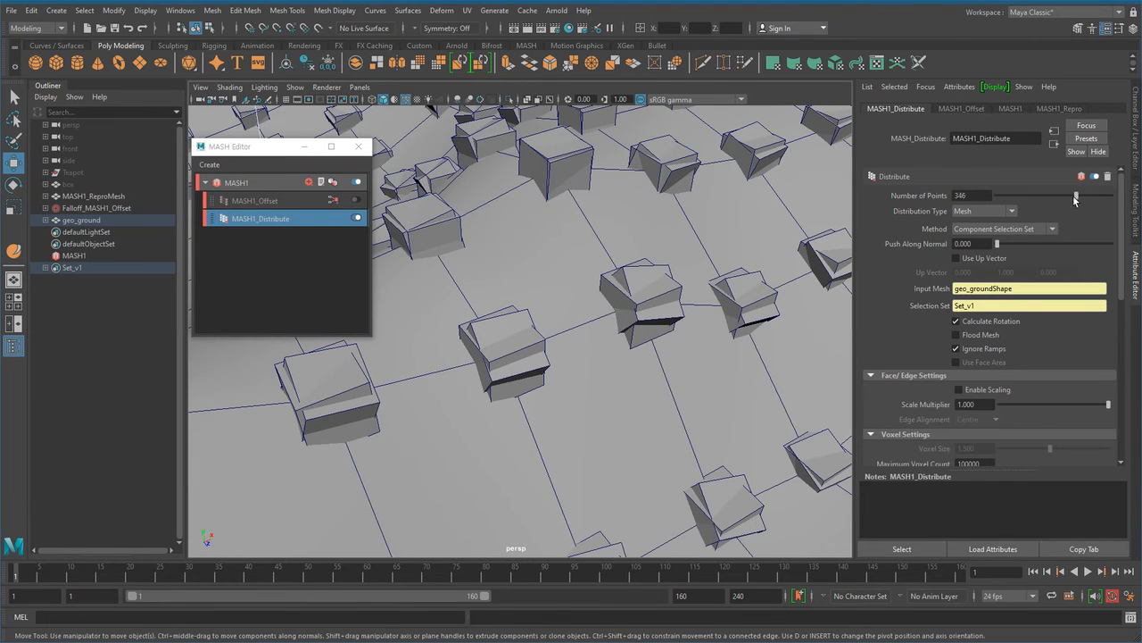
left_click_drag(1078, 198, 1051, 201)
right_click_drag(680, 373, 398, 414, "alt")
left_click_drag(398, 414, 562, 421, "alt")
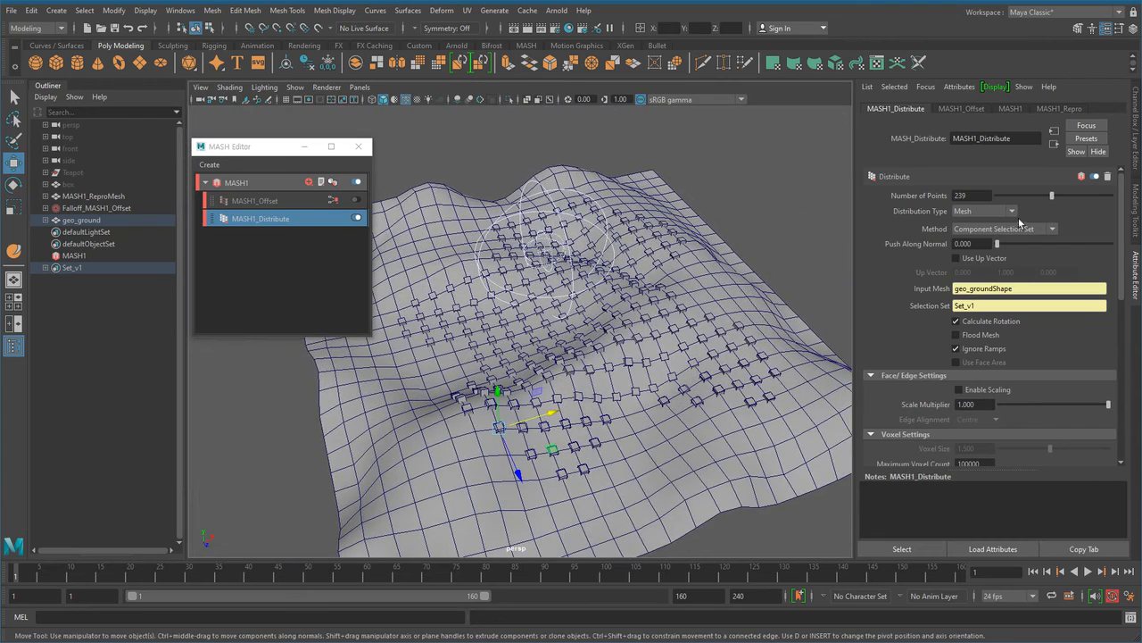
mouse_move(1051, 200)
left_mouse_down()
mouse_move(1037, 201)
mouse_move(1045, 207)
left_mouse_up()
left_click_drag(757, 357, 644, 383, "alt")
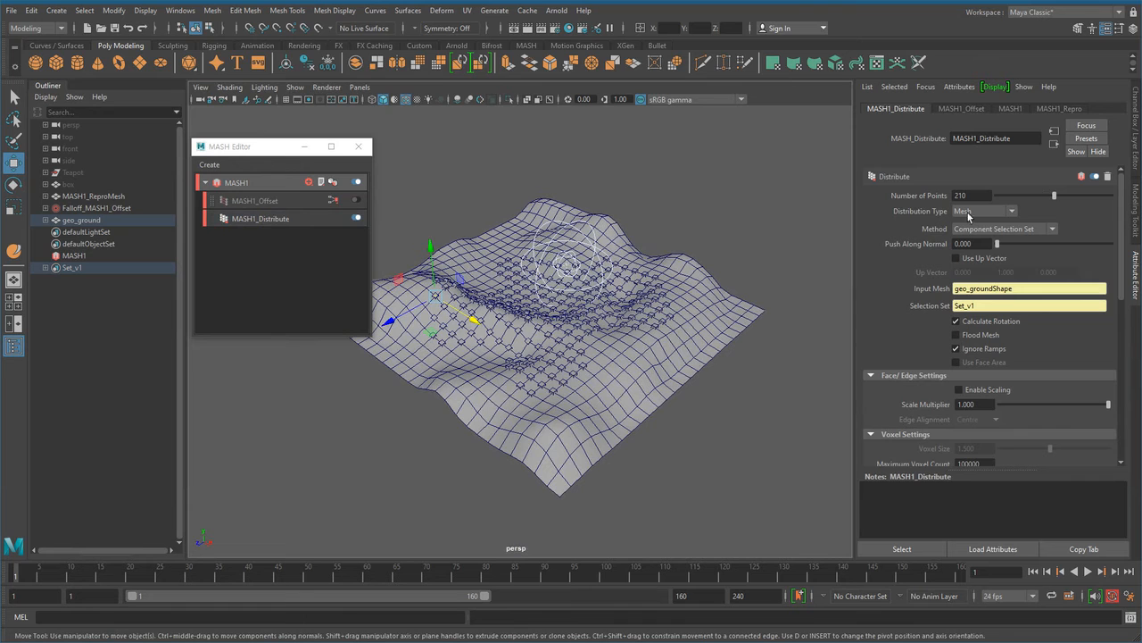
left_click_drag(1054, 195, 1028, 197)
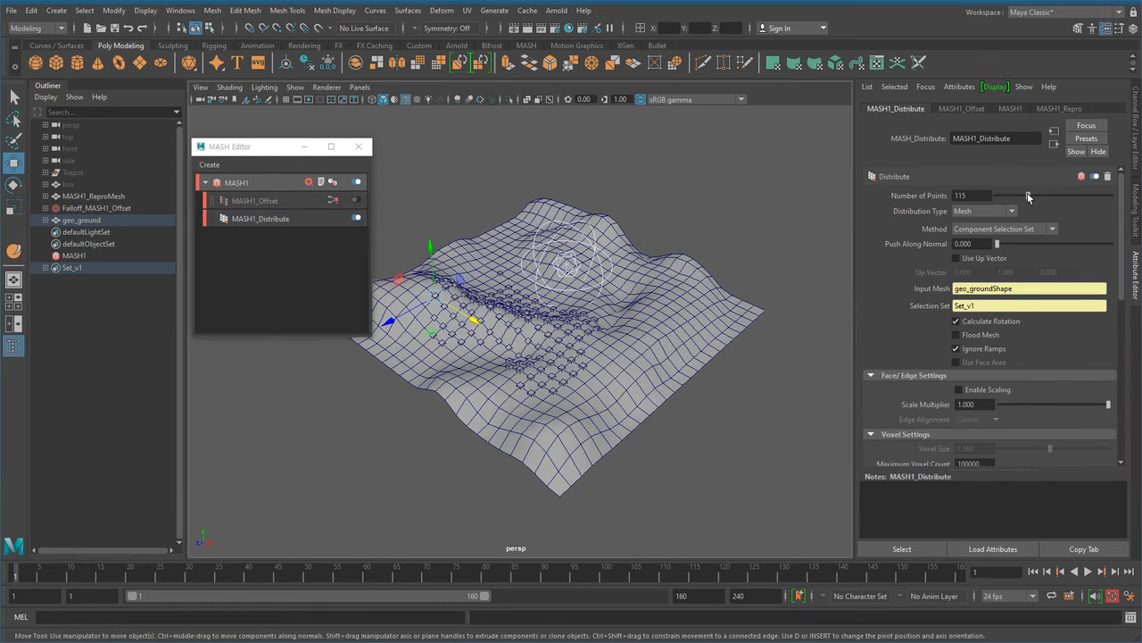
left_click_drag(643, 377, 686, 391, "alt")
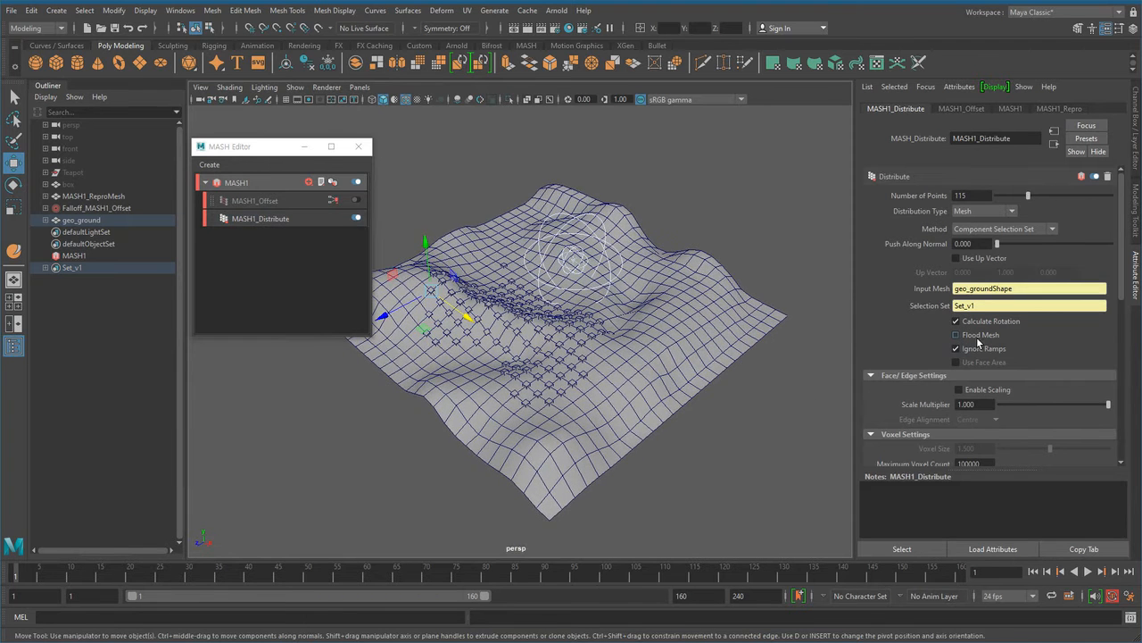
Enable Flood Mesh on MASH1_Distribute and examine how the cubes cover the vertex set from several angles
left_click(978, 337)
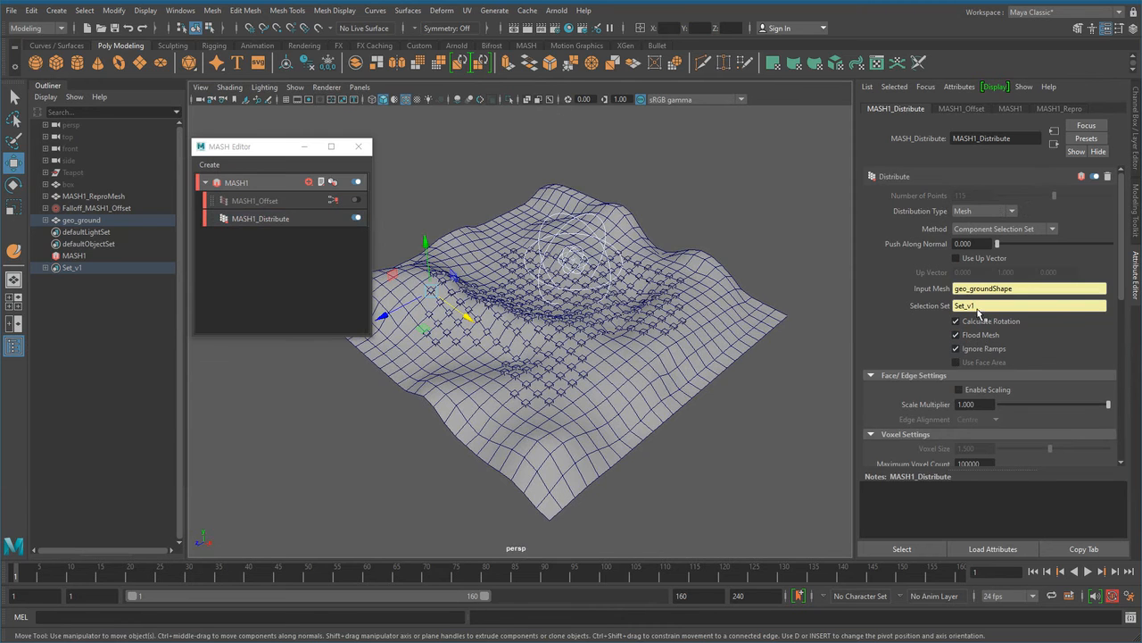
left_click_drag(618, 390, 612, 408, "alt")
right_click_drag(612, 408, 669, 405, "alt")
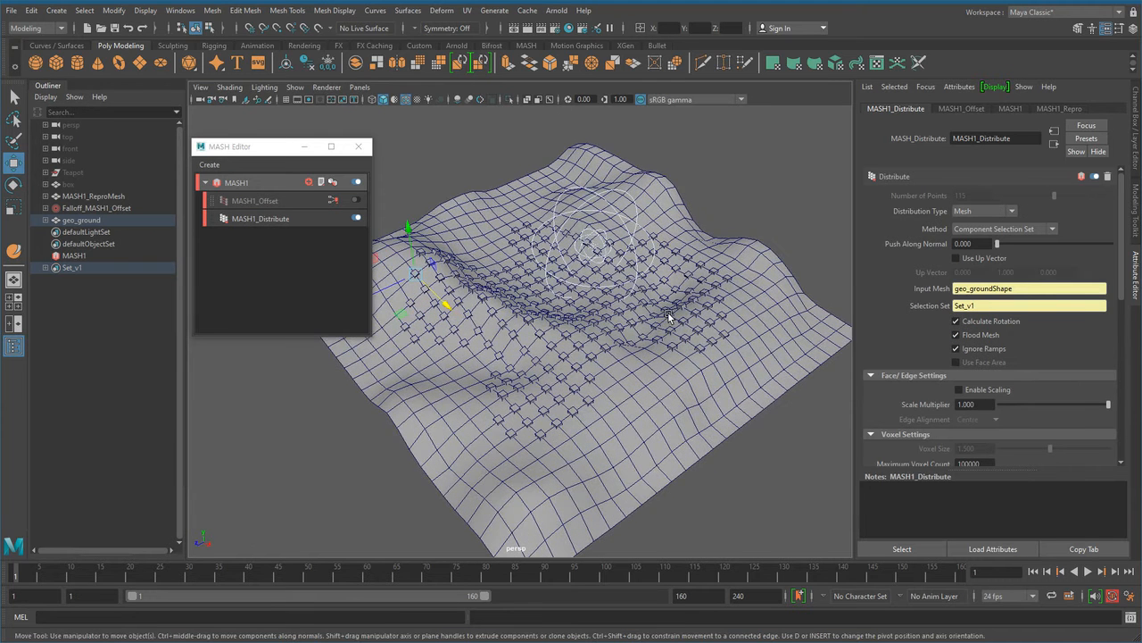
left_click_drag(529, 361, 628, 451, "alt")
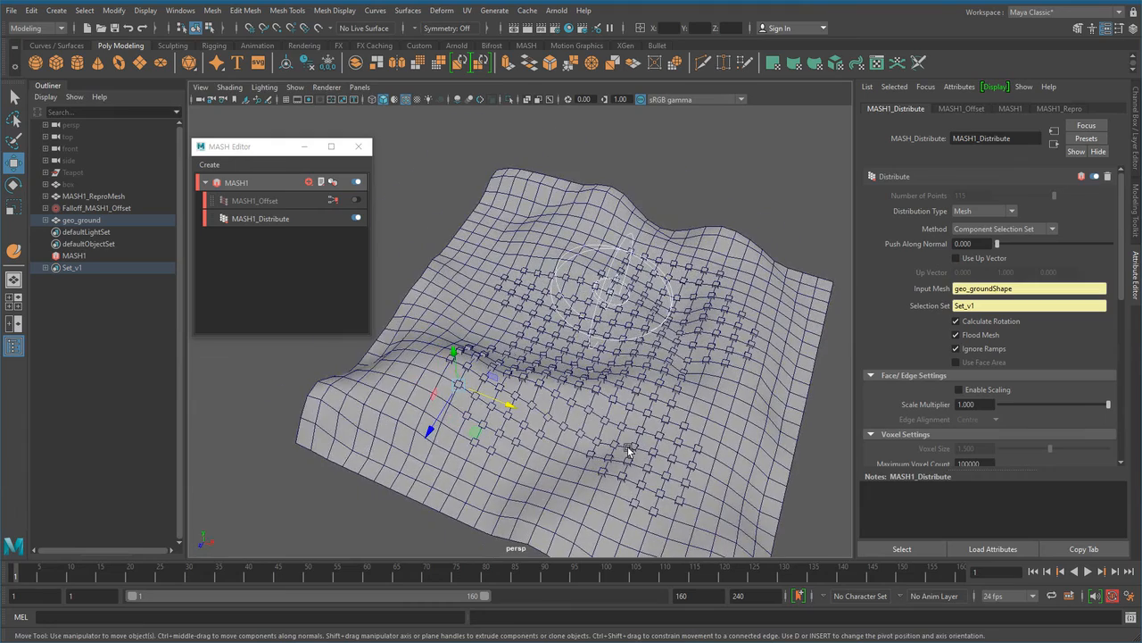
right_click_drag(543, 434, 630, 416, "alt")
left_click_drag(630, 416, 700, 423, "alt")
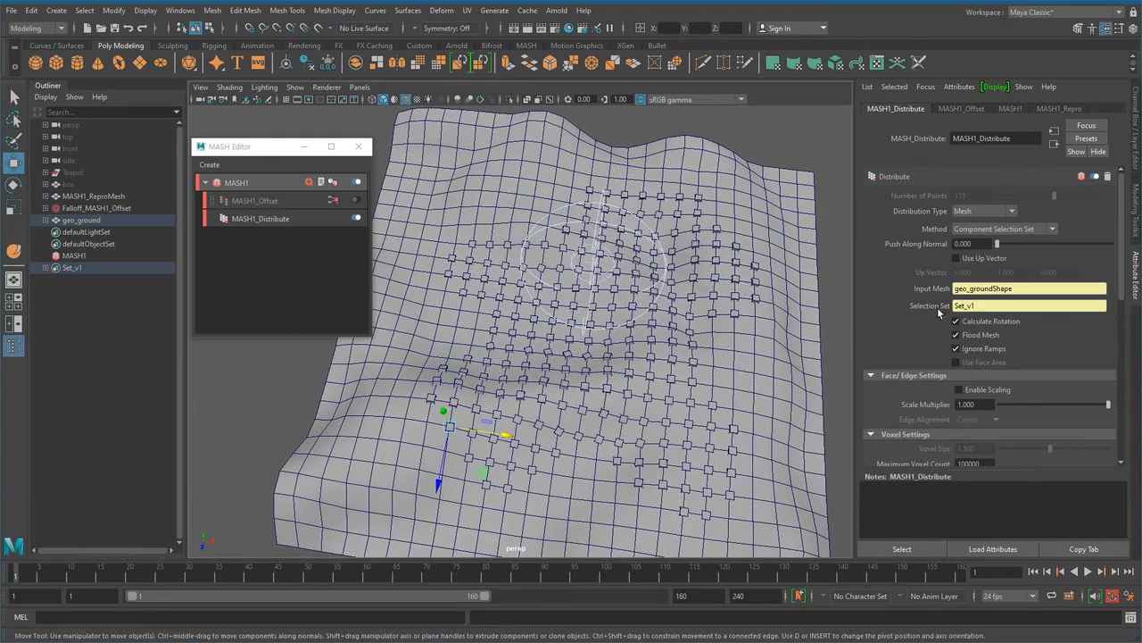
Disable Flood Mesh and set the Number of Points to 197
left_click(974, 336)
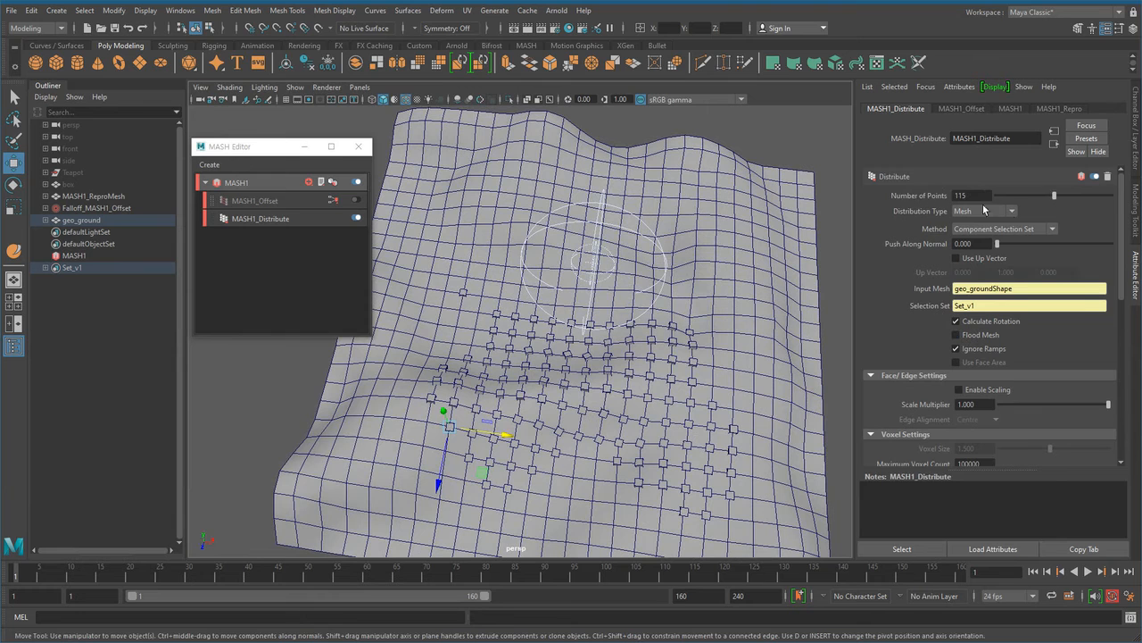
left_click_drag(1046, 196, 1095, 197)
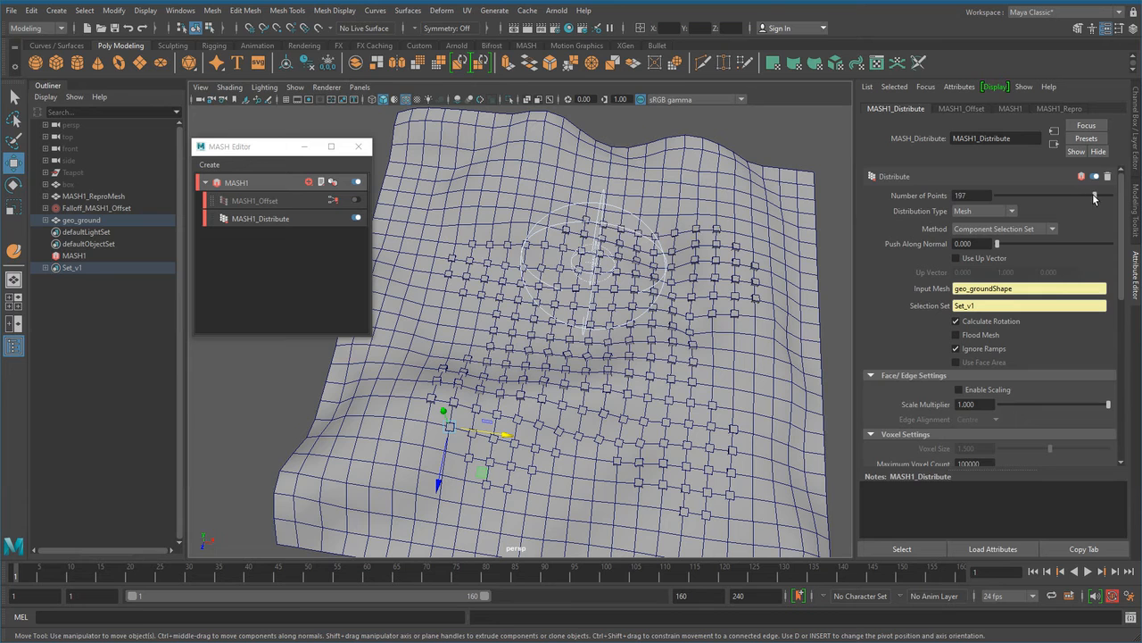
Expand Set_v1 in the Outliner and turn Flood Mesh back on for MASH1_Distribute
left_click(46, 268)
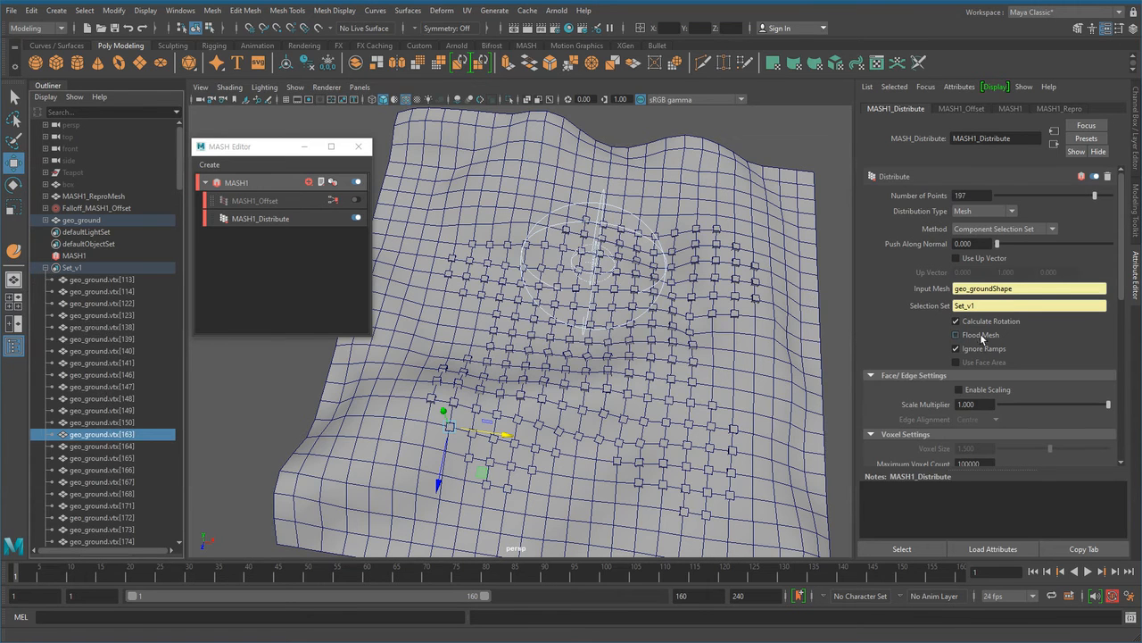
left_click(983, 340)
left_click_drag(739, 403, 577, 288, "alt")
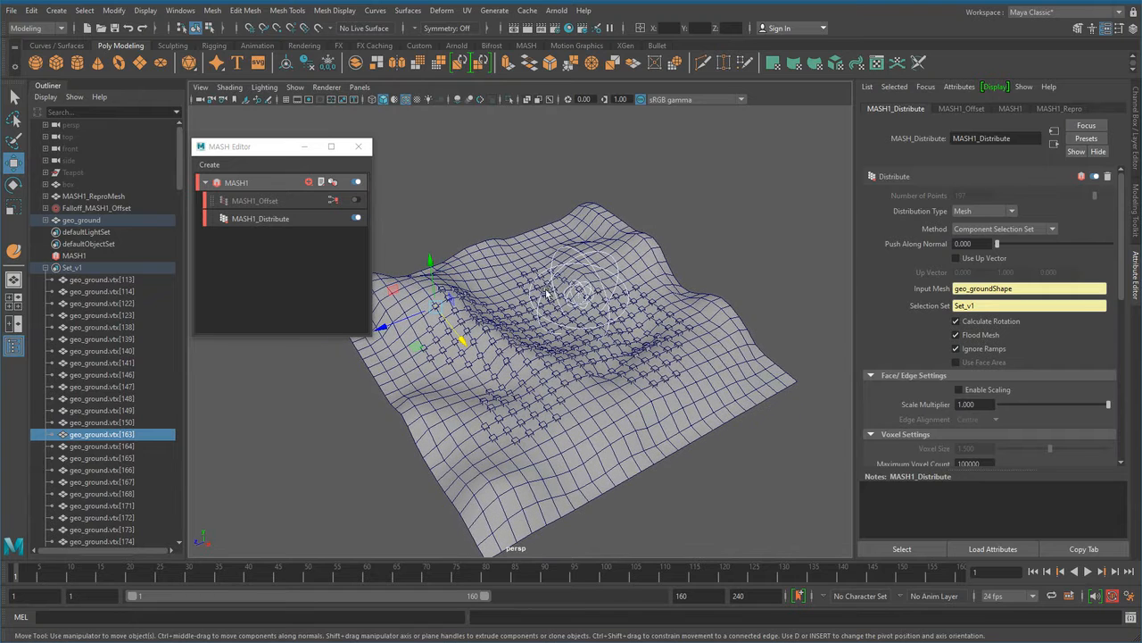
Enable the MASH1_Offset node and adjust the height of its falloff sphere over the distributed cubes
left_click(276, 201)
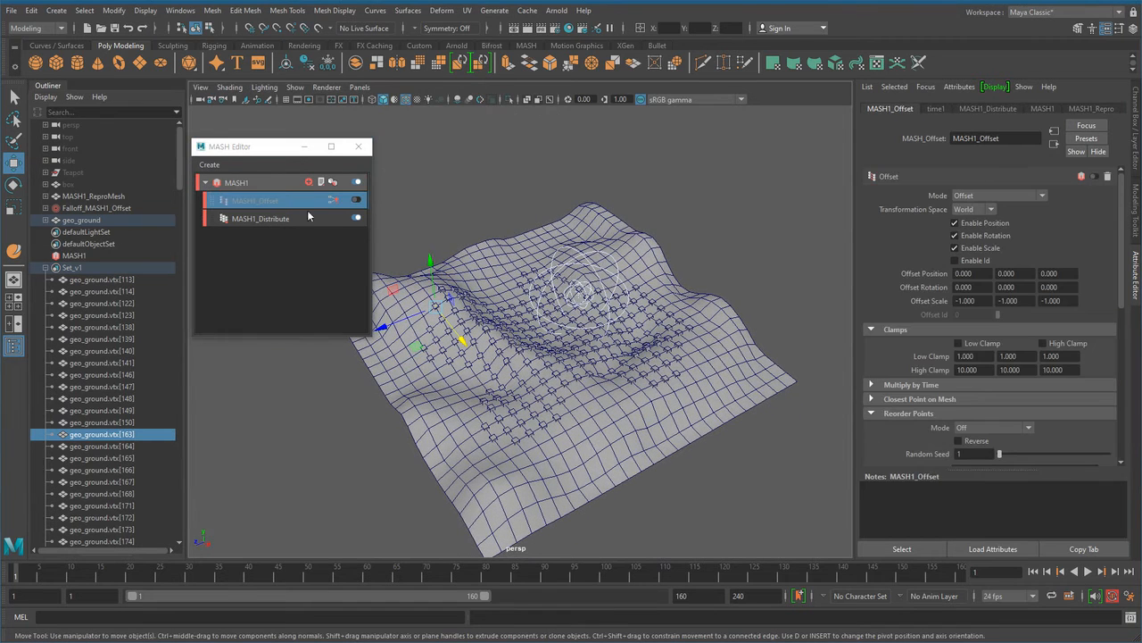
left_click(357, 201)
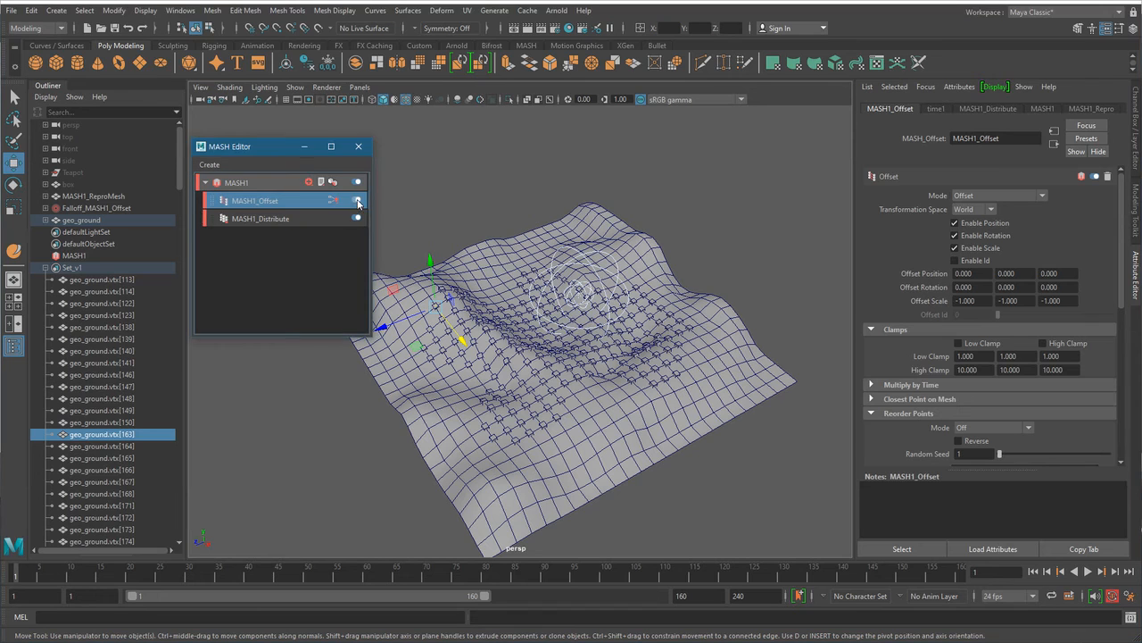
left_click_drag(596, 391, 610, 314, "alt")
left_click(612, 307)
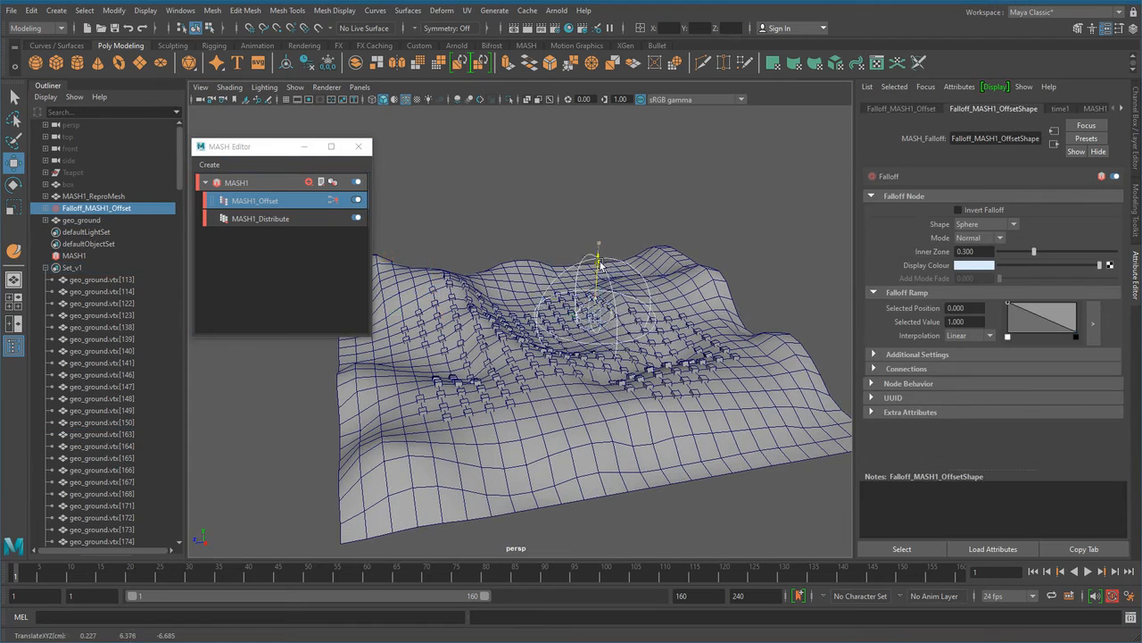
mouse_move(575, 368)
left_mouse_down("alt")
mouse_move(576, 395)
mouse_move(599, 402)
mouse_move(579, 388)
left_mouse_up("alt")
middle_click_drag(555, 330, 555, 390)
scroll(590, 354, "up", 3)
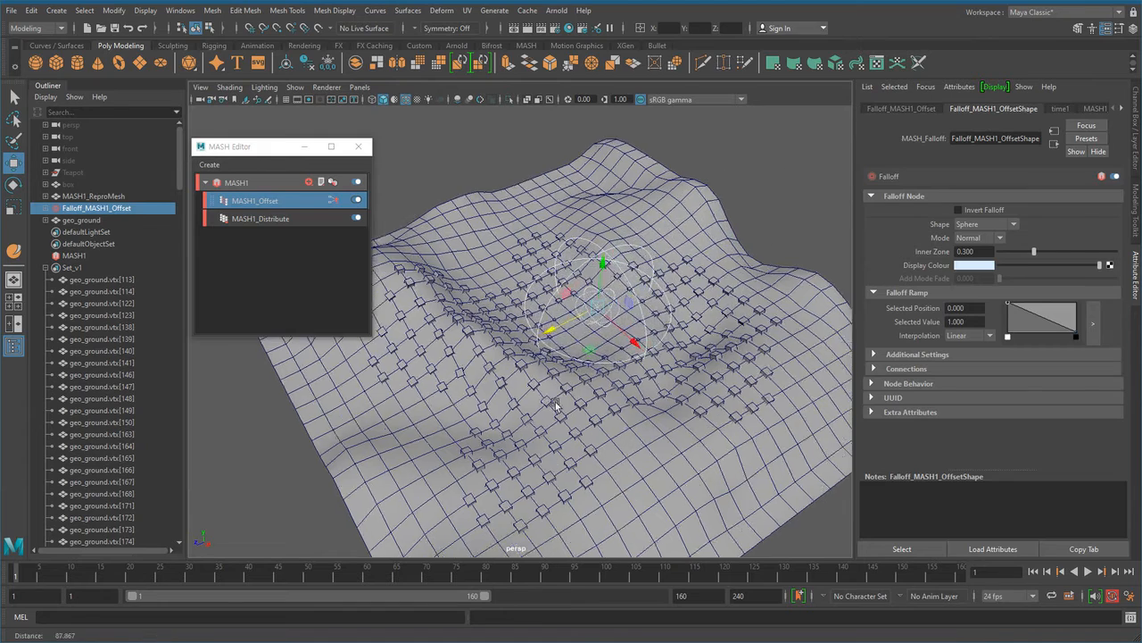
scroll(612, 386, "down", 5)
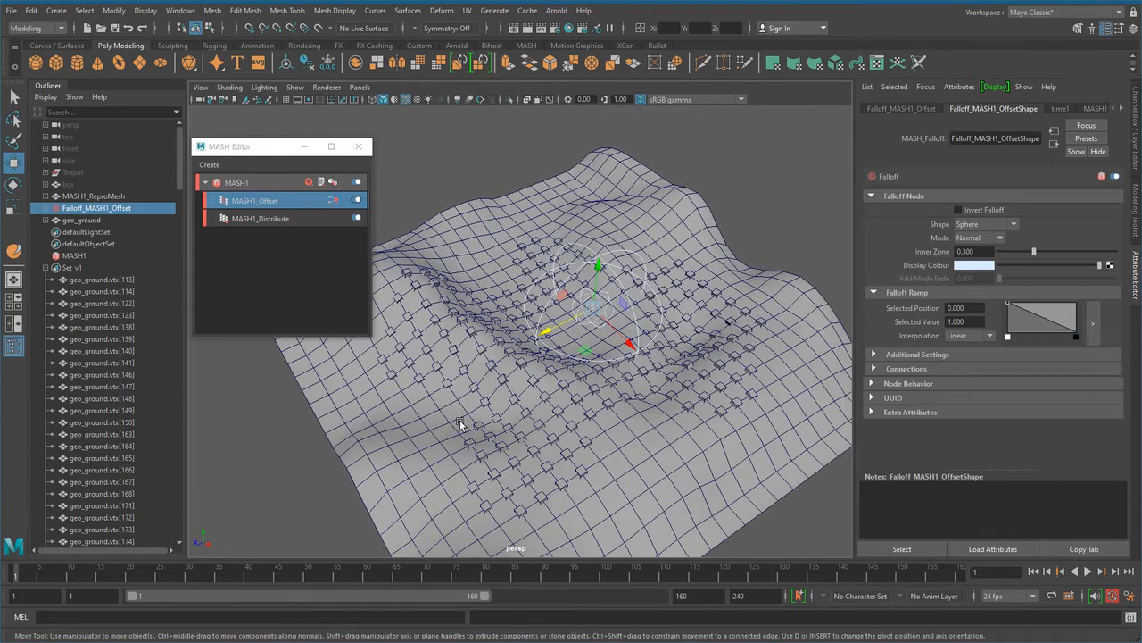
Hide the geo_ground terrain and clear the selection so only the cubes and falloff sphere are shown
left_click(286, 459)
left_click(363, 441)
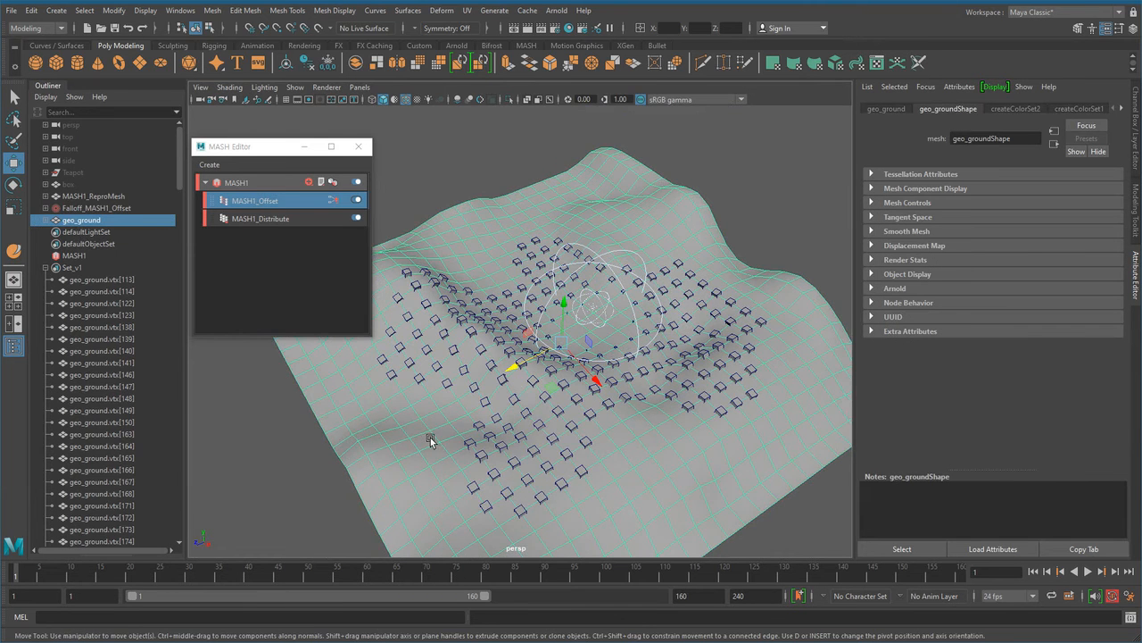
key("ctrl+h")
left_click(557, 384)
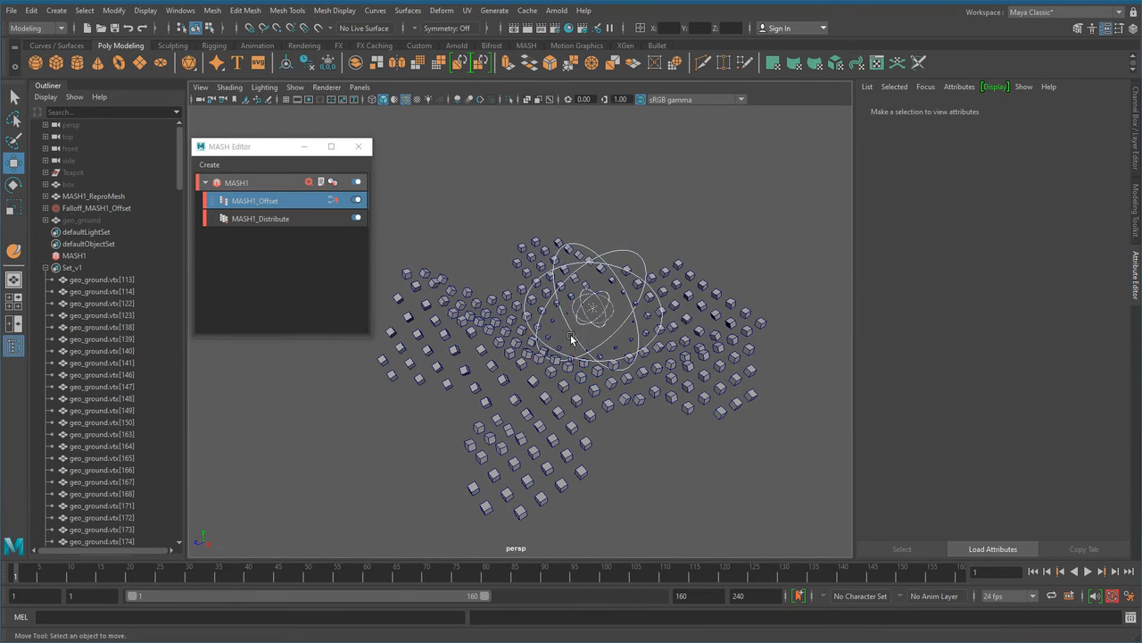
Move the Falloff_MASH1_Offset sphere among the cubes and scale it up to shrink a larger area of them
left_click(571, 340)
left_click_drag(546, 352, 589, 388)
key("r")
left_click_drag(599, 305, 627, 331)
key("e")
key("w")
left_click_drag(637, 398, 563, 399, "alt")
right_click_drag(564, 399, 582, 414, "alt")
middle_click_drag(582, 414, 568, 394, "alt")
right_click_drag(568, 394, 506, 402, "alt")
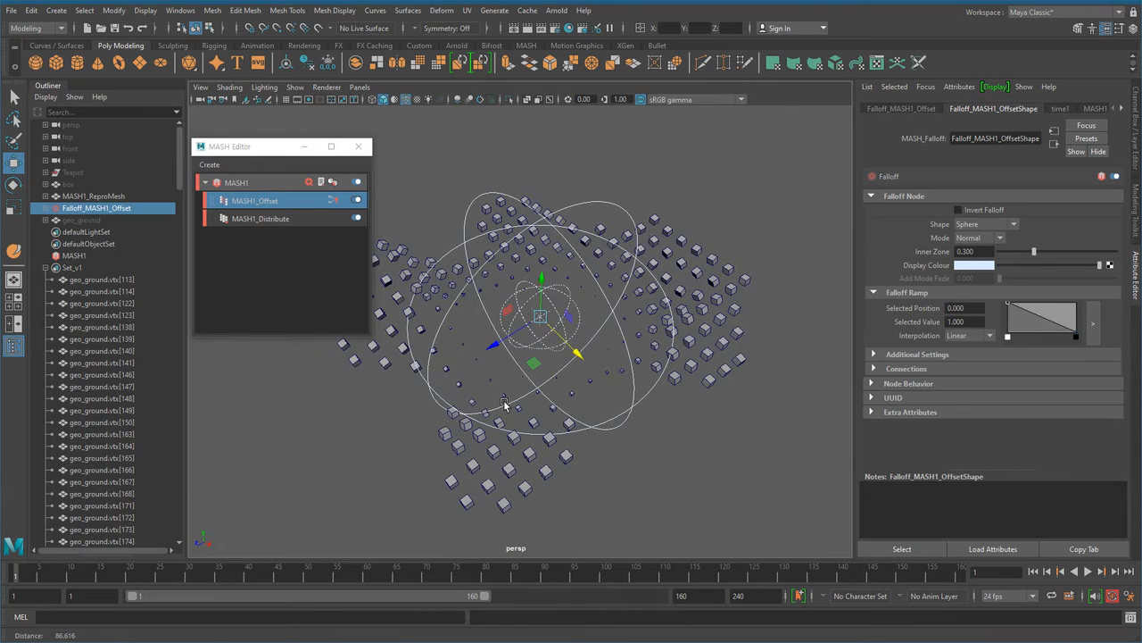
Unhide geo_ground and view the terrain together with the cubes and enlarged falloff
left_click(112, 219)
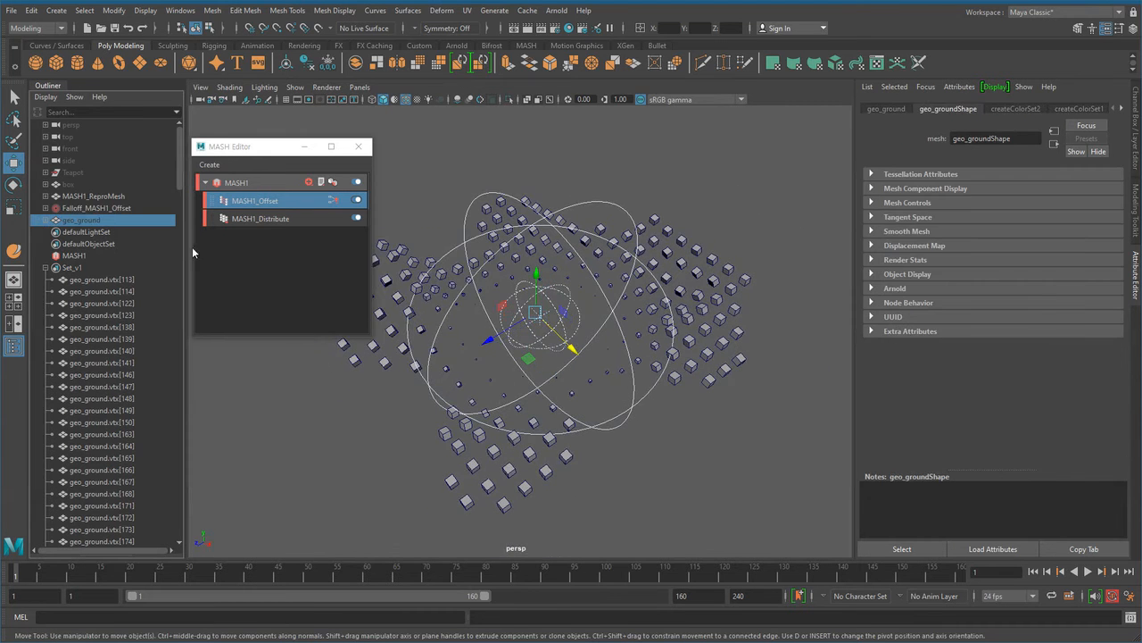
key("h")
right_click_drag(581, 312, 587, 403, "alt")
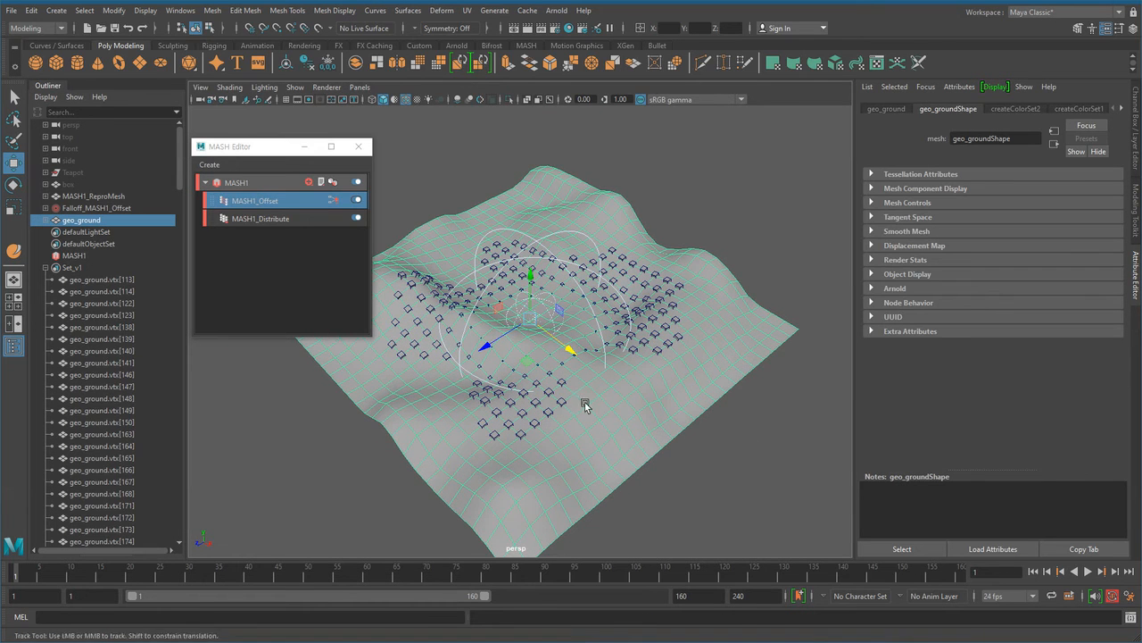
Change the MASH1_Distribute method to Vertex and hide the geo_ground terrain
left_click(280, 222)
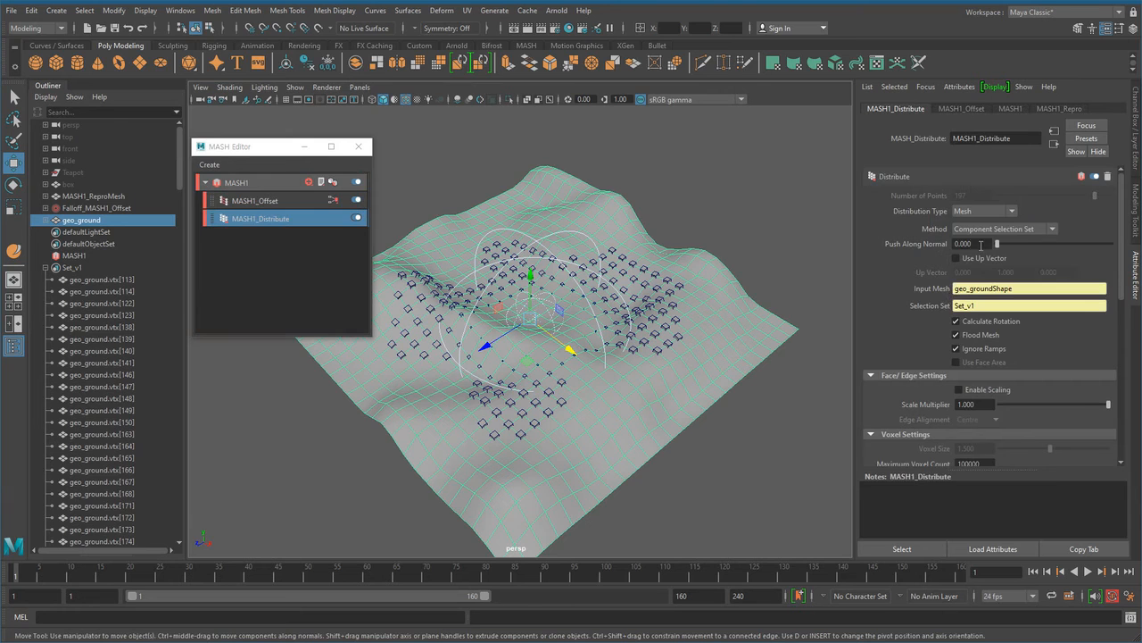
left_click(996, 231)
left_click(998, 254)
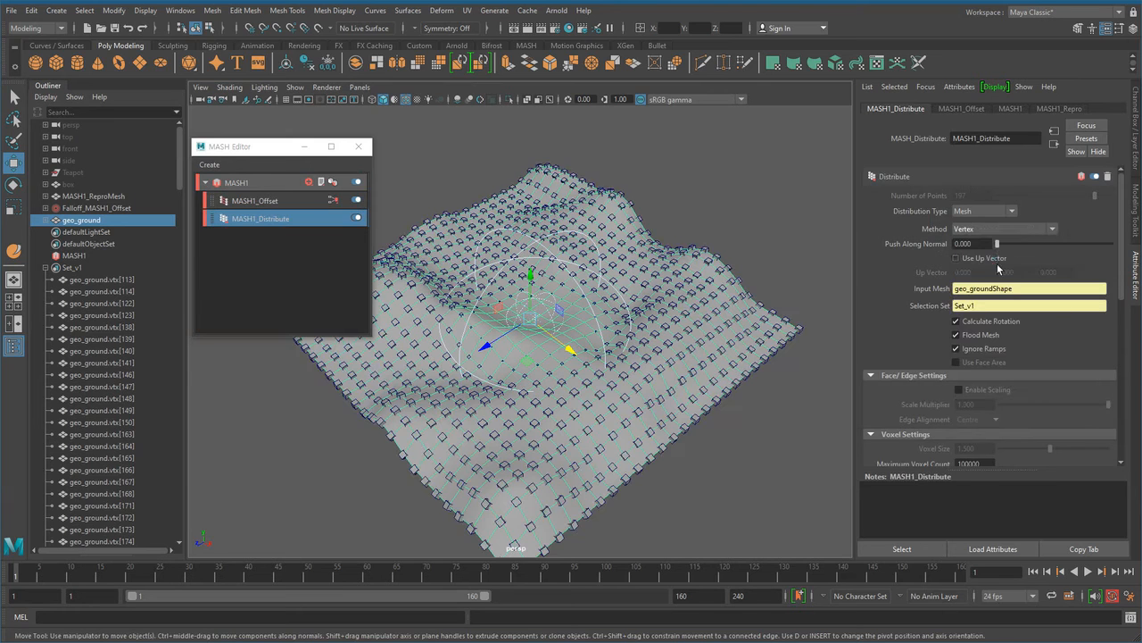
scroll(565, 435, "down", 4)
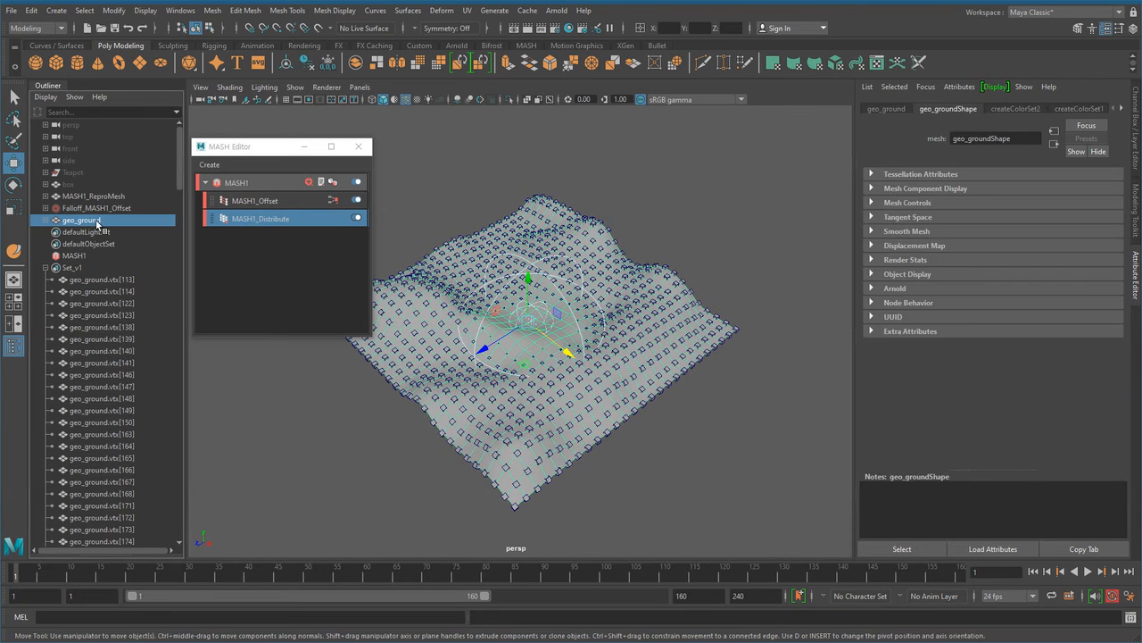
key("ctrl+h")
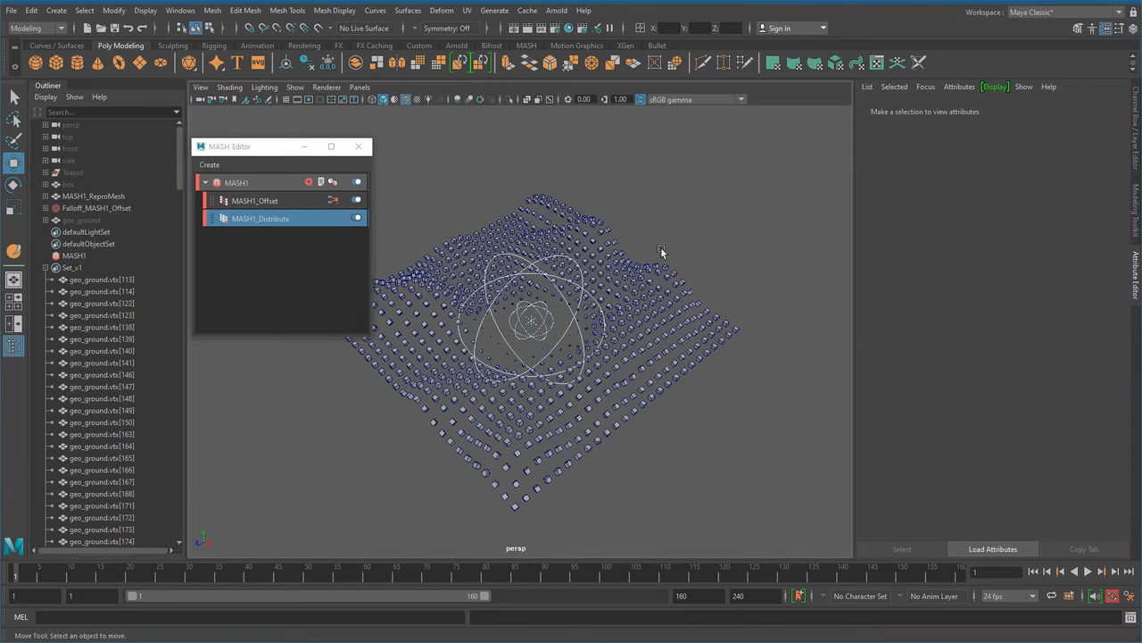
Create a platonic solid at the origin and set its radius to 39.5
right_click_drag(643, 186, 646, 247, "shift")
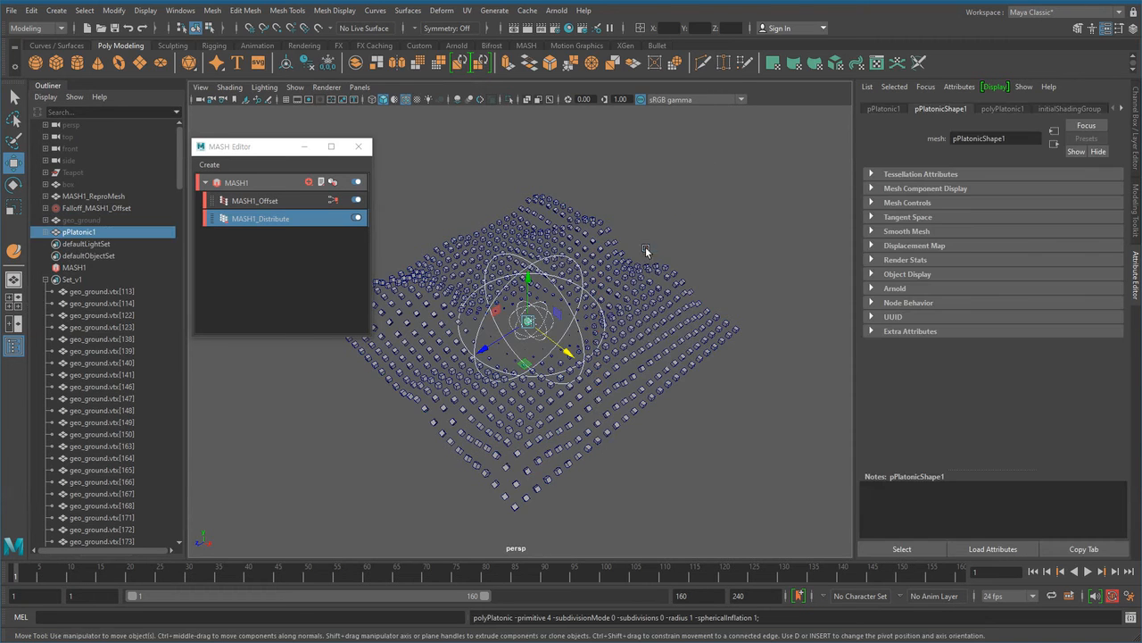
left_click(1136, 158)
left_click(1015, 244)
left_click(1068, 282)
middle_click_drag(571, 410, 768, 408)
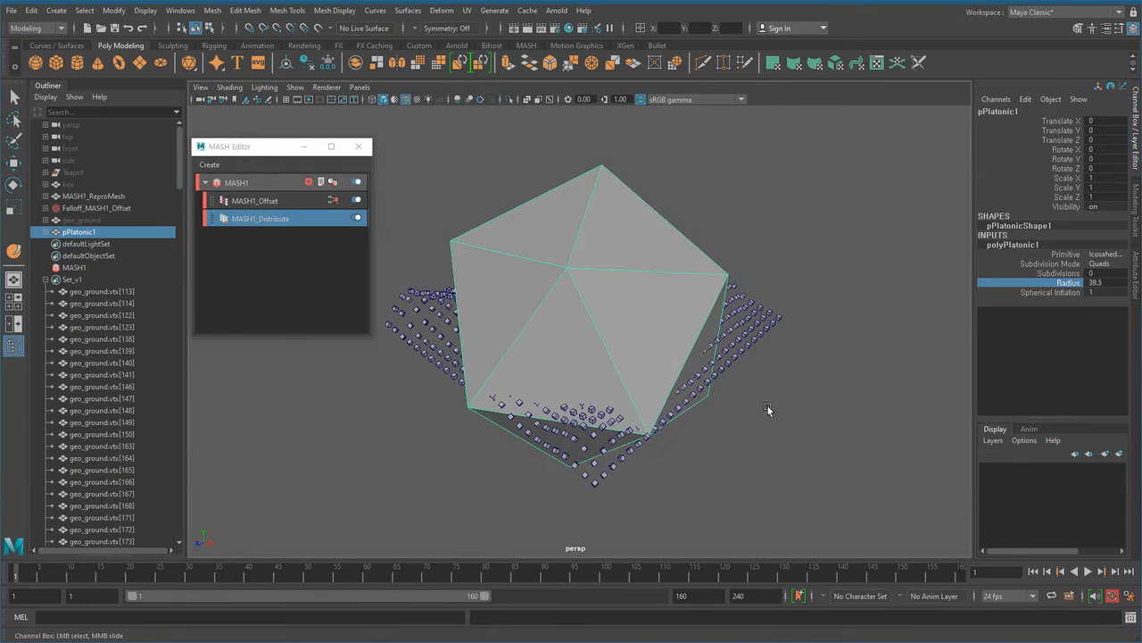
Set the platonic solid's Subdivision Mode to Triangles and its Subdivisions to 3
left_click(1100, 264)
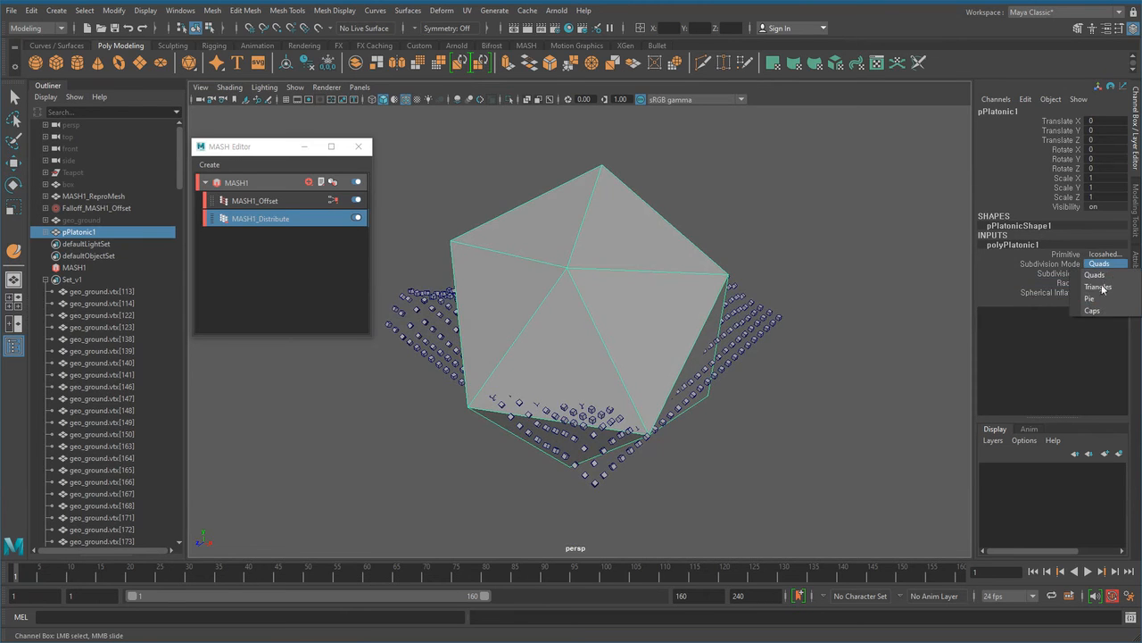
left_click(1104, 286)
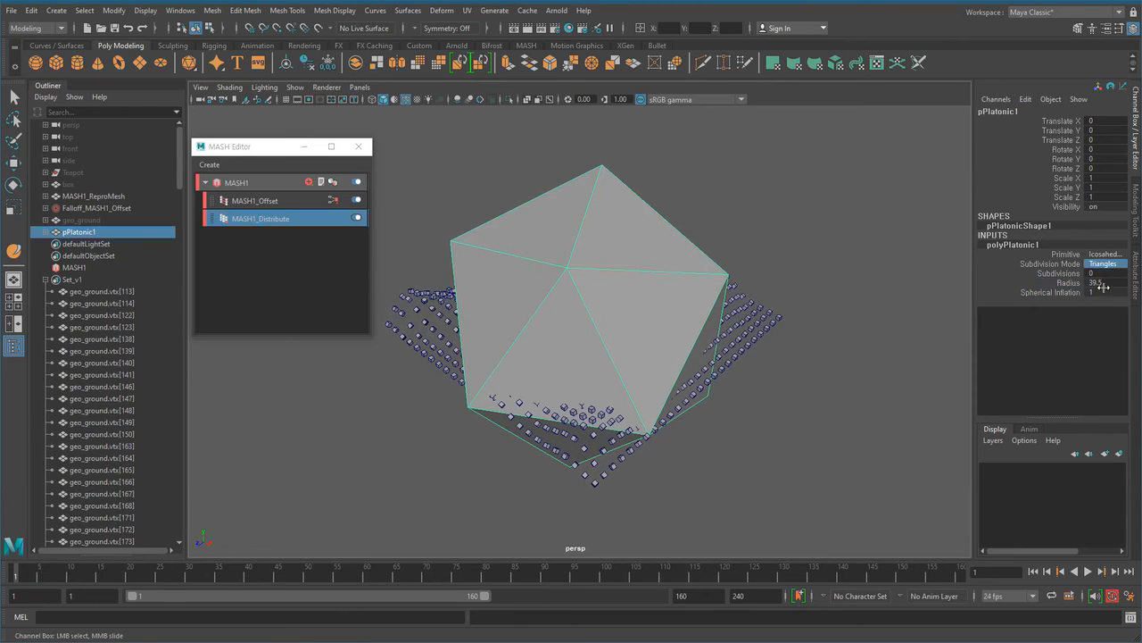
left_click(1059, 273)
middle_click_drag(783, 385, 796, 384)
left_click_drag(706, 442, 766, 421, "alt")
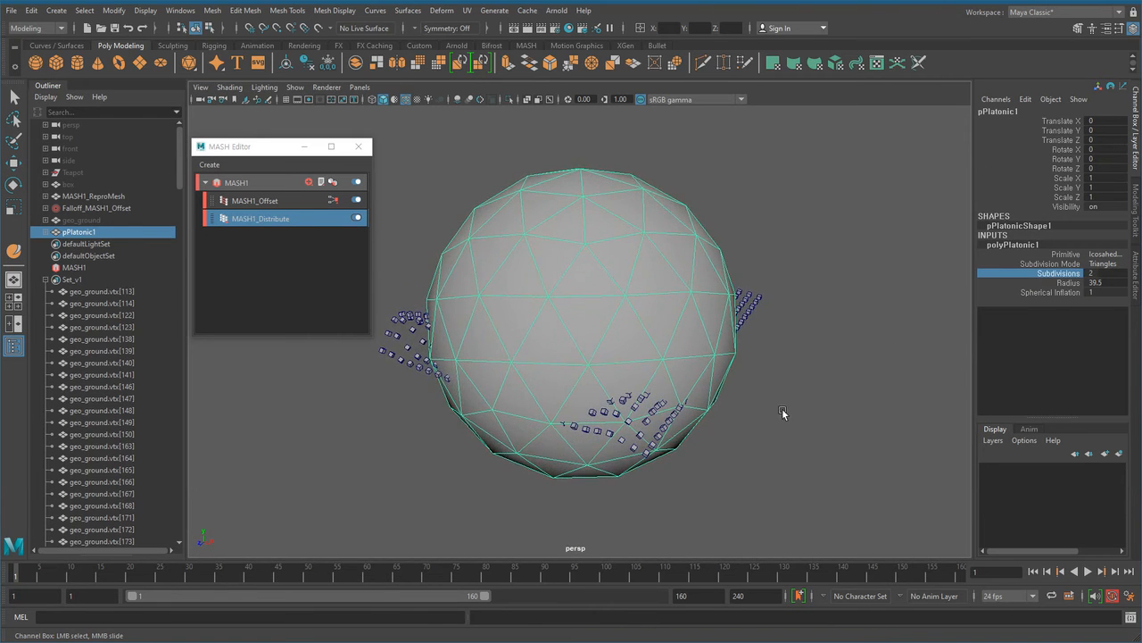
middle_click_drag(787, 406, 798, 405)
left_click_drag(714, 428, 716, 466, "alt")
key("w")
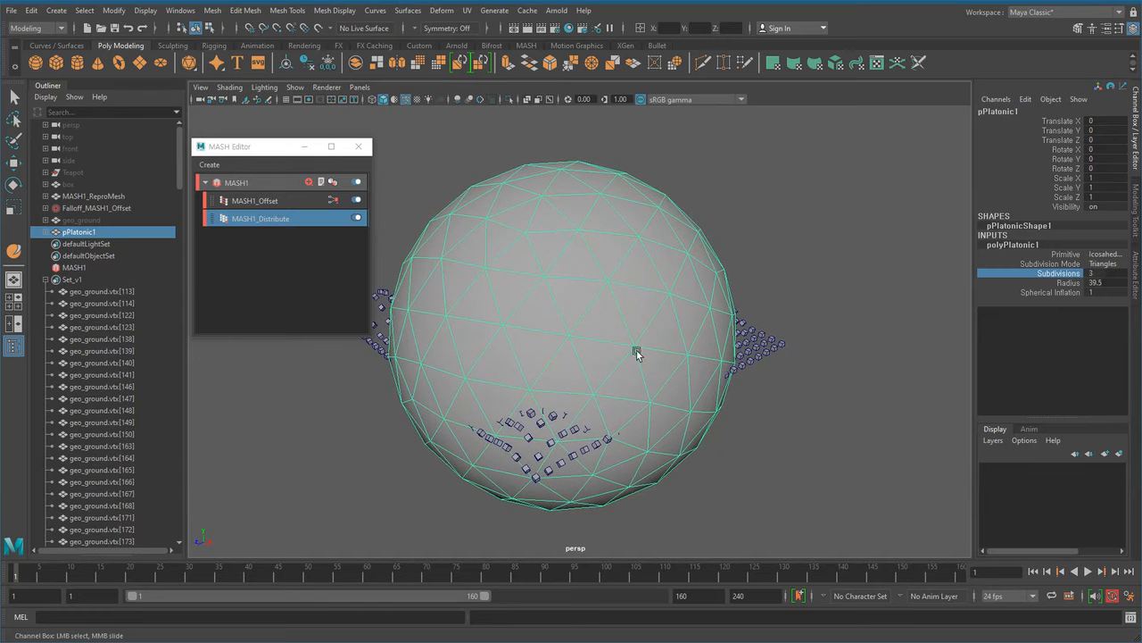
Assign pPlatonic1 as the Input Mesh of MASH1_Distribute in place of the ground mesh
left_click(714, 168)
double_click(264, 218)
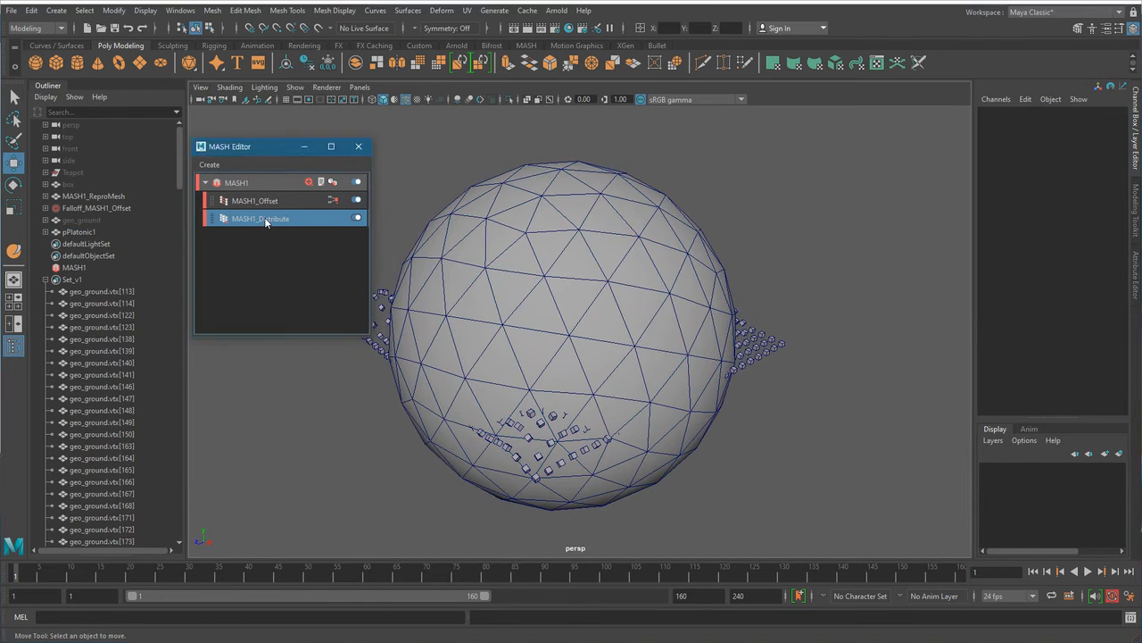
left_click_drag(664, 367, 692, 380, "alt")
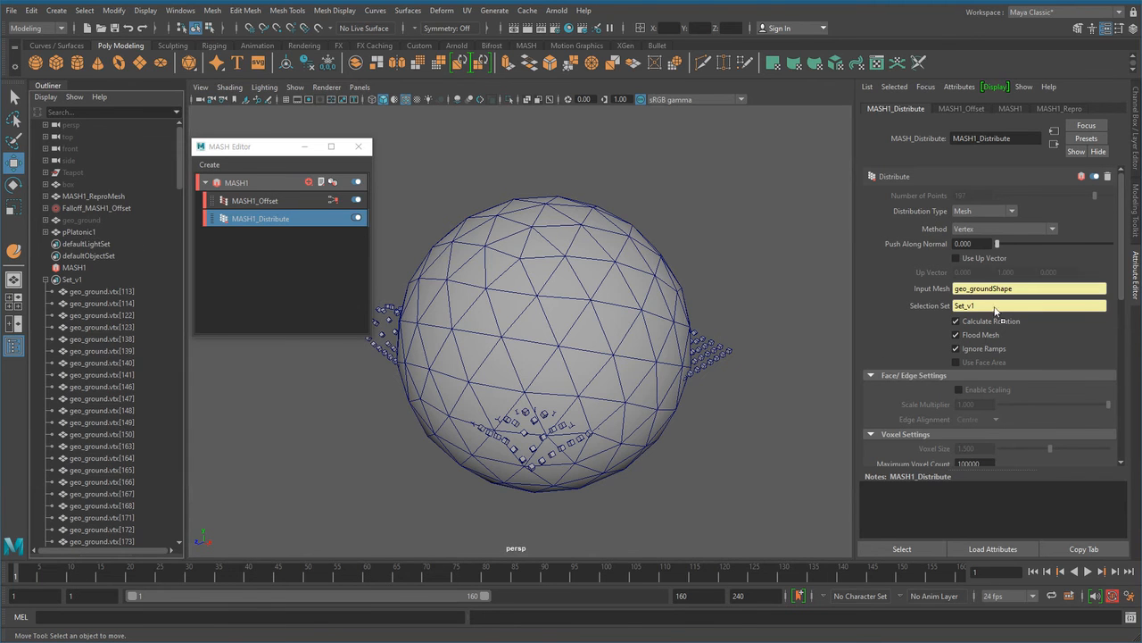
middle_click_drag(1009, 291, 1007, 291)
right_click_drag(484, 410, 552, 408, "alt")
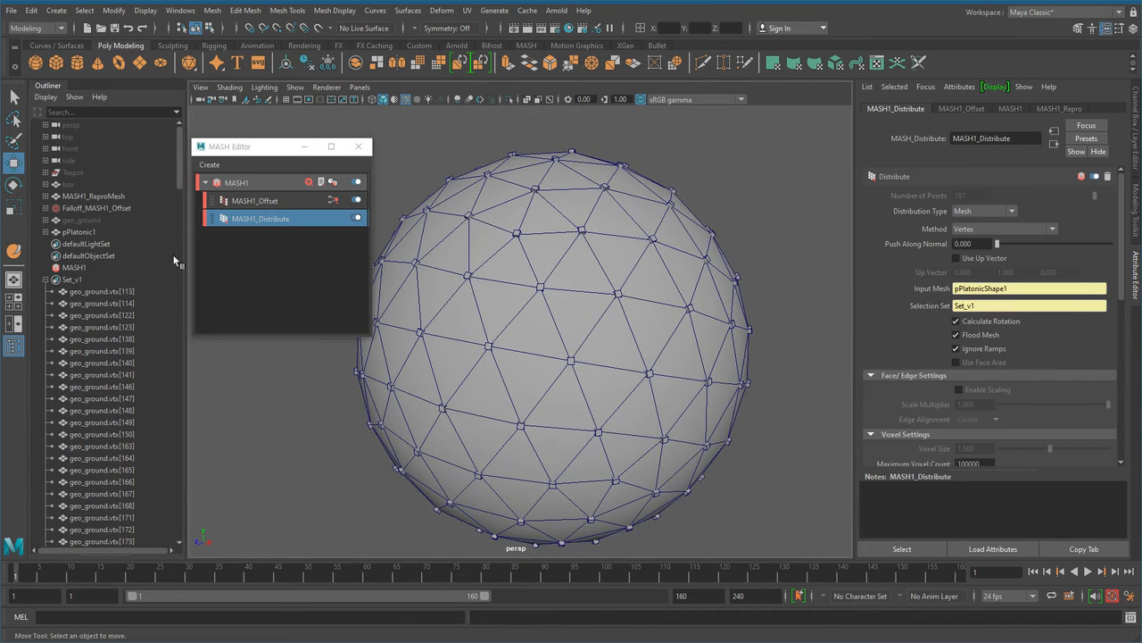
Examine from several angles how the cubes are placed on the vertices of the platonic sphere
left_click_drag(534, 346, 622, 334, "alt")
right_click_drag(622, 334, 511, 359, "alt")
mouse_move(511, 359)
left_mouse_down("alt")
mouse_move(678, 394)
mouse_move(662, 342)
mouse_move(491, 389)
mouse_move(523, 365)
left_mouse_up("alt")
right_click_drag(523, 365, 546, 402, "alt")
left_click_drag(545, 402, 464, 401, "alt")
right_click_drag(464, 401, 457, 429, "alt")
left_click_drag(457, 430, 510, 449, "alt")
right_click_drag(509, 449, 519, 439, "alt")
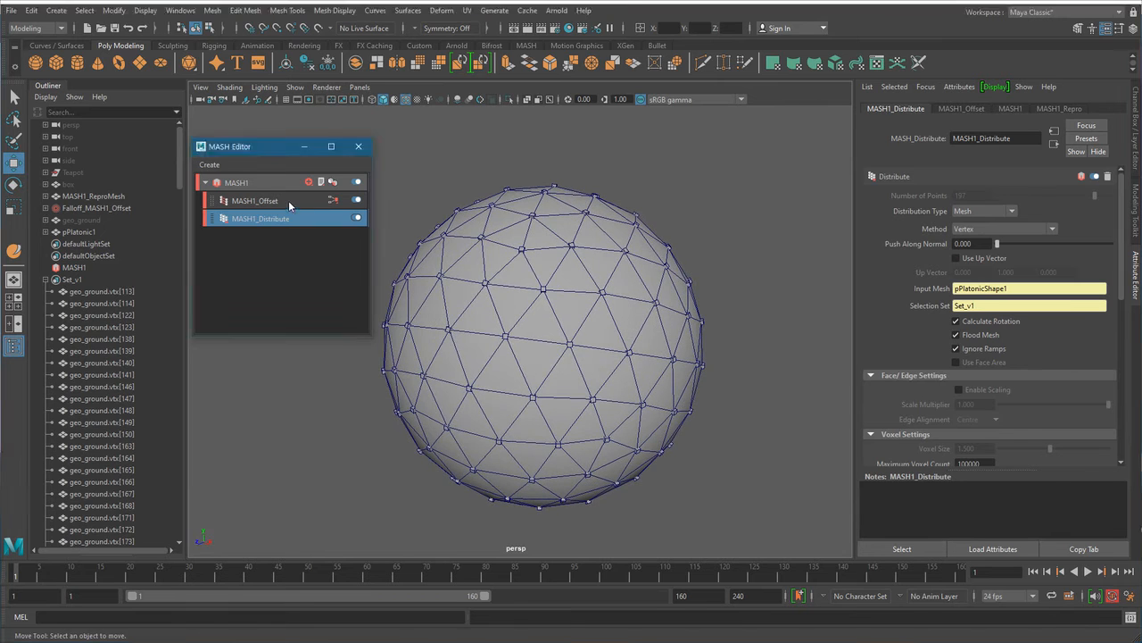
Set the MASH1_Offset node's Offset Scale to 2 on all three axes
left_click(289, 202)
left_click_drag(589, 311, 654, 413, "alt")
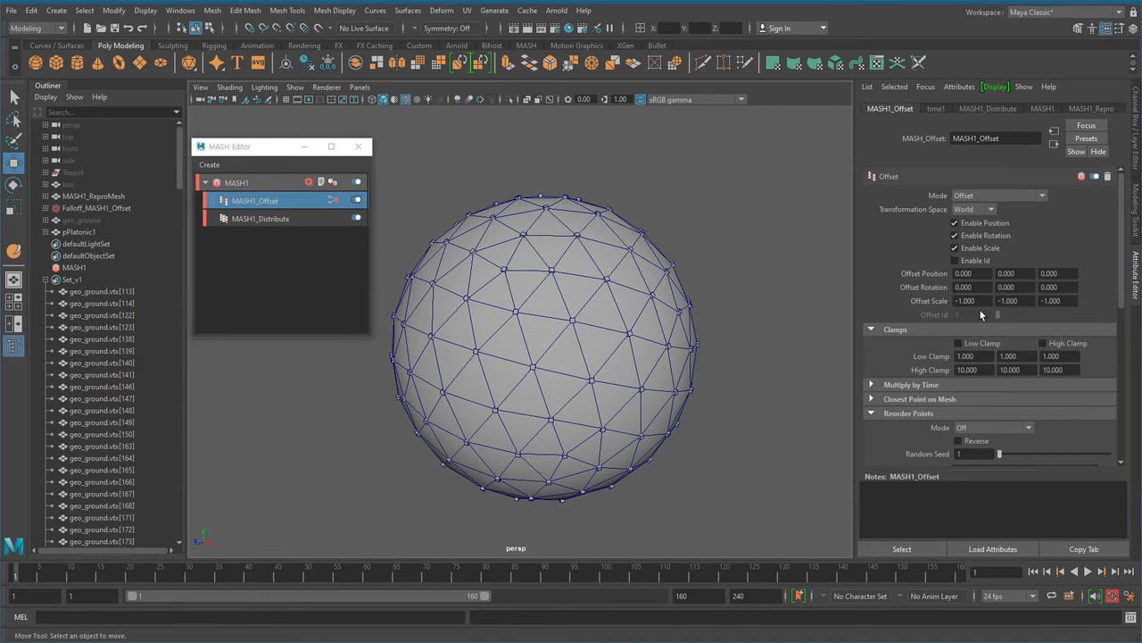
type("2")
key("Tab")
type("2")
key("Tab")
type("2")
right_click_drag(609, 367, 598, 372, "alt")
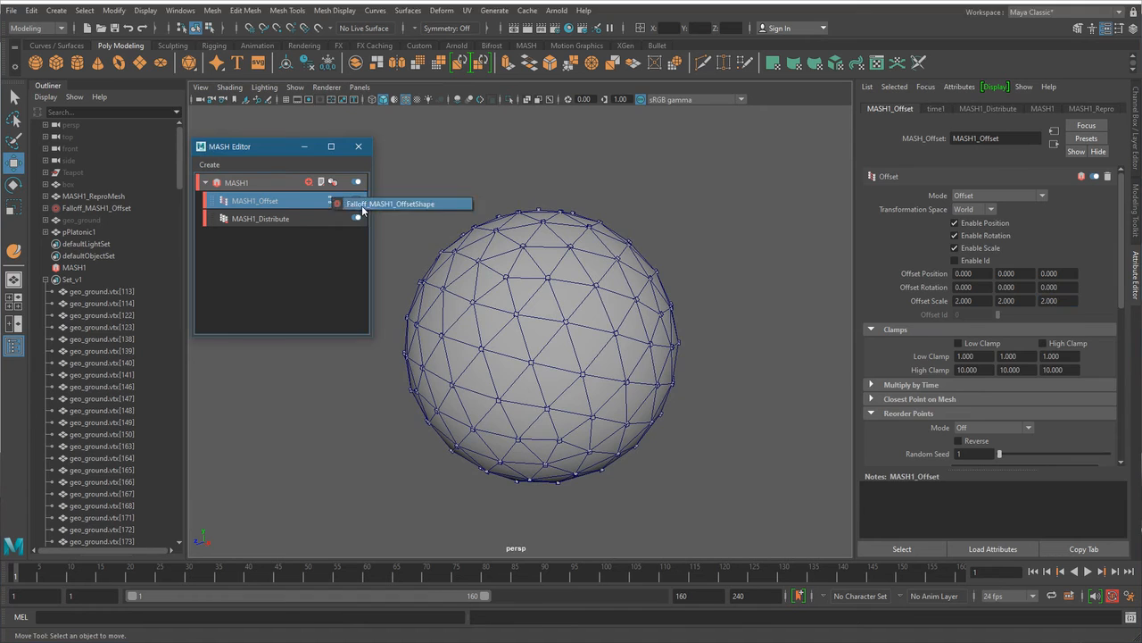
Select the falloff inside the platonic sphere using wireframe display, raise it to the sphere's top, and restore shaded display
left_click(333, 199)
right_click_drag(607, 362, 467, 375, "alt")
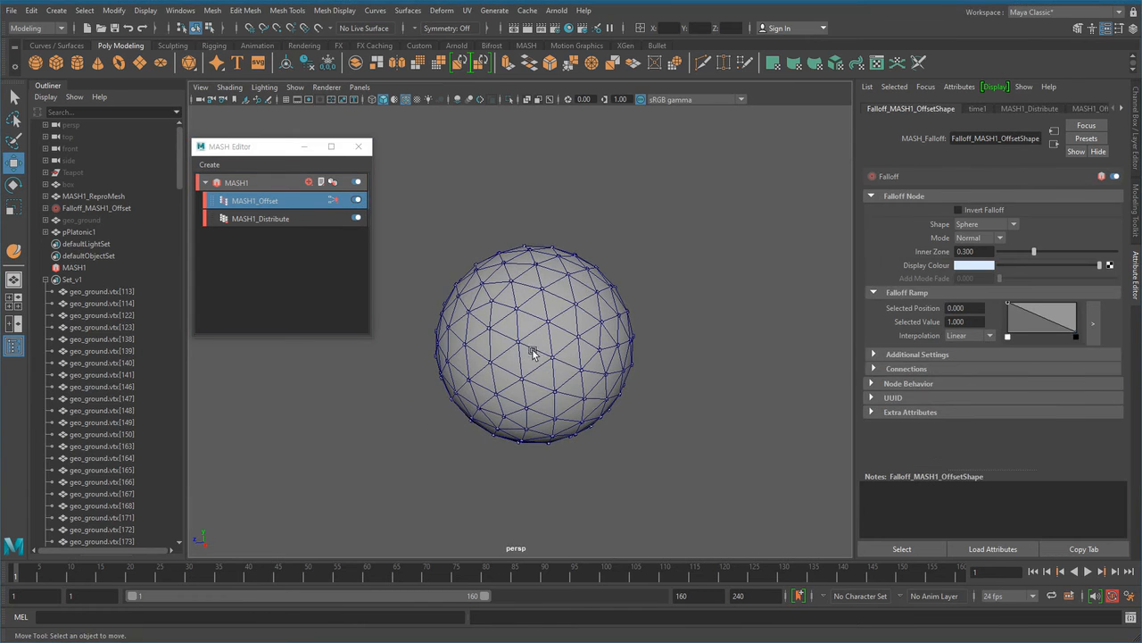
key("e")
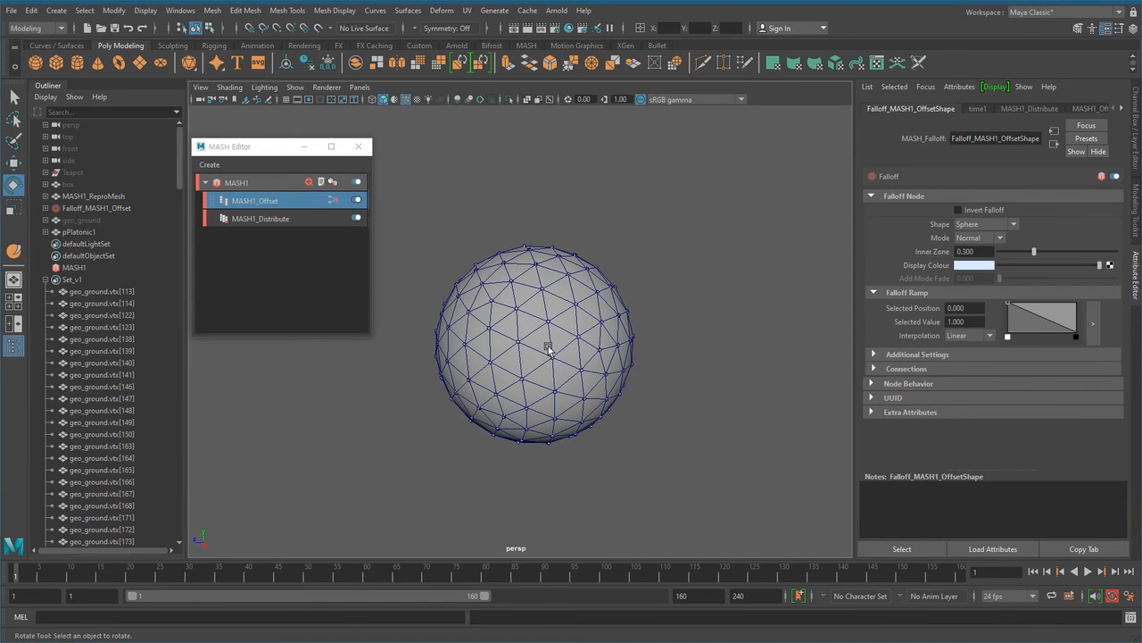
key("4")
scroll(546, 339, "up", 2)
left_click(540, 319)
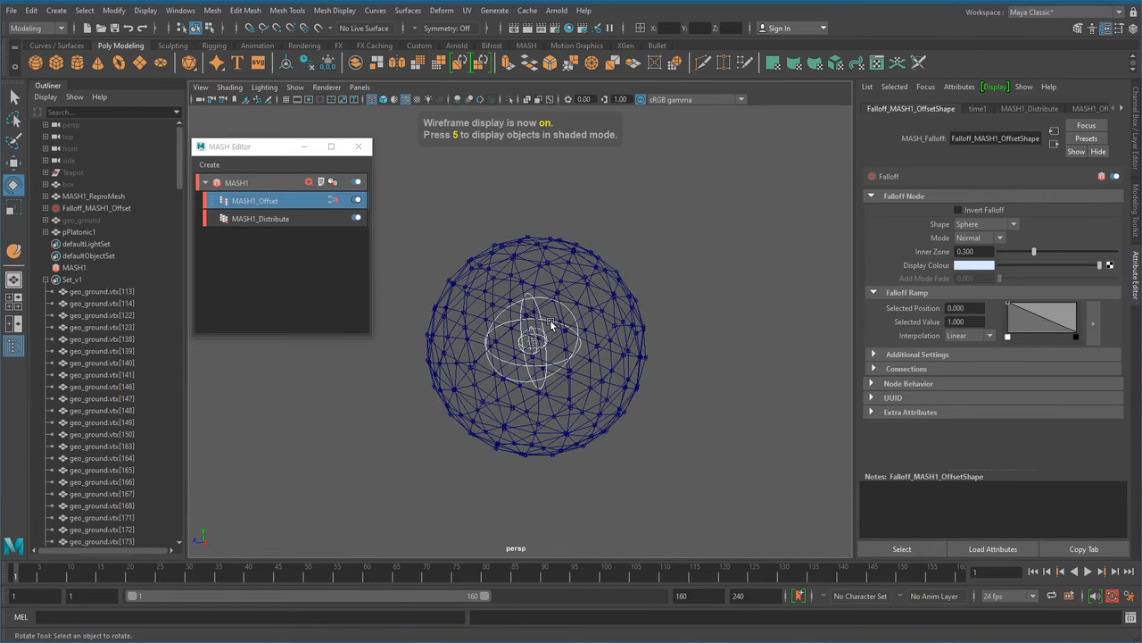
left_click_drag(497, 384, 512, 381, "alt")
key("w")
left_click_drag(535, 290, 535, 178)
right_click_drag(540, 215, 558, 360, "alt")
key("5")
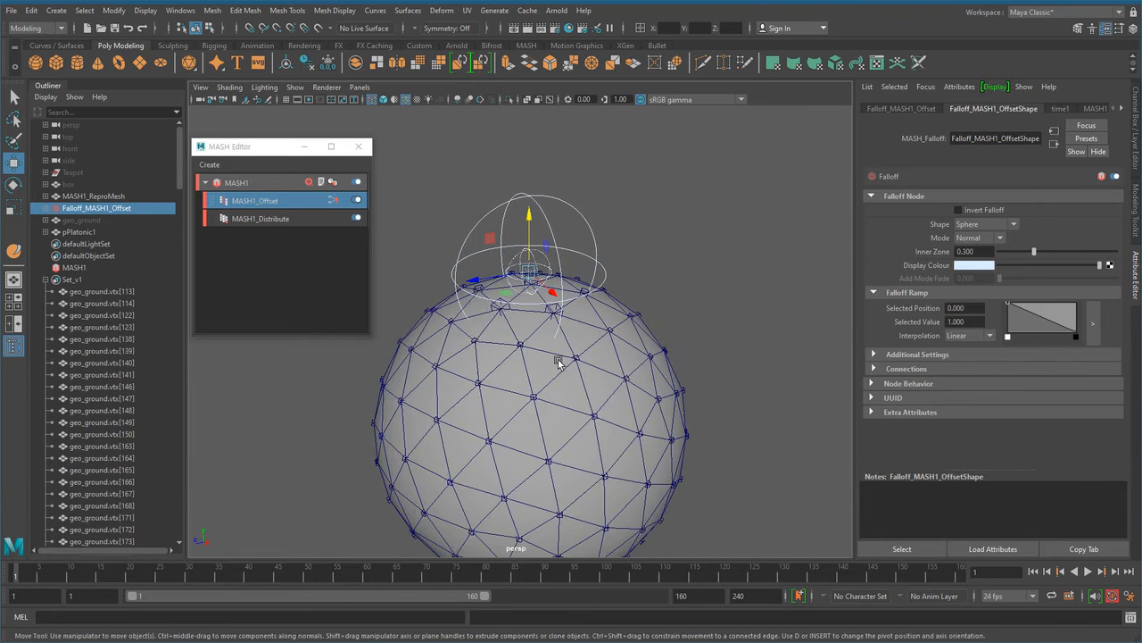
Reposition Falloff_MASH1_Offset around the top of the sphere so it enlarges the cubes near the pole
mouse_move(558, 359)
left_mouse_down("alt")
mouse_move(498, 378)
mouse_move(585, 381)
left_mouse_up("alt")
left_click_drag(542, 234, 525, 290)
right_click_drag(525, 290, 603, 386, "alt")
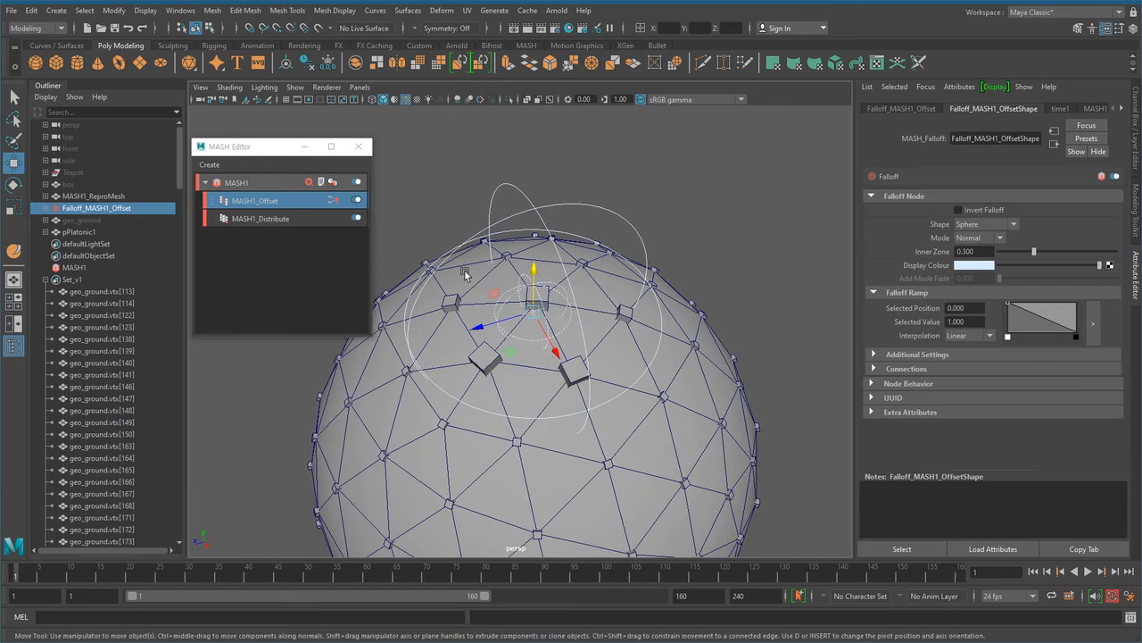
right_click_drag(536, 393, 504, 397, "alt")
middle_click_drag(504, 397, 529, 387, "alt")
left_click_drag(503, 317, 490, 375)
right_click_drag(490, 375, 416, 418, "alt")
left_click_drag(416, 417, 500, 384, "alt")
left_click_drag(555, 266, 479, 349)
left_click_drag(551, 291, 554, 314)
right_click_drag(501, 354, 512, 395, "alt")
left_click_drag(512, 396, 532, 406, "alt")
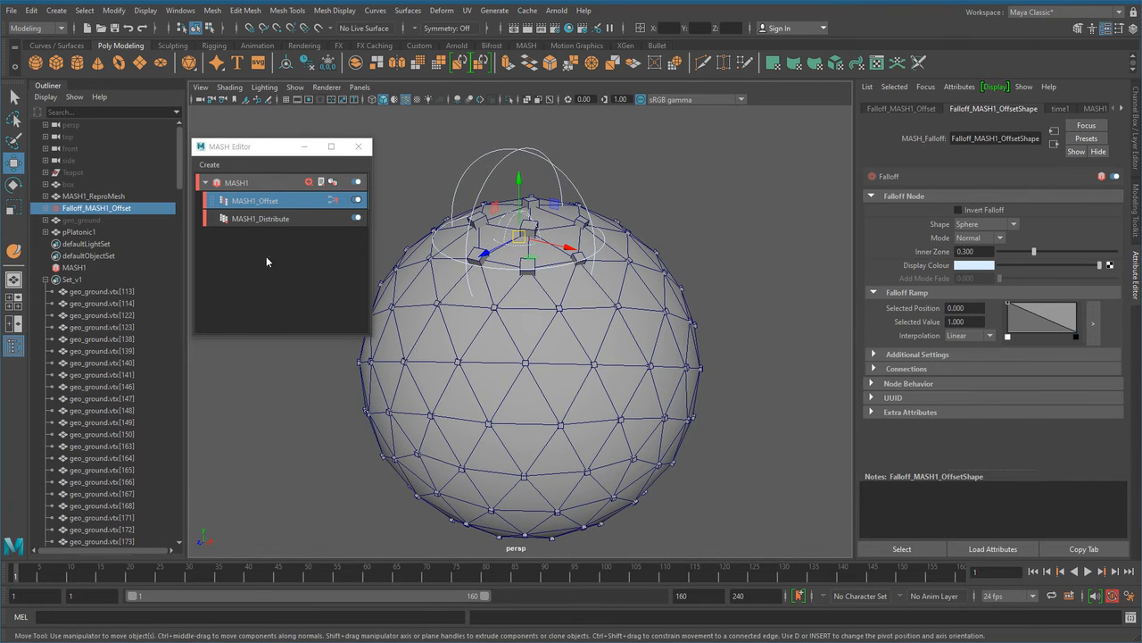
Set the MASH1_Offset node's Offset Scale to 4 on all three axes and slightly shift the falloff at the sphere's top
left_click(288, 200)
left_click(979, 300)
type("4")
key("Tab")
type("4")
key("Tab")
type("4")
scroll(572, 335, "down", 1)
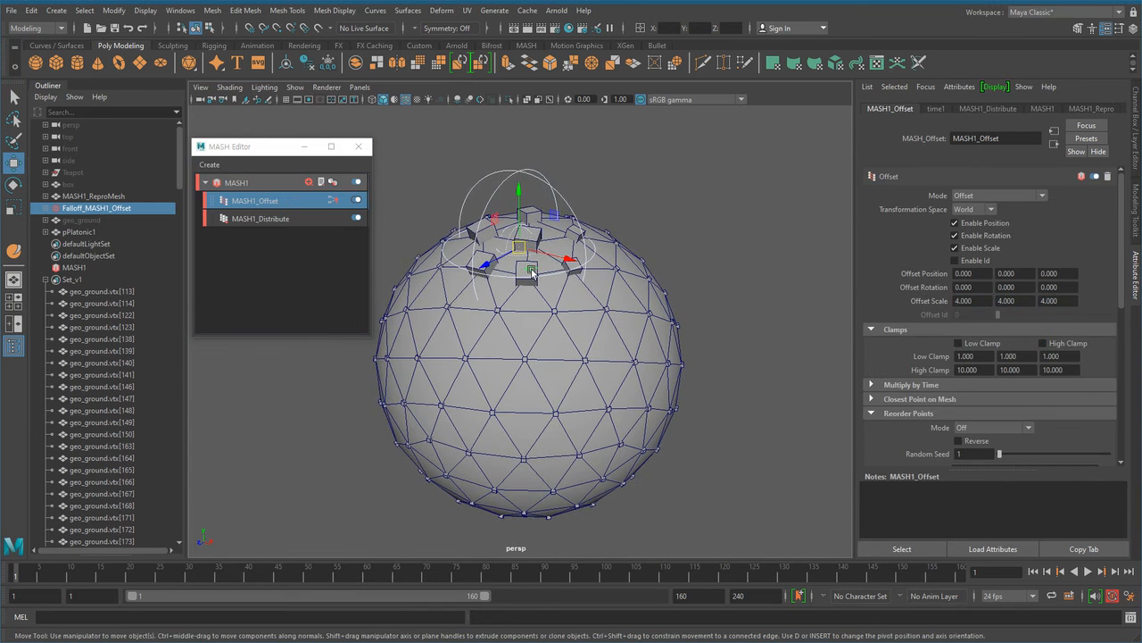
mouse_move(520, 242)
left_mouse_down()
mouse_move(482, 272)
mouse_move(475, 411)
mouse_move(612, 383)
mouse_move(633, 272)
mouse_move(524, 269)
mouse_move(398, 380)
mouse_move(487, 457)
mouse_move(636, 406)
mouse_move(616, 284)
mouse_move(565, 241)
mouse_move(495, 245)
mouse_move(428, 330)
mouse_move(453, 489)
mouse_move(656, 455)
mouse_move(634, 259)
mouse_move(459, 245)
mouse_move(457, 467)
mouse_move(656, 379)
mouse_move(541, 213)
mouse_move(407, 408)
mouse_move(616, 399)
mouse_move(614, 384)
mouse_move(437, 335)
mouse_move(593, 299)
mouse_move(551, 239)
left_mouse_up()
left_click_drag(534, 350, 503, 380, "alt")
Change the MASH1_Distribute method to Edge so the cubes are placed along the sphere's edges
left_click(293, 218)
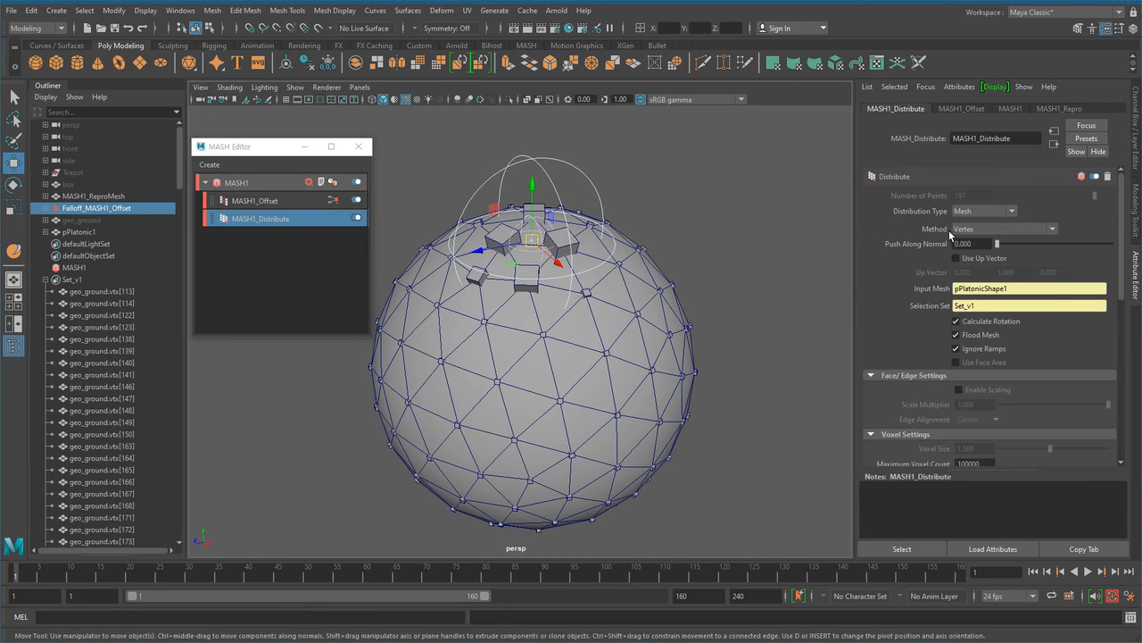
left_click(986, 229)
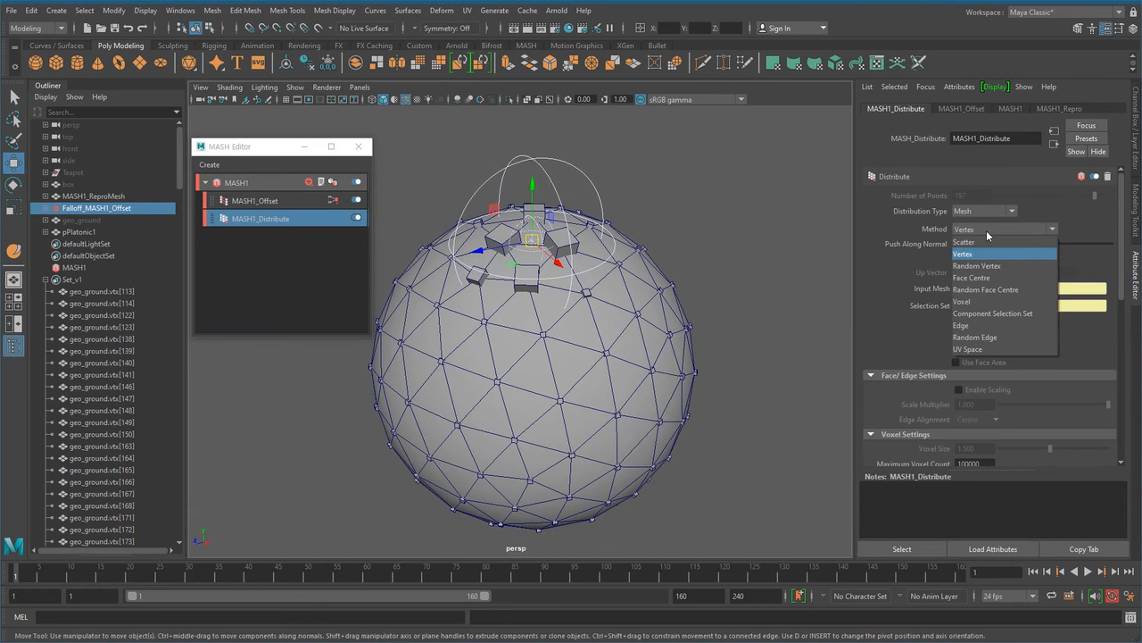
left_click(964, 326)
left_click_drag(618, 366, 667, 391, "alt")
scroll(623, 423, "up", 2)
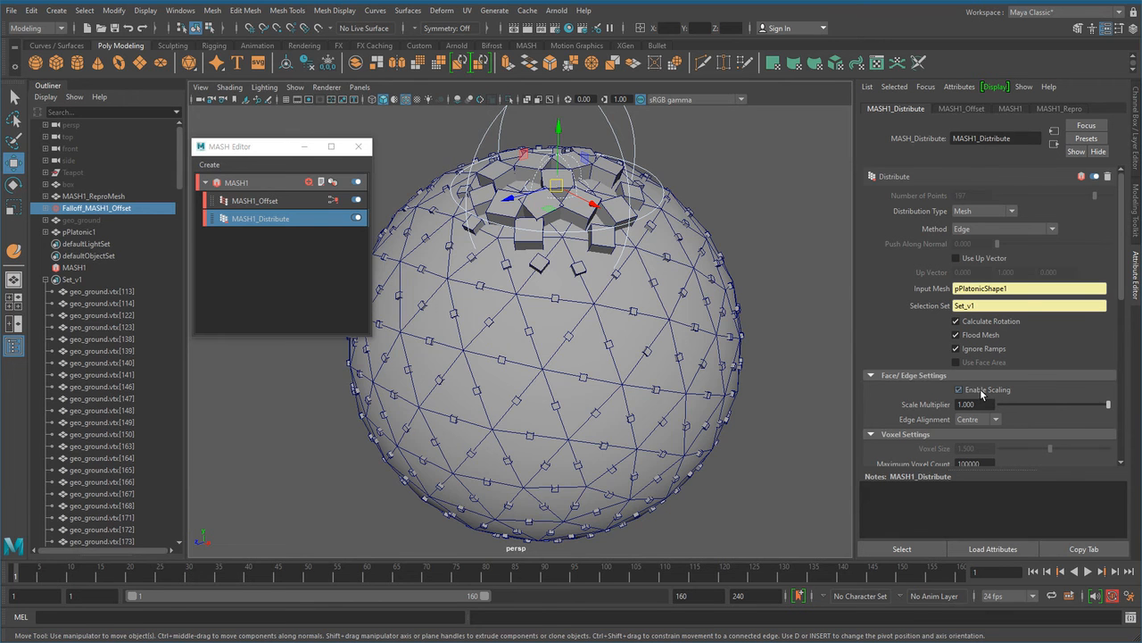
Enable scaling in the Face/Edge Settings of MASH1_Distribute and inspect the cubes stretched along the edges
left_click(983, 391)
right_click_drag(590, 412, 658, 428, "alt")
left_click_drag(657, 428, 705, 425, "alt")
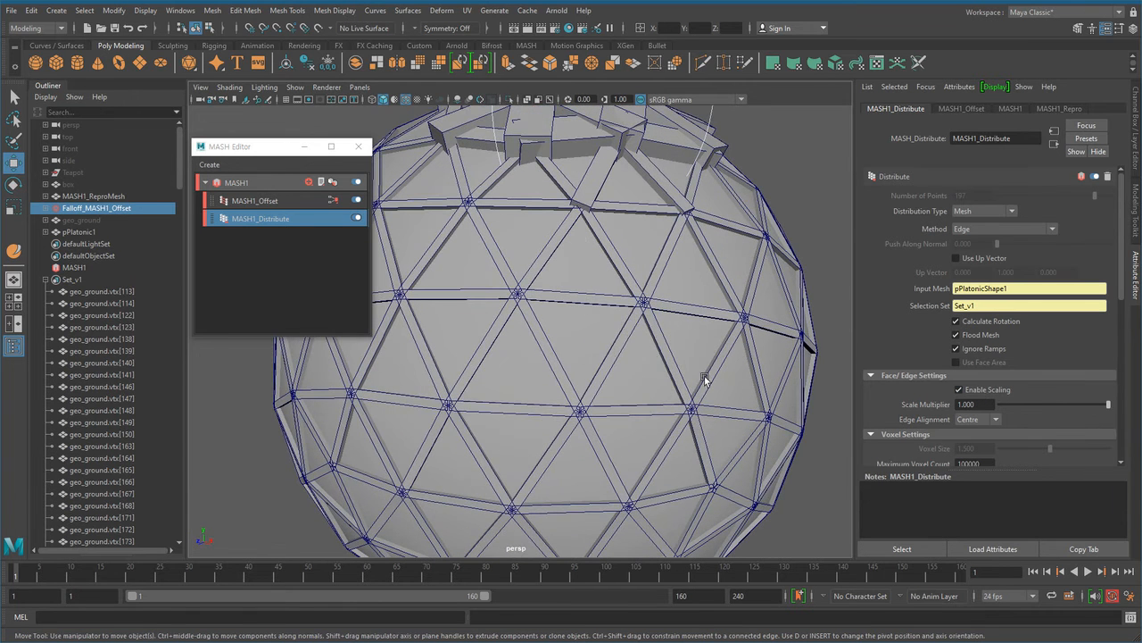
right_click_drag(698, 372, 556, 388, "alt")
left_click_drag(556, 387, 535, 395, "alt")
right_click_drag(553, 389, 638, 388, "alt")
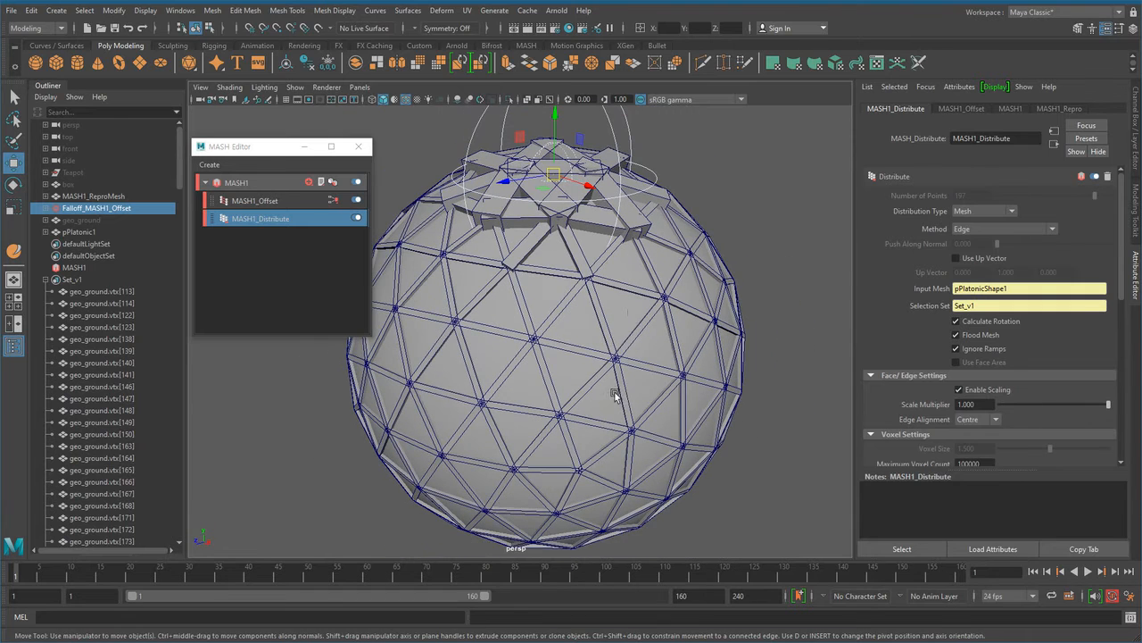
left_click_drag(704, 434, 714, 438, "alt")
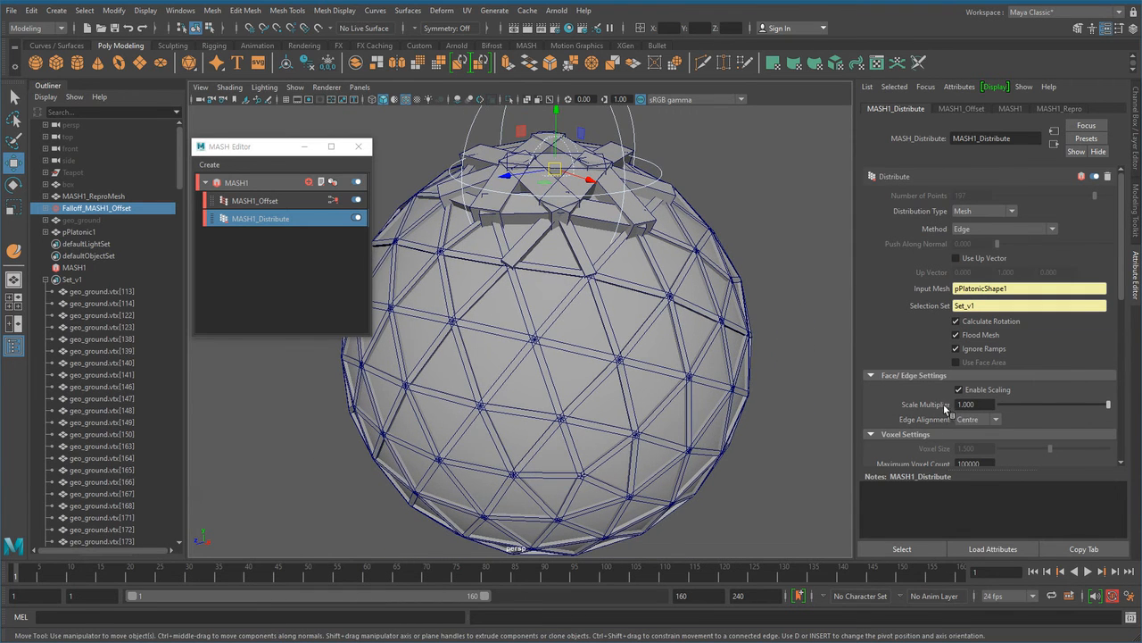
Reduce the Scale Multiplier of MASH1_Distribute to 0.794 to leave gaps between the edge-aligned cubes
mouse_move(1105, 404)
left_mouse_down()
mouse_move(1078, 409)
mouse_move(1086, 415)
left_mouse_up()
right_click_drag(591, 426, 656, 421, "alt")
left_click_drag(656, 421, 639, 361, "alt")
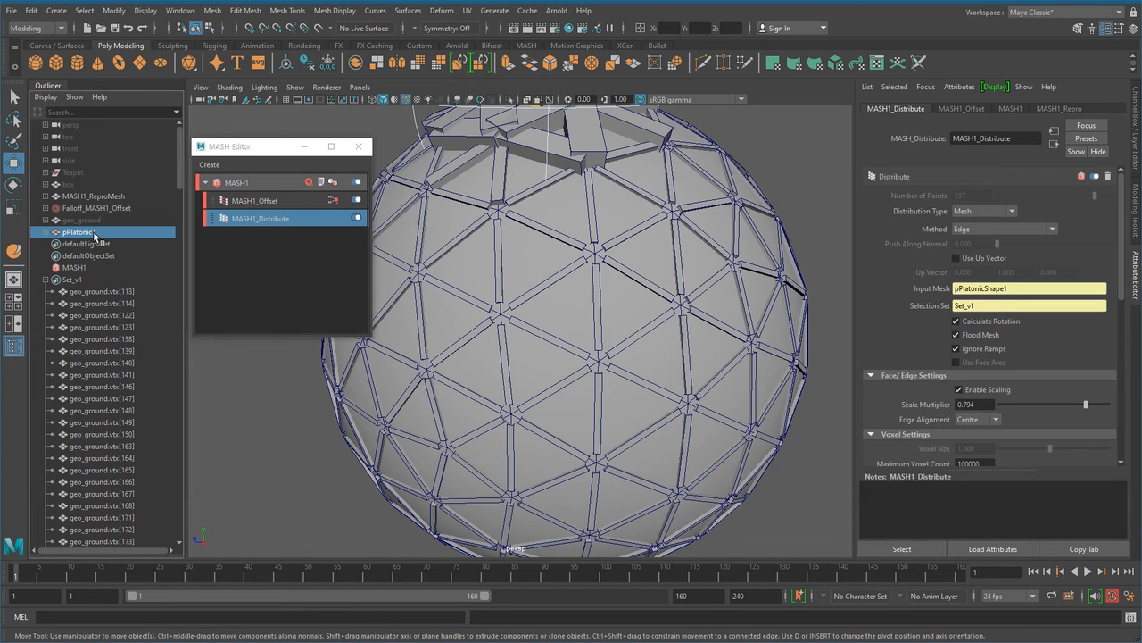
Hide pPlatonic1 so only the distributed edge struts are shown
left_click(94, 233)
key("h")
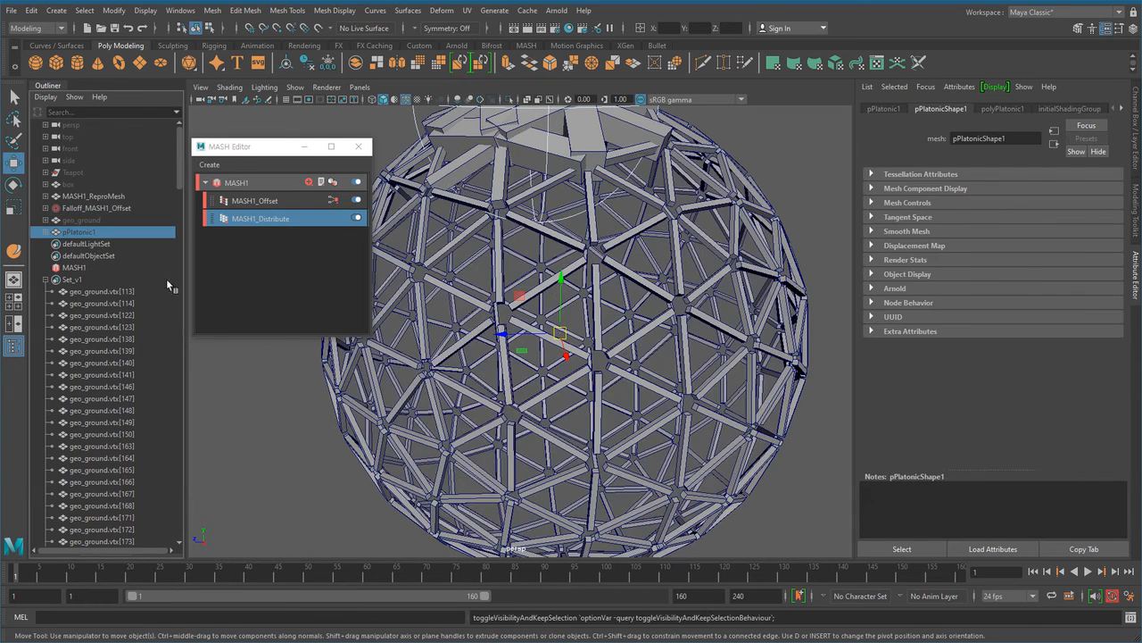
right_click_drag(520, 420, 455, 422, "alt")
left_click_drag(455, 422, 472, 428, "alt")
Set the Edge Alignment of MASH1_Distribute to Start and inspect the struts around the sphere
left_click(291, 218)
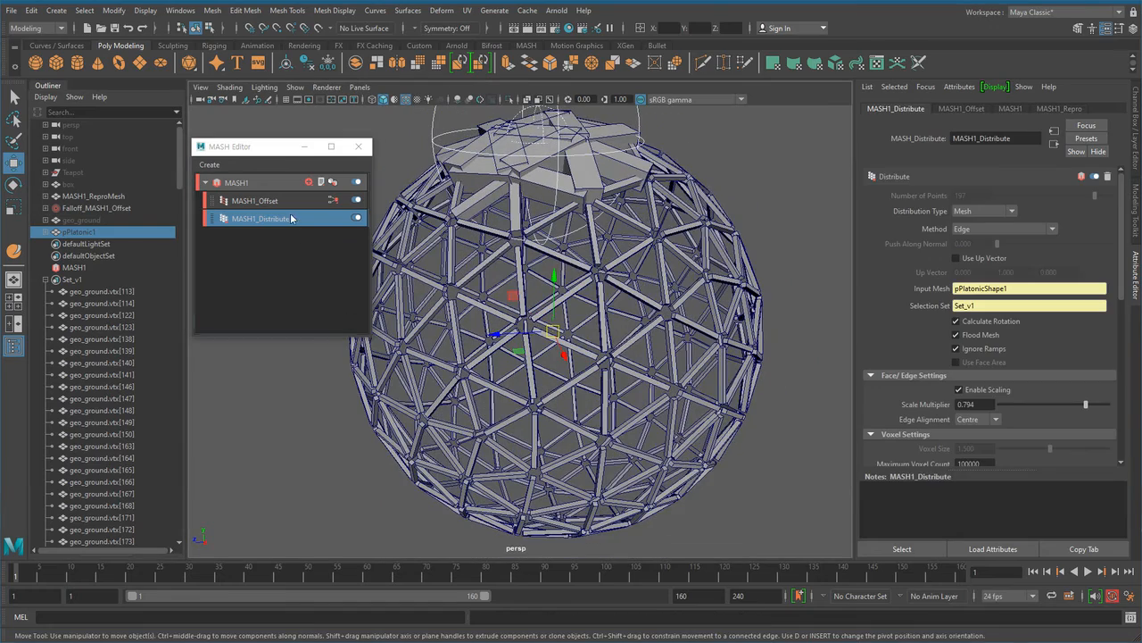
left_click_drag(644, 381, 586, 410, "alt")
right_click_drag(586, 409, 702, 417, "alt")
left_click_drag(634, 407, 584, 434, "alt")
right_click_drag(584, 433, 685, 451, "alt")
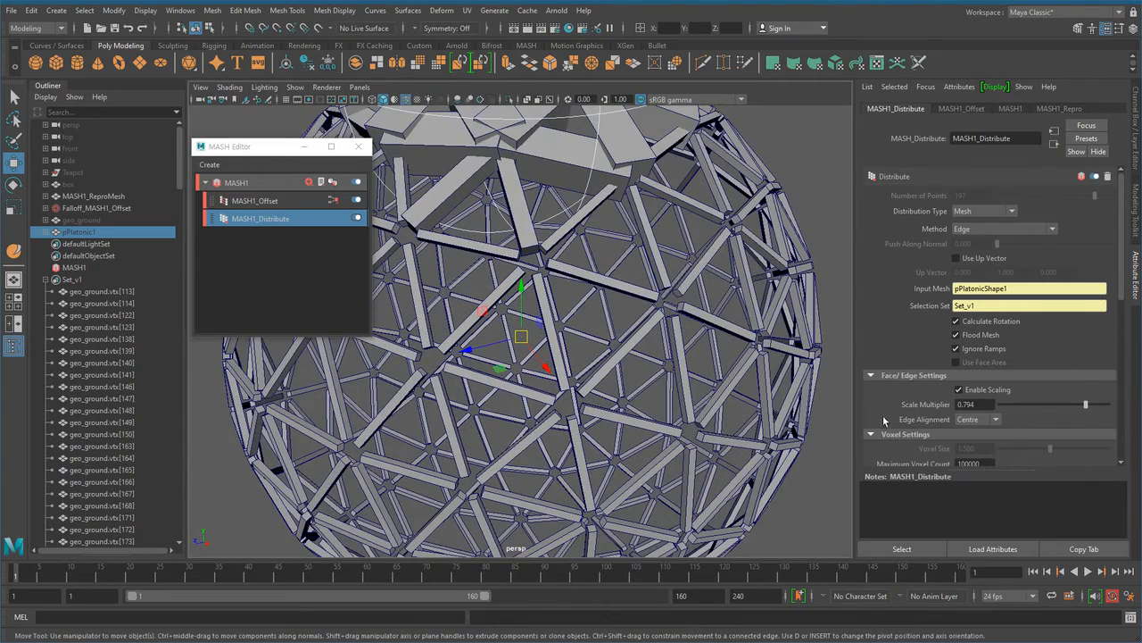
left_click(980, 422)
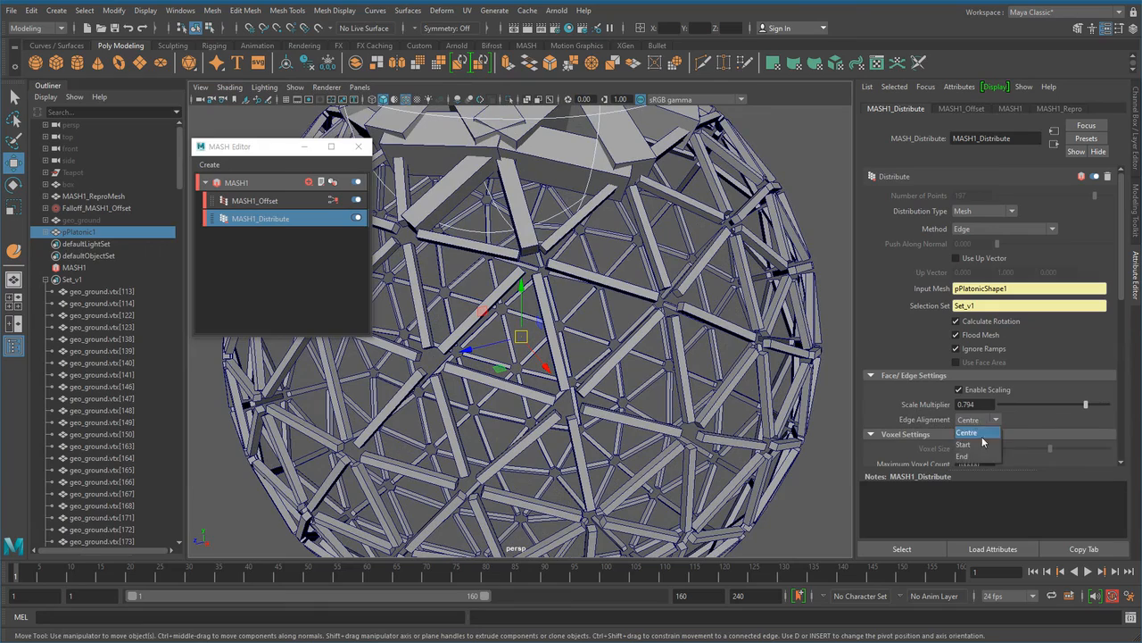
left_click(980, 446)
right_click_drag(759, 439, 655, 430, "alt")
left_click_drag(656, 431, 571, 412, "alt")
right_click_drag(571, 412, 603, 415, "alt")
left_click_drag(603, 415, 629, 383, "alt")
Set the Edge Alignment of MASH1_Distribute to End and inspect the struts around the sphere
left_click(970, 419)
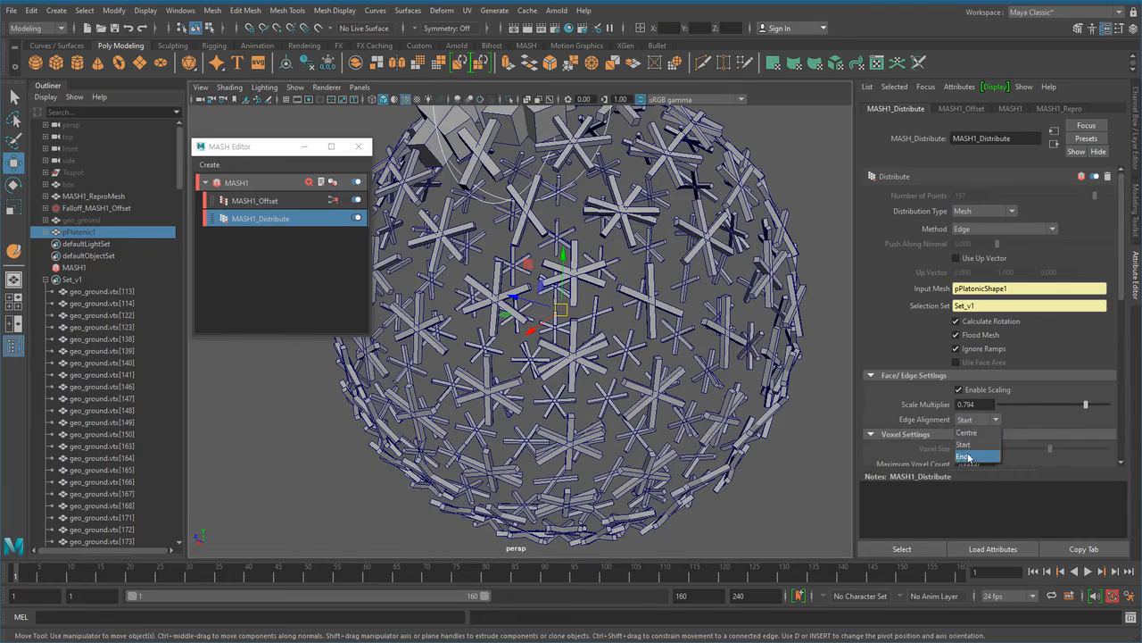
left_click(969, 457)
left_click_drag(607, 413, 770, 482, "alt")
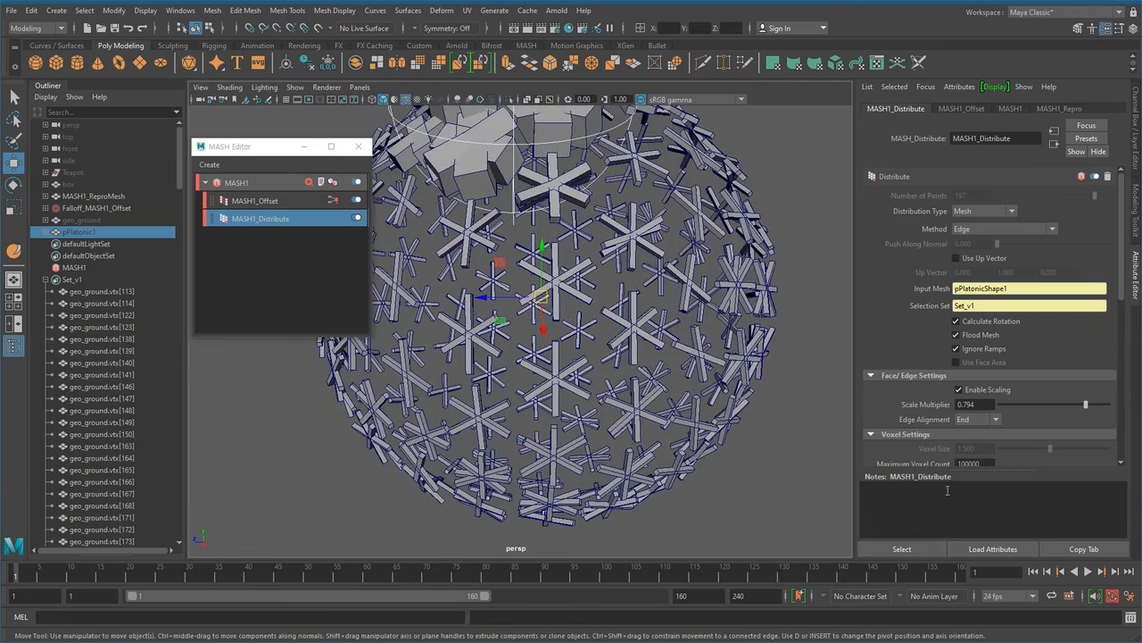
Set the Edge Alignment of MASH1_Distribute to Centre and inspect the whole strut sphere
left_click(963, 420)
left_click(983, 435)
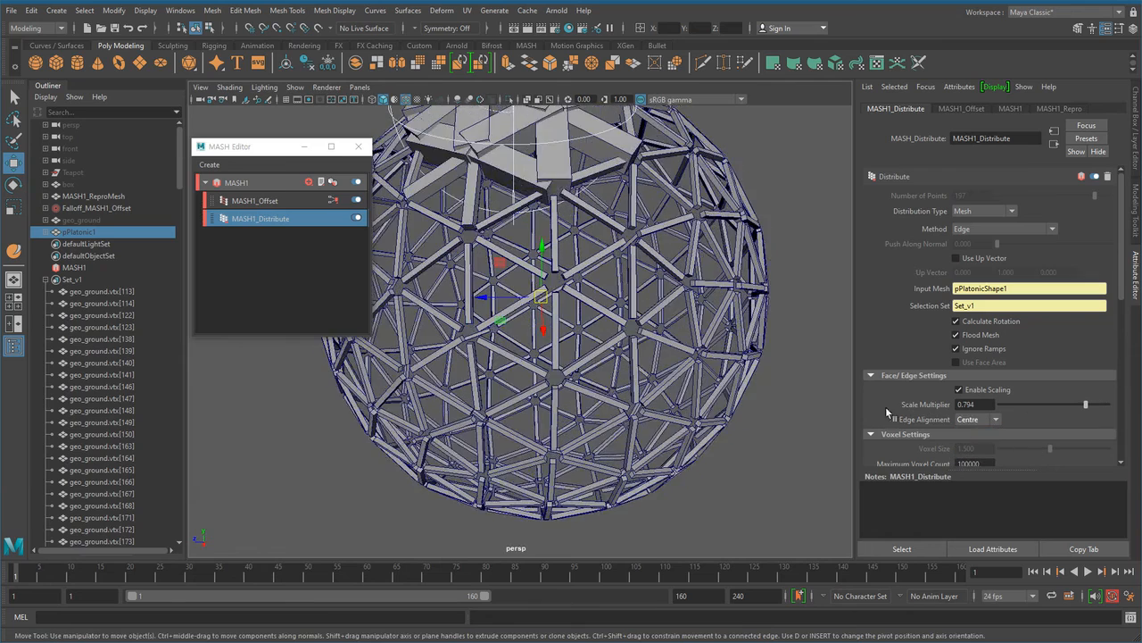
scroll(581, 334, "down", 3)
left_click_drag(581, 334, 617, 410, "alt")
middle_click_drag(571, 380, 565, 438, "alt")
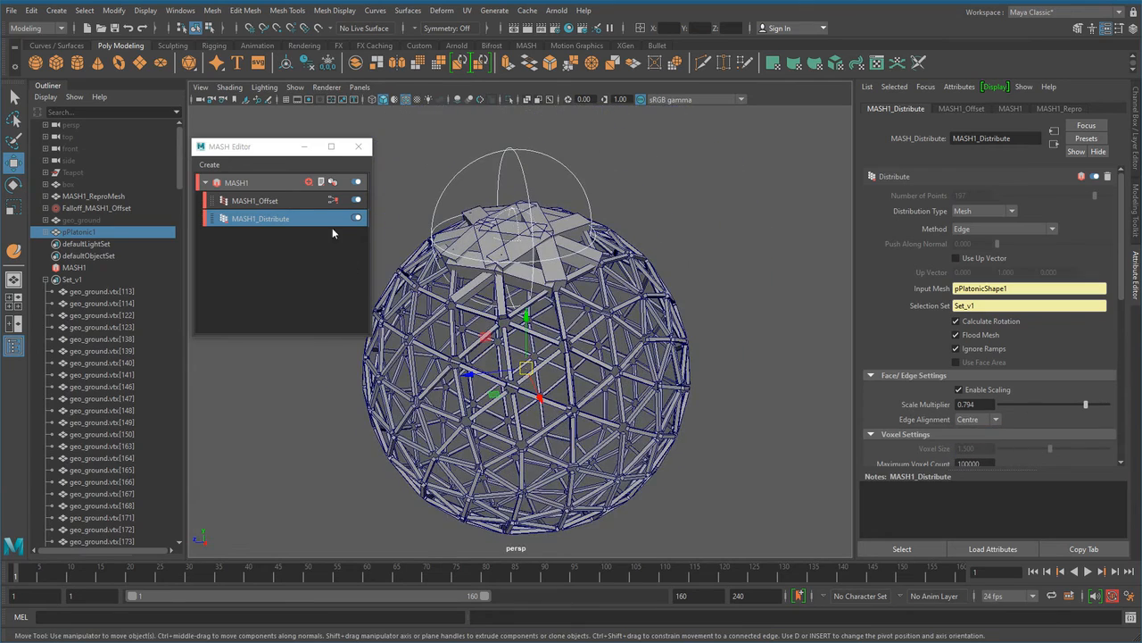
Select the falloff of MASH1_Offset and move it across the upper part of the strut sphere to shift the enlarged area
left_click(279, 200)
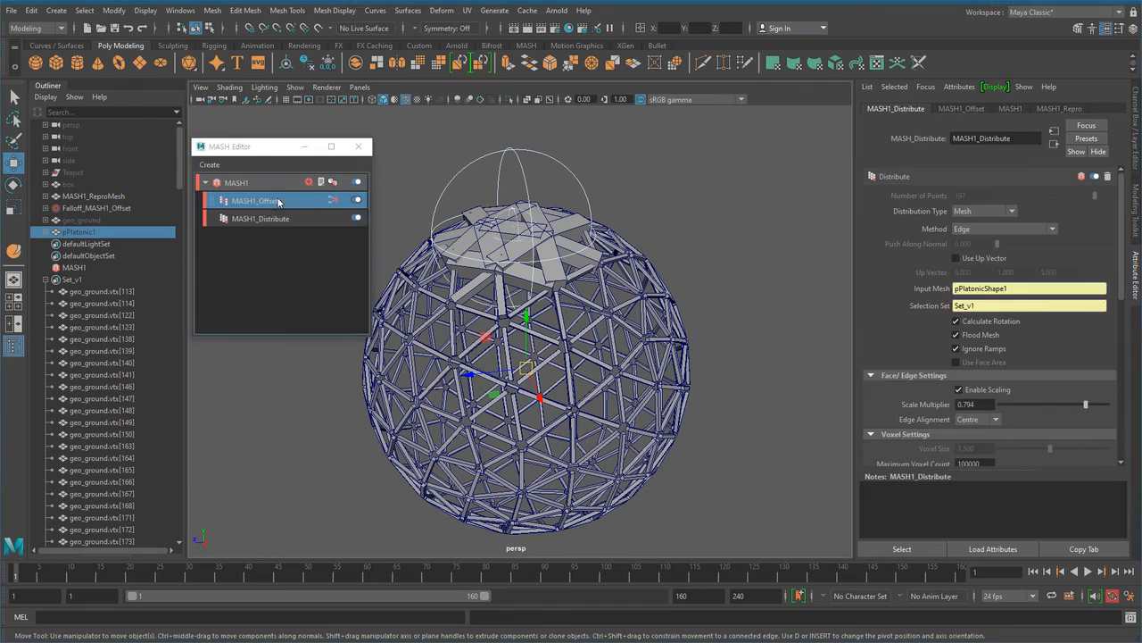
left_click(359, 208)
left_click(586, 167)
left_click_drag(586, 166, 473, 139)
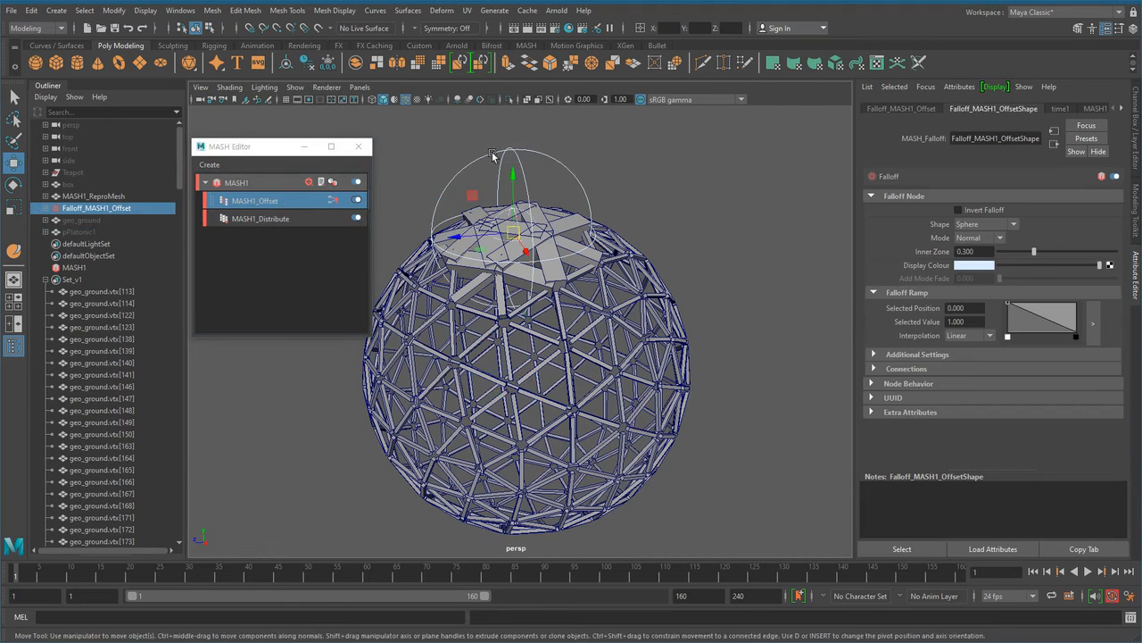
scroll(518, 236, "down", 1)
left_click_drag(518, 237, 551, 252)
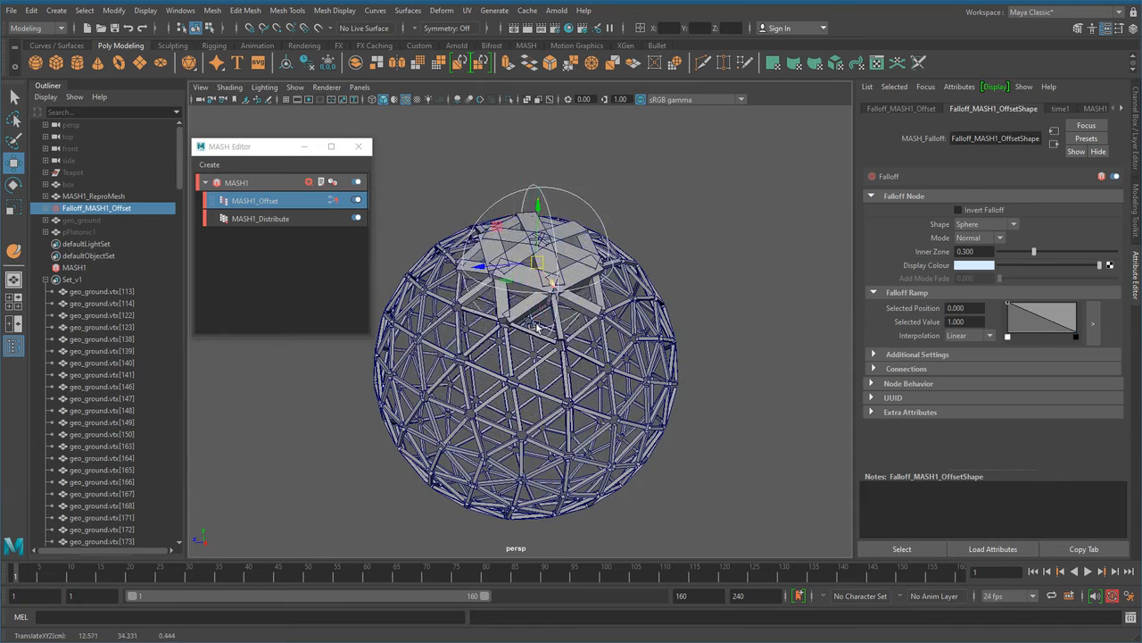
middle_click_drag(612, 340, 692, 345, "alt")
left_click_drag(651, 259, 531, 420)
middle_click_drag(531, 420, 654, 373, "alt")
scroll(632, 373, "up", 1)
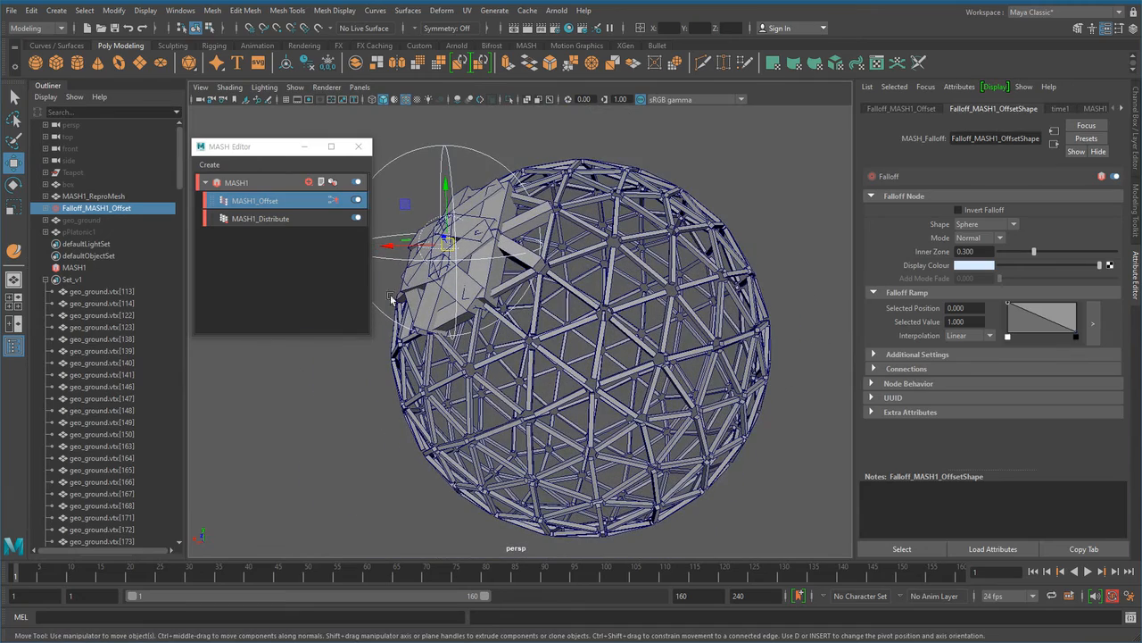
Disable scaling in the Face/Edge Settings of MASH1_Distribute and move the Offset falloff over the unstretched cubes
left_click(273, 219)
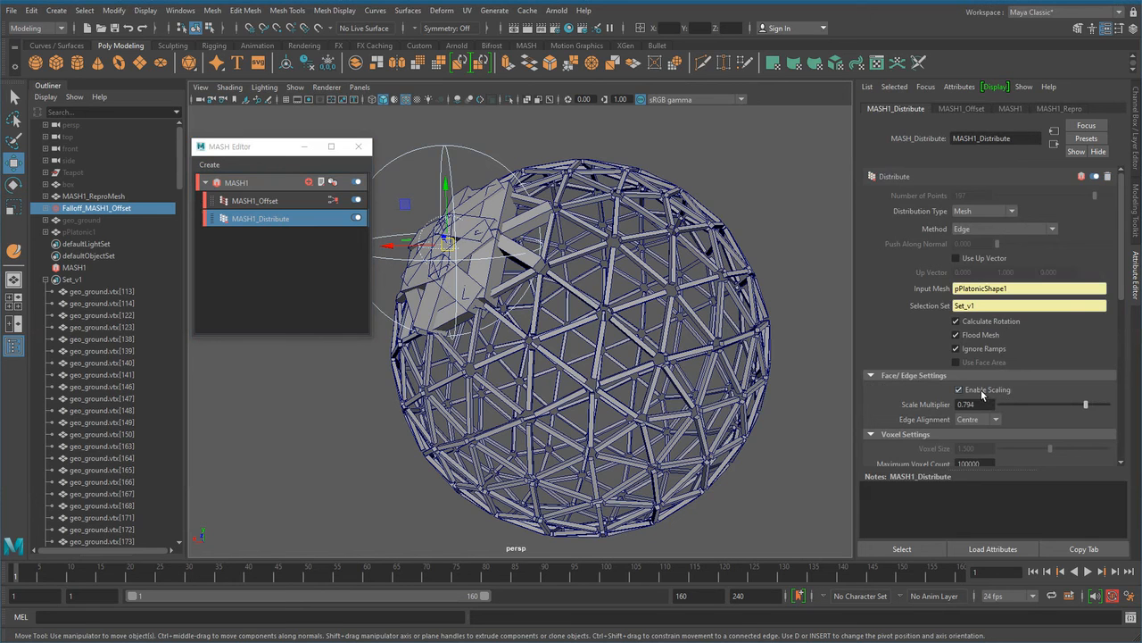
left_click(959, 390)
left_click_drag(446, 243, 541, 202)
right_click_drag(541, 202, 531, 375, "alt")
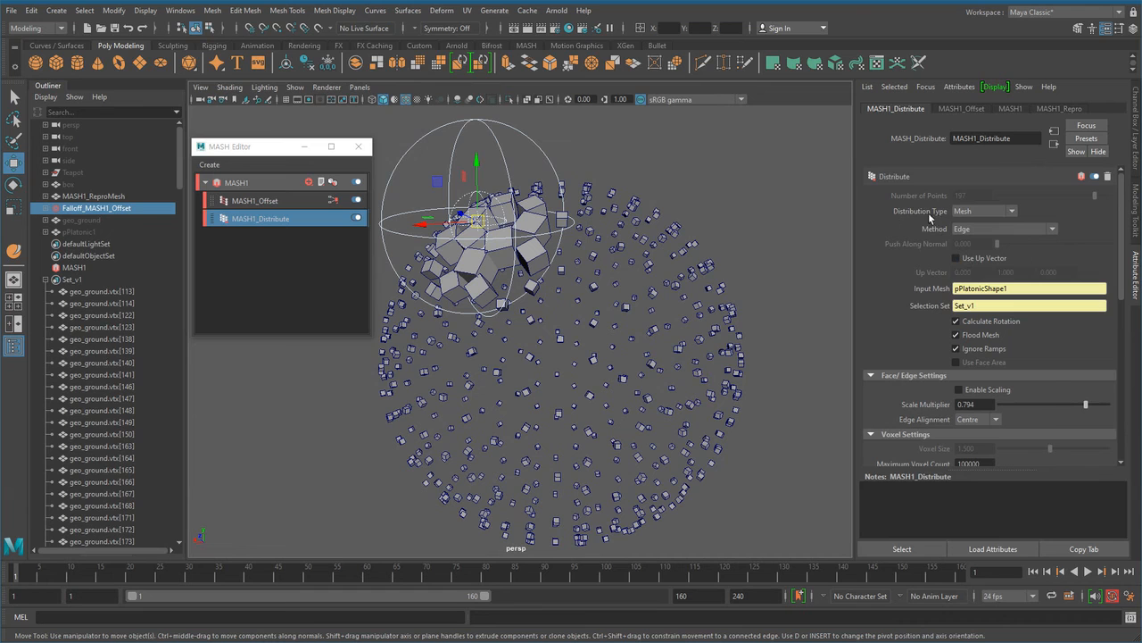
left_click(989, 214)
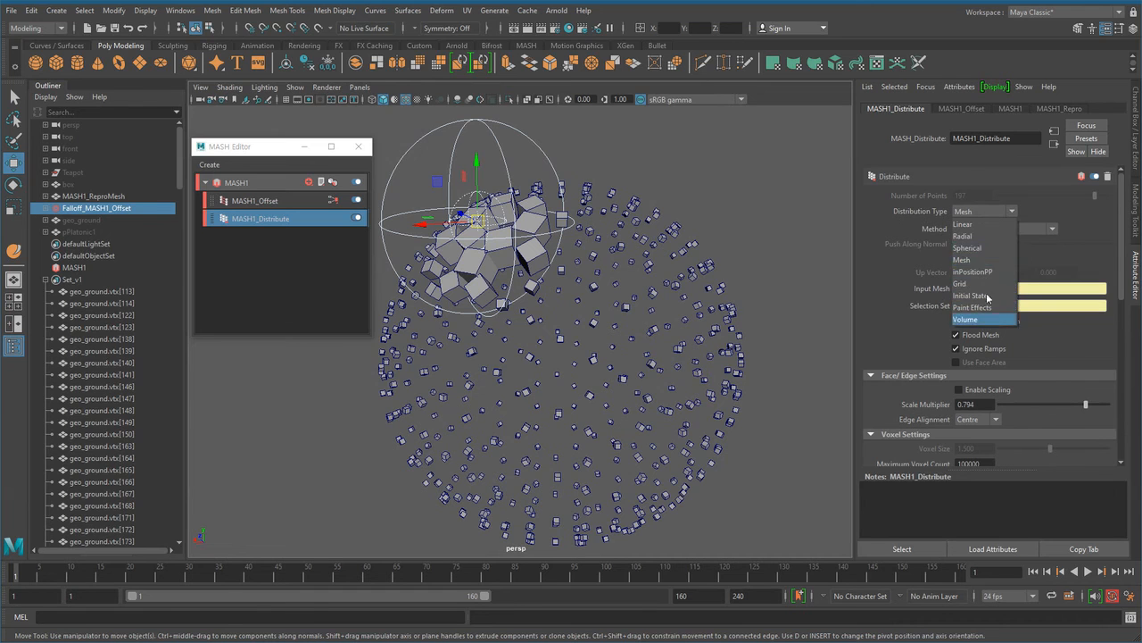
left_click(918, 230)
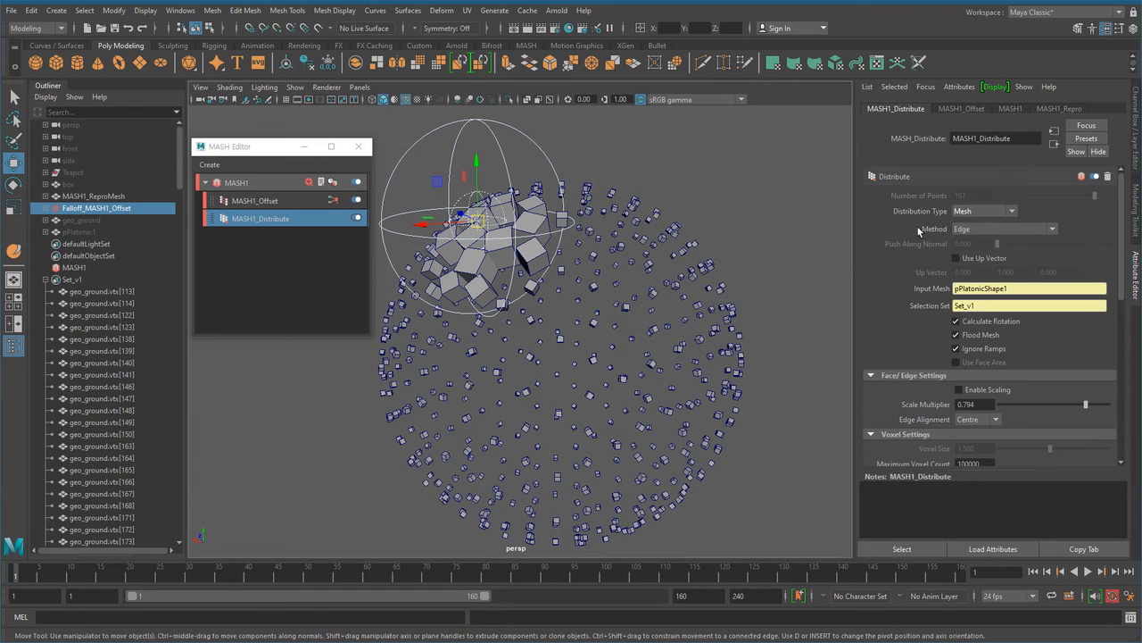
left_click(1007, 231)
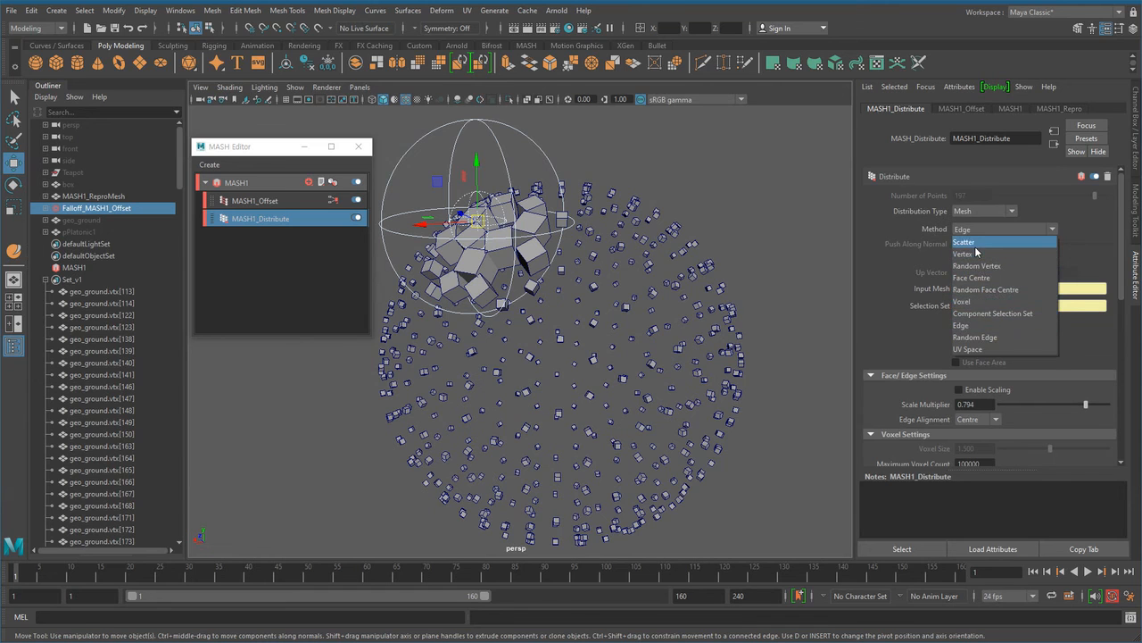
left_click(887, 221)
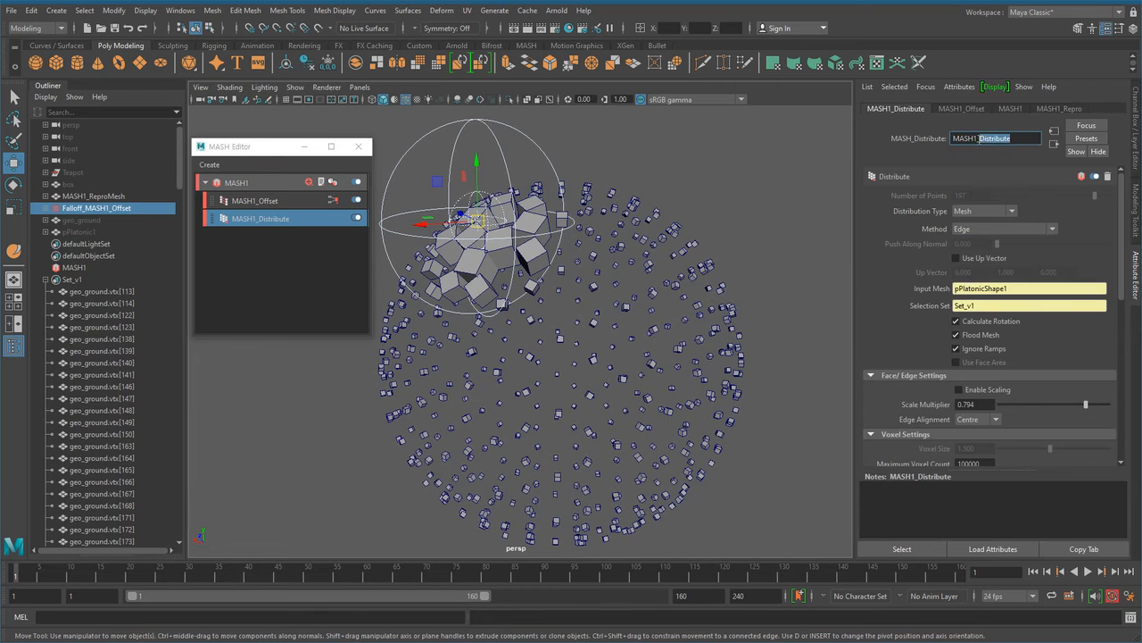
Move the Offset falloff over the crown of the cube sphere and inspect the enlarged cubes inside it
scroll(546, 293, "down", 2)
left_click_drag(482, 245, 555, 225)
left_click_drag(556, 234, 630, 381, "alt")
scroll(580, 316, "up", 3)
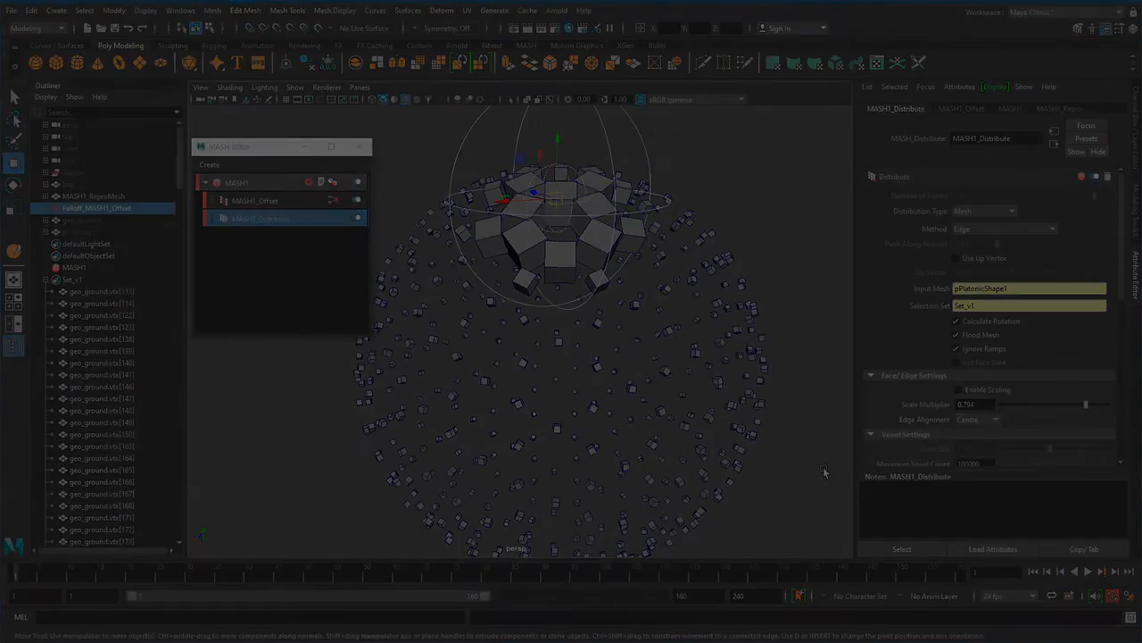